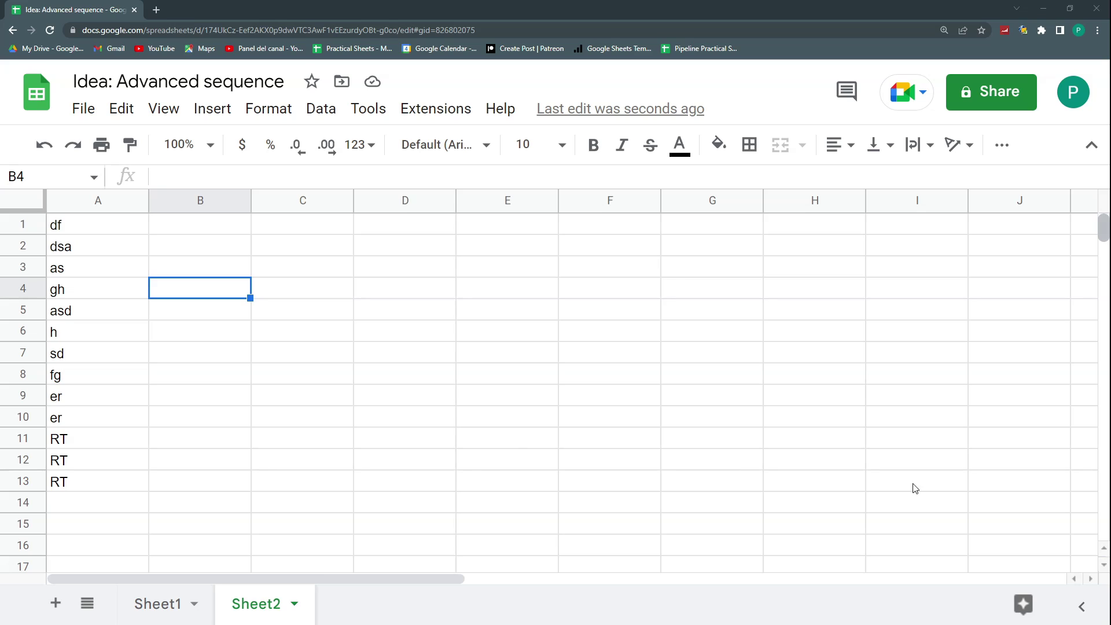
# Enter =SEQUENCE(10) in cell C1.
pyautogui.click(213, 233)
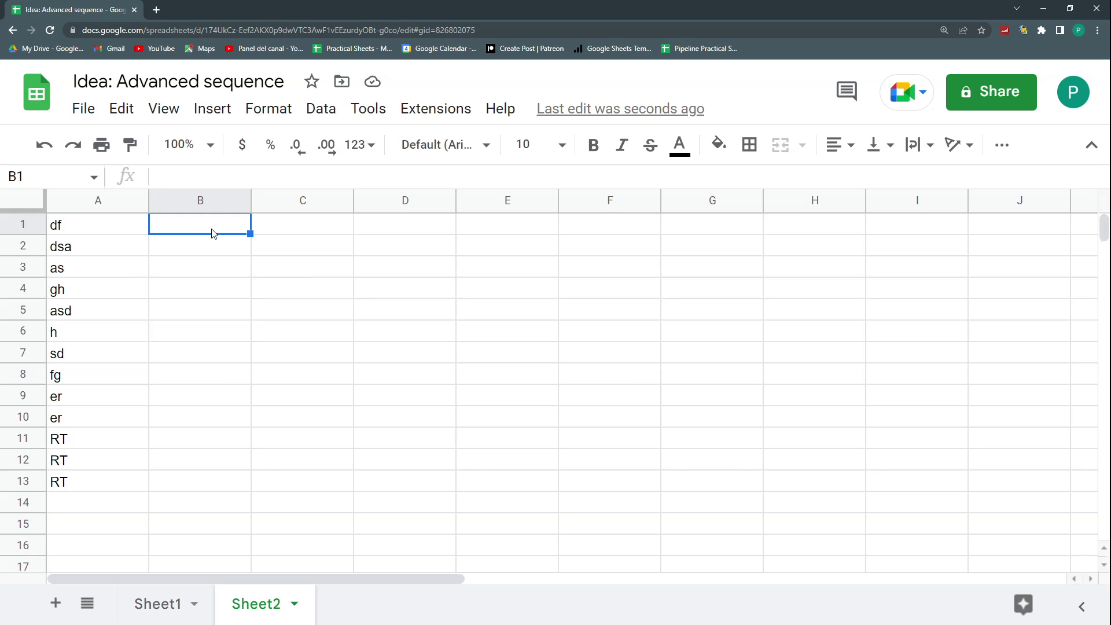
pyautogui.press('Right')
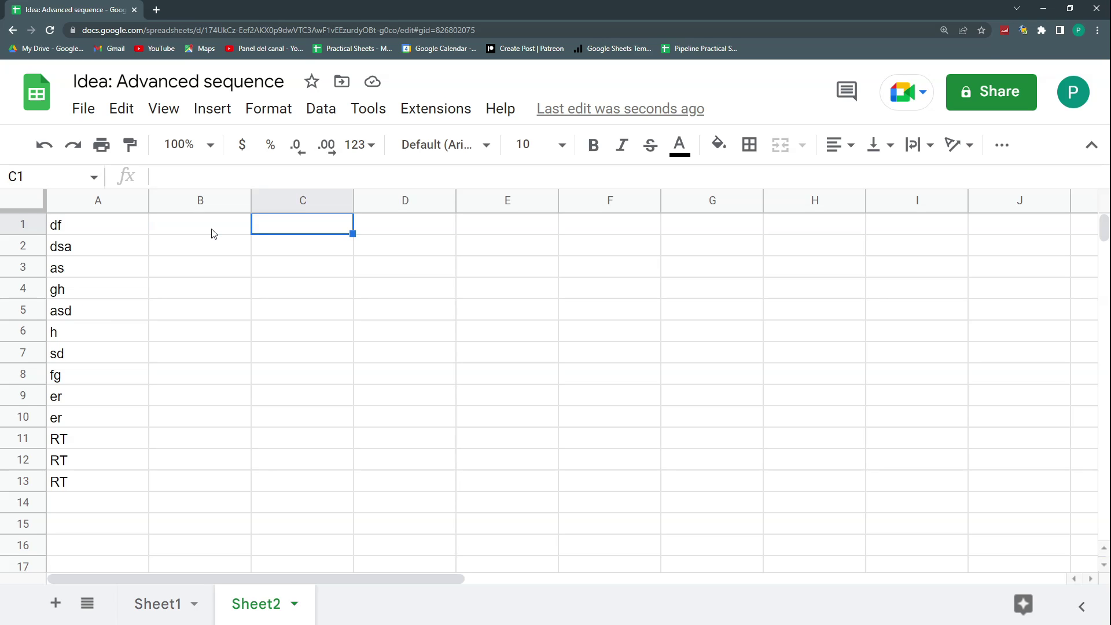
pyautogui.hotkey('ctrl', '+')
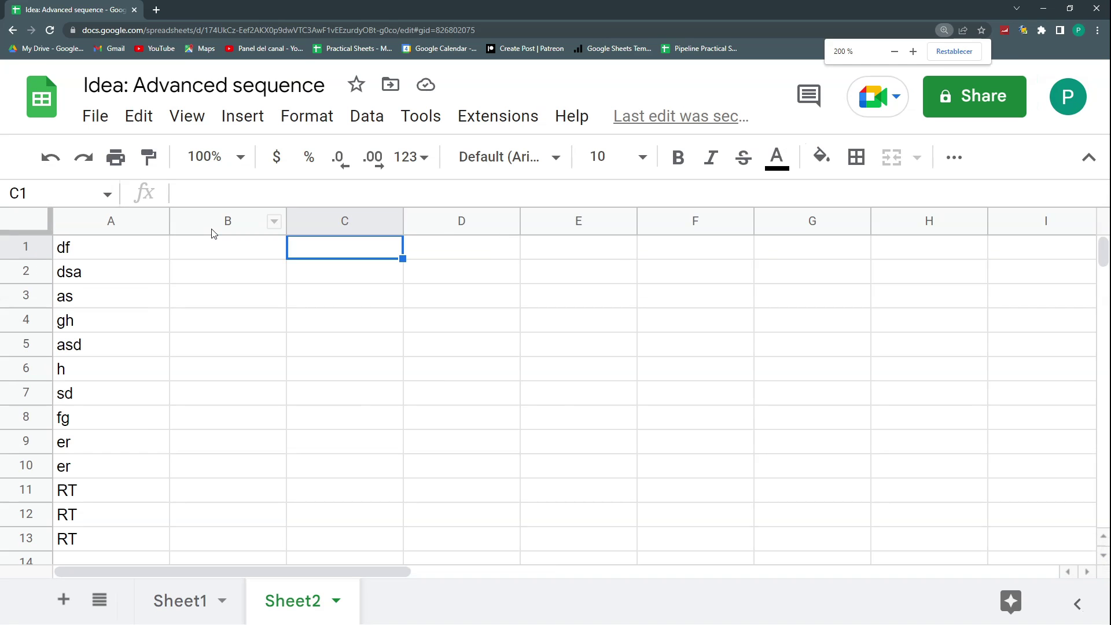
pyautogui.write('=s')
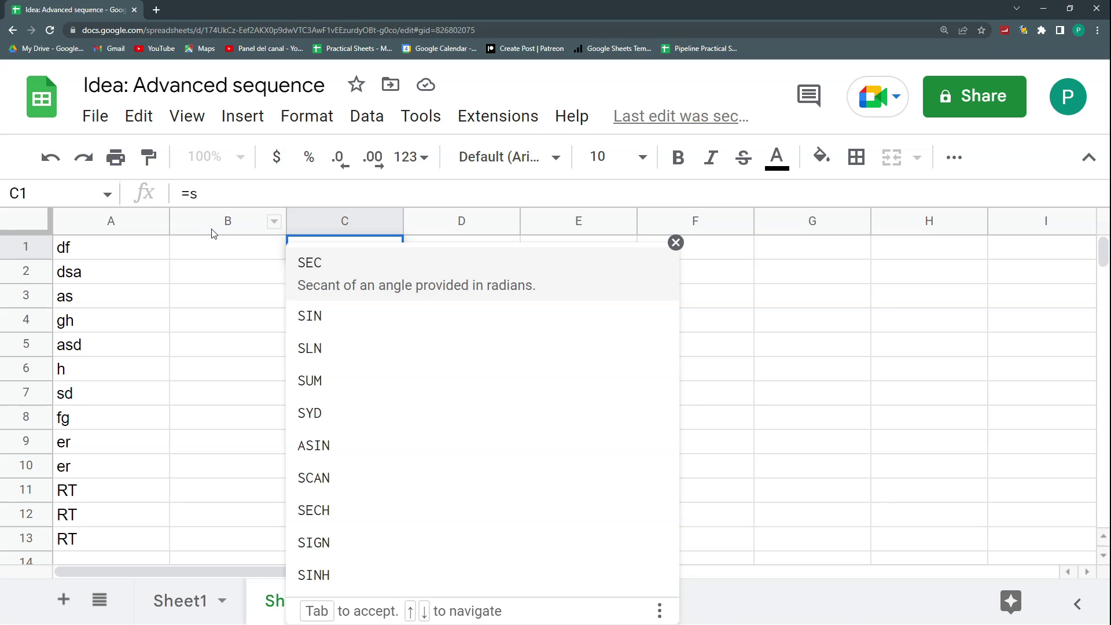
pyautogui.write('equ')
pyautogui.press('Tab')
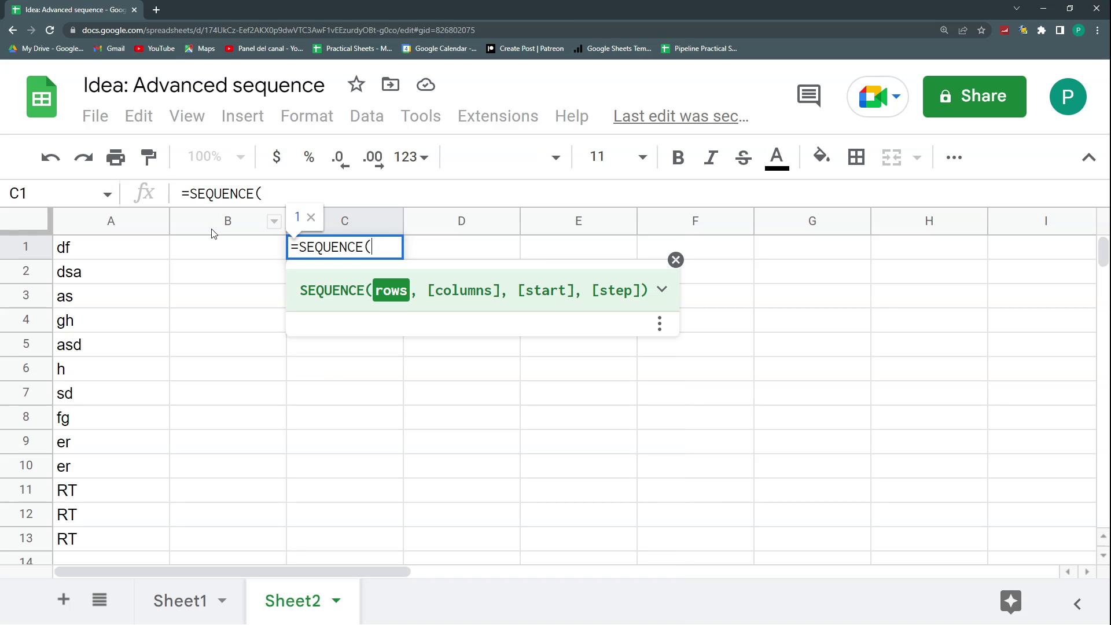
pyautogui.write('10)')
pyautogui.press('Return')
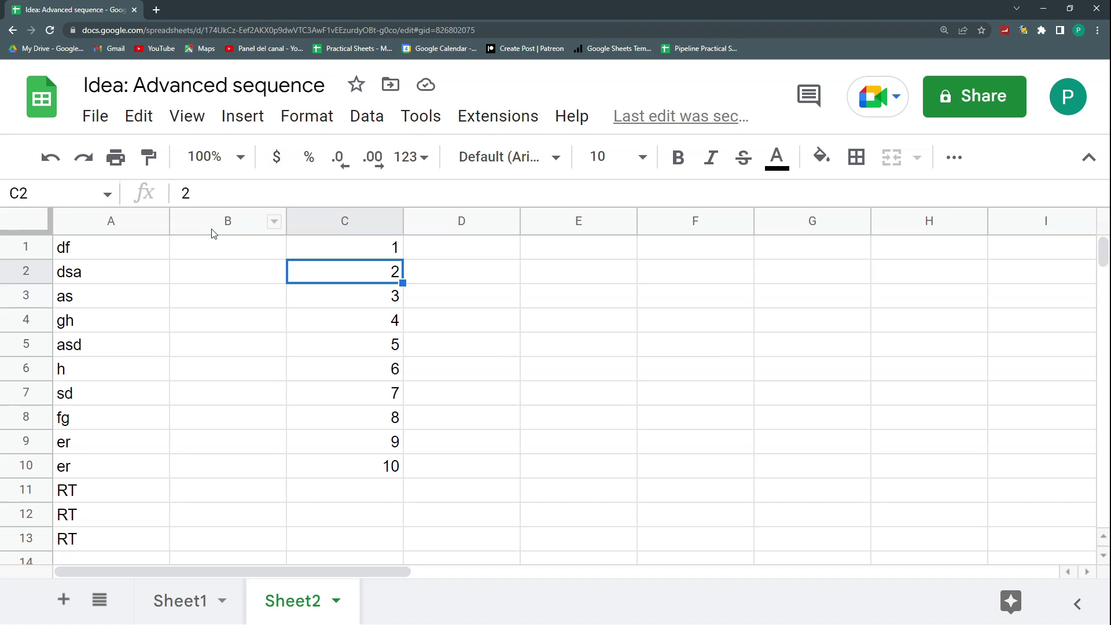
# Examine the formula in C1 and compare it with the contents of the cells it fills, C2:C10.
pyautogui.press('Up')
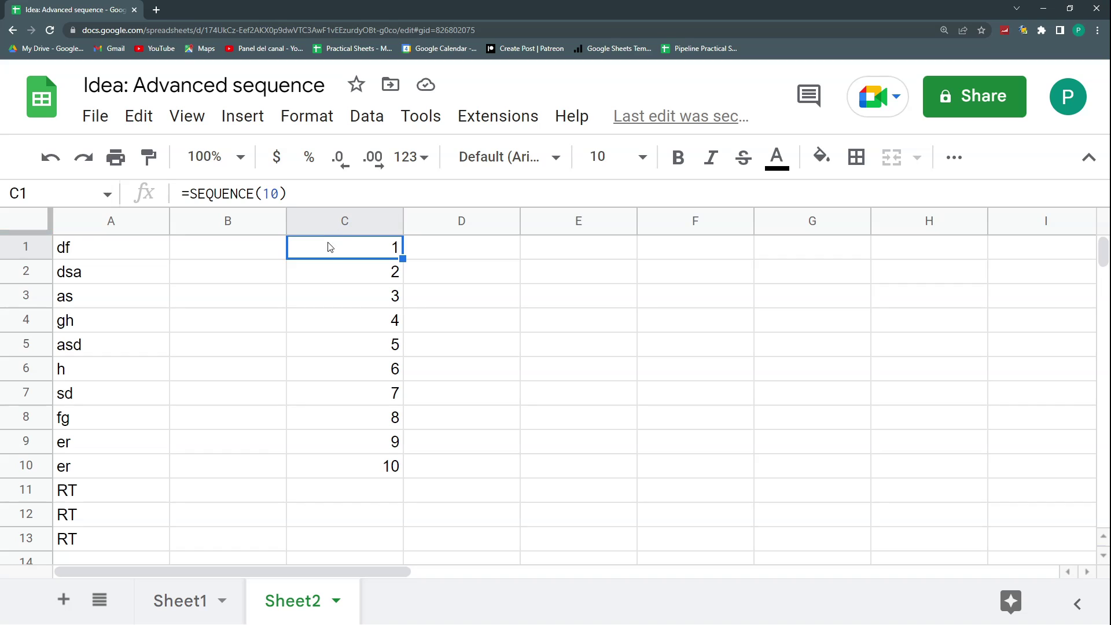
pyautogui.moveTo(352, 247); pyautogui.dragTo(372, 470)
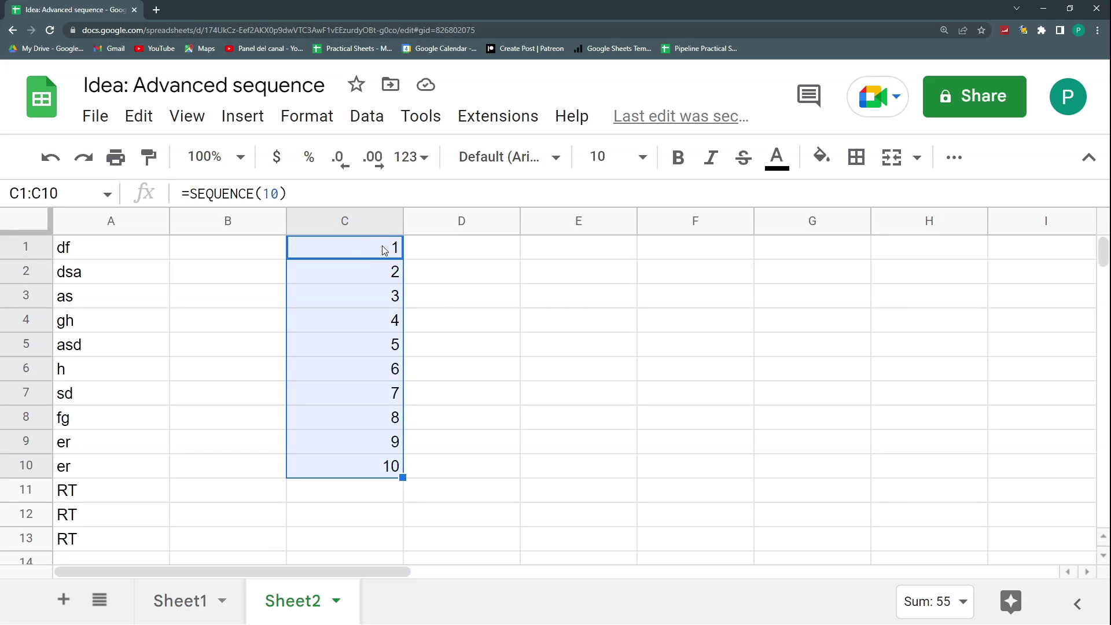
pyautogui.moveTo(384, 253); pyautogui.dragTo(589, 475)
pyautogui.click(429, 287)
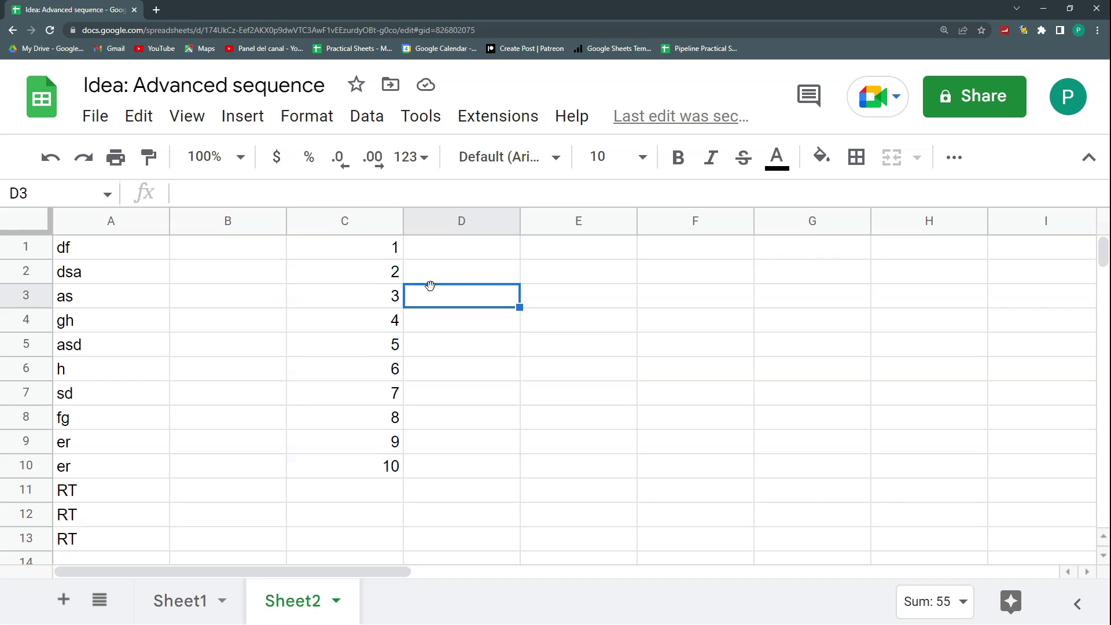
pyautogui.click(371, 282)
pyautogui.moveTo(374, 287); pyautogui.dragTo(373, 466)
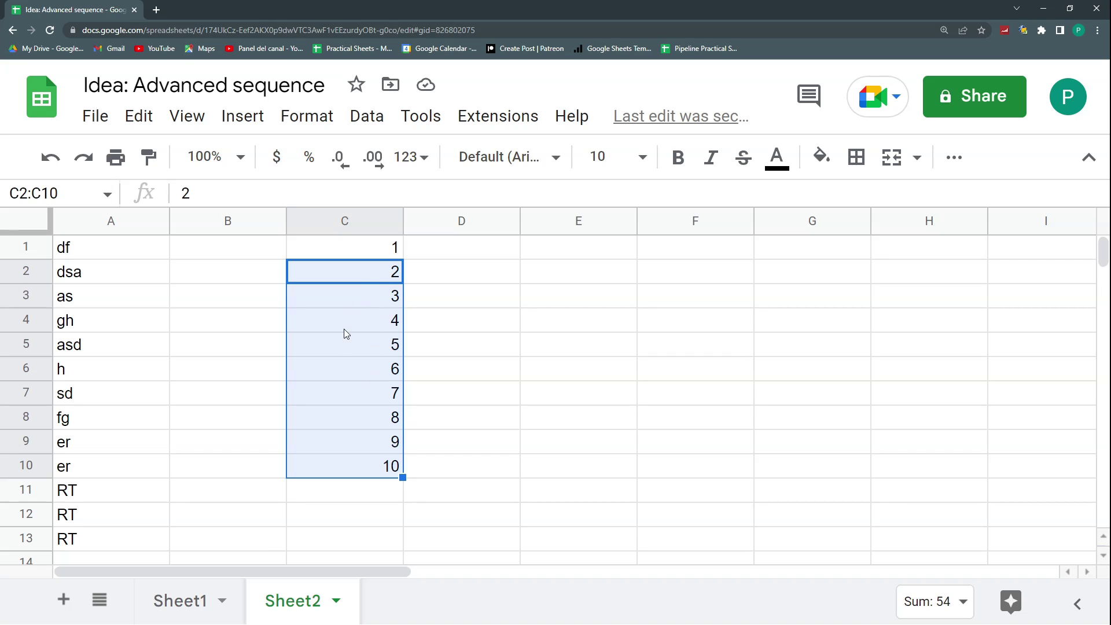
pyautogui.click(378, 253)
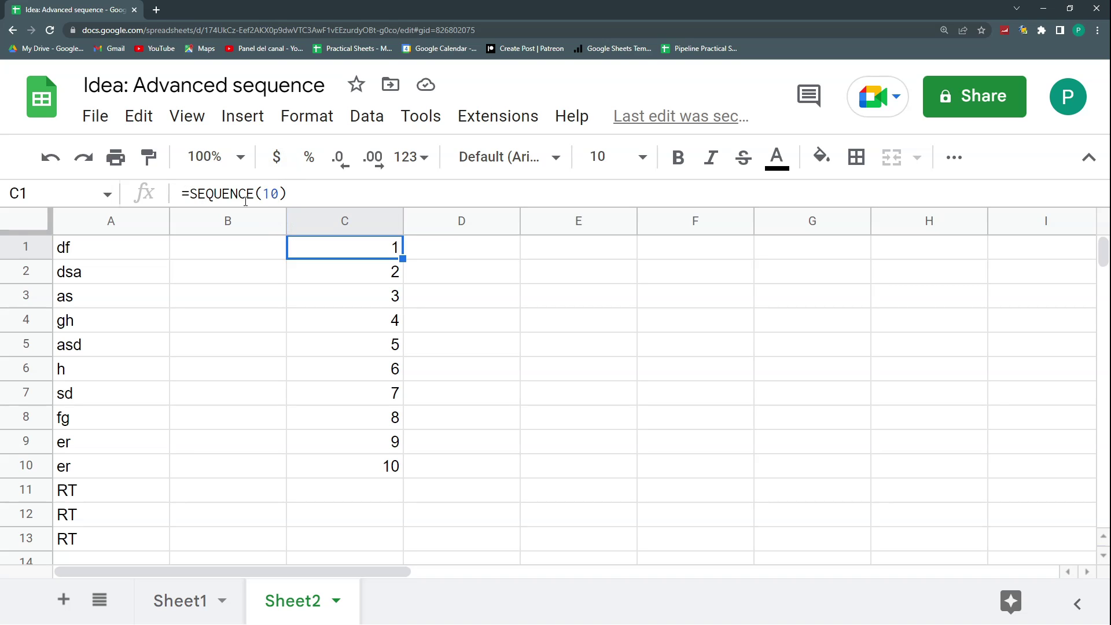
# Overwrite C5 inside the sequence with the text ssdsd and check the formula cell C1.
pyautogui.click(373, 352)
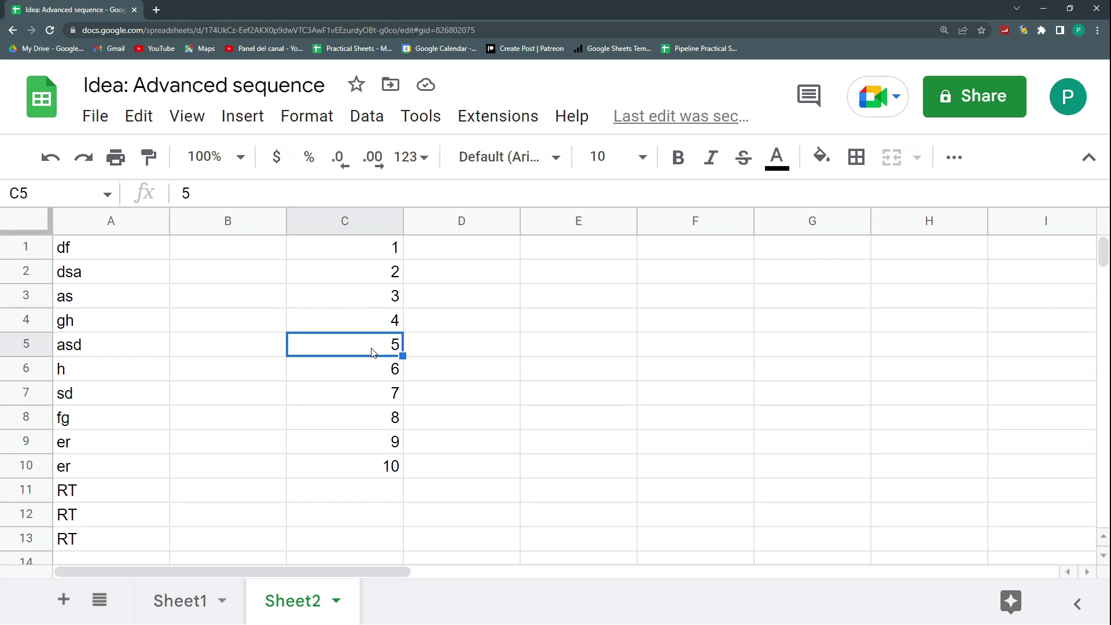
pyautogui.write('ssdsd')
pyautogui.press('Return')
pyautogui.click(373, 352)
pyautogui.press('Up')
pyautogui.press('Up')
pyautogui.press('Up')
pyautogui.press('Up')
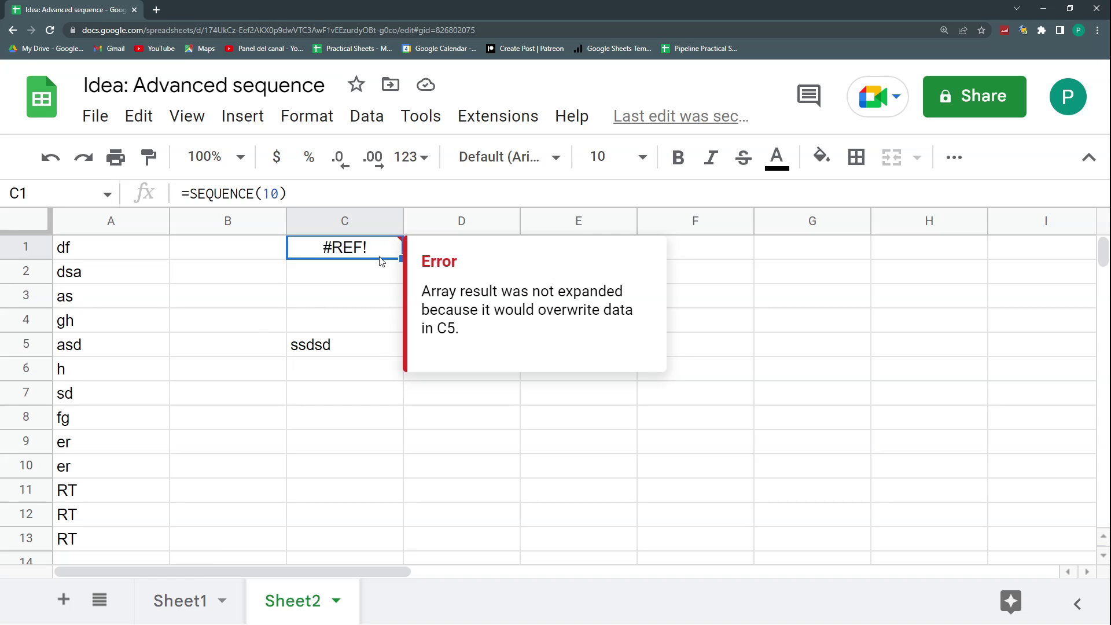
# Delete the text from cell C5 inside the sequence range.
pyautogui.click(365, 351)
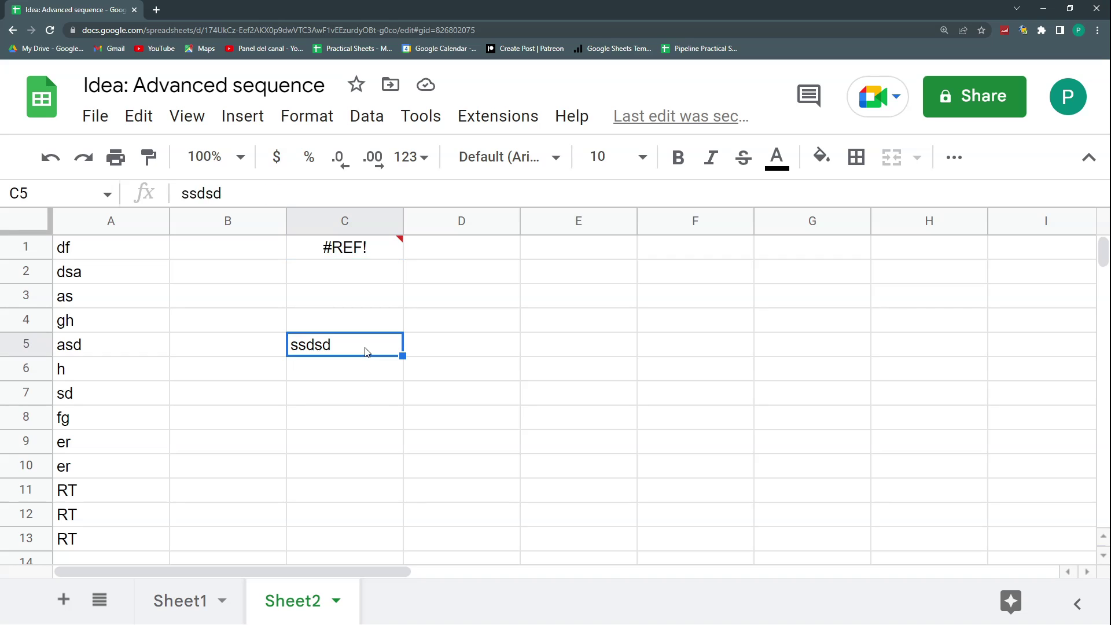
pyautogui.press('Delete')
# Raise the row count of the SEQUENCE formula in C1 first to 100 and finally to 1000.
pyautogui.click(359, 248)
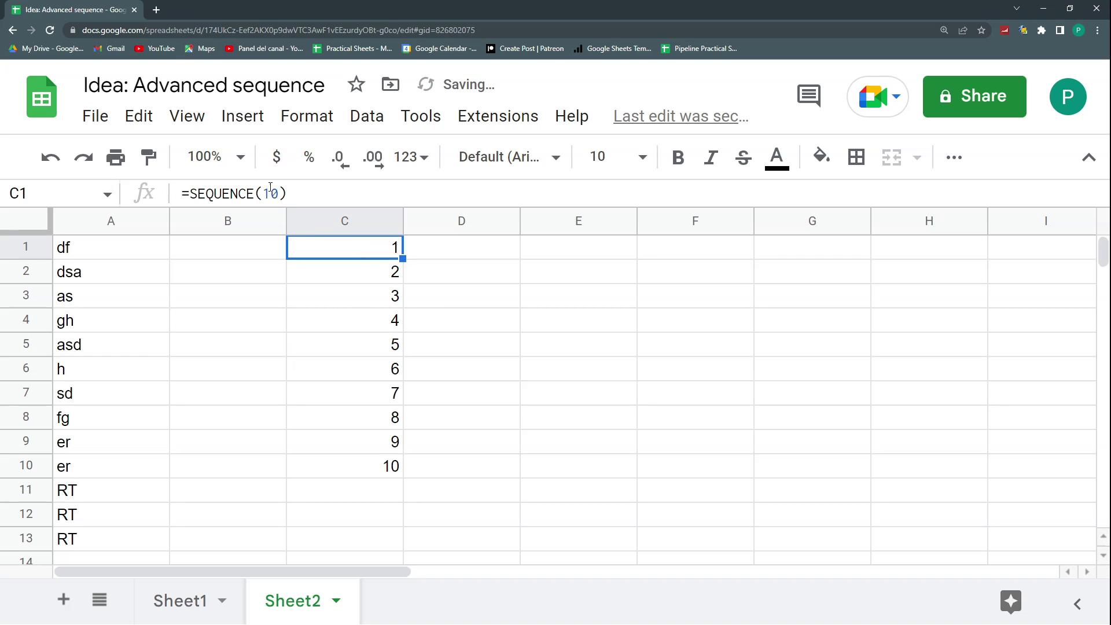
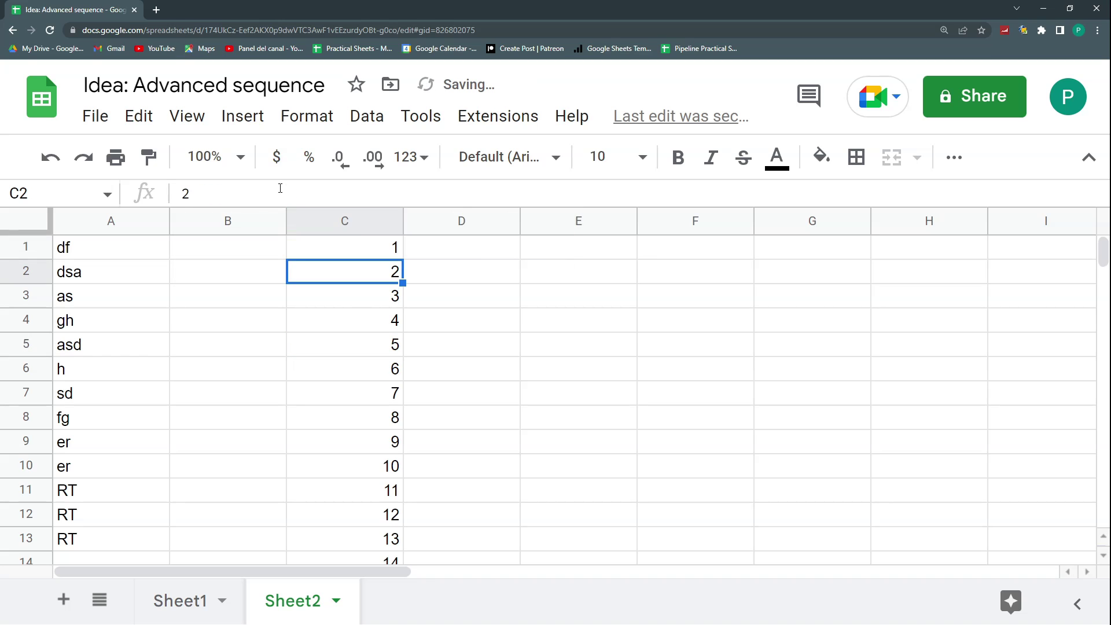
pyautogui.press('Up')
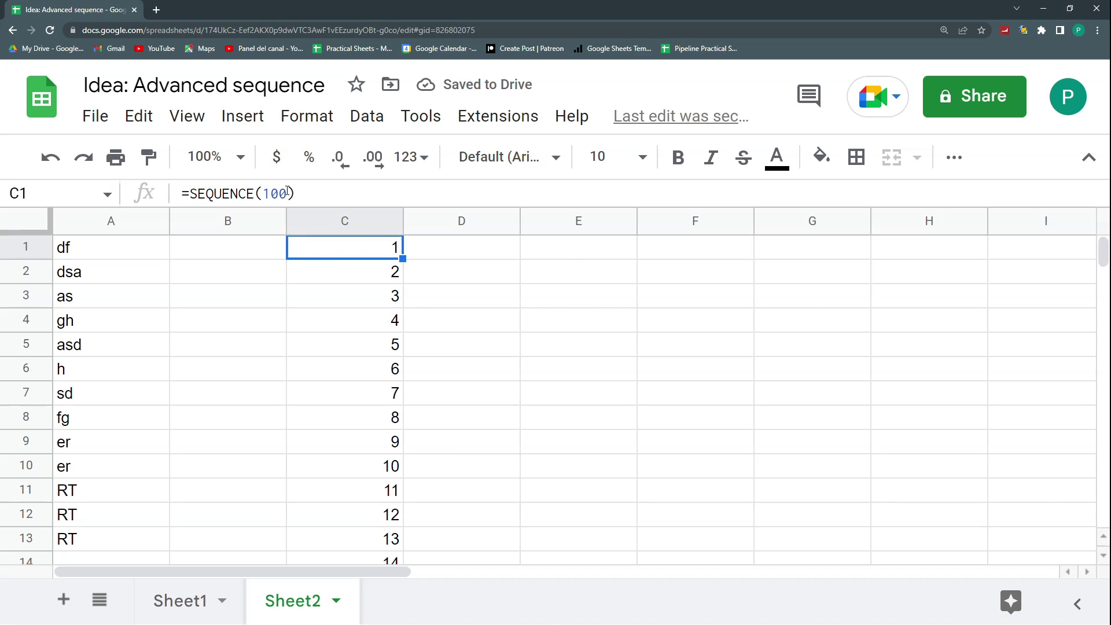
pyautogui.click(280, 189)
pyautogui.press('Return')
pyautogui.click(366, 246)
pyautogui.doubleClick(289, 194)
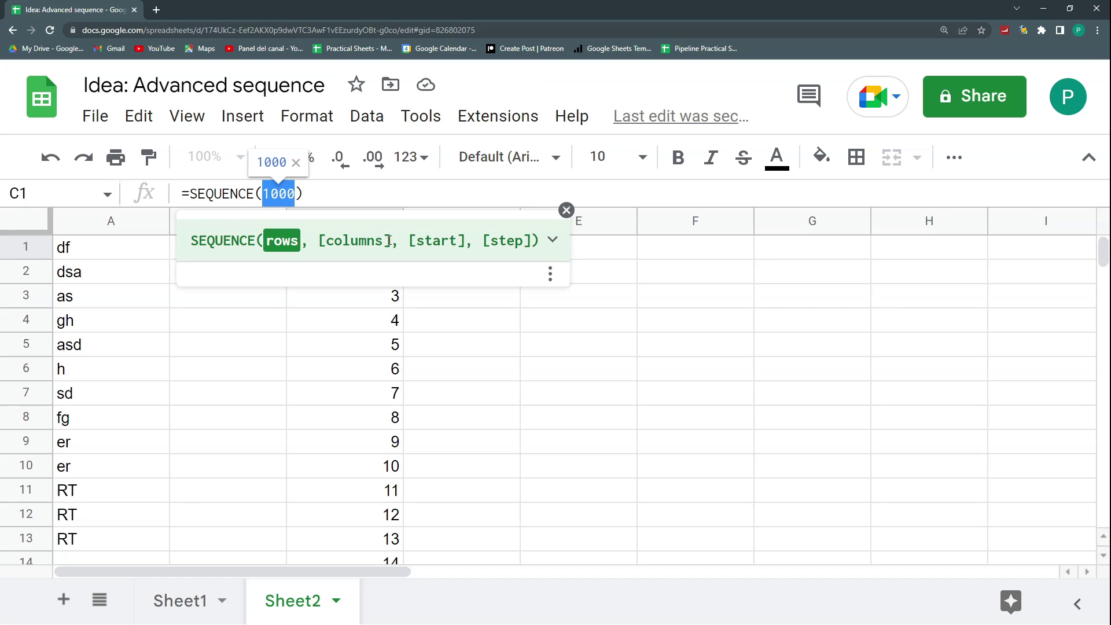
pyautogui.press('Escape')
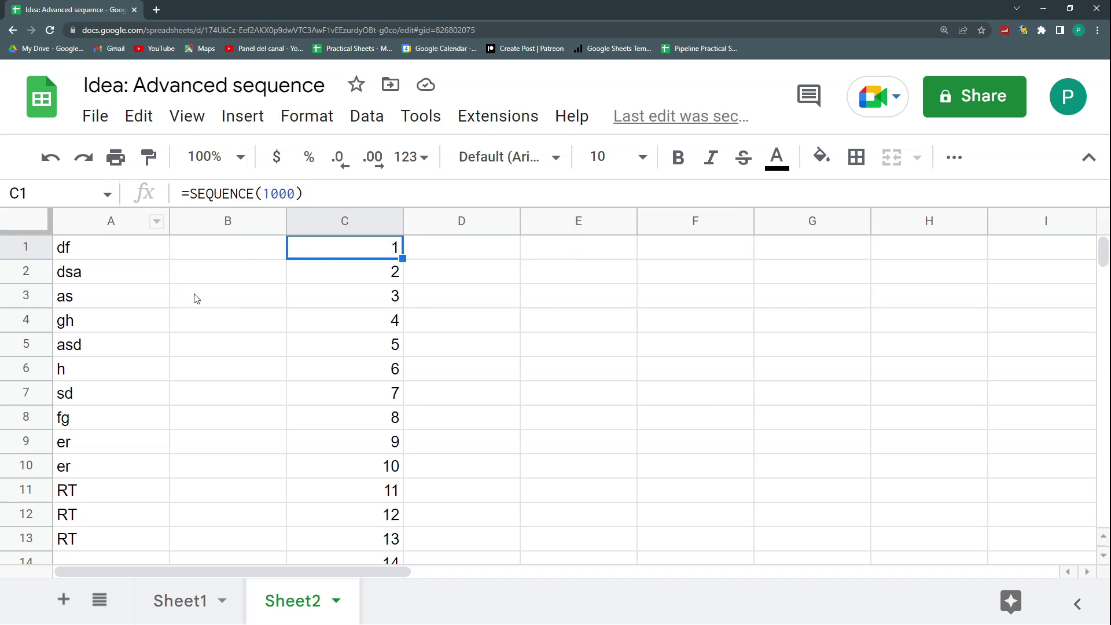
# Set the row count of the SEQUENCE formula in C1 to 13, matching the entries in A1:A13.
pyautogui.hotkey('ctrl', '-')
pyautogui.hotkey('ctrl', '-')
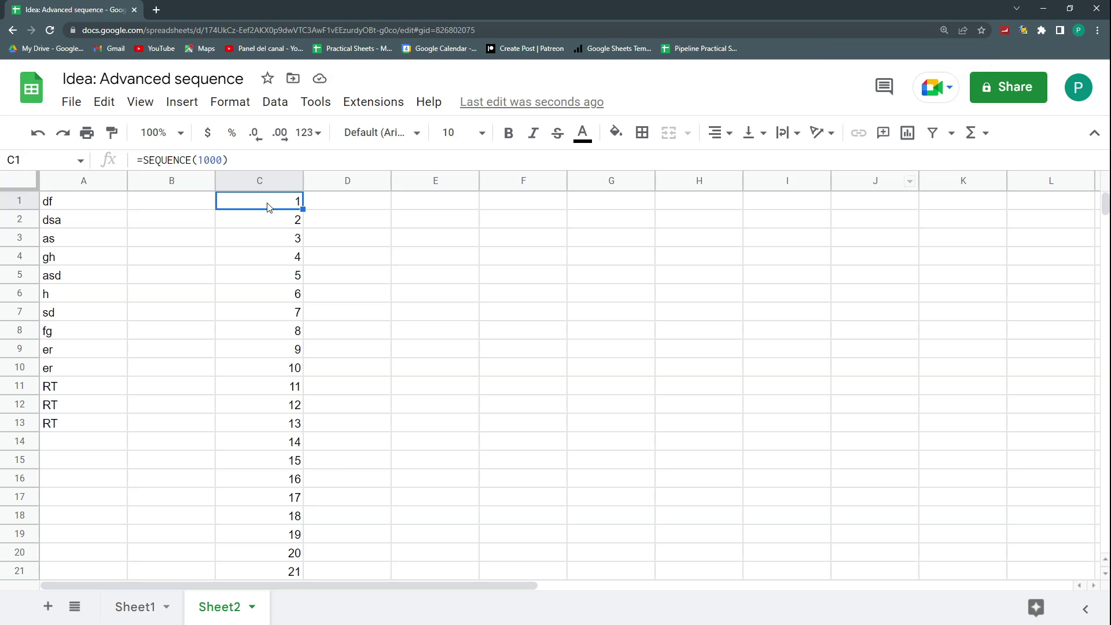
pyautogui.moveTo(67, 204); pyautogui.dragTo(74, 421)
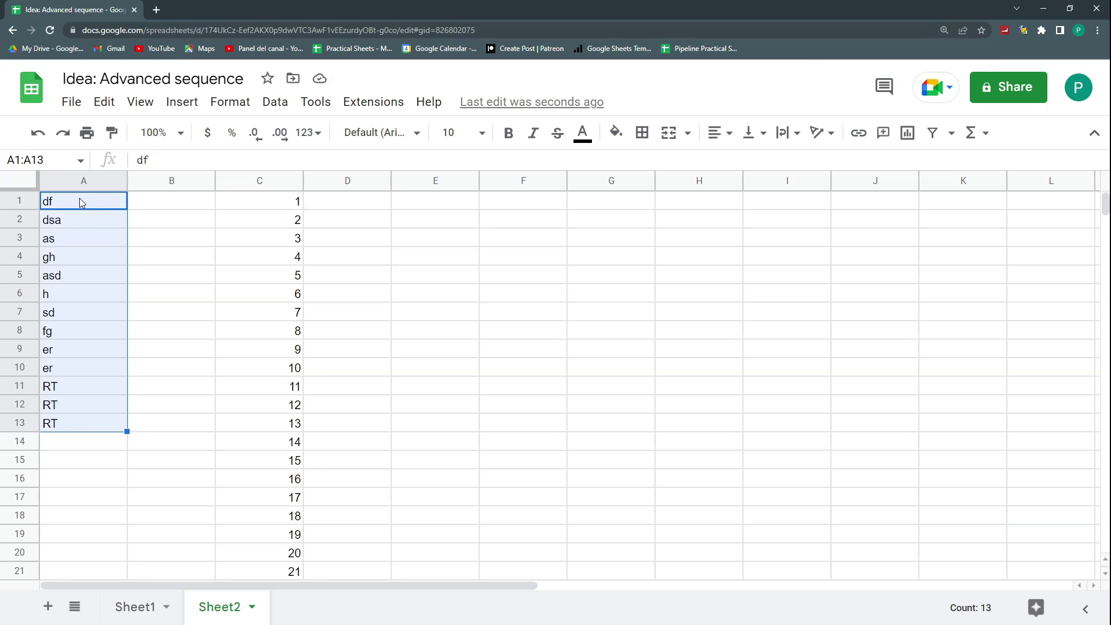
pyautogui.moveTo(79, 198); pyautogui.dragTo(90, 427)
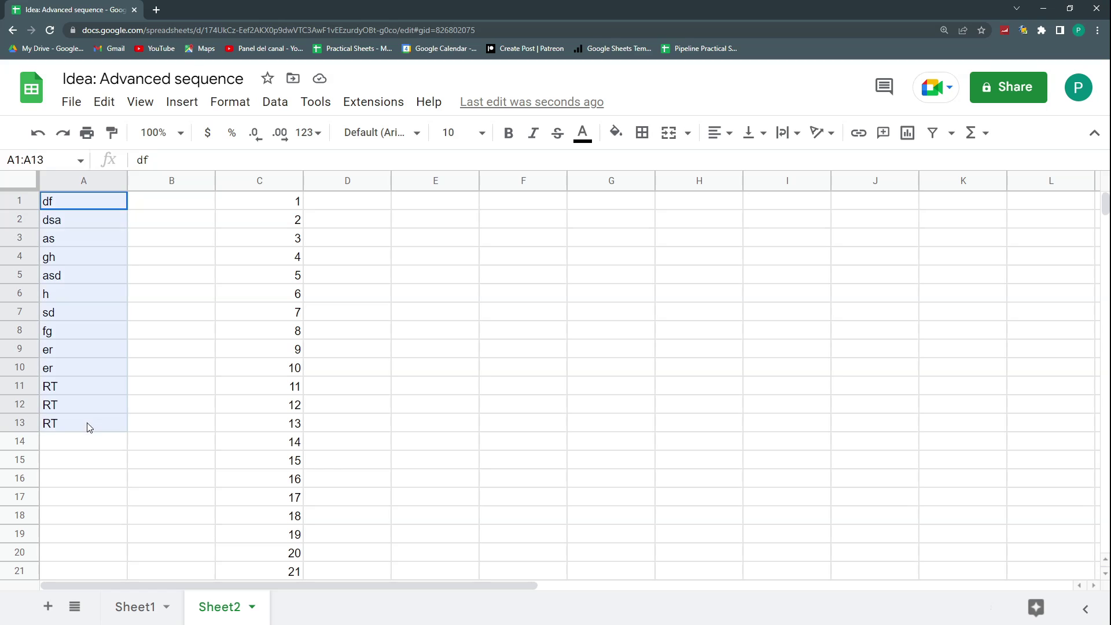
pyautogui.click(285, 202)
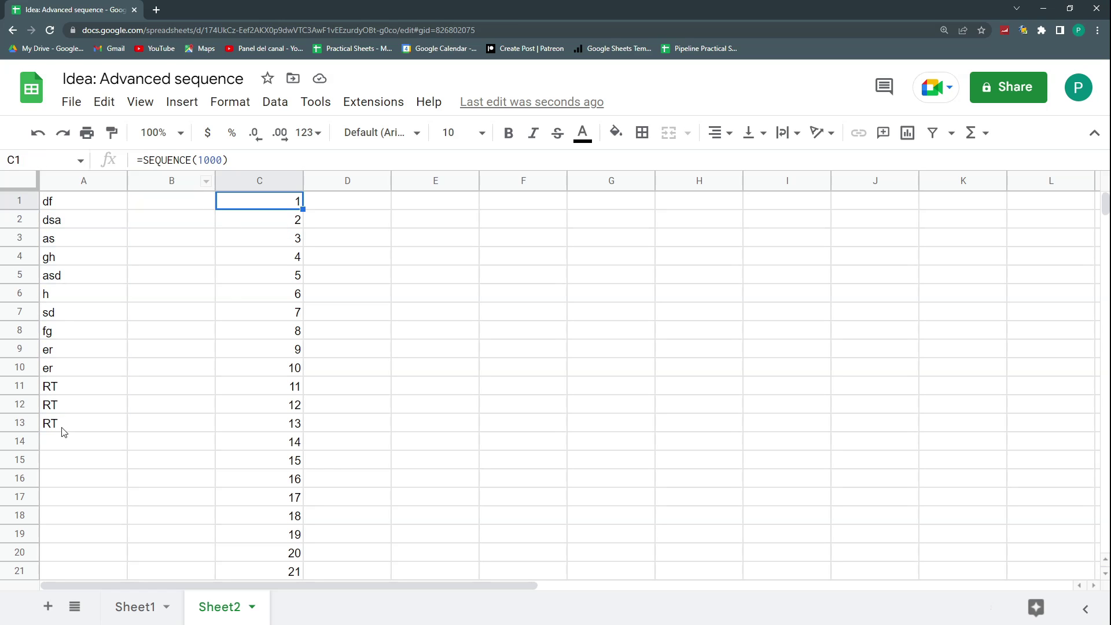
pyautogui.click(225, 160)
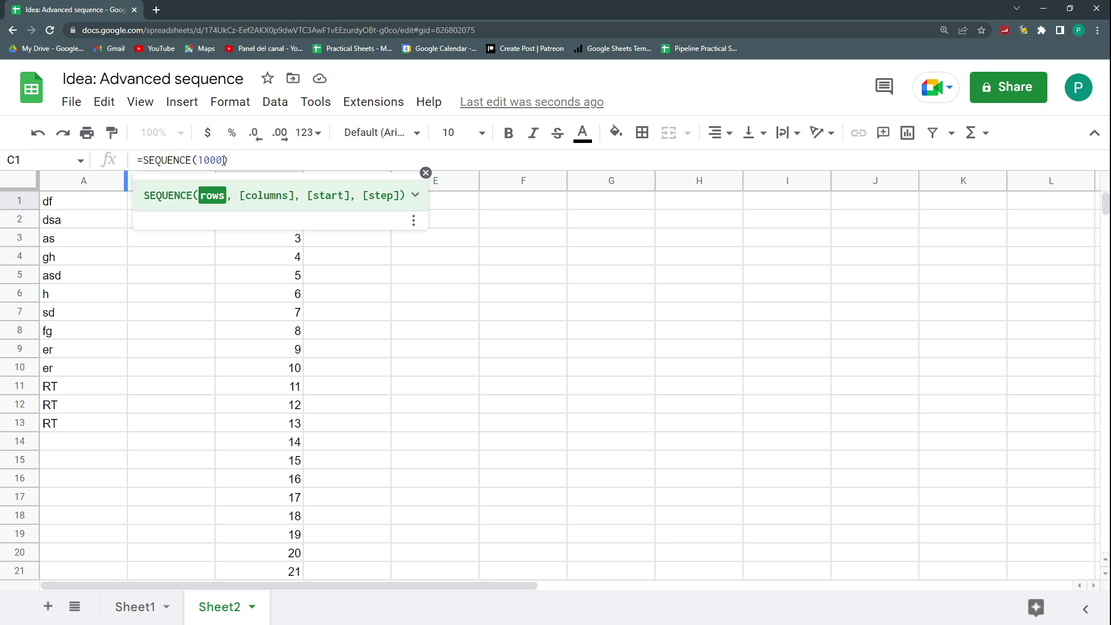
pyautogui.press('BackSpace')
pyautogui.press('BackSpace')
pyautogui.write('3')
pyautogui.press('Return')
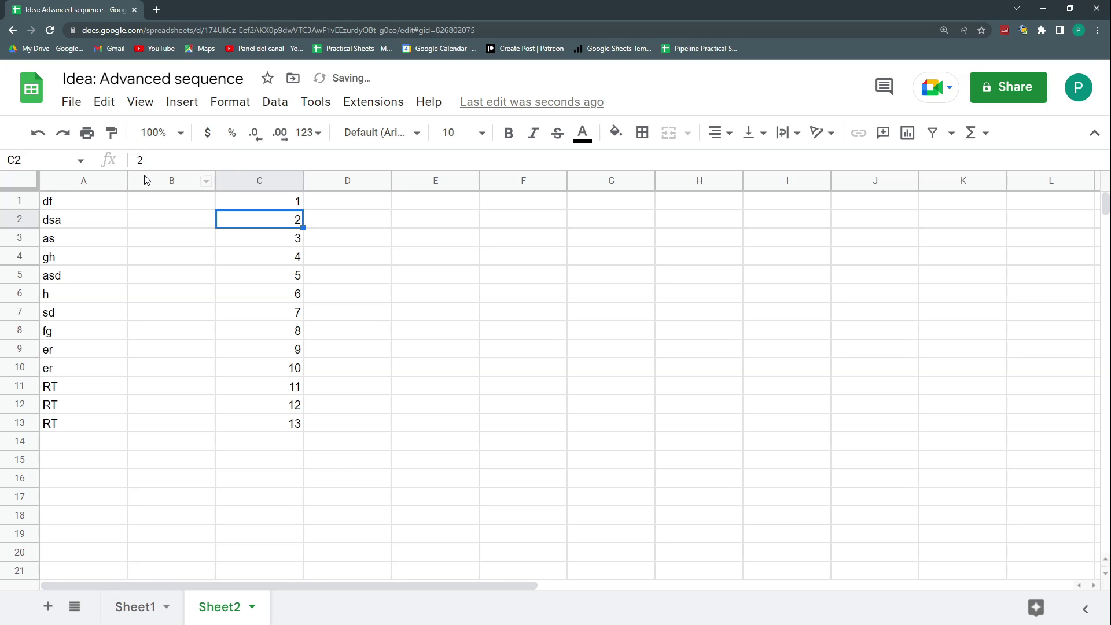
# Move the sequence from column C into column B, next to the entries in column A.
pyautogui.click(172, 180)
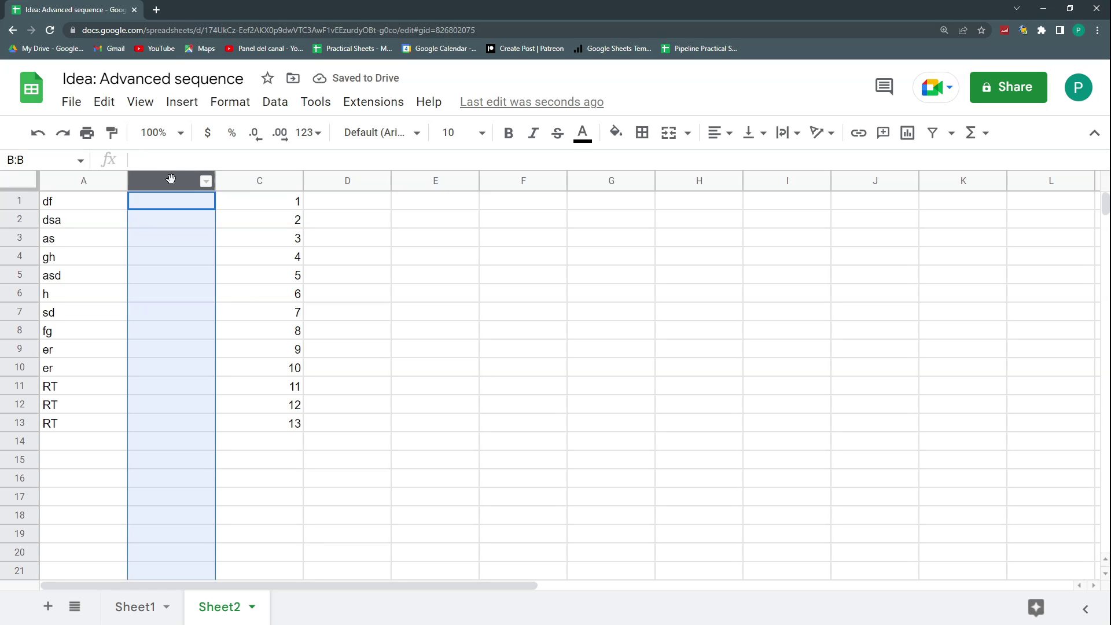
pyautogui.hotkey('ctrl', 'v')
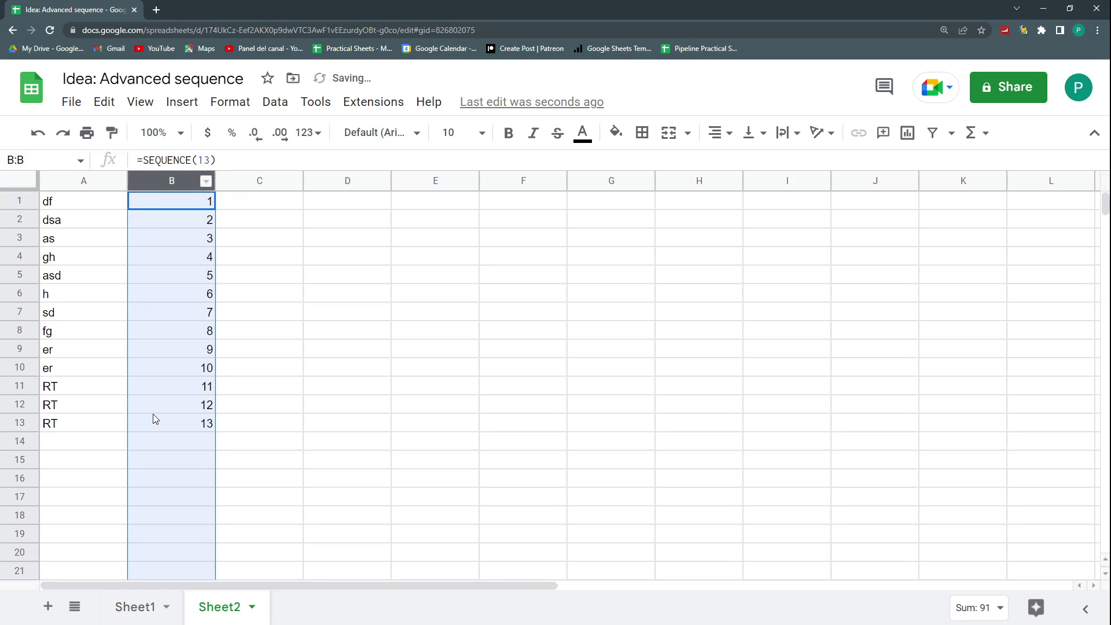
pyautogui.click(156, 387)
# Add the entries 4545, fff and fdfd in cells A14 to A16 below the list.
pyautogui.click(75, 449)
pyautogui.write('4545')
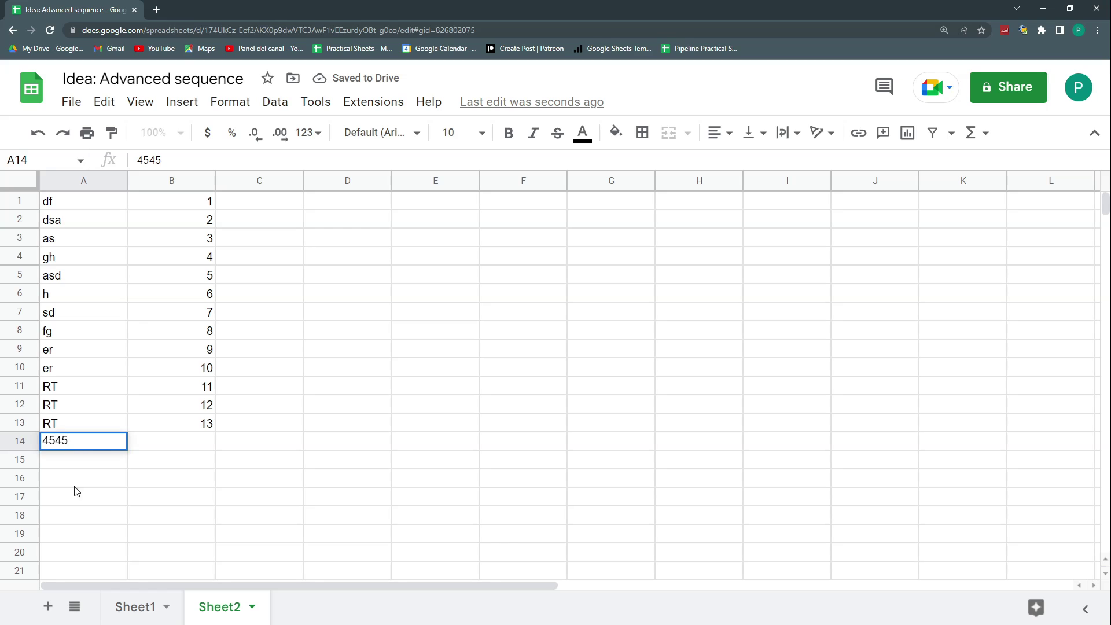
pyautogui.click(80, 466)
pyautogui.write('fff')
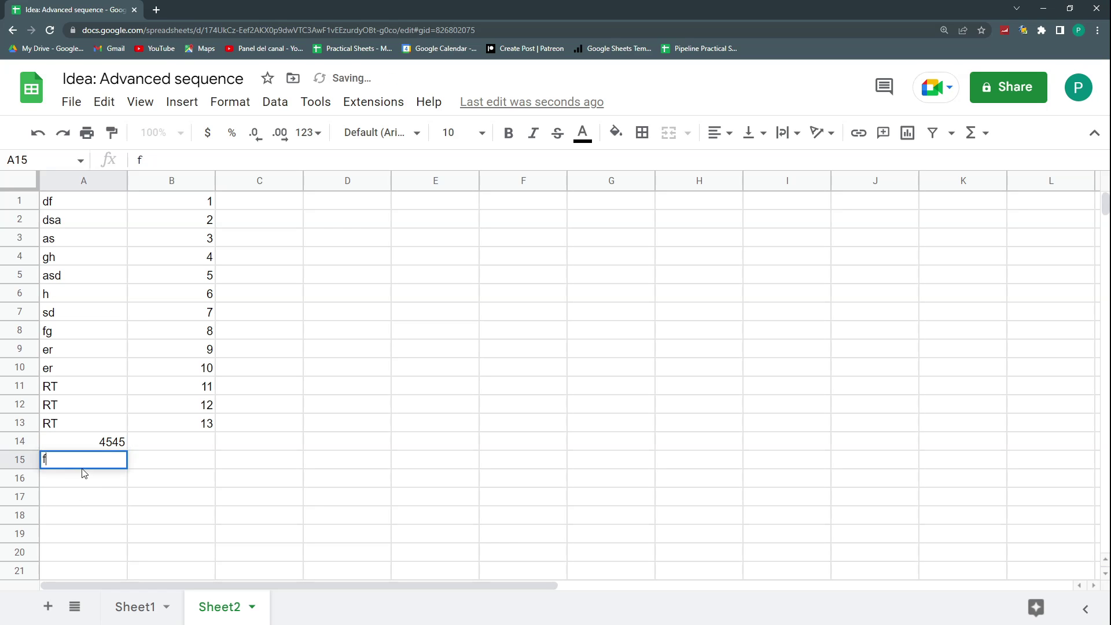
pyautogui.click(83, 486)
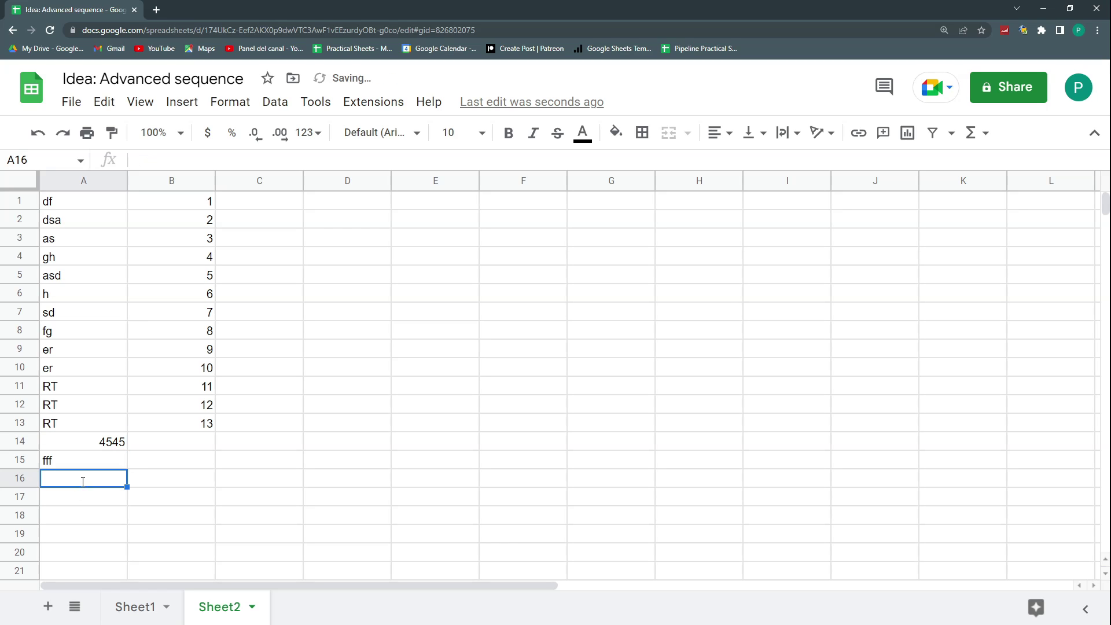
pyautogui.write('fdfd')
pyautogui.click(81, 496)
# Set the row count of the SEQUENCE formula in B1 to 16.
pyautogui.click(202, 430)
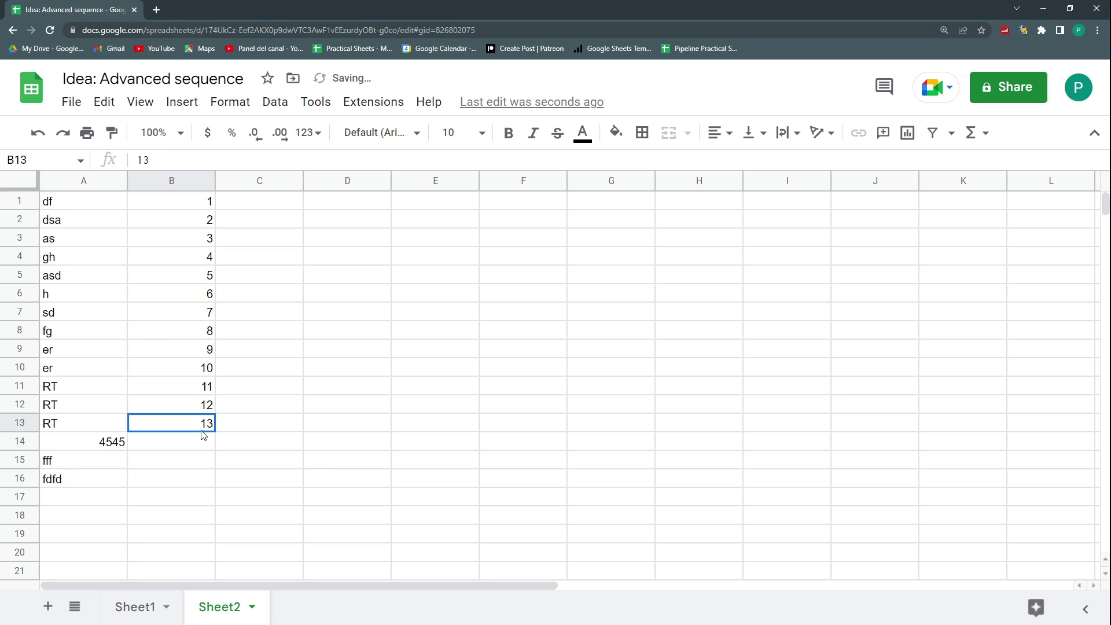
pyautogui.click(189, 202)
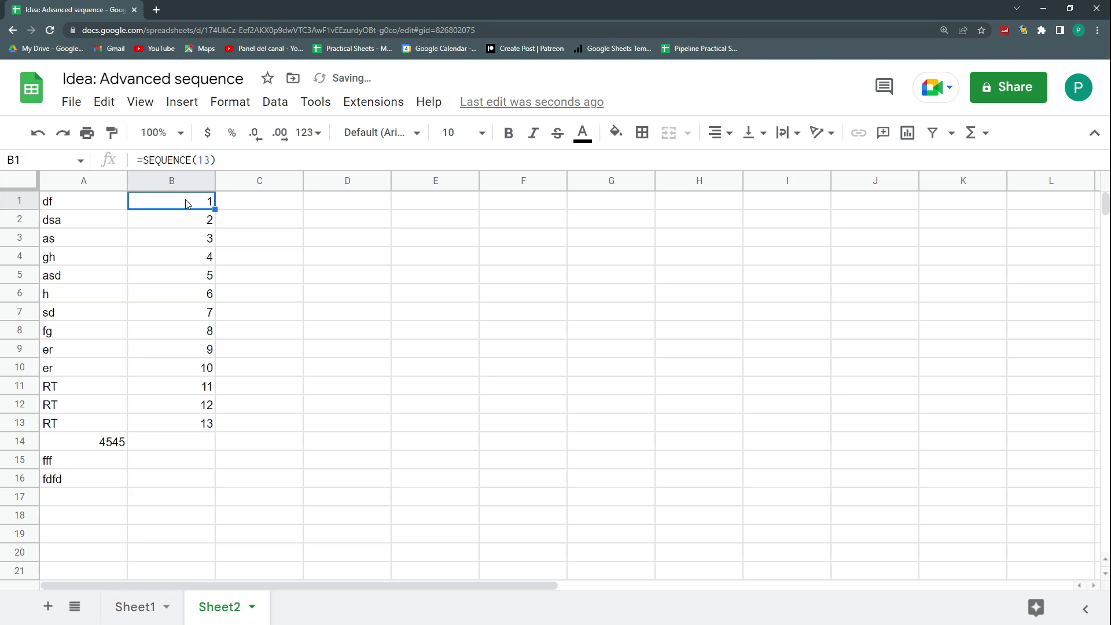
pyautogui.click(209, 160)
pyautogui.press('BackSpace')
pyautogui.write('6')
pyautogui.press('Return')
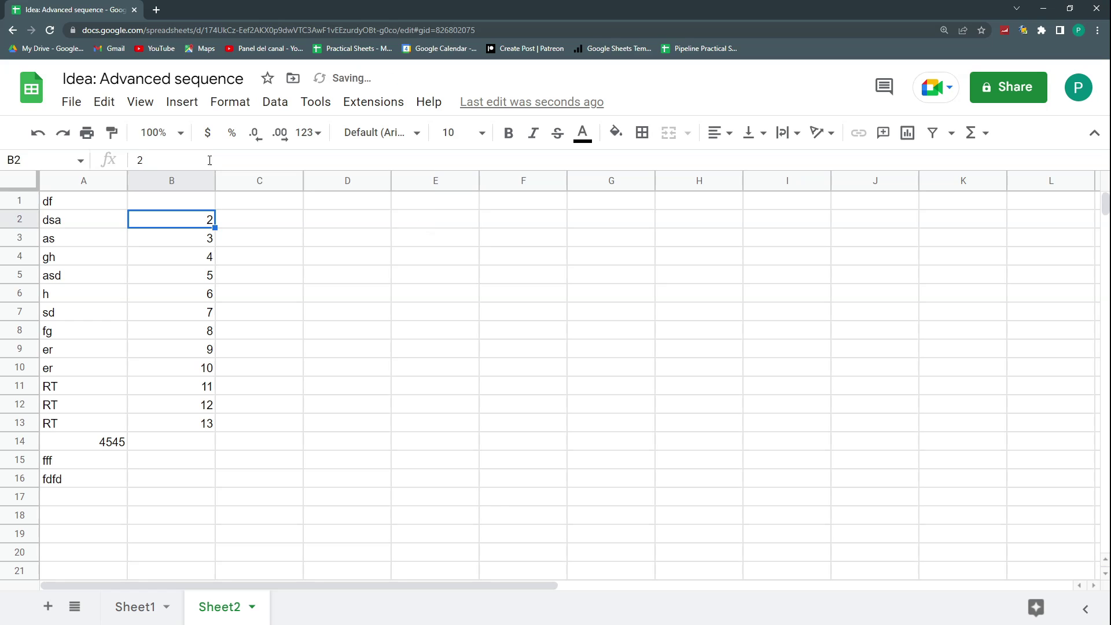
pyautogui.press('Up')
pyautogui.press('Return')
# Replace the fixed row count of the SEQUENCE formula in B1 with COUNTA(A:A).
pyautogui.moveTo(81, 203); pyautogui.dragTo(73, 468)
pyautogui.click(170, 205)
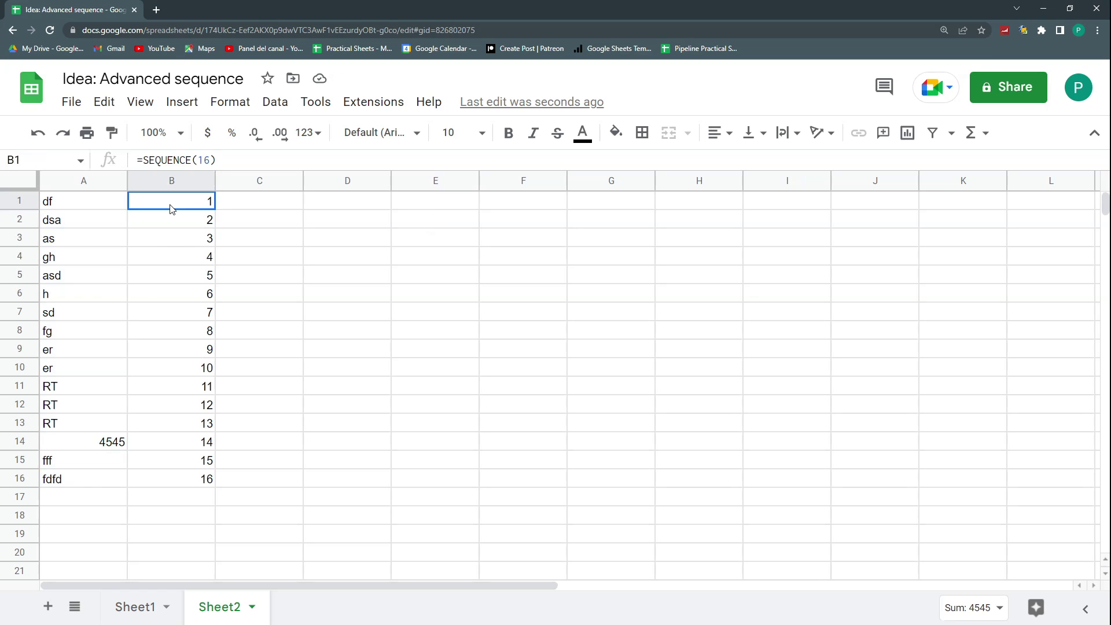
pyautogui.click(202, 161)
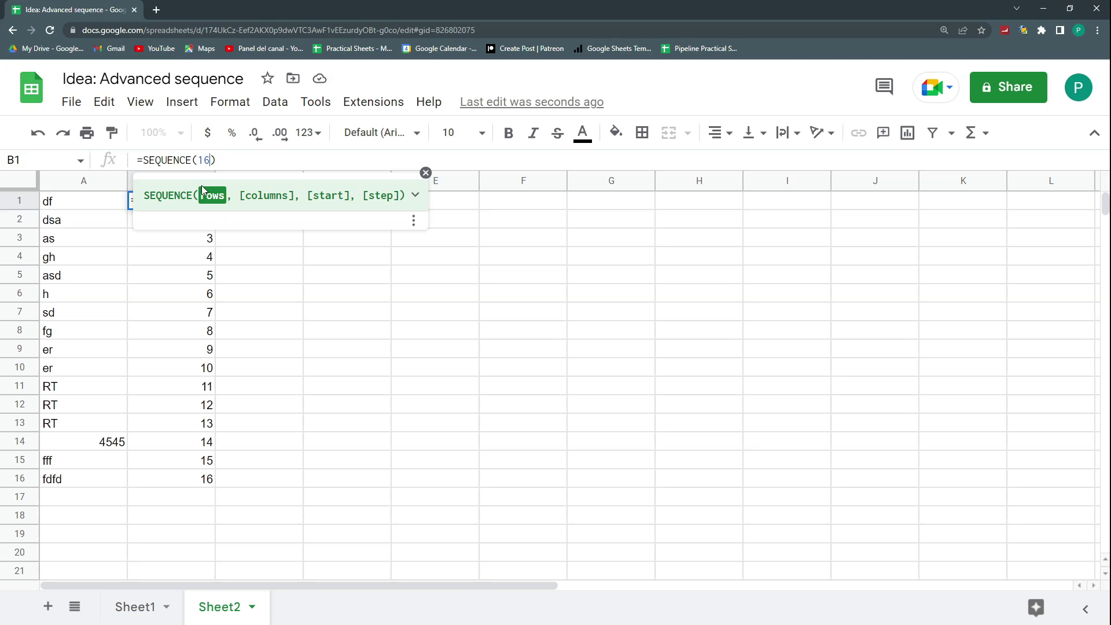
pyautogui.press('BackSpace')
pyautogui.press('BackSpace')
pyautogui.write('COUN')
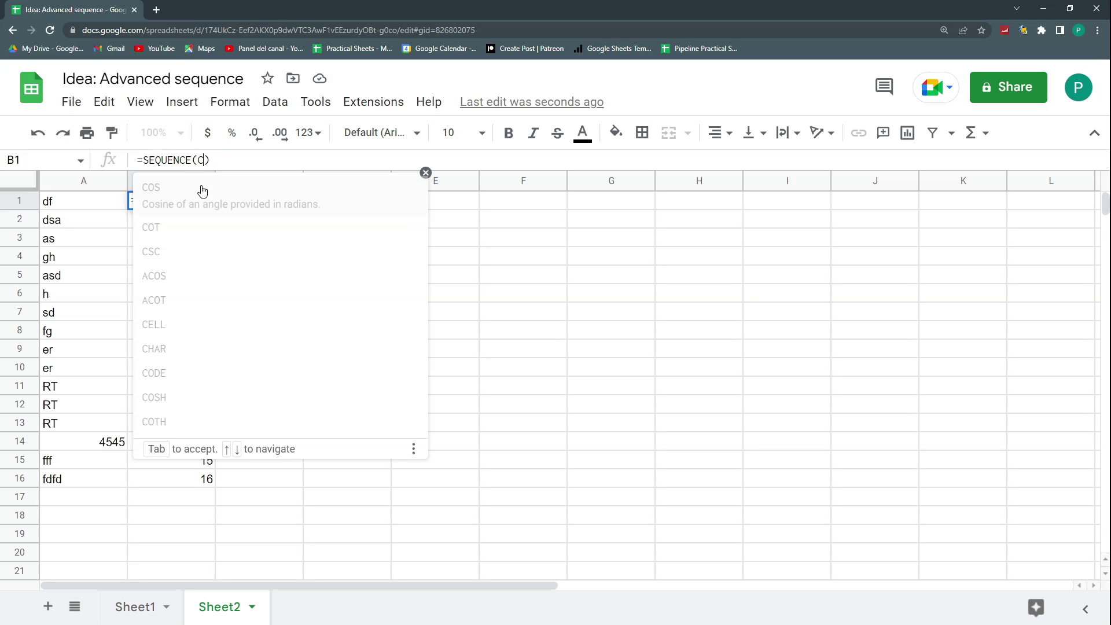
pyautogui.write('TA(A:A')
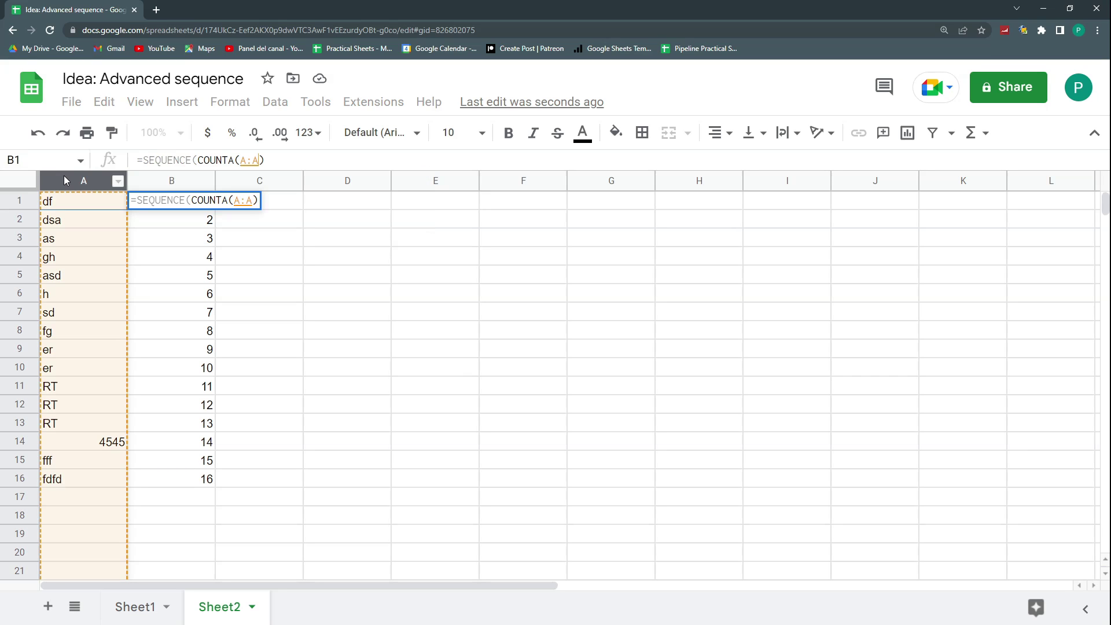
pyautogui.click(69, 181)
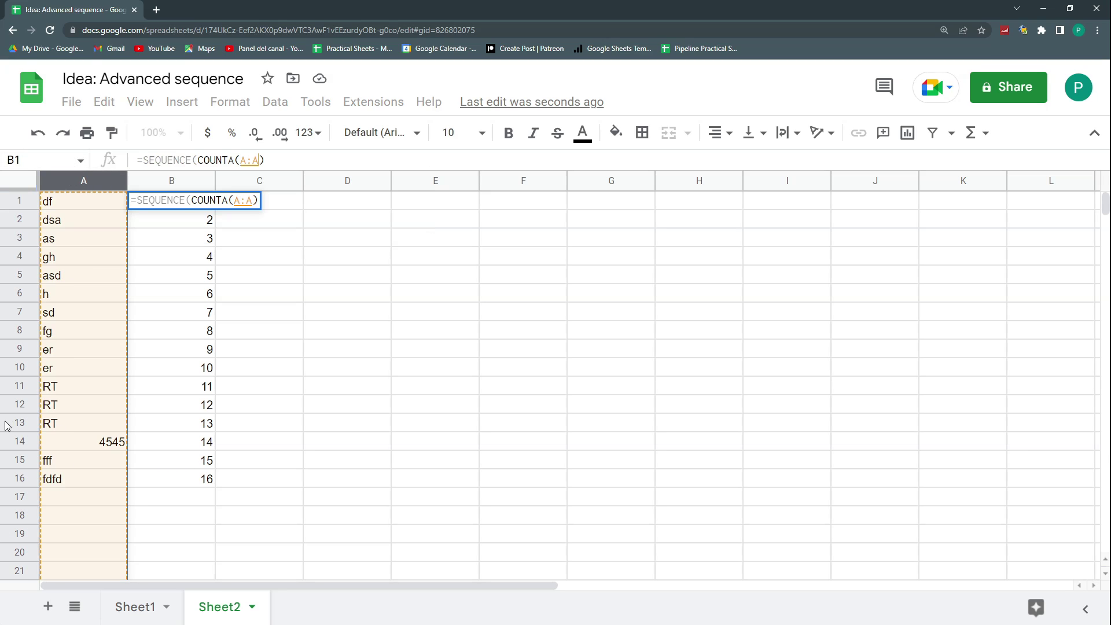
pyautogui.press('Return')
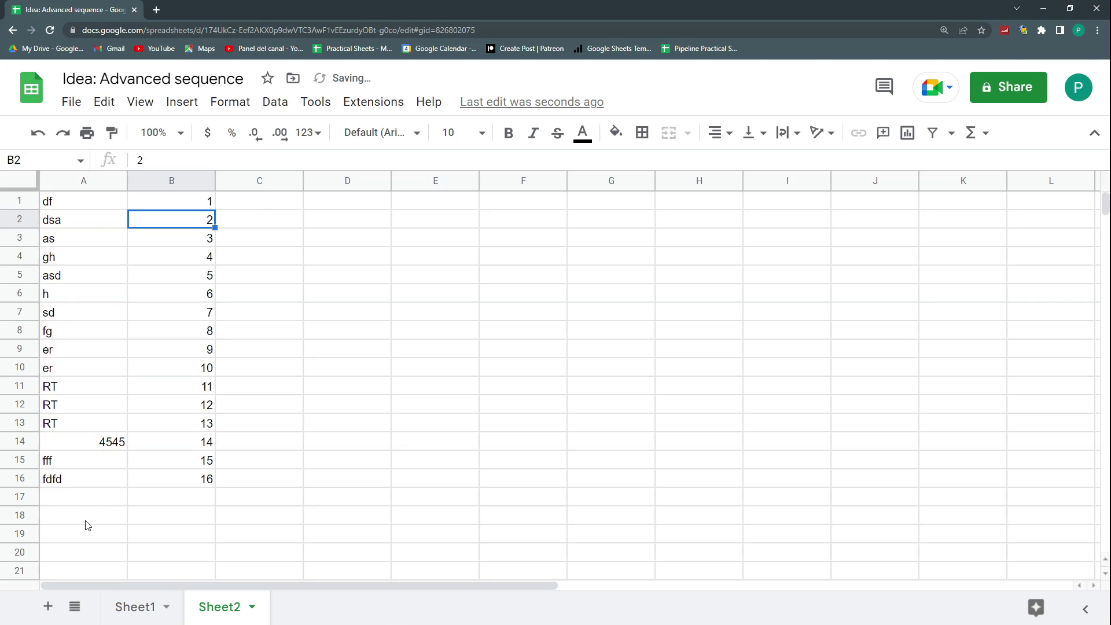
# Add the entry FFGFG in A17 below the list.
pyautogui.click(83, 505)
pyautogui.write('FFGFG')
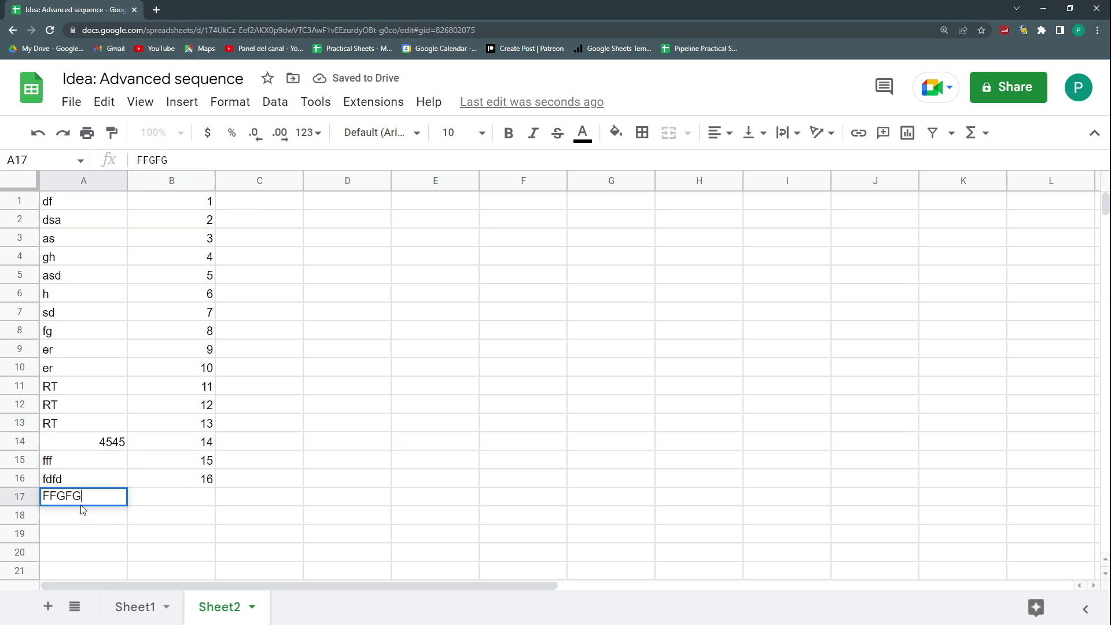
pyautogui.press('Return')
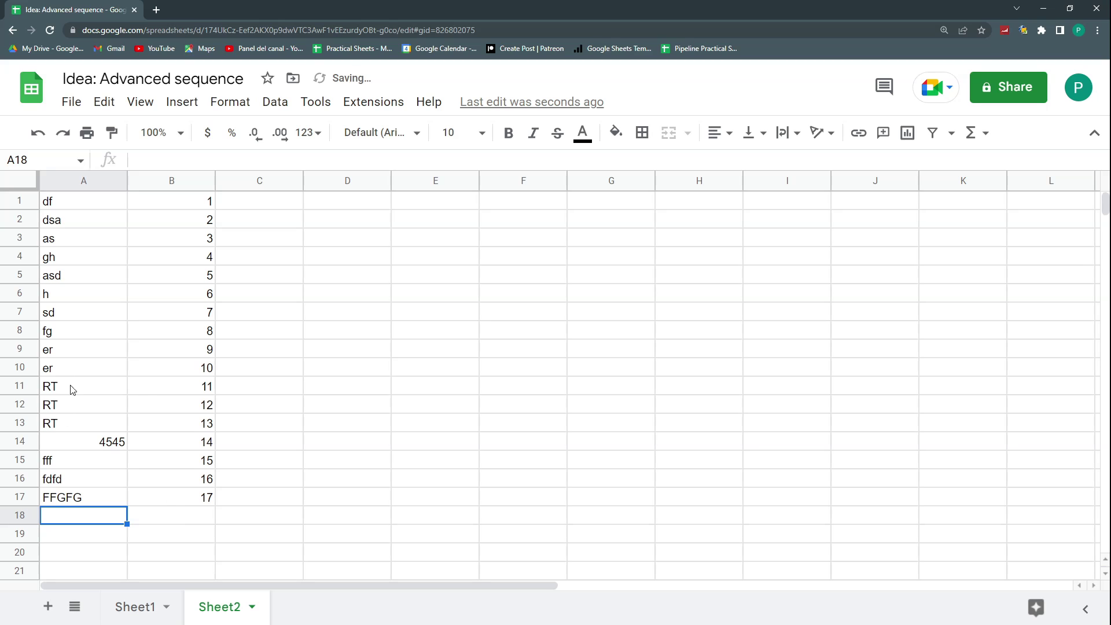
# Delete the entries in A11:A17 and check the numbering beside the remaining list.
pyautogui.moveTo(74, 389); pyautogui.dragTo(82, 499)
pyautogui.press('Delete')
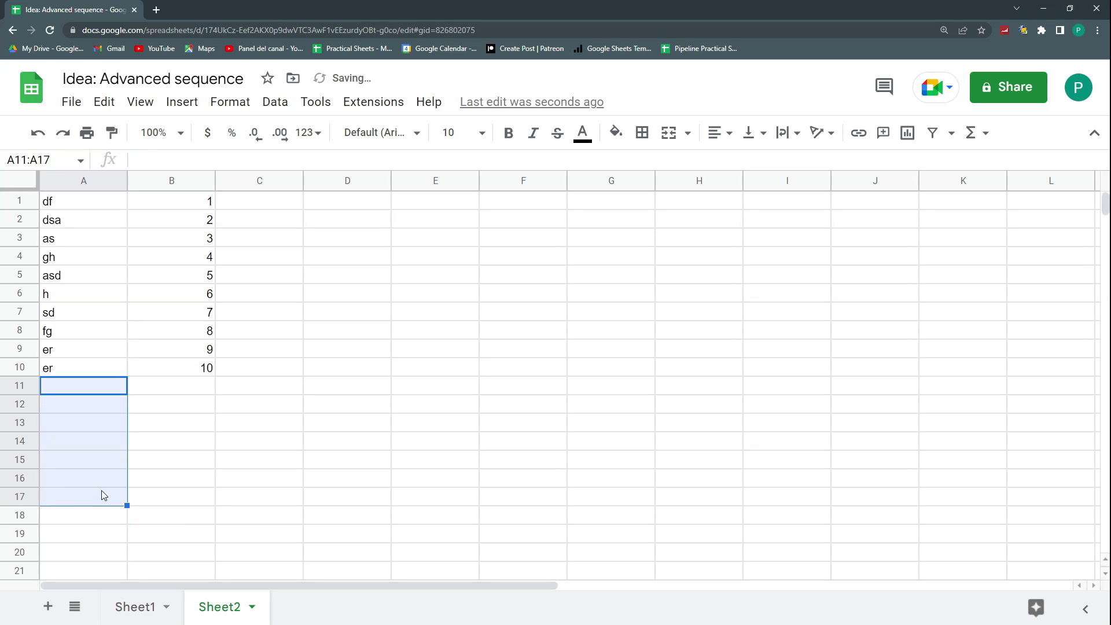
pyautogui.click(145, 435)
pyautogui.moveTo(159, 356); pyautogui.dragTo(161, 365)
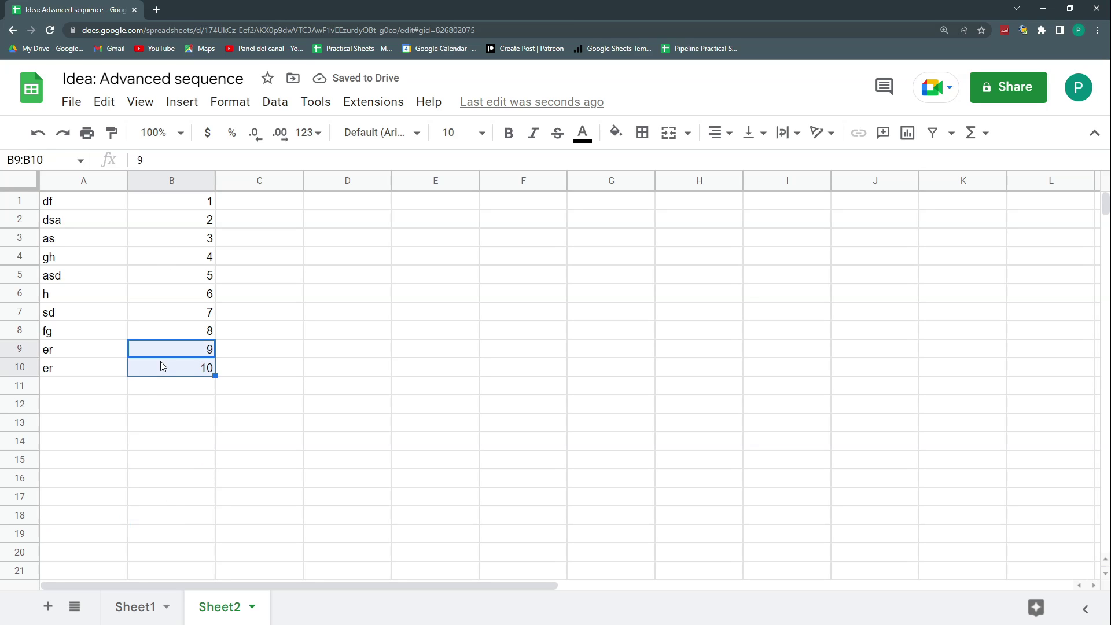
pyautogui.click(164, 373)
# Replace COUNTA(A:A) in the SEQUENCE formula in B1 with a fixed row count of 10.
pyautogui.click(172, 203)
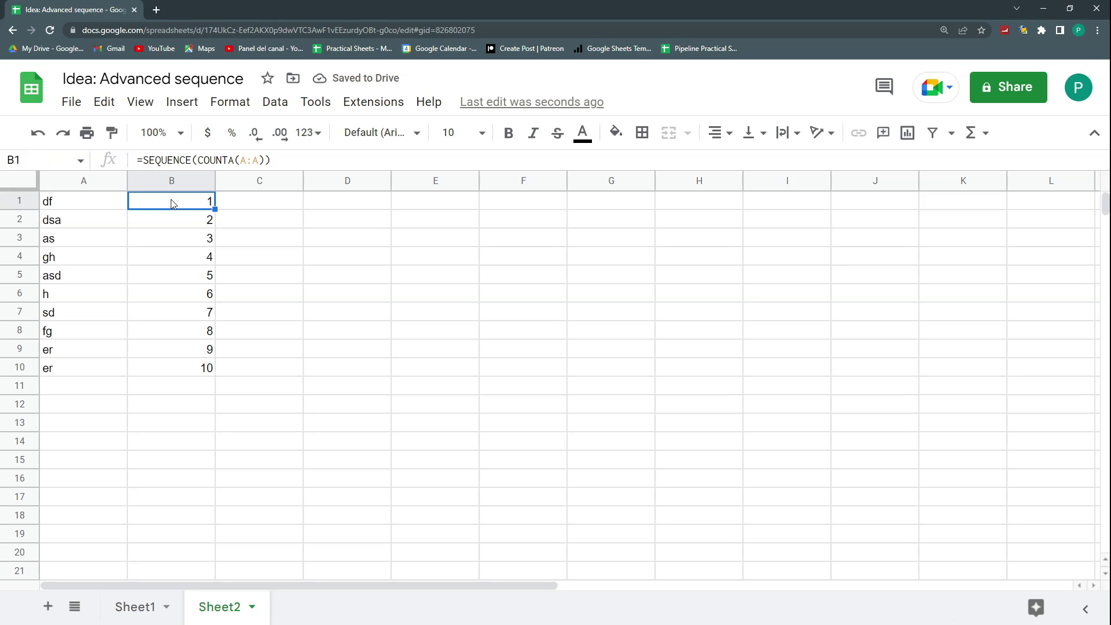
pyautogui.hotkey('ctrl', '+')
pyautogui.hotkey('ctrl', '+')
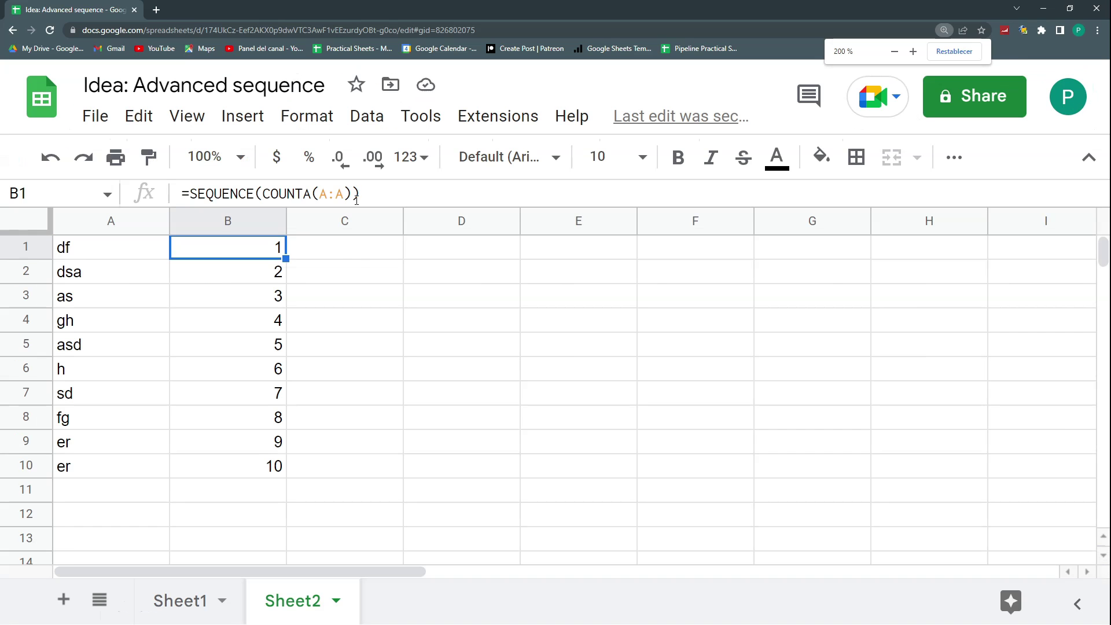
pyautogui.moveTo(303, 193); pyautogui.dragTo(264, 194)
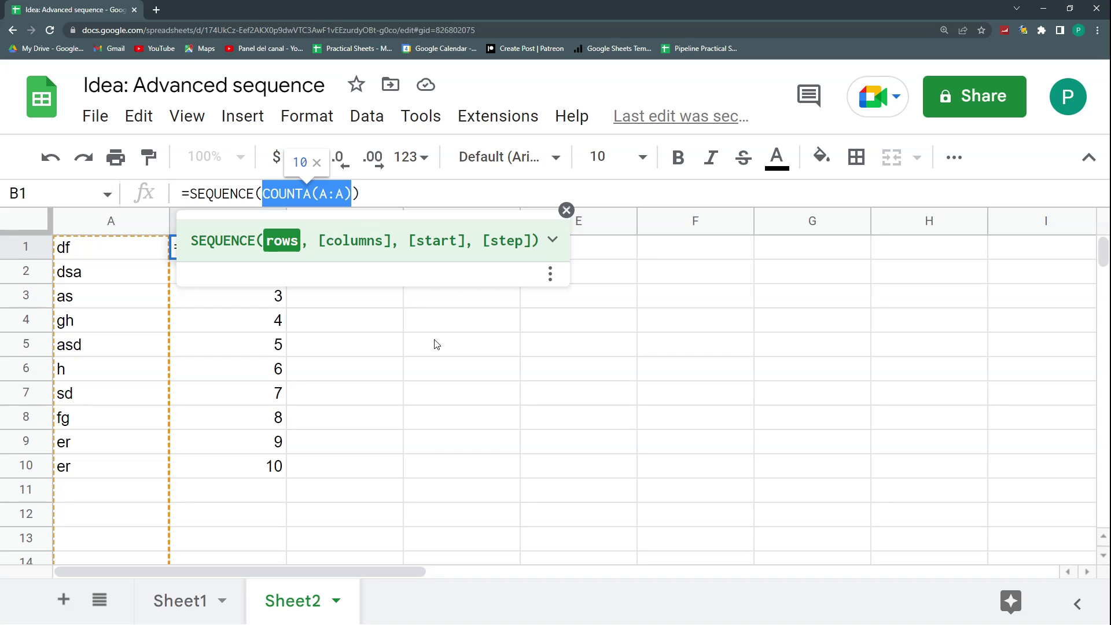
pyautogui.click(566, 210)
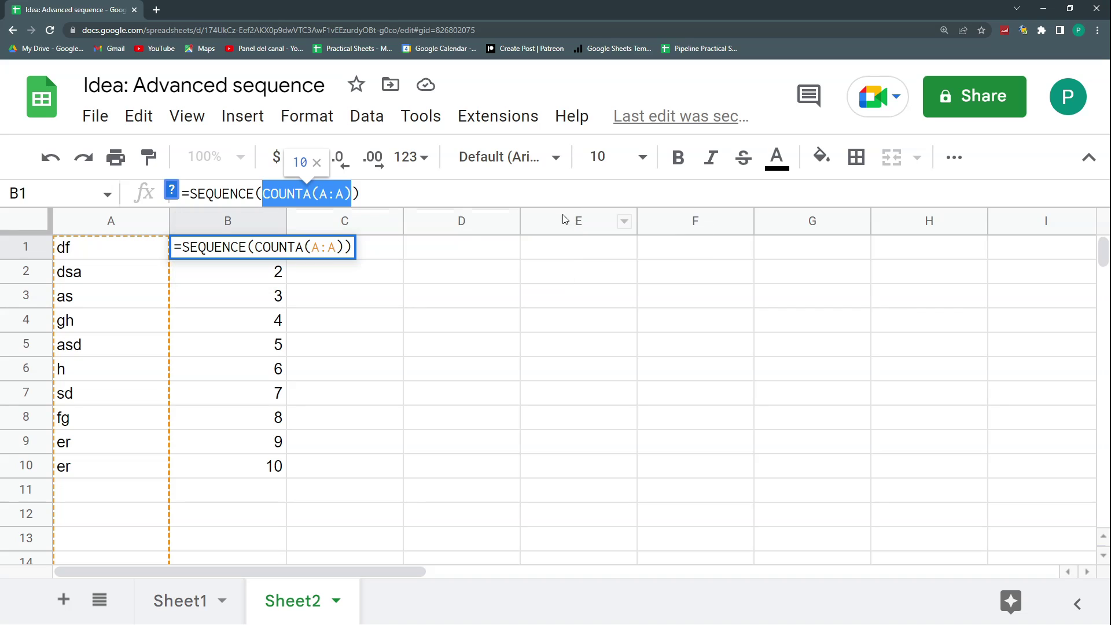
pyautogui.press('Escape')
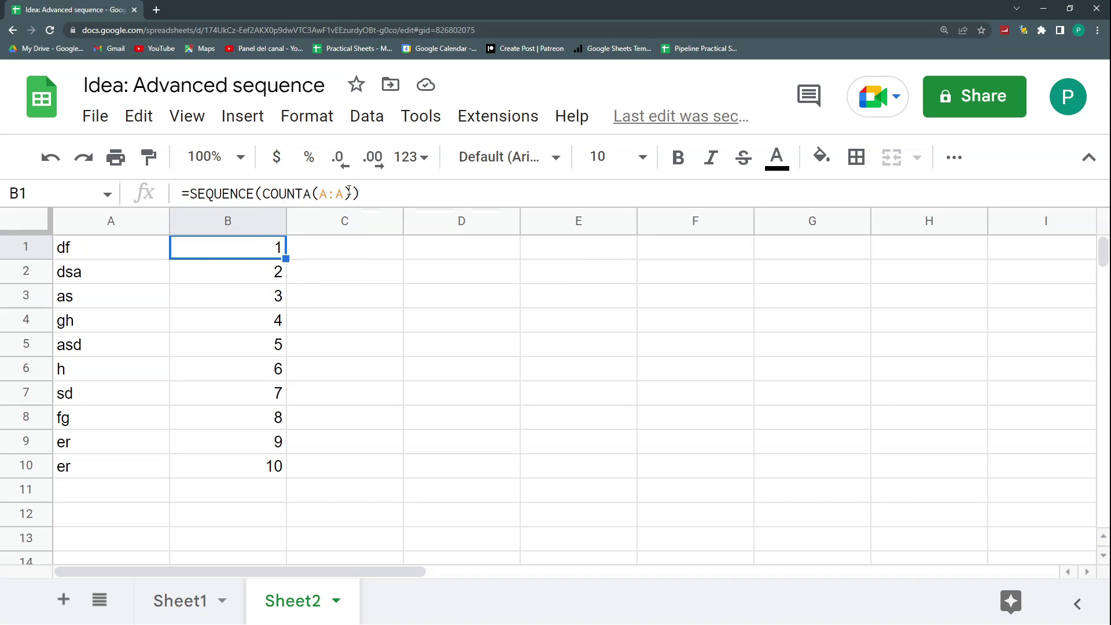
pyautogui.moveTo(349, 191); pyautogui.dragTo(262, 190)
pyautogui.write('10')
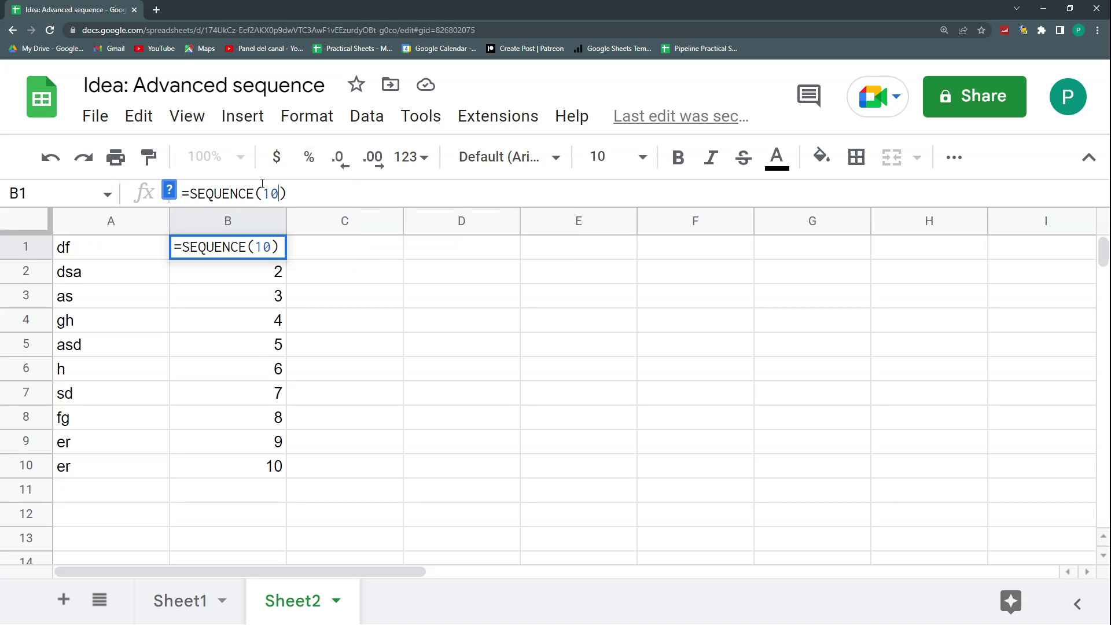
pyautogui.press('Return')
# Add a column count of 10 to the SEQUENCE formula in B1.
pyautogui.click(270, 248)
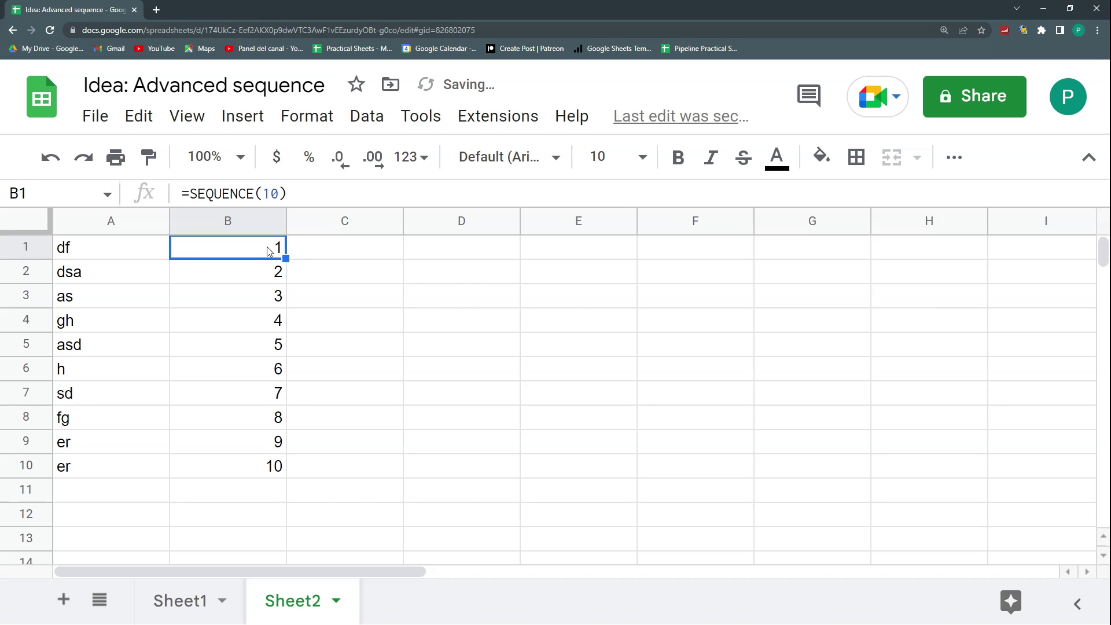
pyautogui.click(280, 194)
pyautogui.write(',')
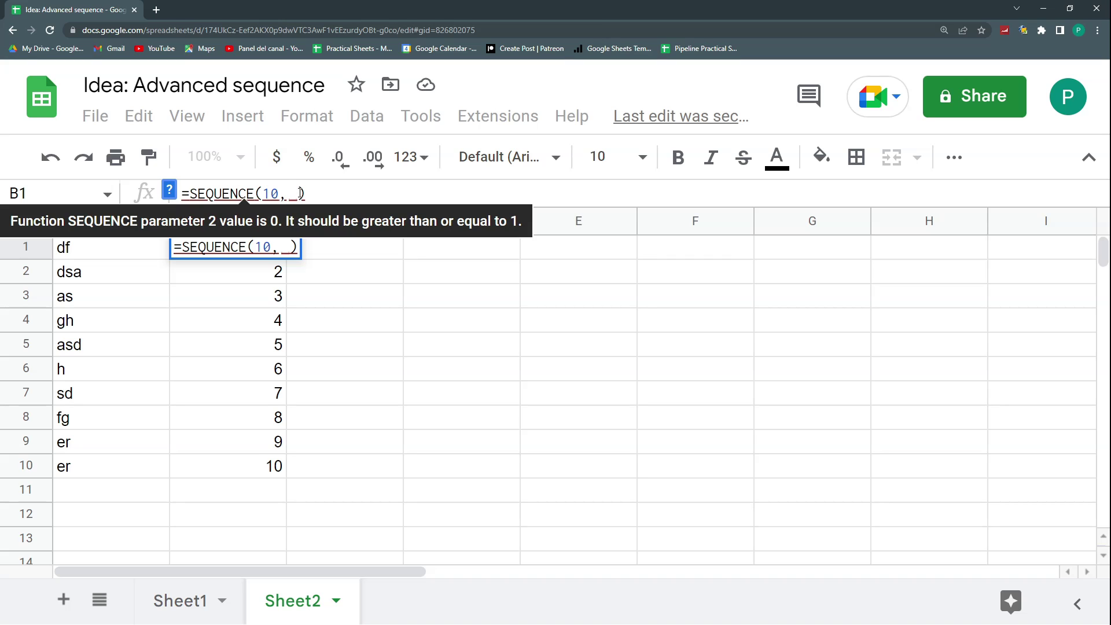
pyautogui.write('10')
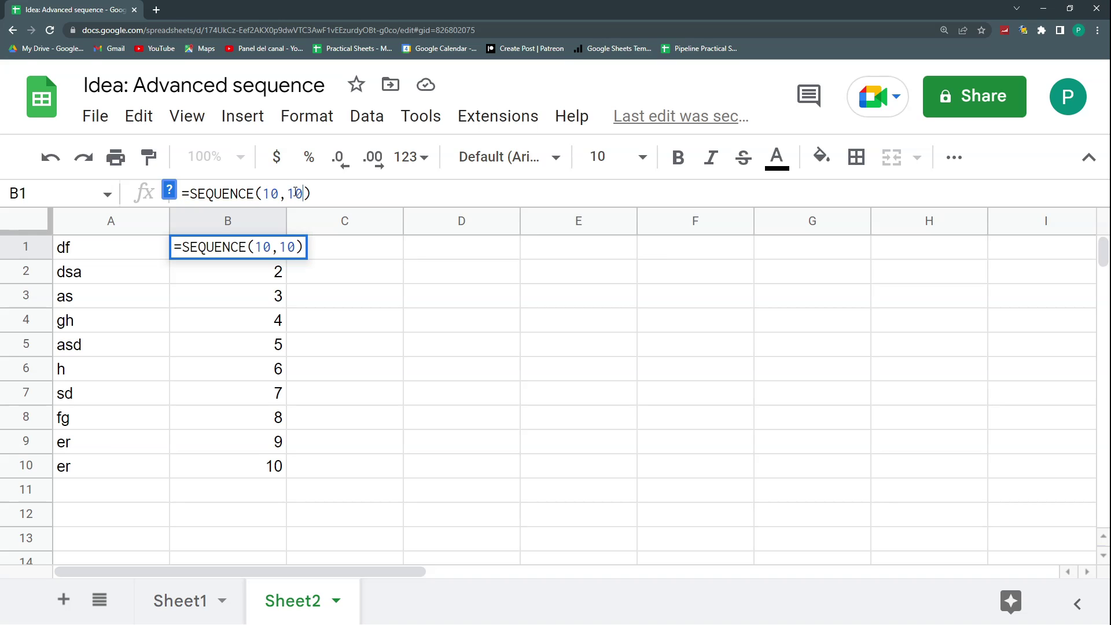
pyautogui.press('Return')
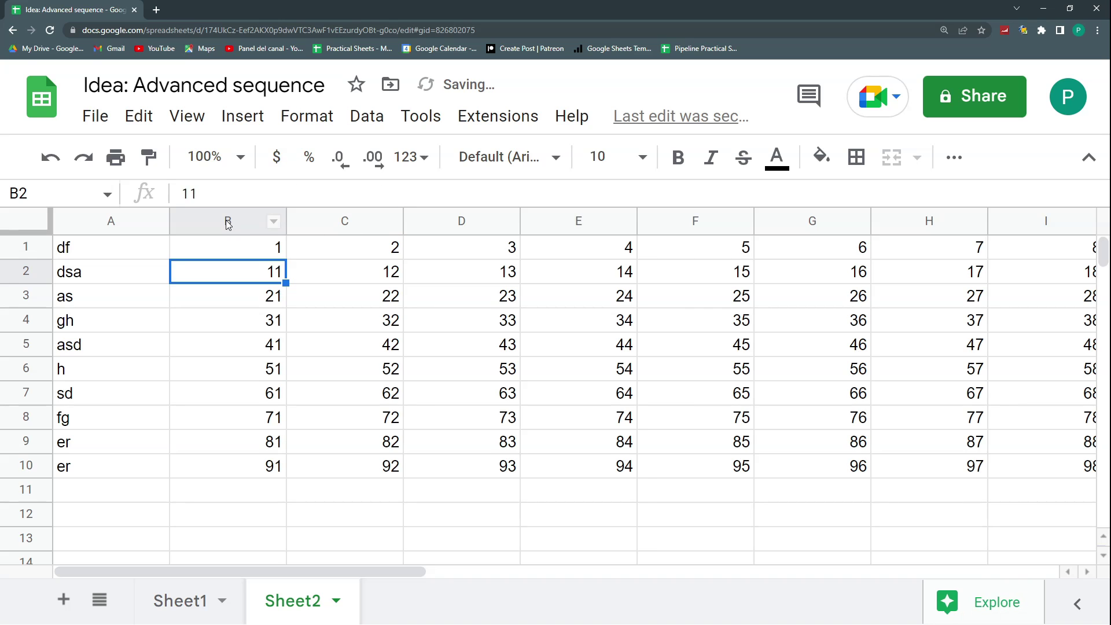
# Narrow the columns from B to K to fit their numbers and examine the grid B1:K10.
pyautogui.moveTo(232, 224); pyautogui.dragTo(898, 223)
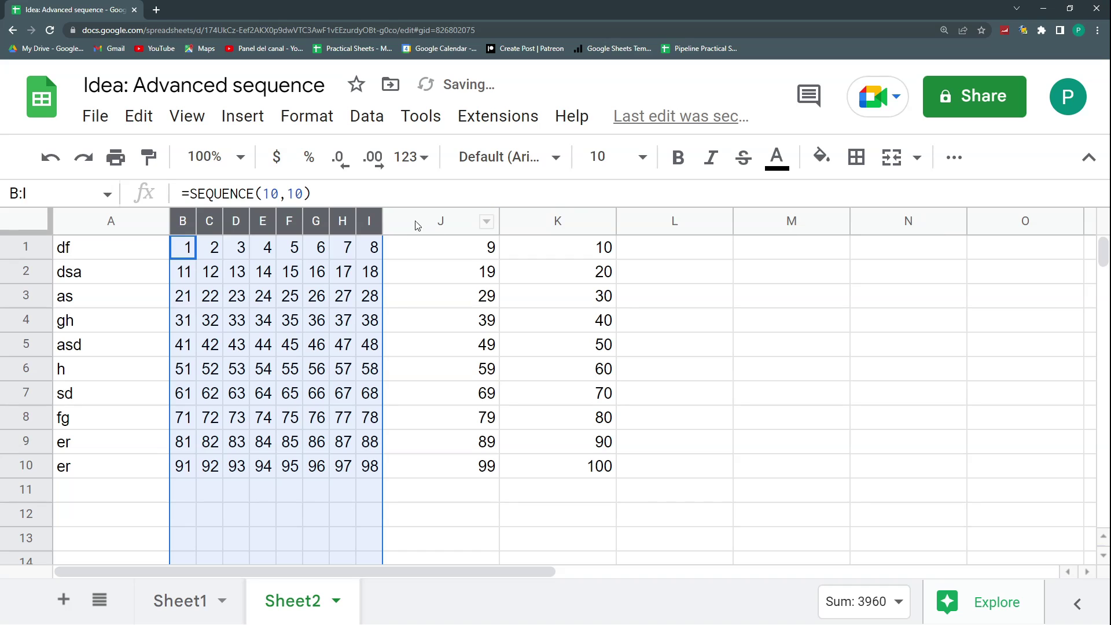
pyautogui.moveTo(417, 223)
pyautogui.mouseDown()
pyautogui.moveTo(518, 220)
pyautogui.moveTo(409, 229)
pyautogui.mouseUp()
pyautogui.moveTo(176, 248); pyautogui.dragTo(435, 249)
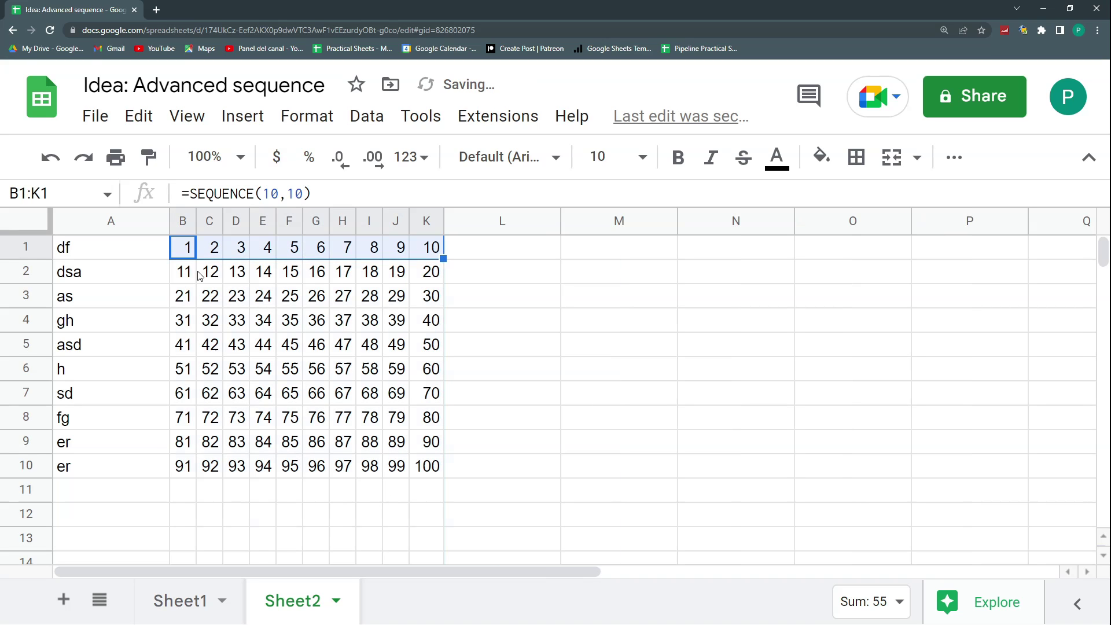
pyautogui.moveTo(183, 272); pyautogui.dragTo(414, 278)
pyautogui.moveTo(183, 248); pyautogui.dragTo(426, 466)
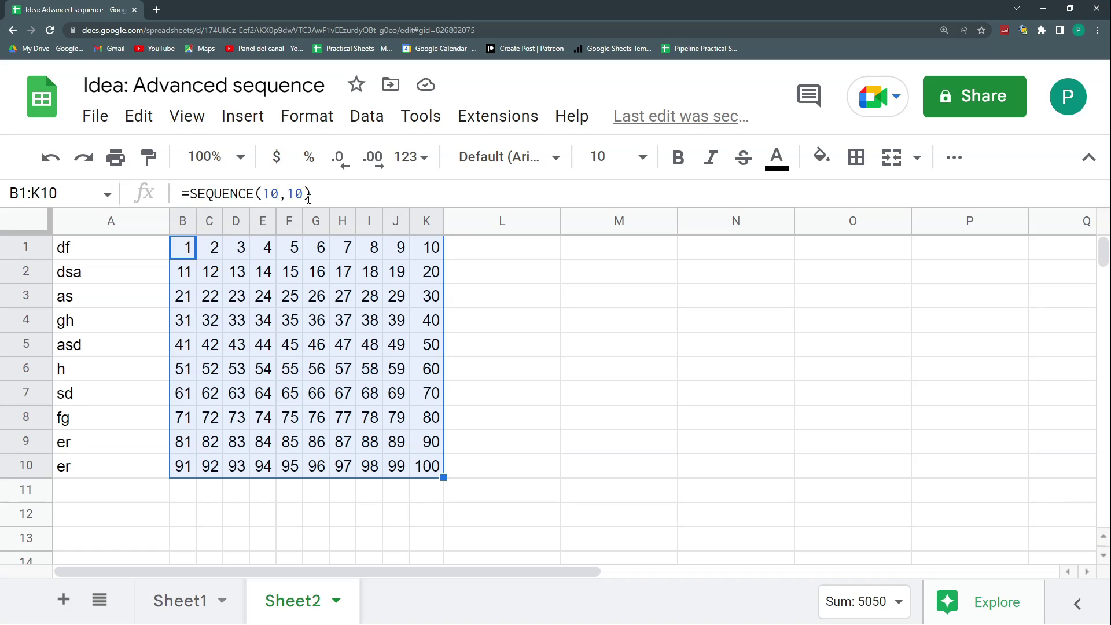
# Set the row count of the SEQUENCE formula in B1 to 1.
pyautogui.click(283, 195)
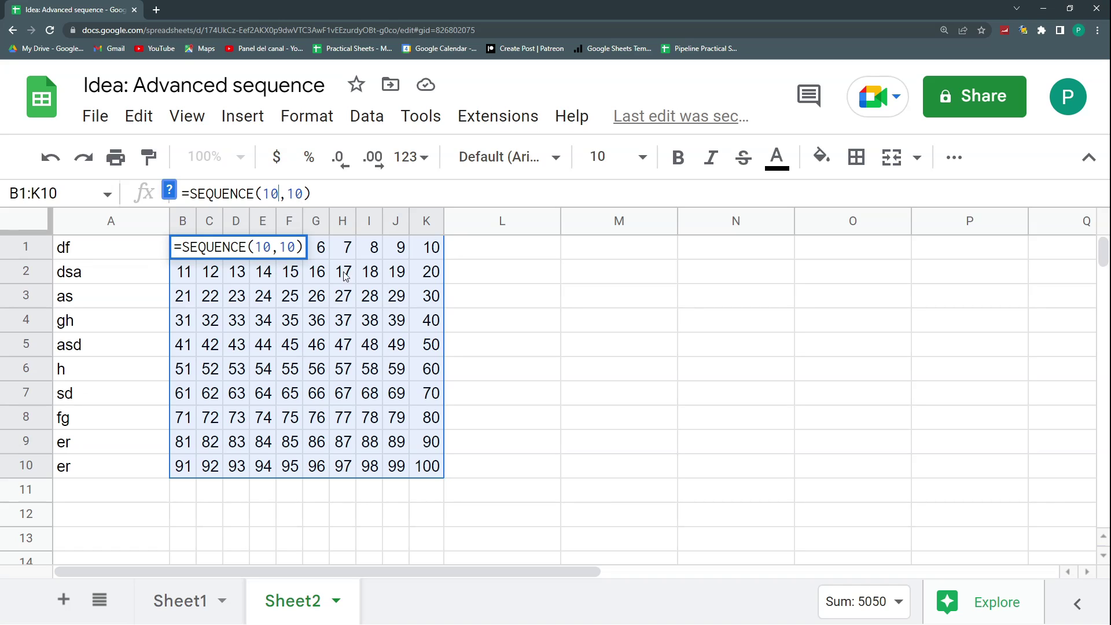
pyautogui.press('BackSpace')
pyautogui.press('Return')
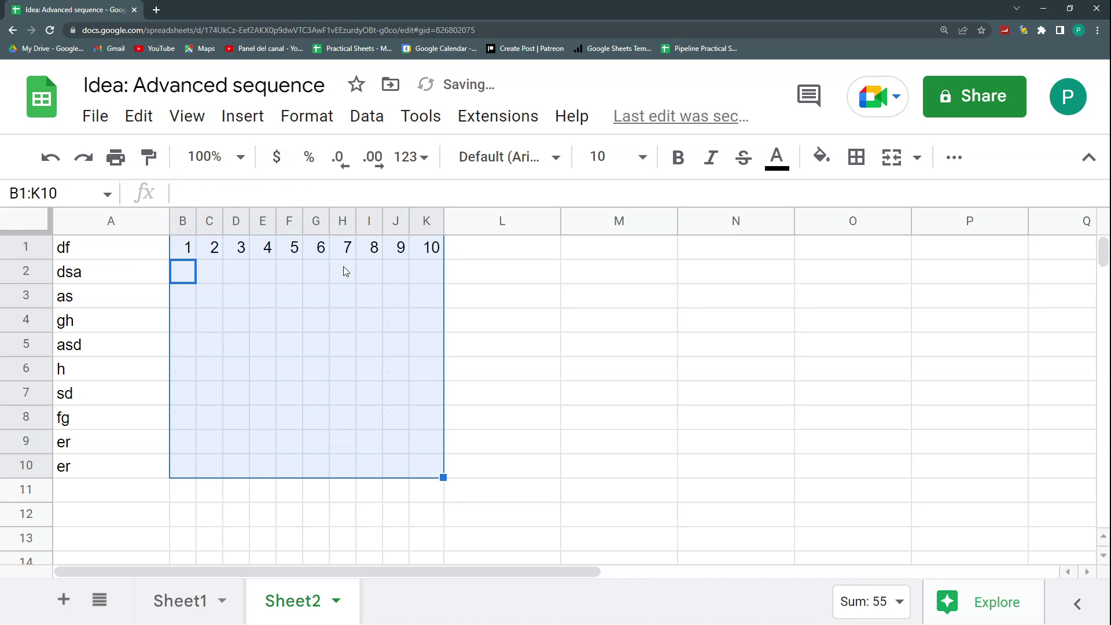
# Examine the single-row sequence in B1:K1 and set the column count of its SEQUENCE formula to 100.
pyautogui.click(192, 255)
pyautogui.moveTo(209, 256); pyautogui.dragTo(439, 250)
pyautogui.click(294, 194)
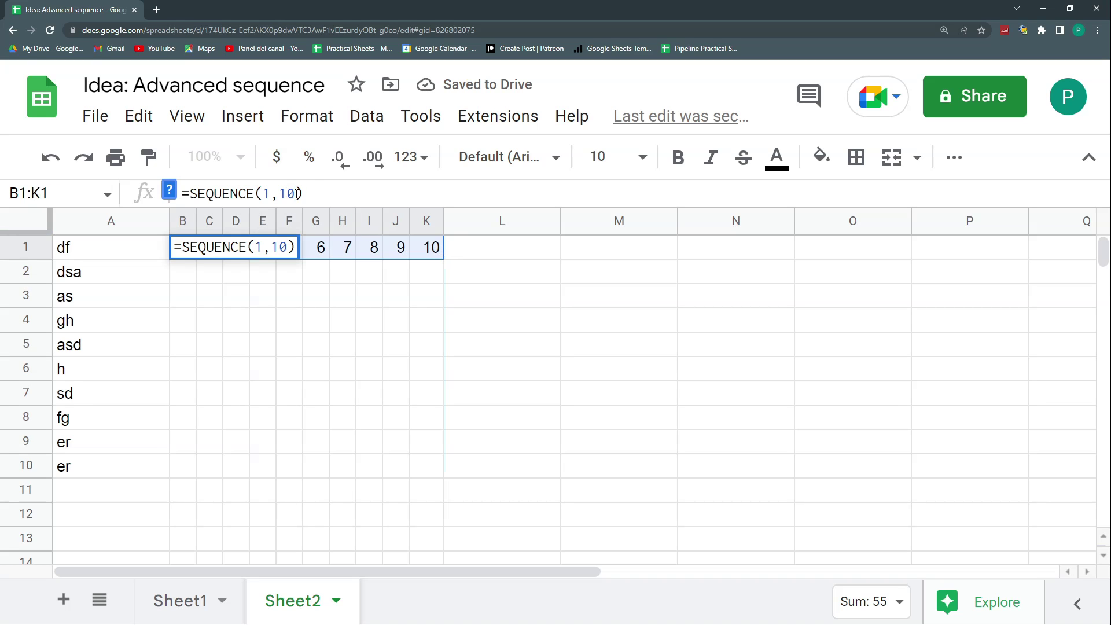
pyautogui.write('0')
pyautogui.press('Return')
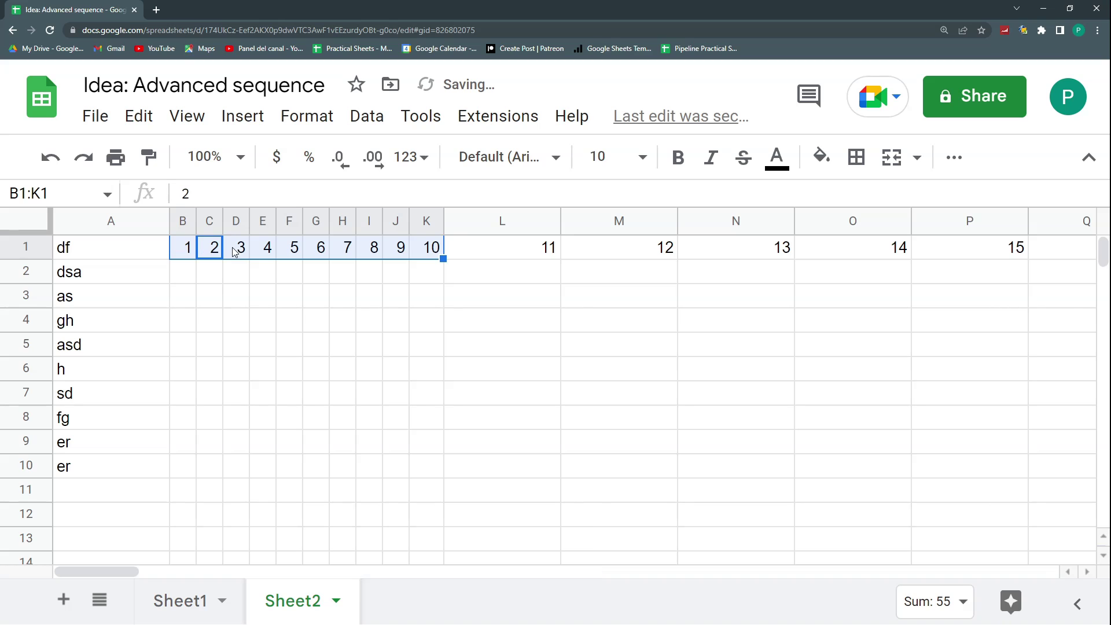
# Set the SEQUENCE formula in B1 to 100 rows and 1 column.
pyautogui.click(187, 255)
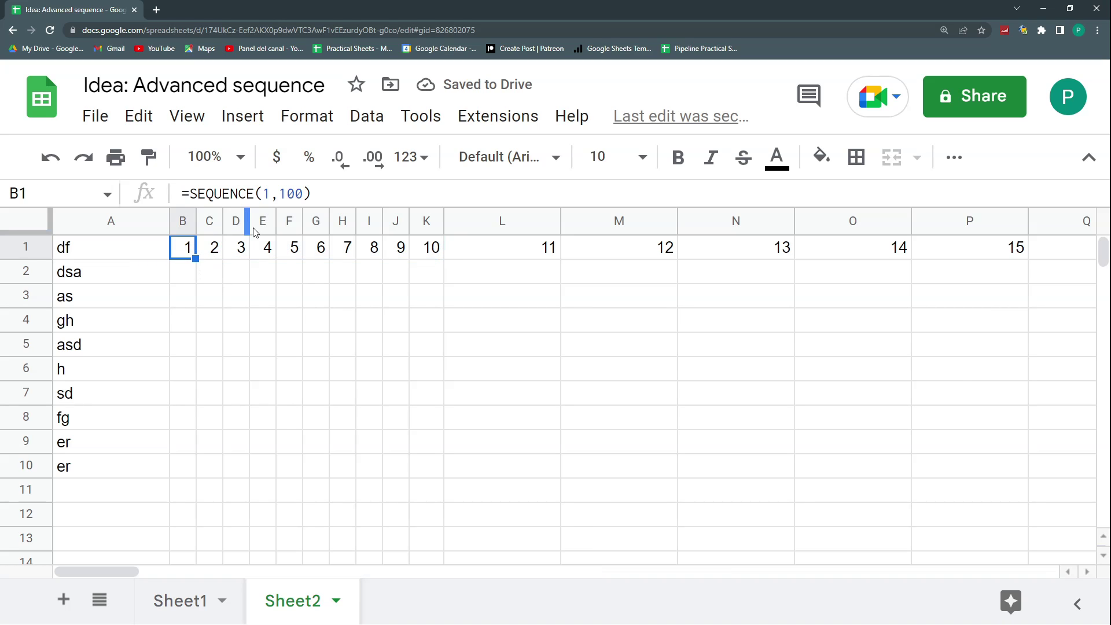
pyautogui.click(271, 194)
pyautogui.write('00')
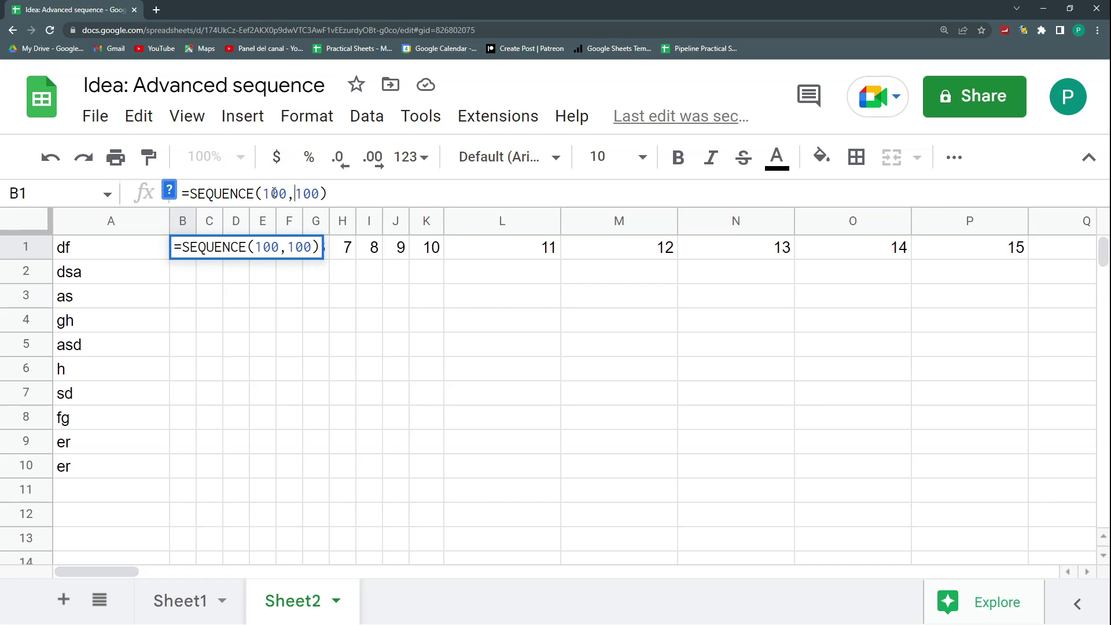
pyautogui.press('Right')
pyautogui.press('Delete')
pyautogui.press('Delete')
pyautogui.press('Return')
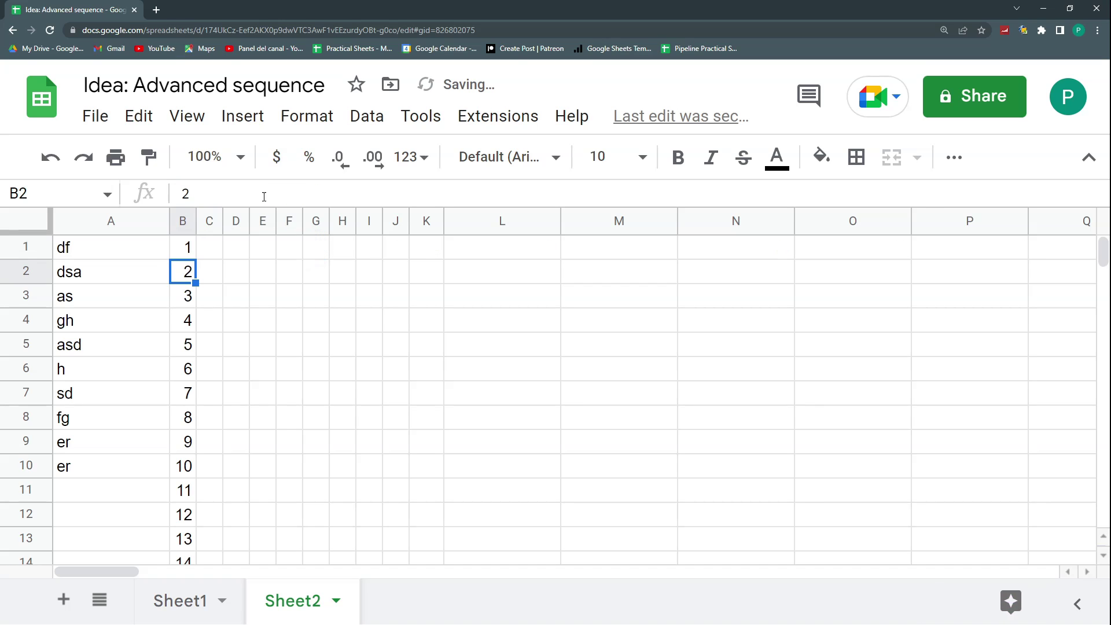
pyautogui.press('Up')
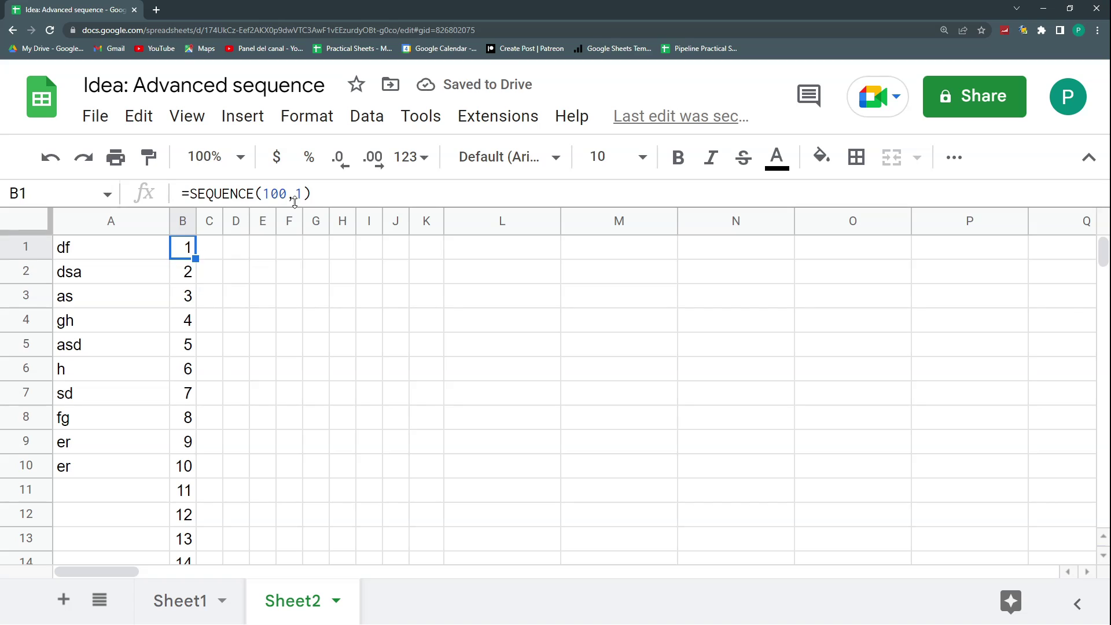
pyautogui.click(309, 195)
pyautogui.doubleClick(297, 193)
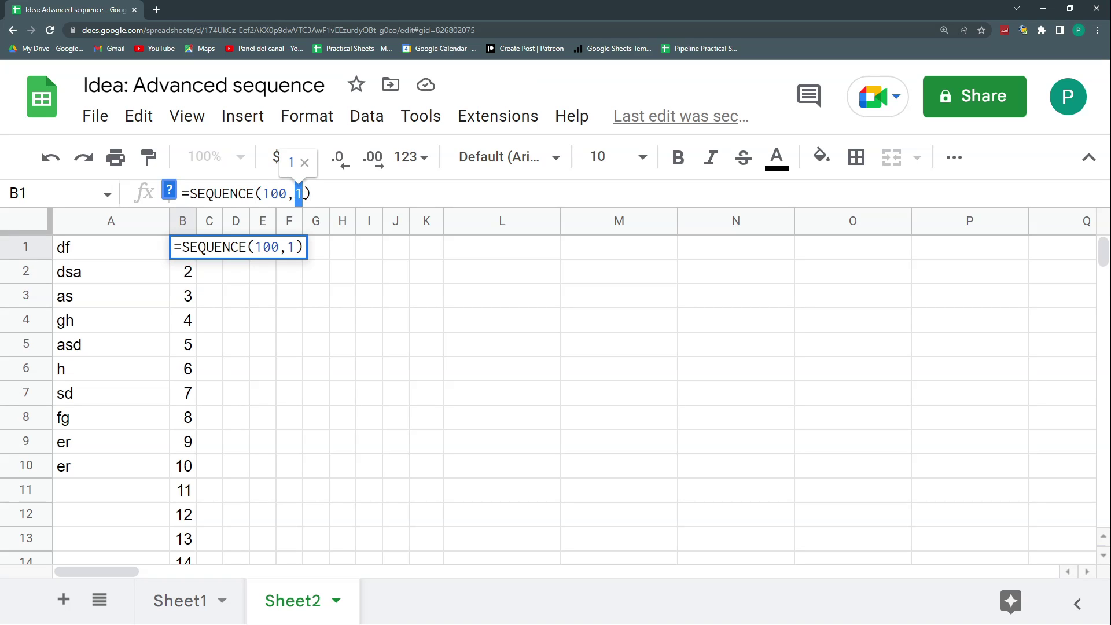
pyautogui.click(303, 193)
pyautogui.doubleClick(297, 193)
pyautogui.click(305, 193)
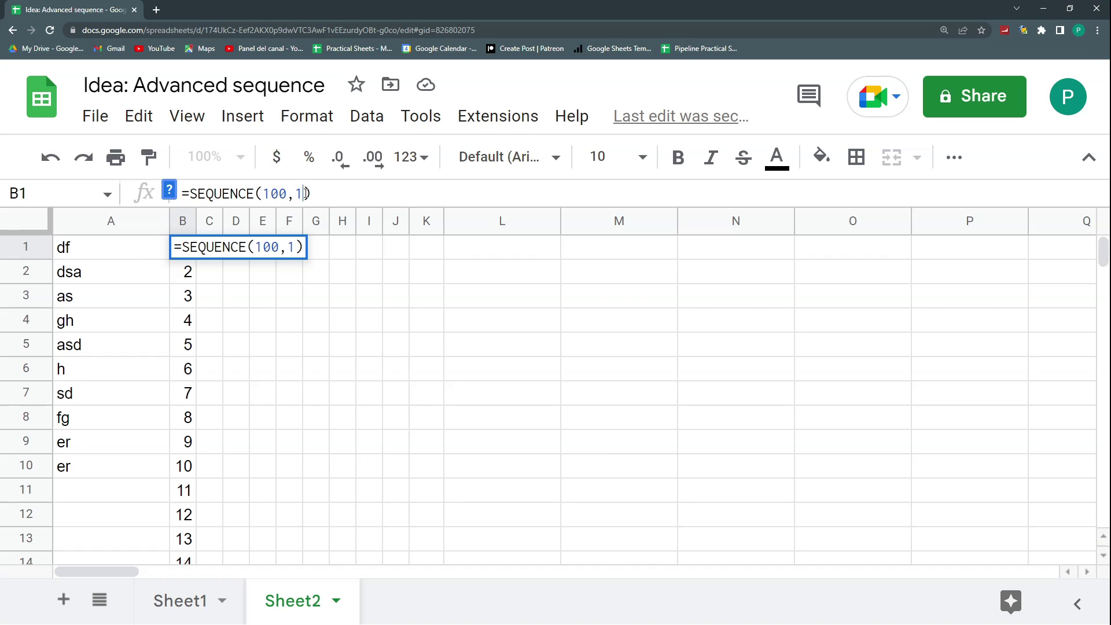
pyautogui.write(',')
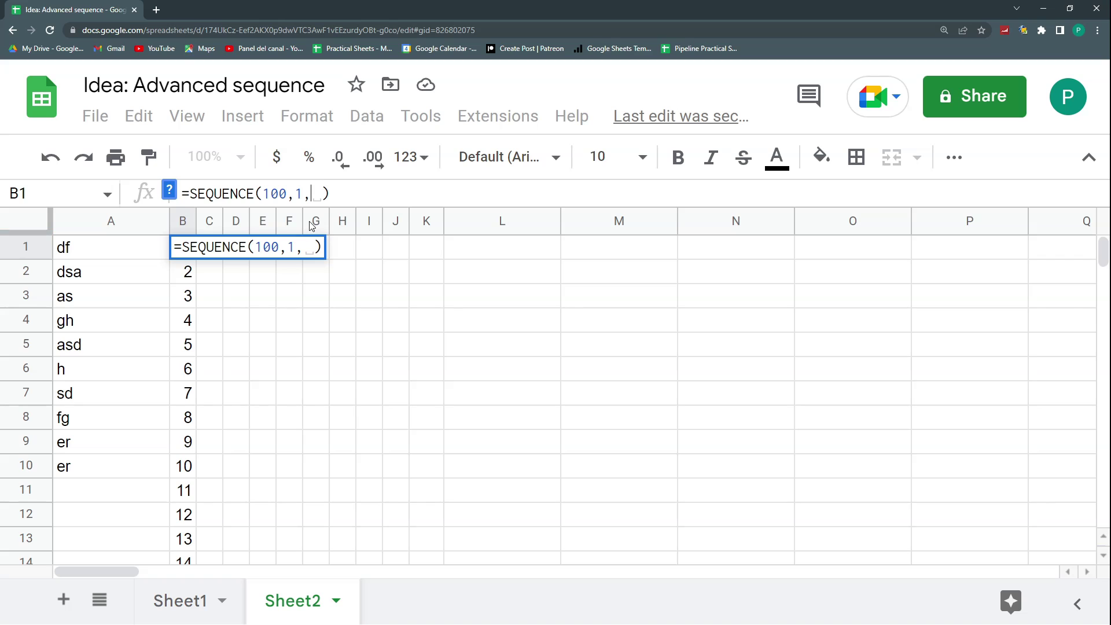
pyautogui.click(319, 199)
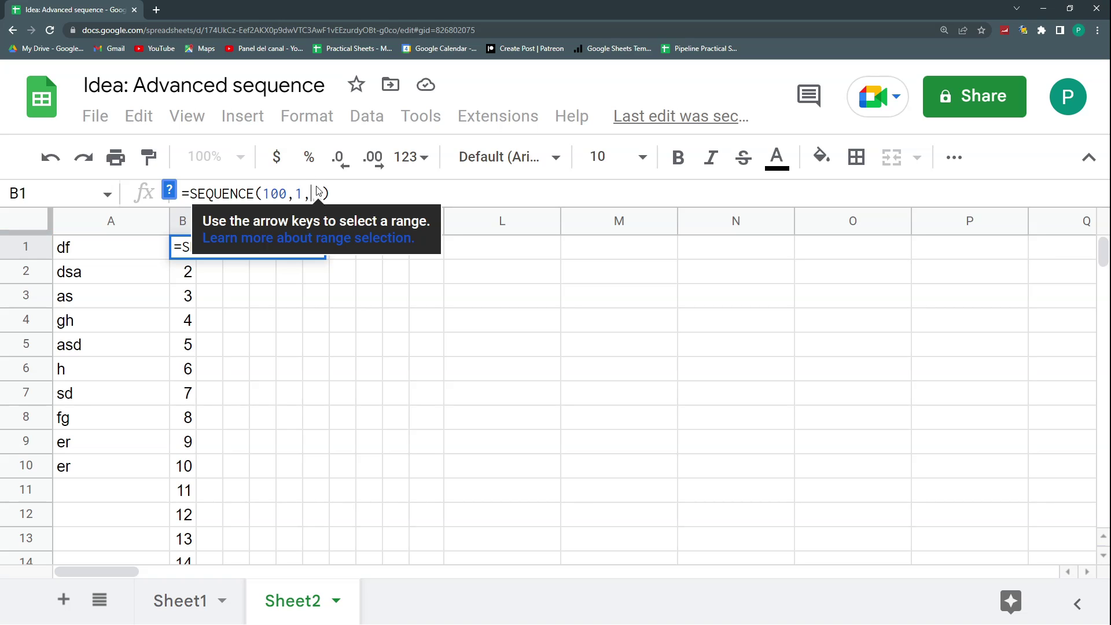
pyautogui.click(313, 192)
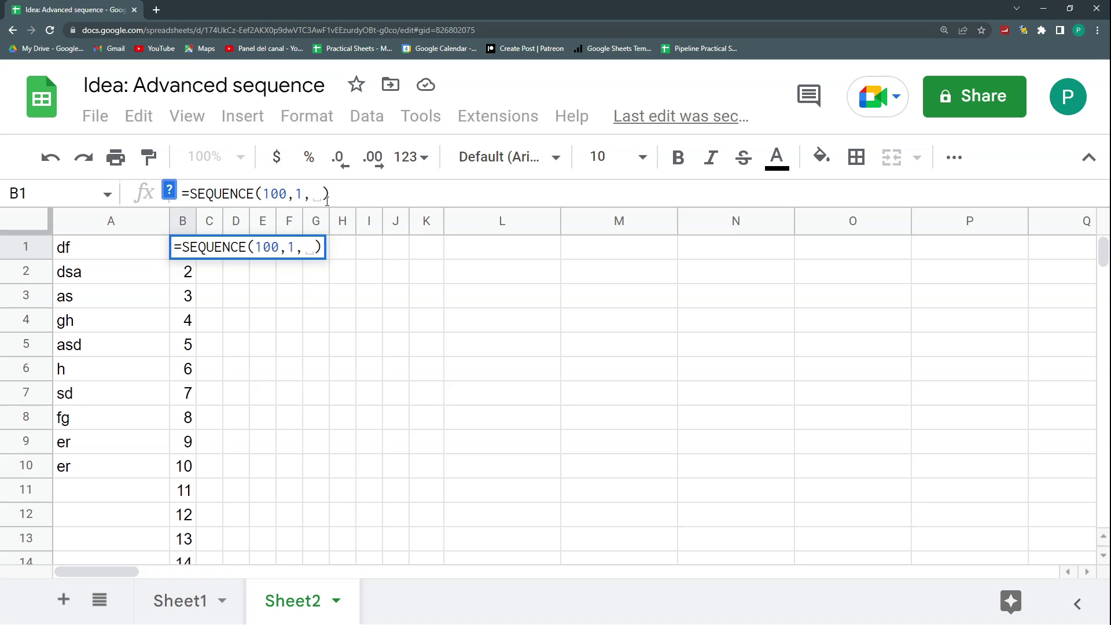
pyautogui.press('Escape')
# Add a start value of 0 as the third argument of the SEQUENCE formula in B1.
pyautogui.click(313, 196)
pyautogui.write(',')
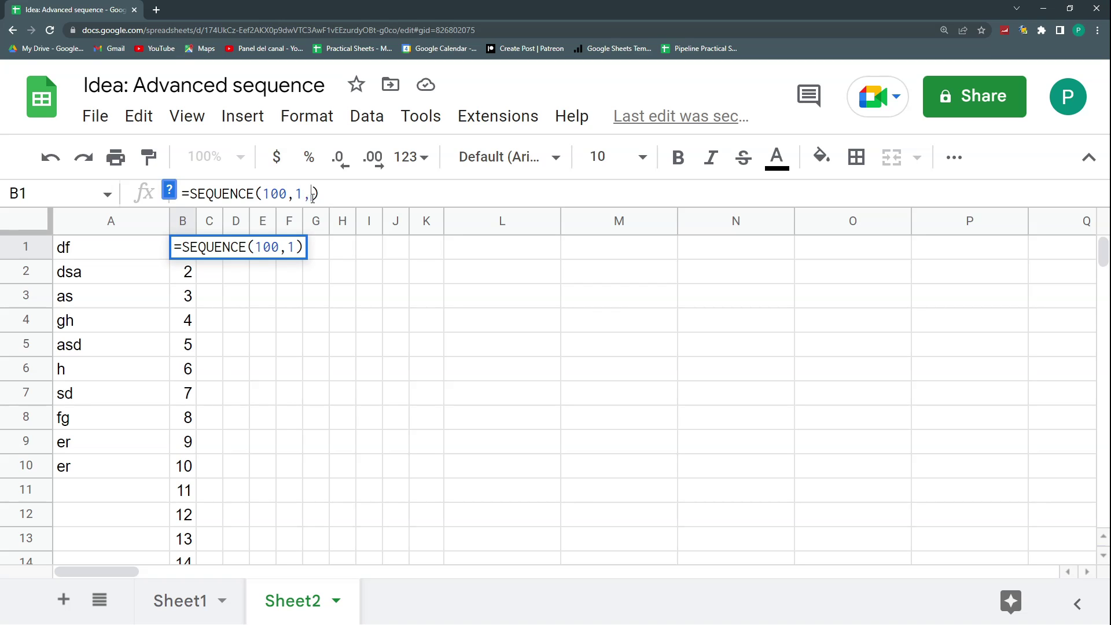
pyautogui.write('0')
pyautogui.press('Return')
# Set the start value of the SEQUENCE formula in B1 to -5.
pyautogui.press('Up')
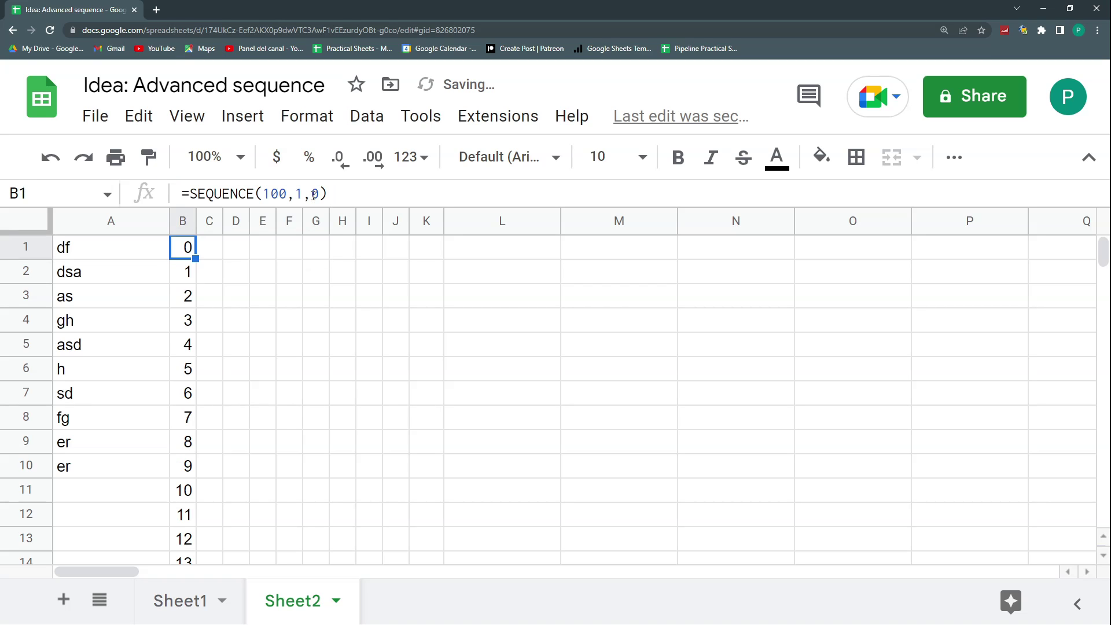
pyautogui.click(318, 193)
pyautogui.press('BackSpace')
pyautogui.write('-5')
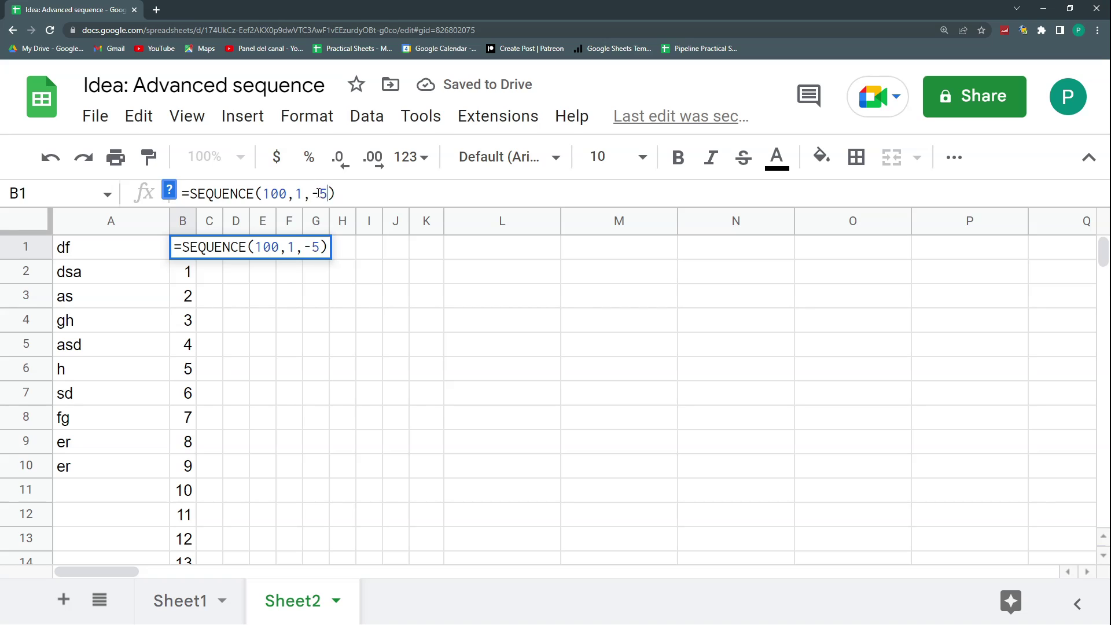
pyautogui.press('Return')
# Set the start value of the SEQUENCE formula in B1 to 50.
pyautogui.press('Up')
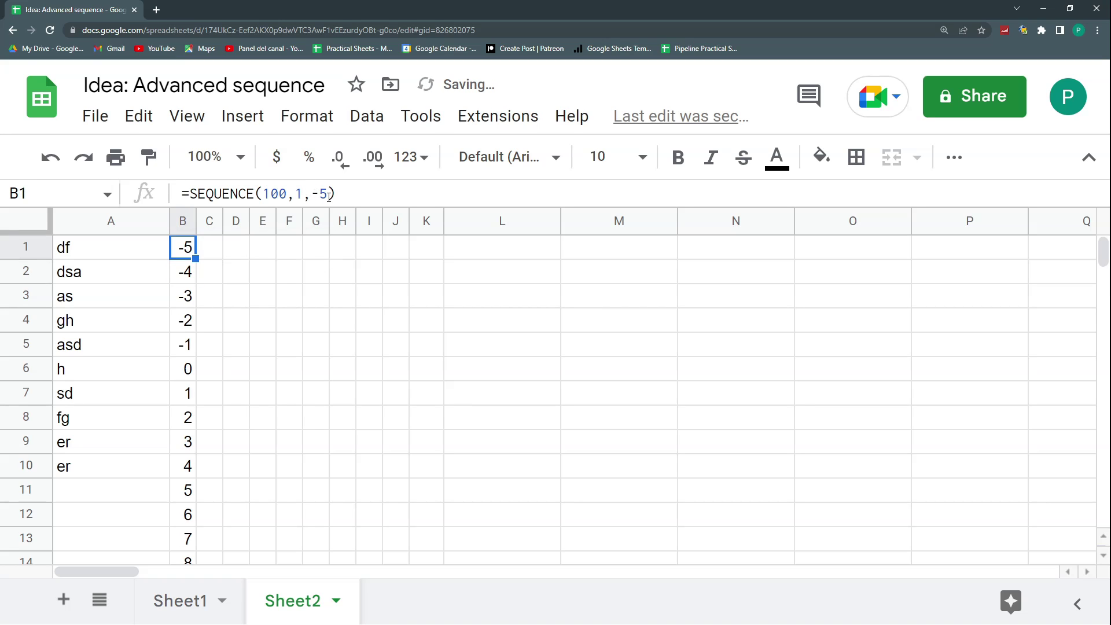
pyautogui.click(328, 196)
pyautogui.press('BackSpace')
pyautogui.press('BackSpace')
pyautogui.write('50')
pyautogui.press('Return')
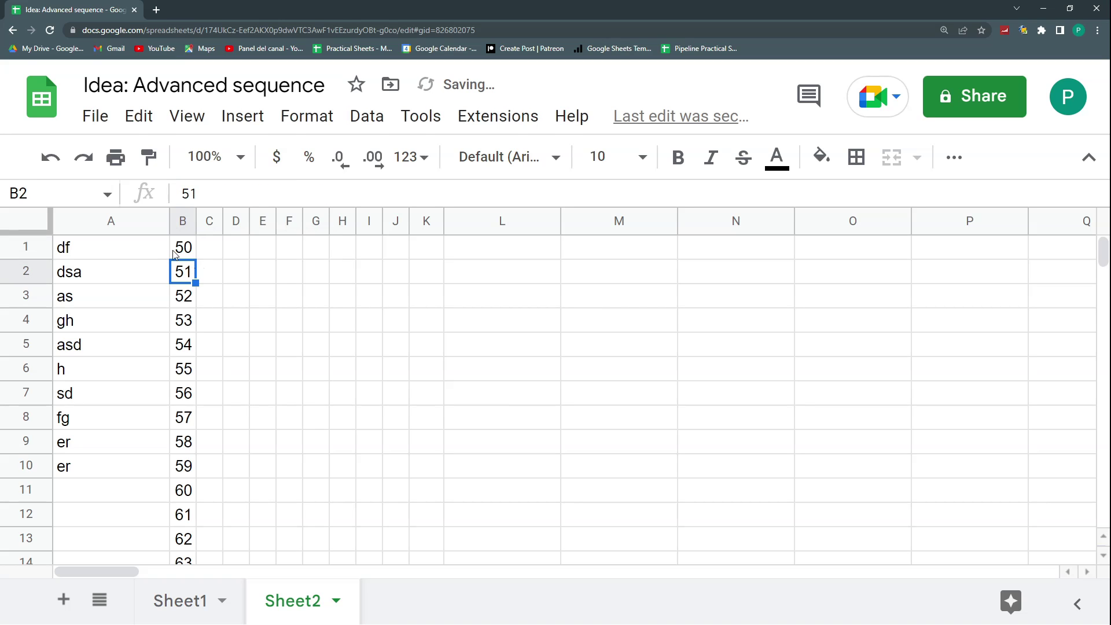
# Set the row count of the SEQUENCE formula in B1 to 10 and examine the numbers in B1:B10.
pyautogui.click(175, 255)
pyautogui.click(283, 194)
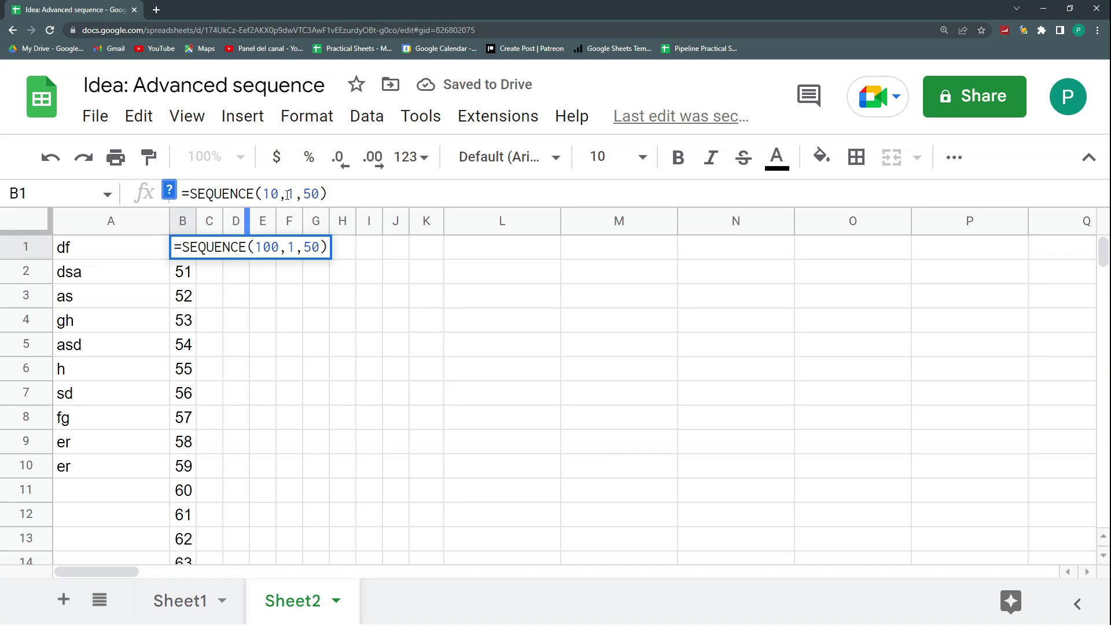
pyautogui.click(311, 194)
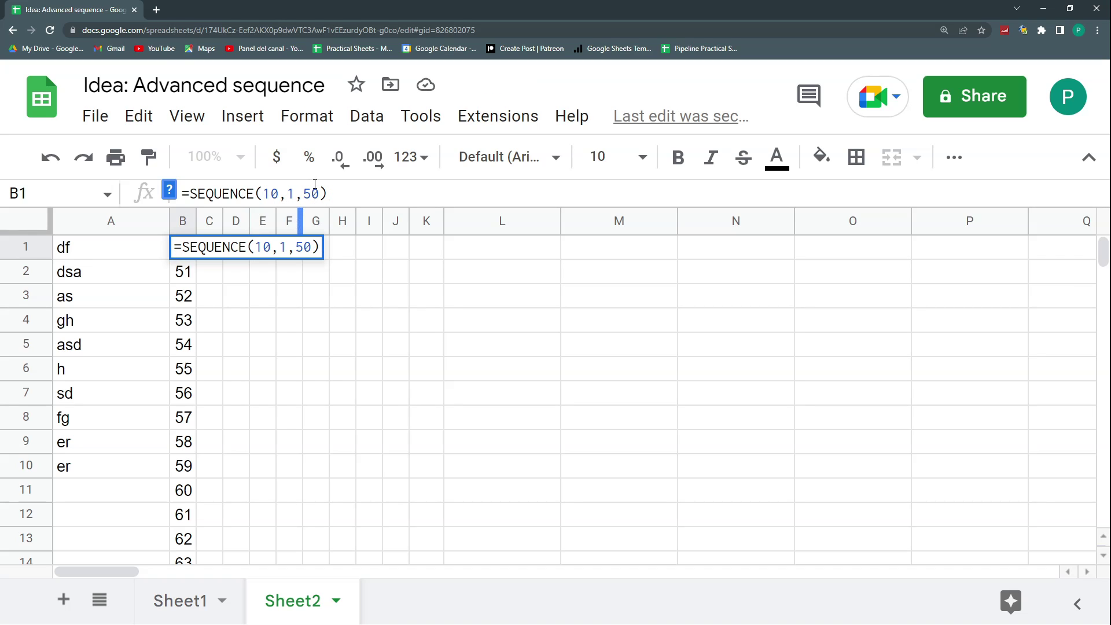
pyautogui.press('Return')
pyautogui.moveTo(183, 247); pyautogui.dragTo(187, 469)
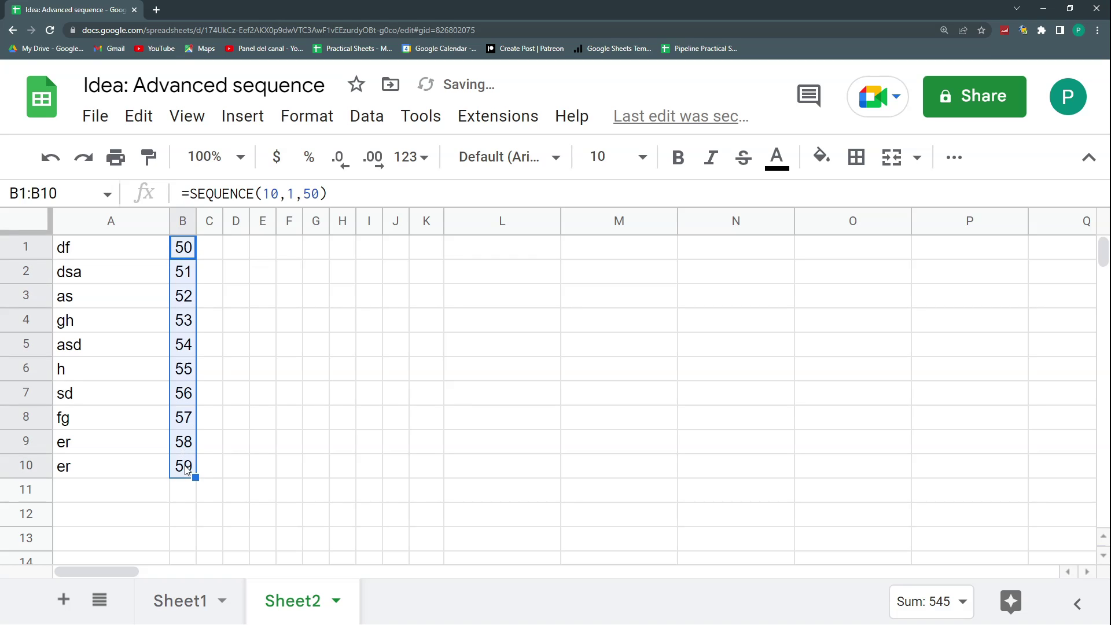
pyautogui.click(321, 194)
pyautogui.write(',')
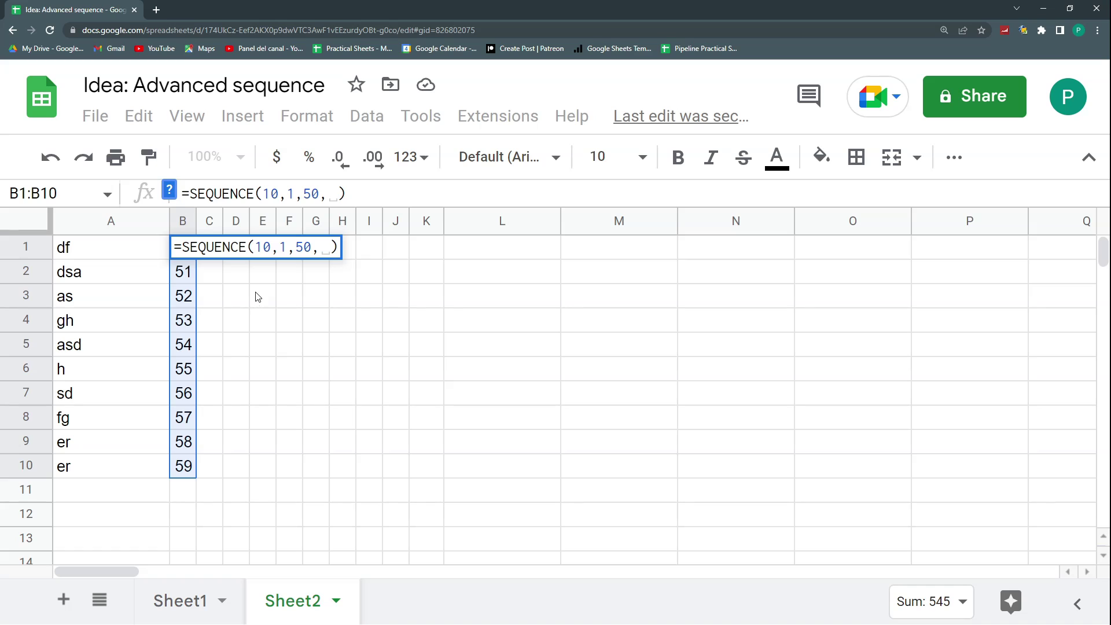
pyautogui.press('Escape')
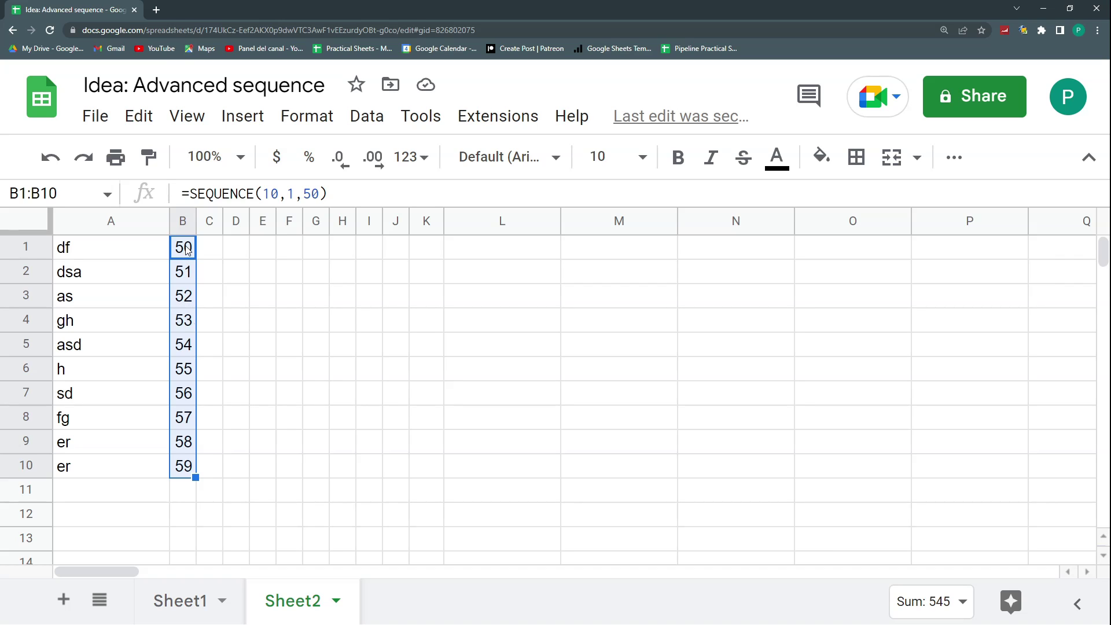
# Add a step value of 5 as the fourth argument of the SEQUENCE formula in B1.
pyautogui.click(187, 249)
pyautogui.click(320, 196)
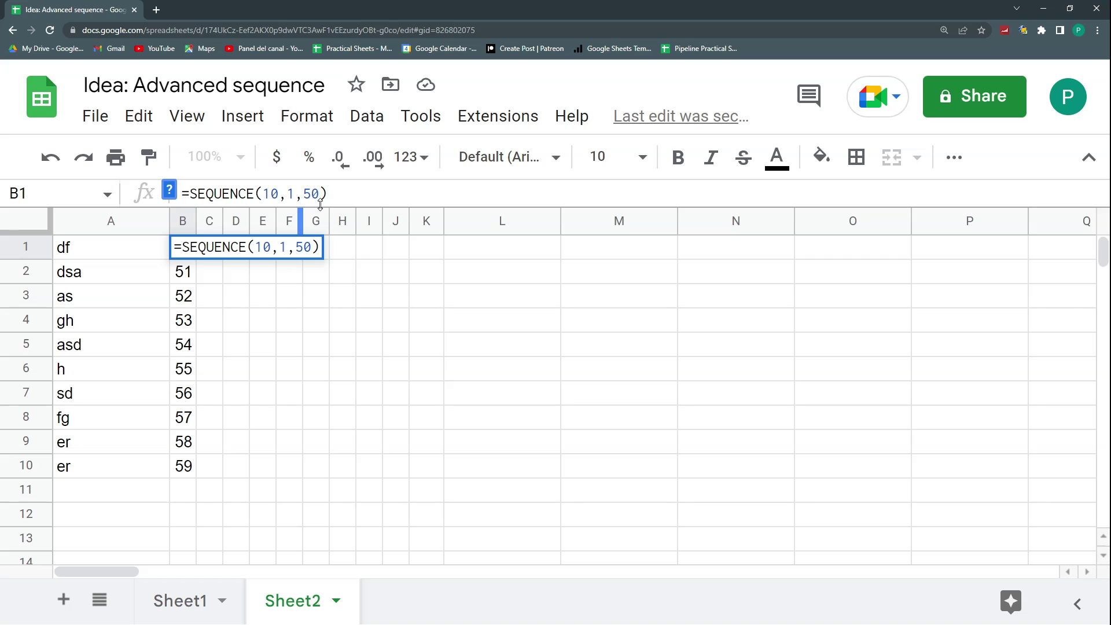
pyautogui.write(',5')
pyautogui.press('Return')
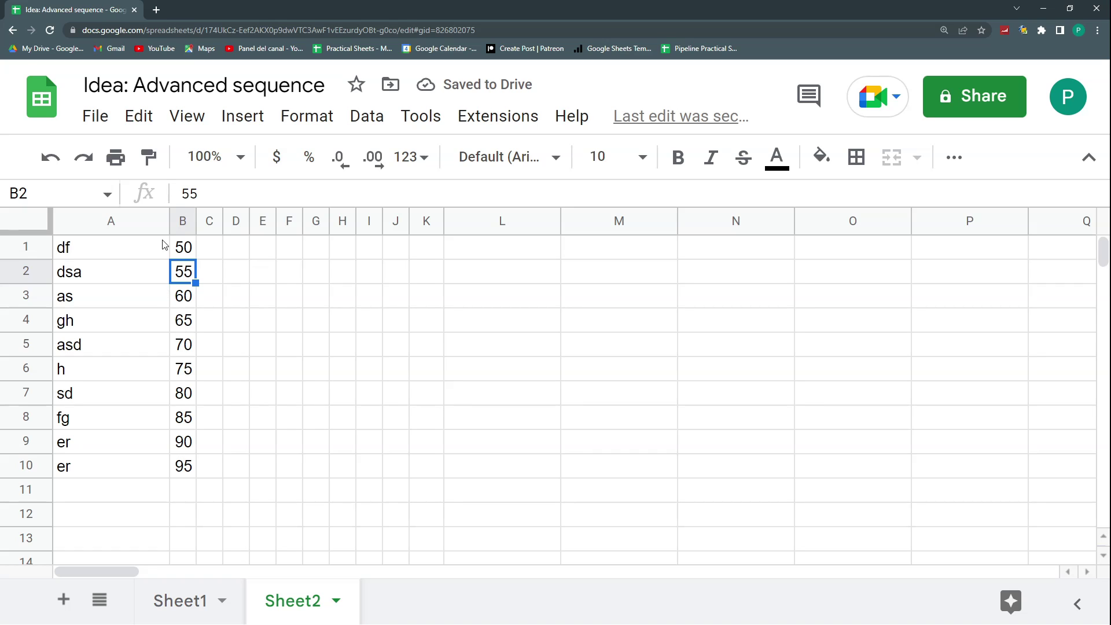
pyautogui.click(182, 248)
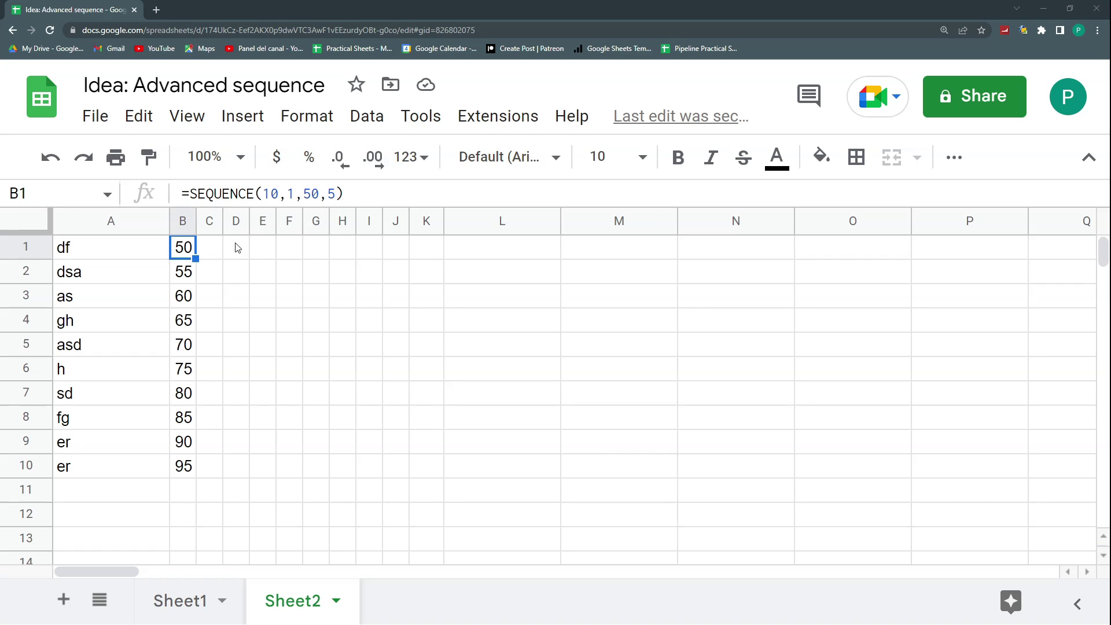
# Narrow column A and compare its entries in A1:A10 with the sequence in B1:B10.
pyautogui.moveTo(170, 229); pyautogui.dragTo(116, 230)
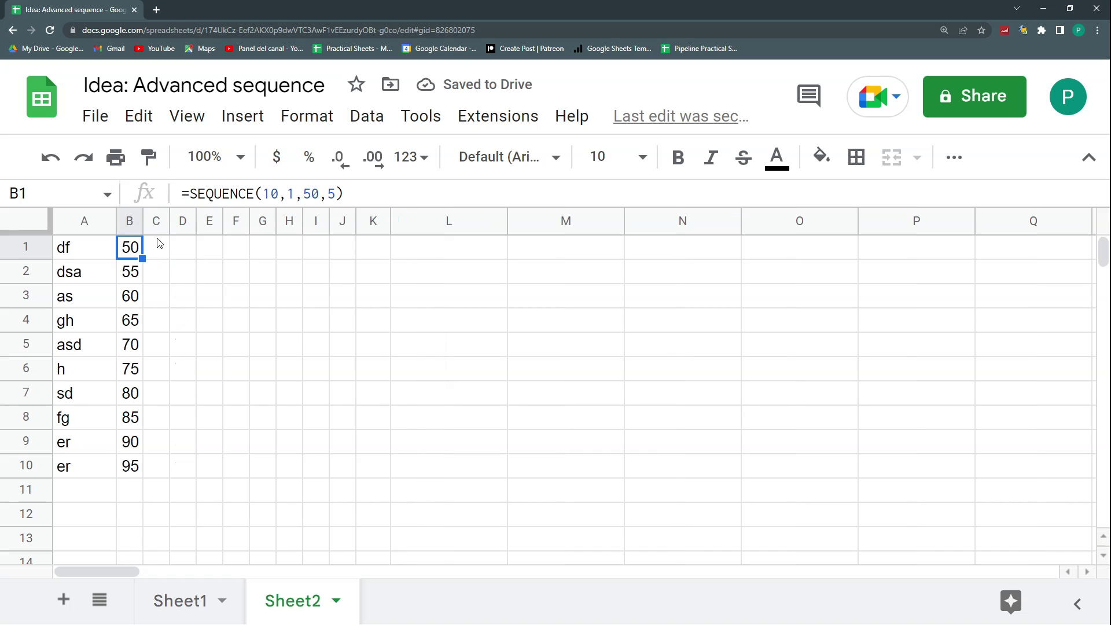
pyautogui.click(92, 249)
pyautogui.moveTo(81, 287); pyautogui.dragTo(81, 462)
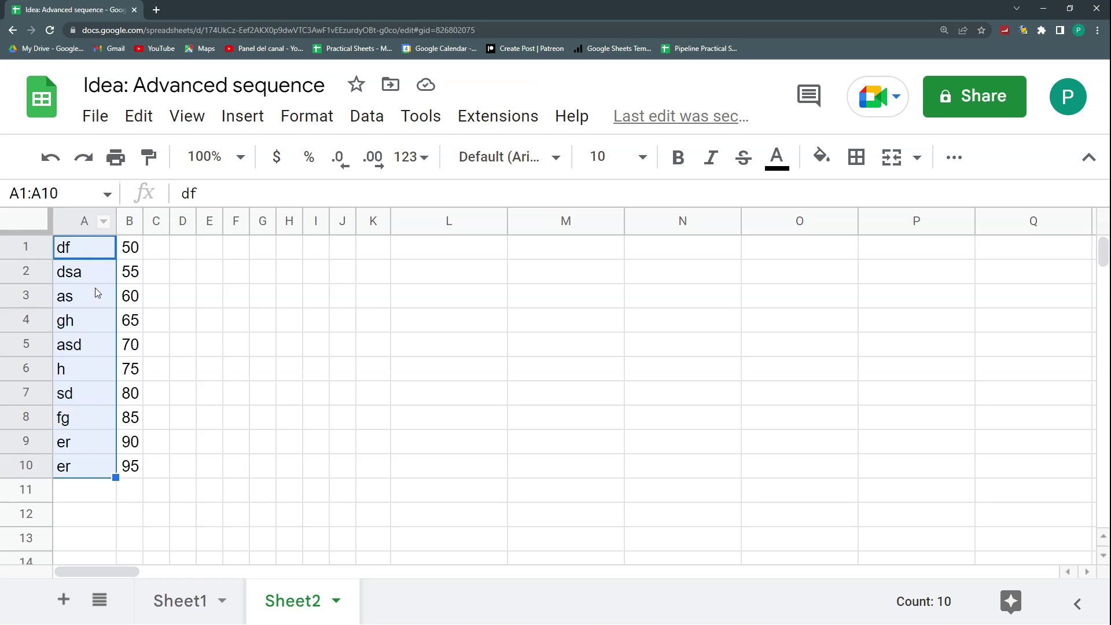
pyautogui.click(131, 247)
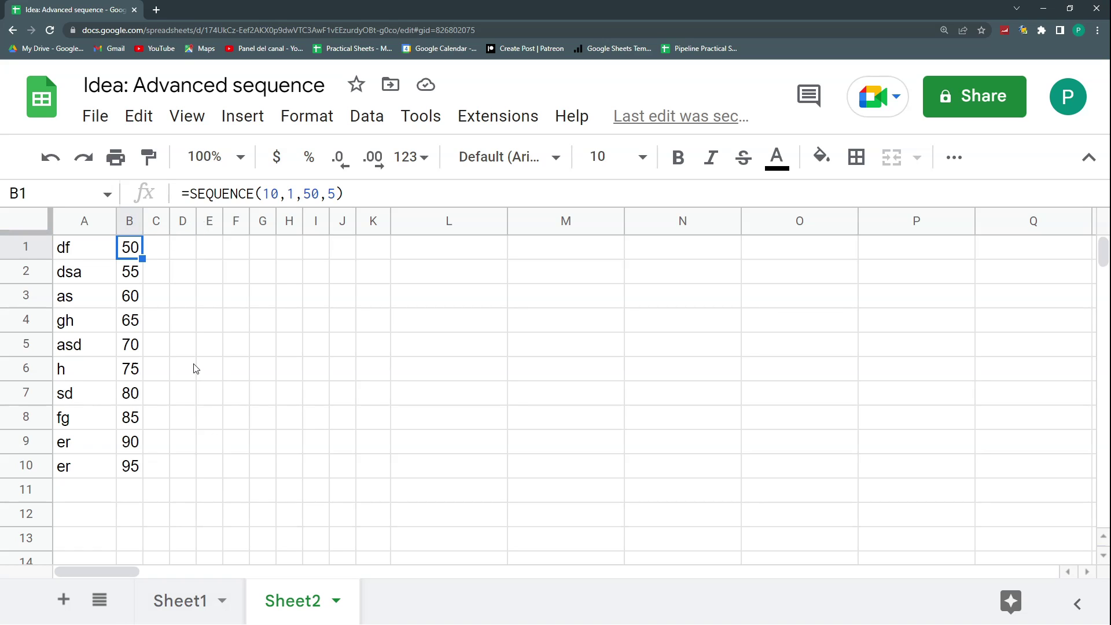
pyautogui.click(188, 254)
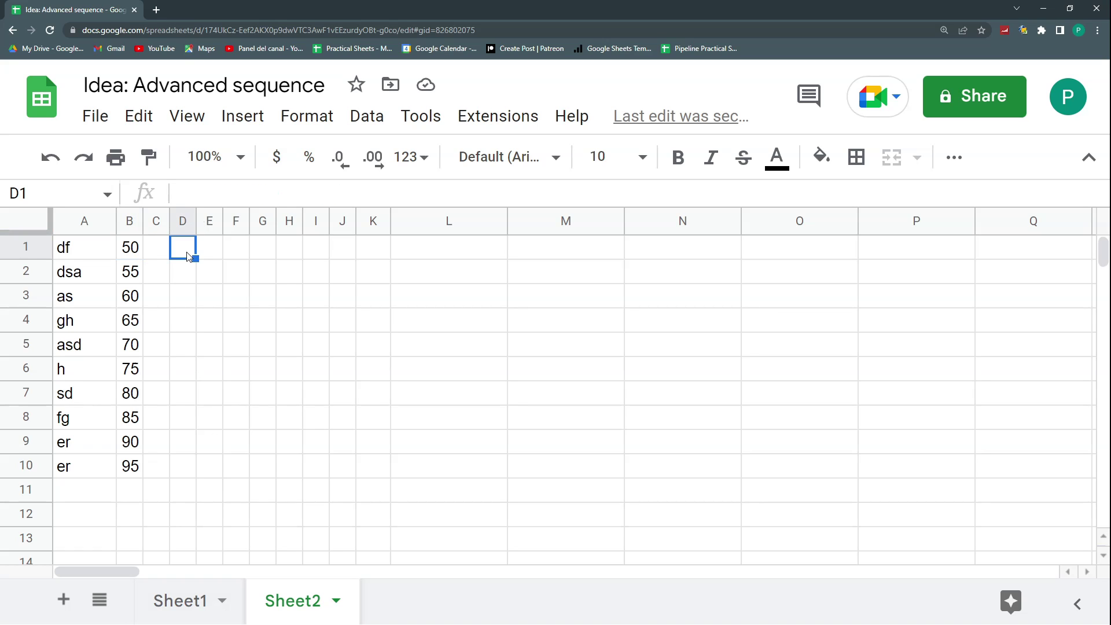
pyautogui.moveTo(132, 247); pyautogui.dragTo(125, 478)
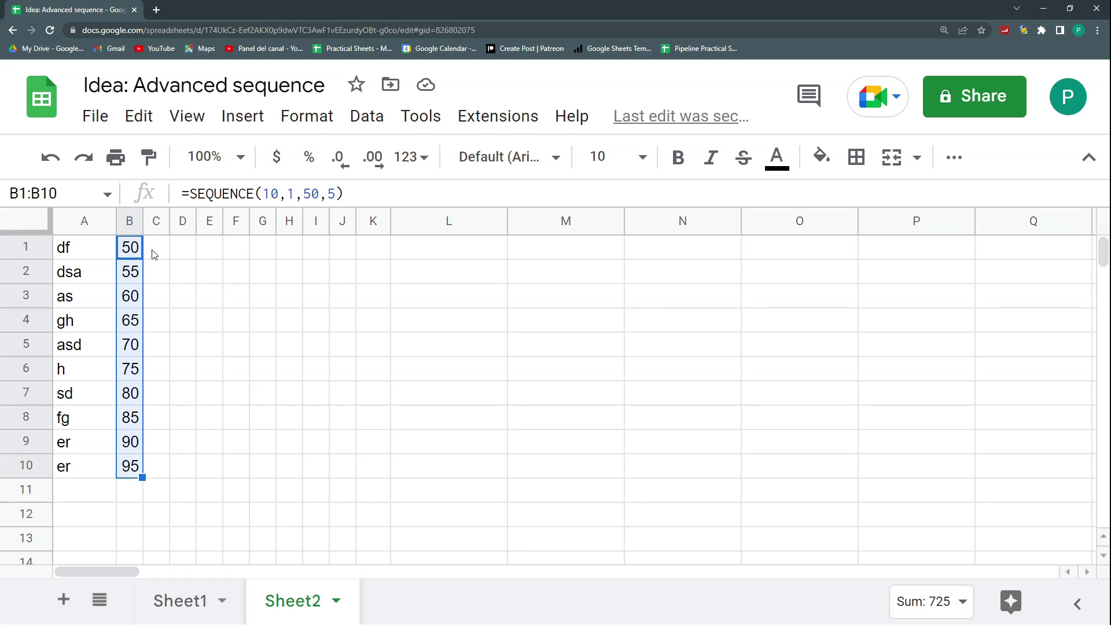
# Widen column D and enter =SEQUENCE(10) in D1.
pyautogui.click(176, 255)
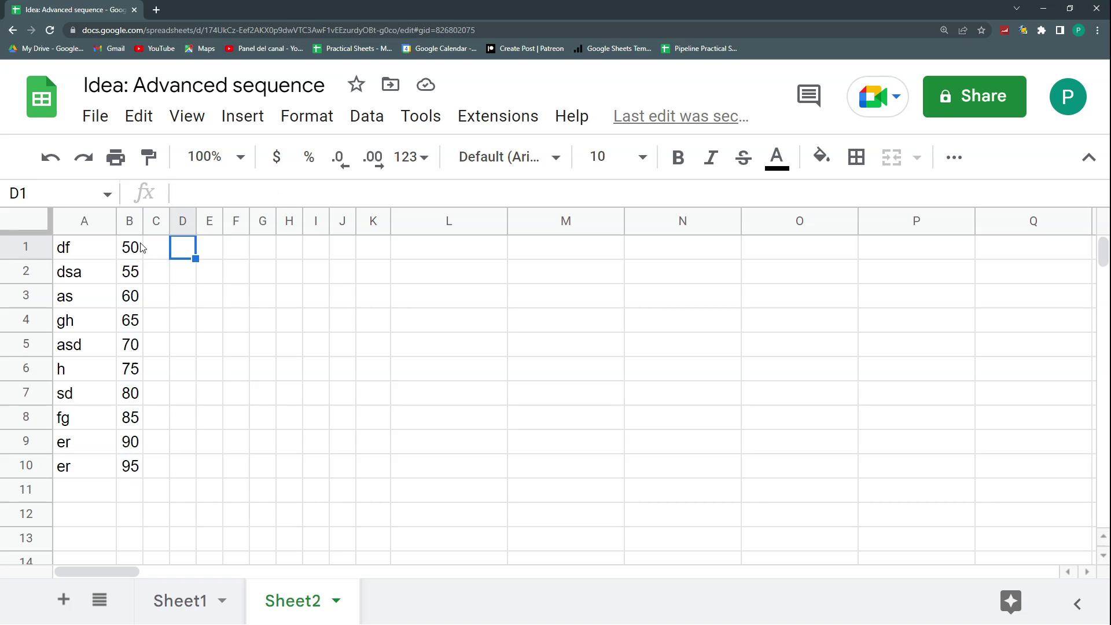
pyautogui.moveTo(196, 221); pyautogui.dragTo(242, 221)
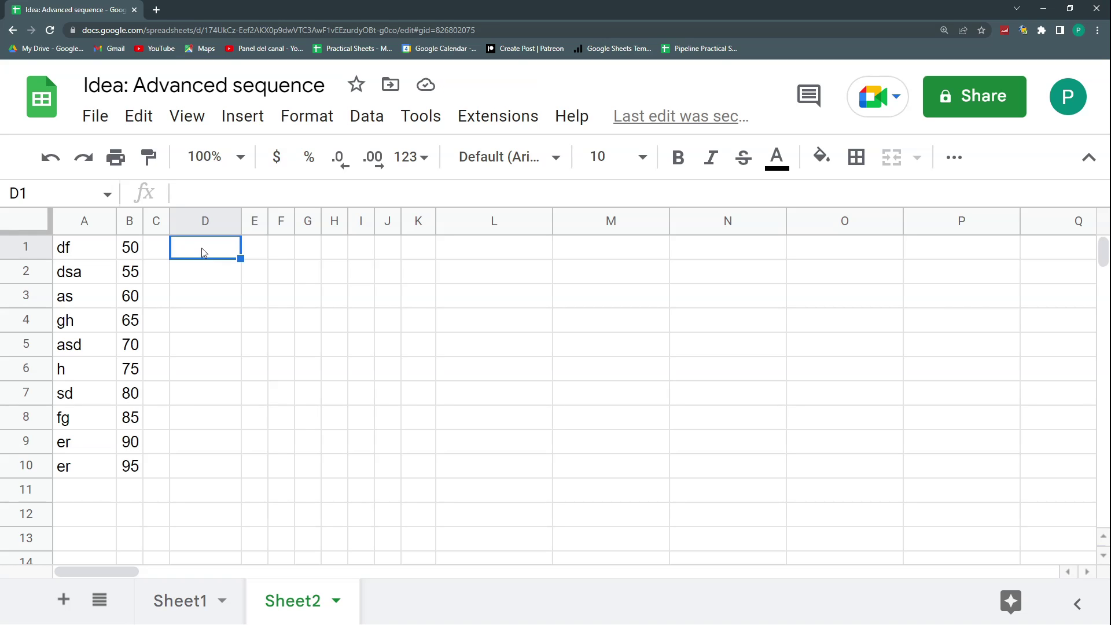
pyautogui.write('=SEQ')
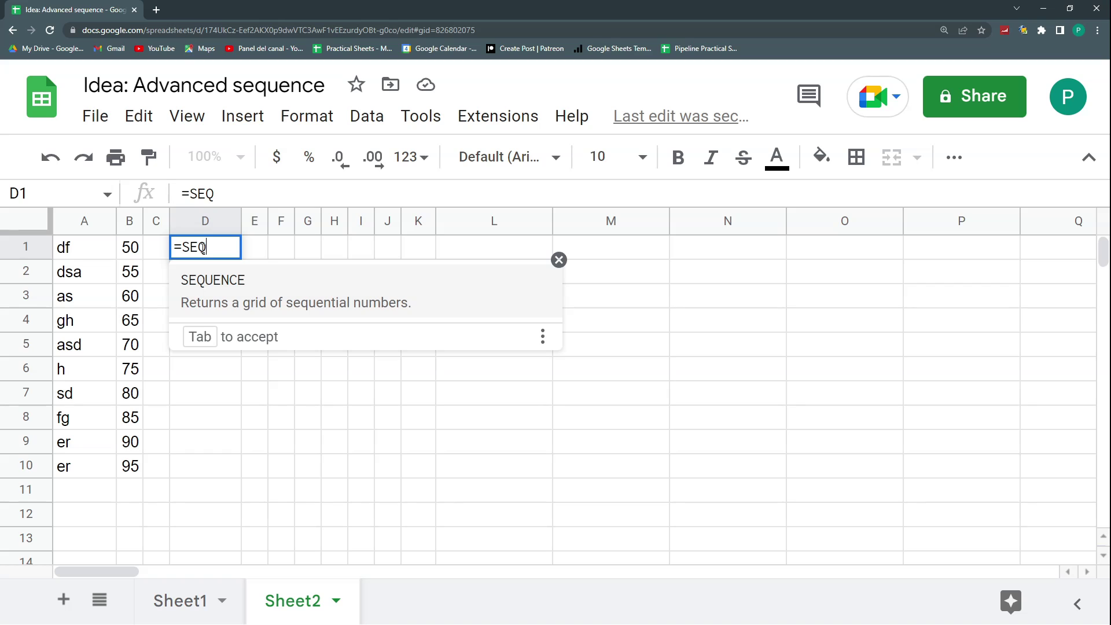
pyautogui.press('Tab')
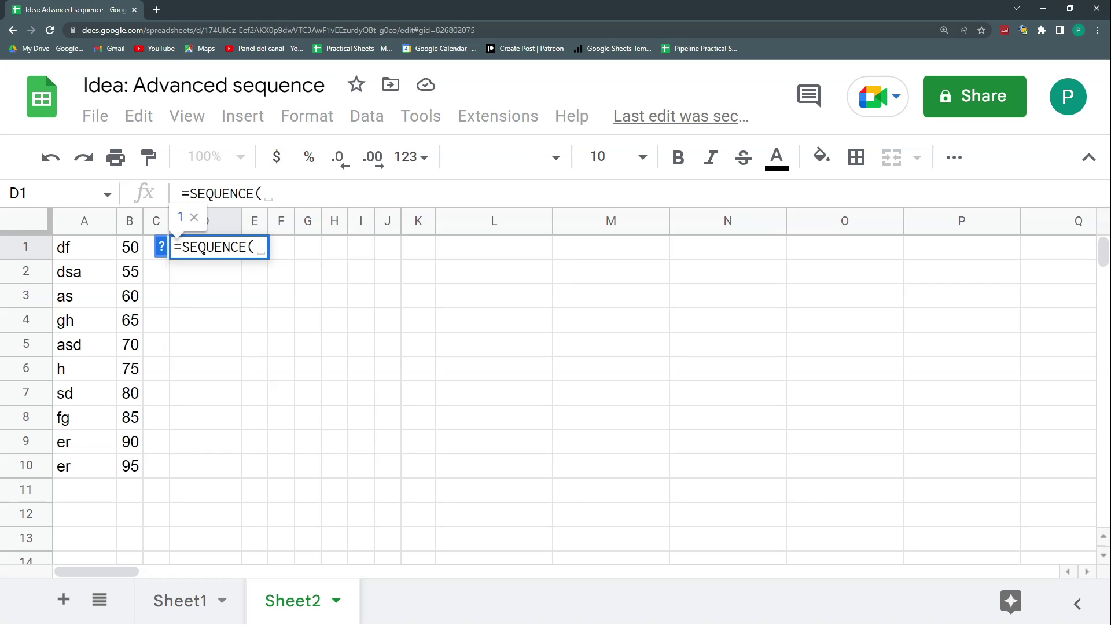
pyautogui.write('10)')
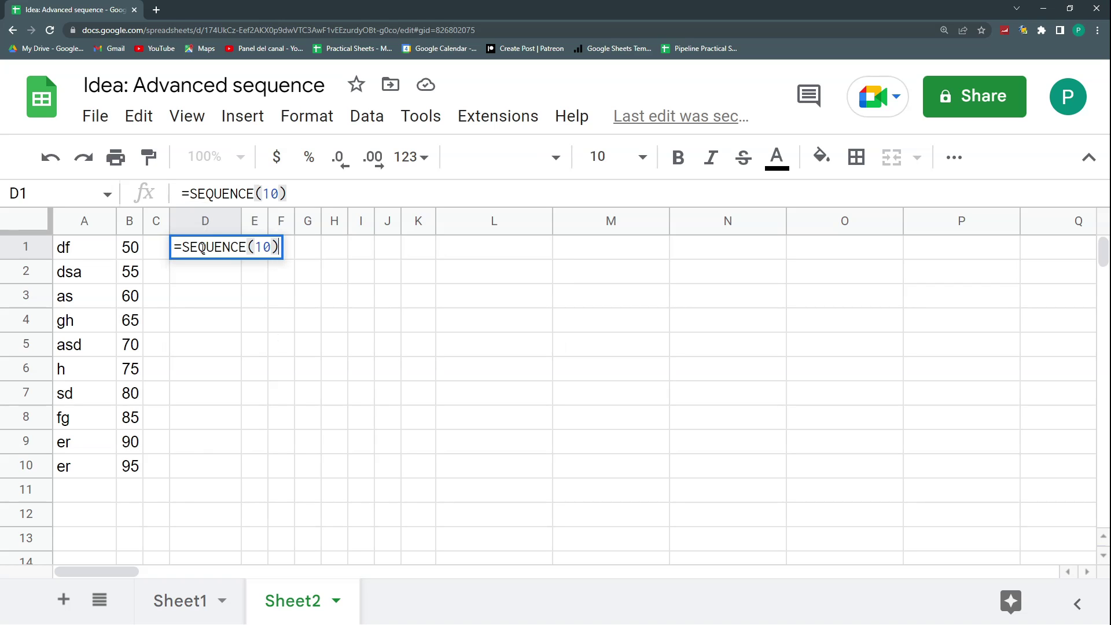
pyautogui.press('Return')
# Confirm the sequence in D1 and enter ="REF"&D1 in E1.
pyautogui.click(201, 248)
pyautogui.press('Right')
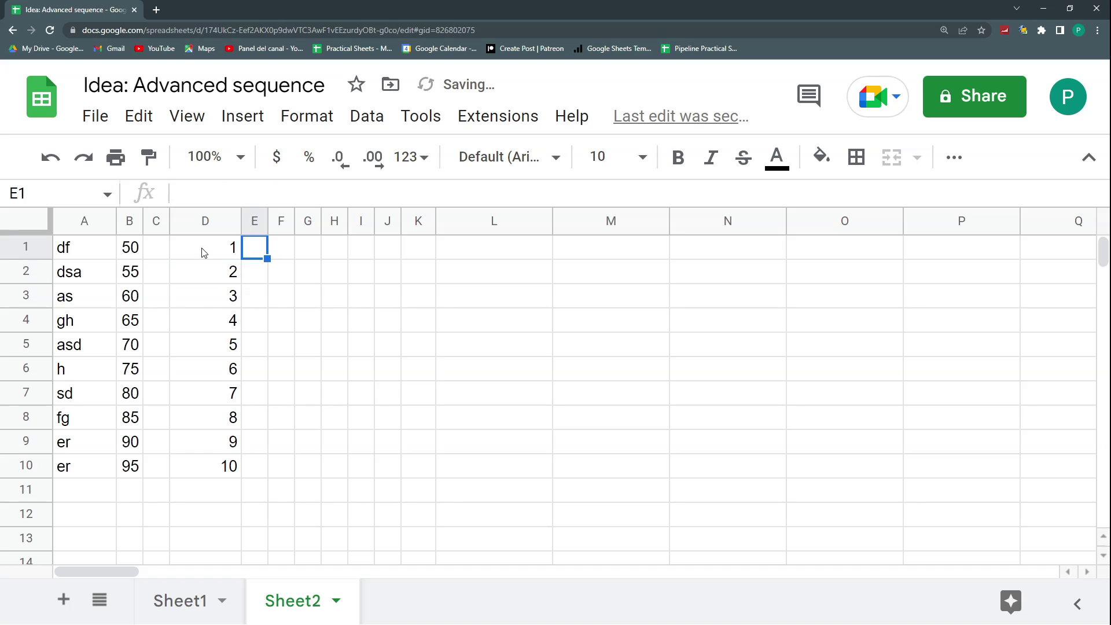
pyautogui.write('=')
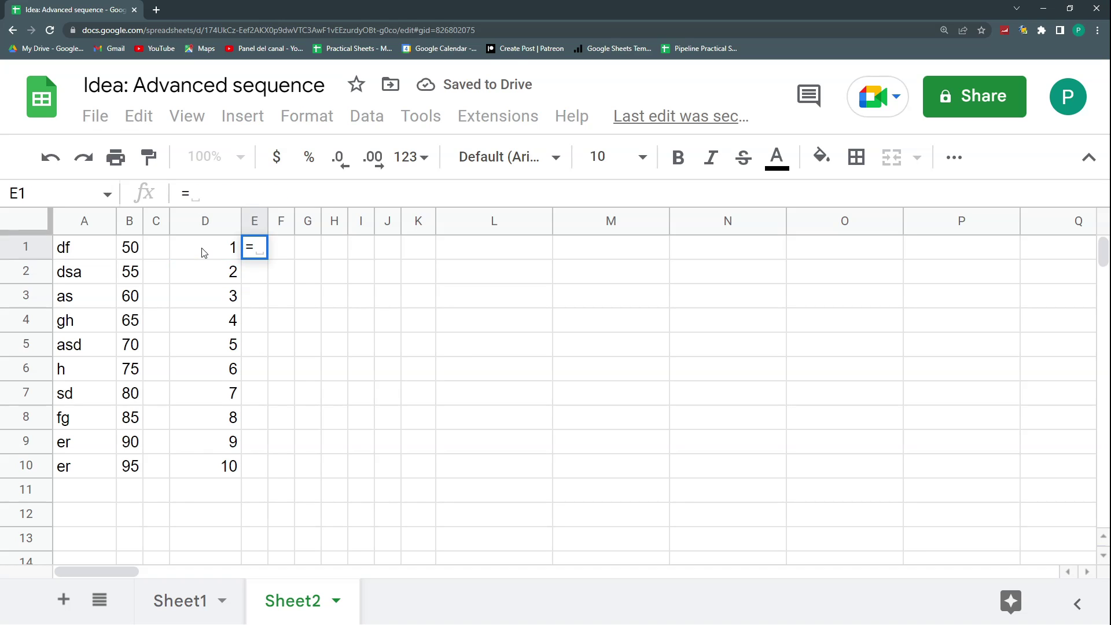
pyautogui.write('"REF')
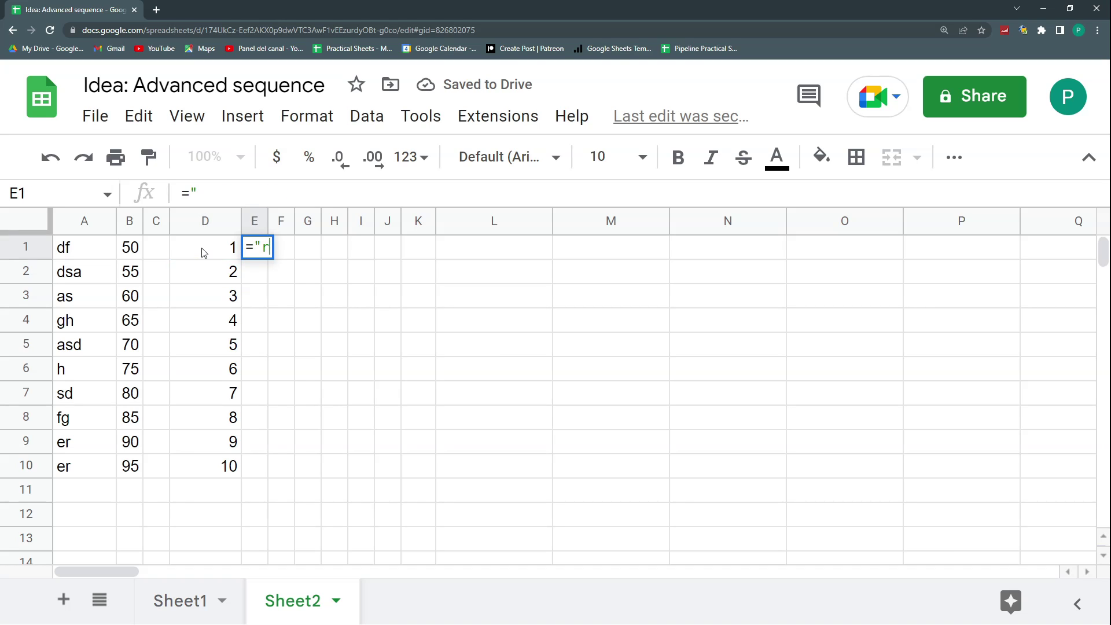
pyautogui.write('"')
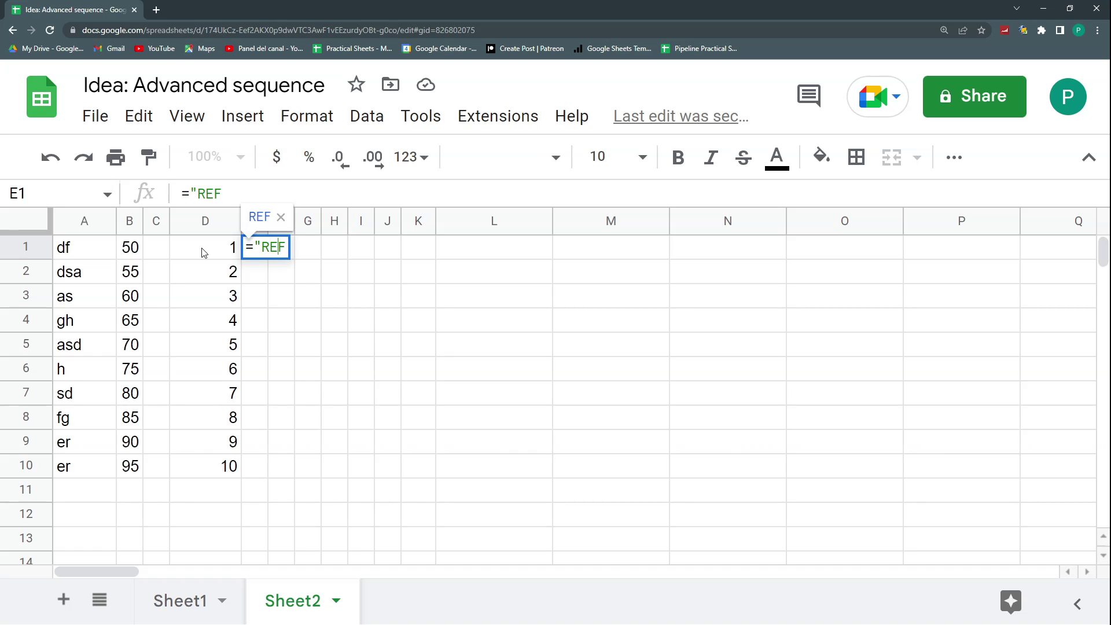
pyautogui.press('End')
pyautogui.write('"&')
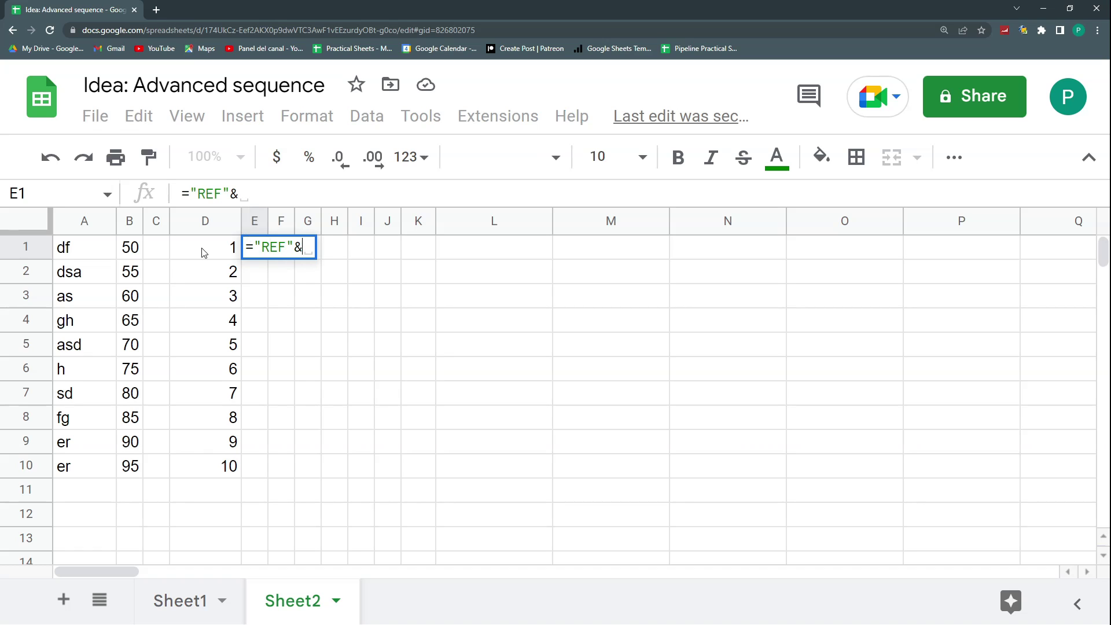
pyautogui.click(217, 245)
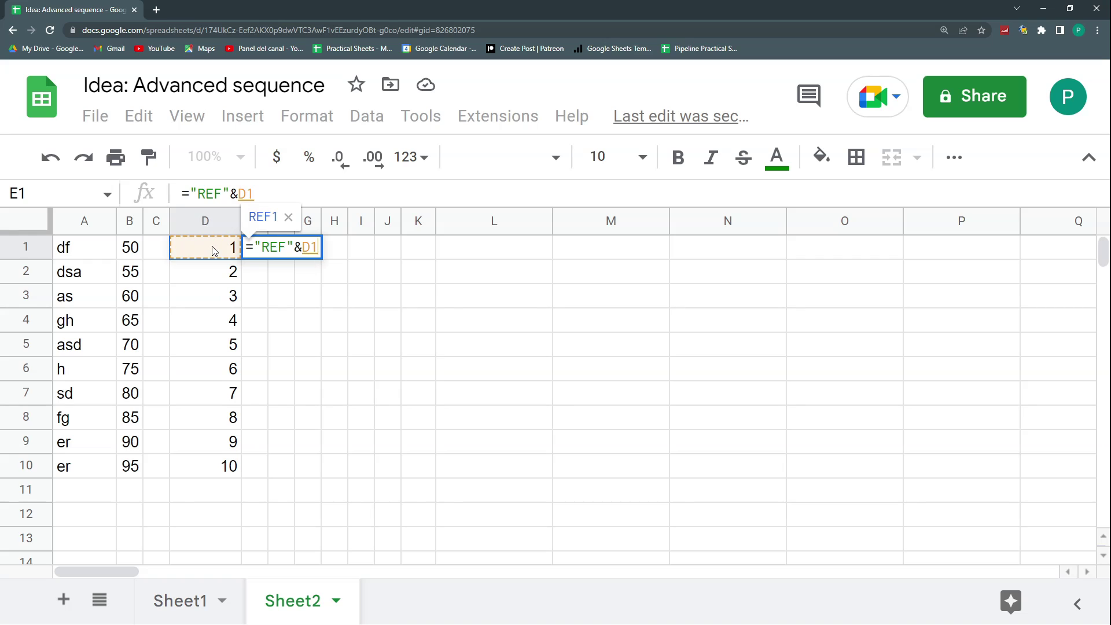
pyautogui.press('Return')
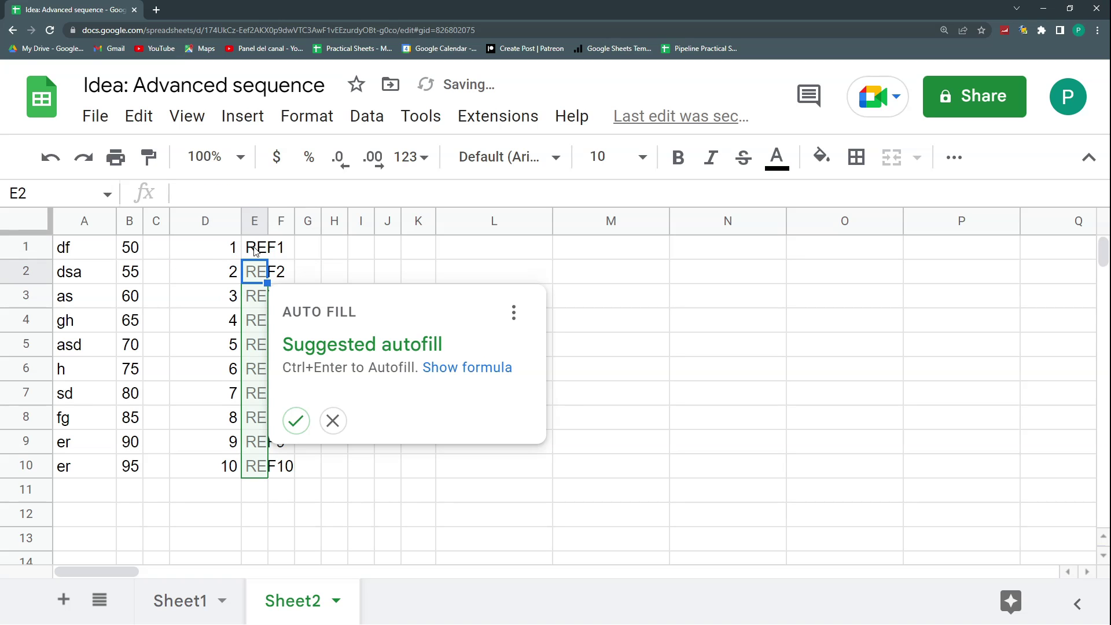
# Accept the suggested autofill to extend the REF formula down through E10, and widen column E to fit the codes.
pyautogui.click(295, 421)
pyautogui.moveTo(268, 226); pyautogui.dragTo(335, 226)
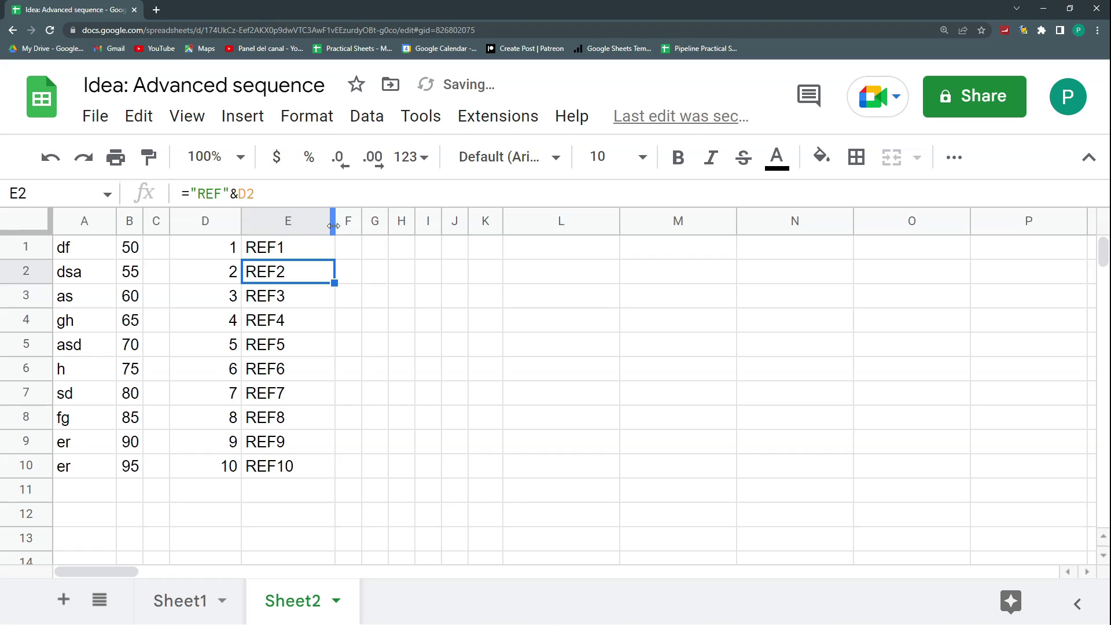
pyautogui.click(293, 253)
pyautogui.click(222, 488)
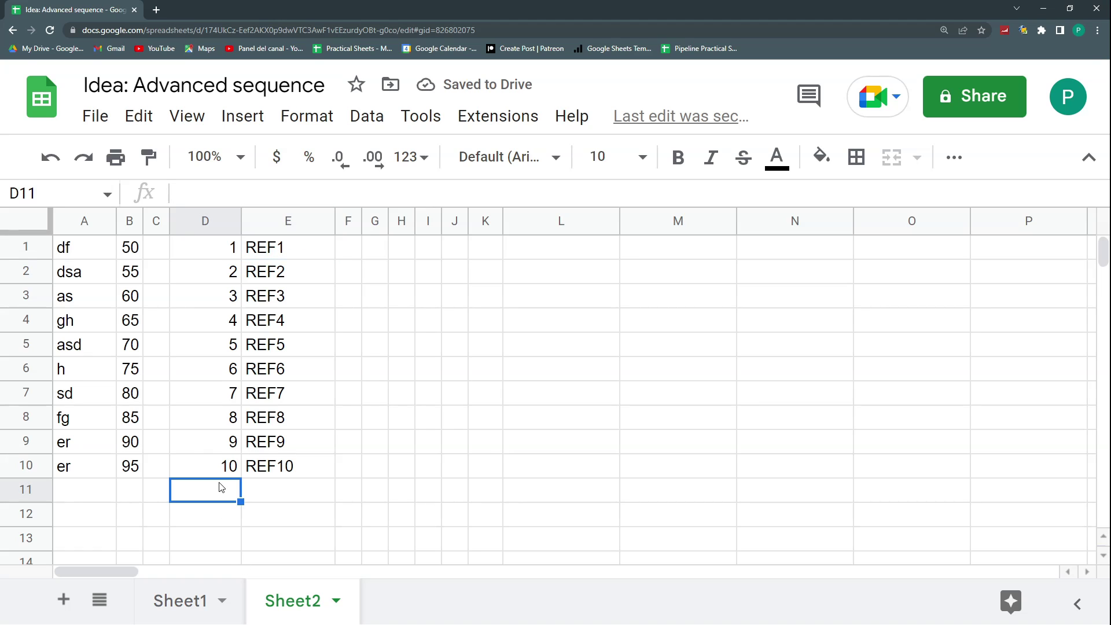
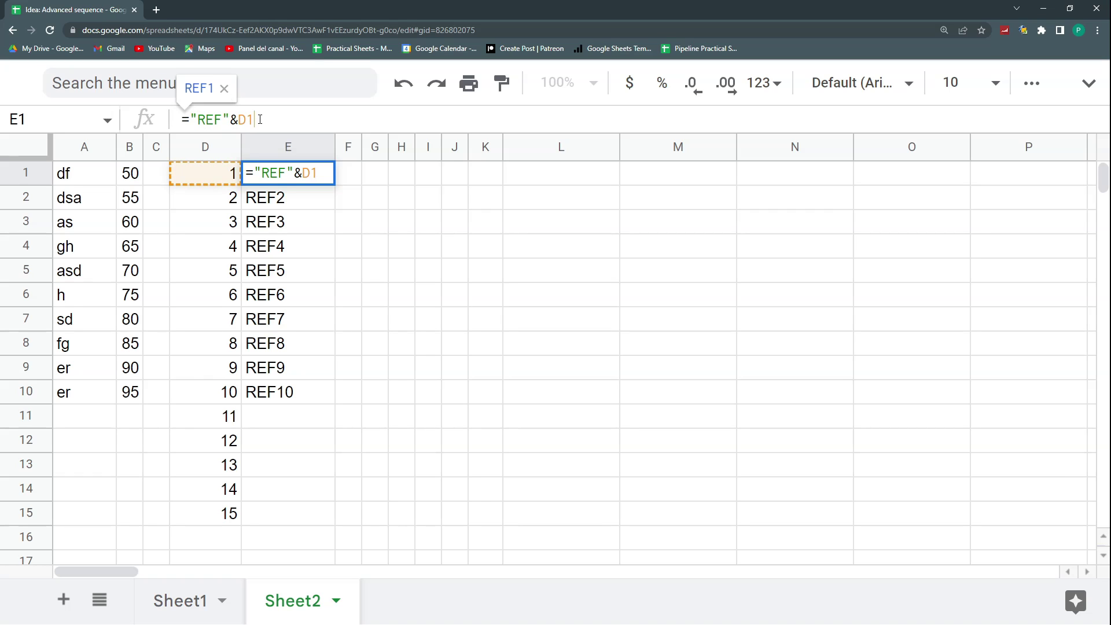
# Extend the cell reference in the E1 formula to a range so it reads ="REF"&D1:D15.
pyautogui.write(':')
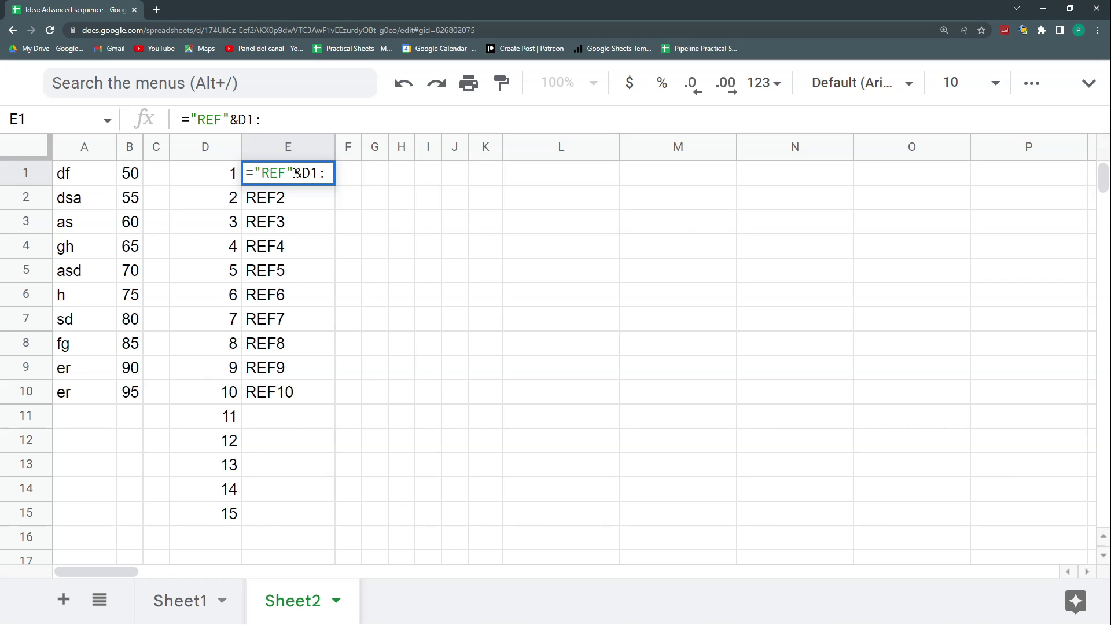
pyautogui.write('D15')
pyautogui.press('BackSpace')
pyautogui.write('5')
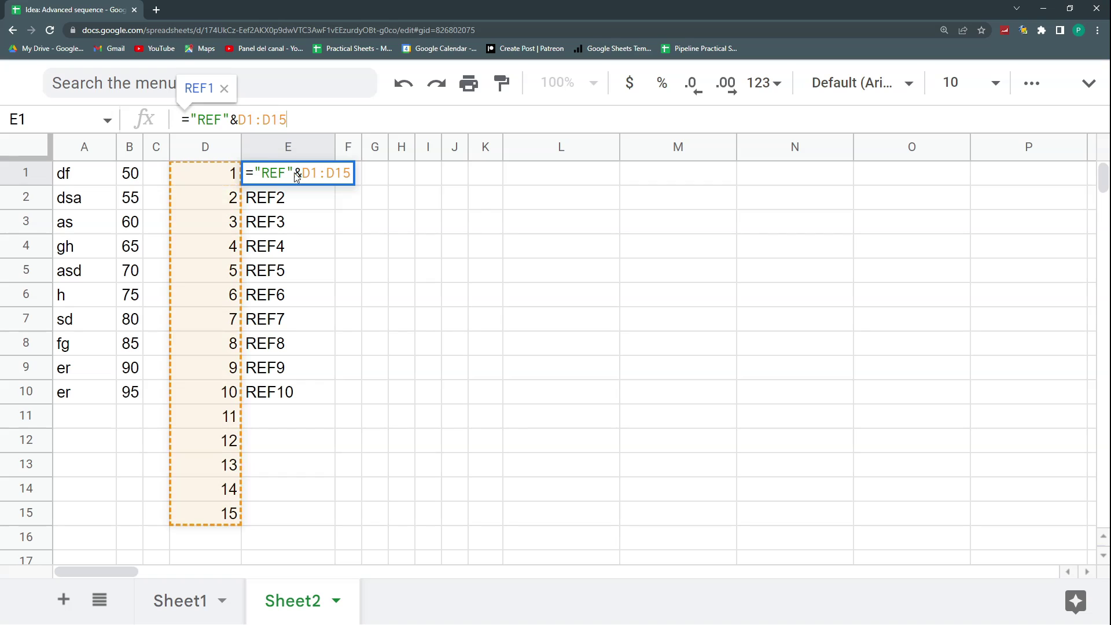
pyautogui.press('Return')
# Delete the individual REF formulas in E2:E10.
pyautogui.hotkey('shift', 'Down')
pyautogui.hotkey('shift', 'Down')
pyautogui.hotkey('shift', 'Down')
pyautogui.hotkey('shift', 'Down')
pyautogui.hotkey('shift', 'Down')
pyautogui.hotkey('shift', 'Down')
pyautogui.hotkey('shift', 'Down')
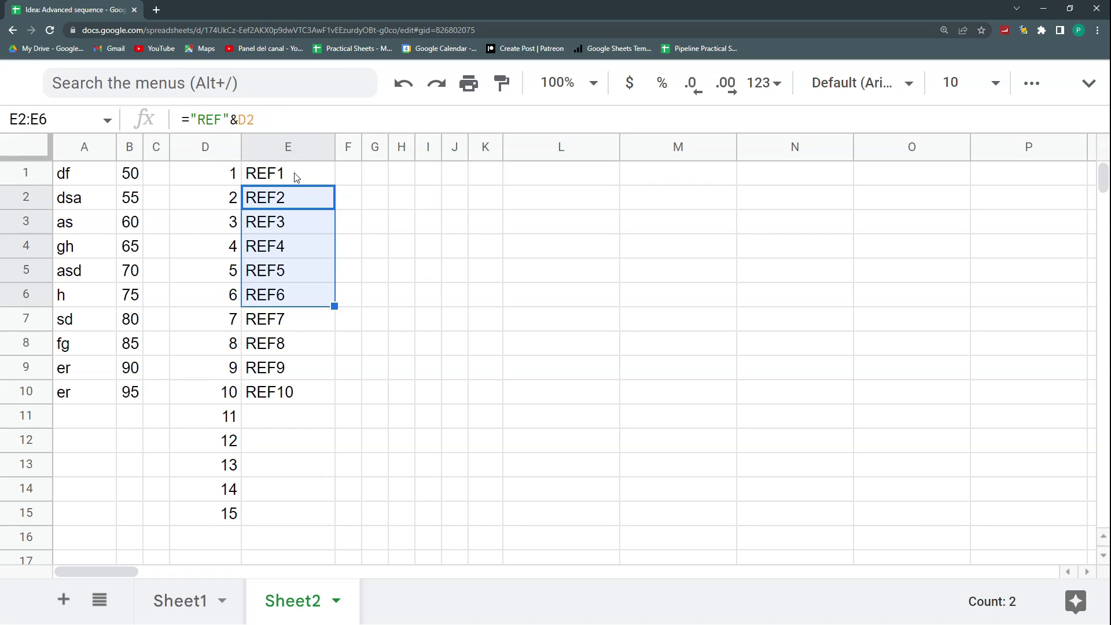
pyautogui.hotkey('shift', 'Down')
pyautogui.press('Delete')
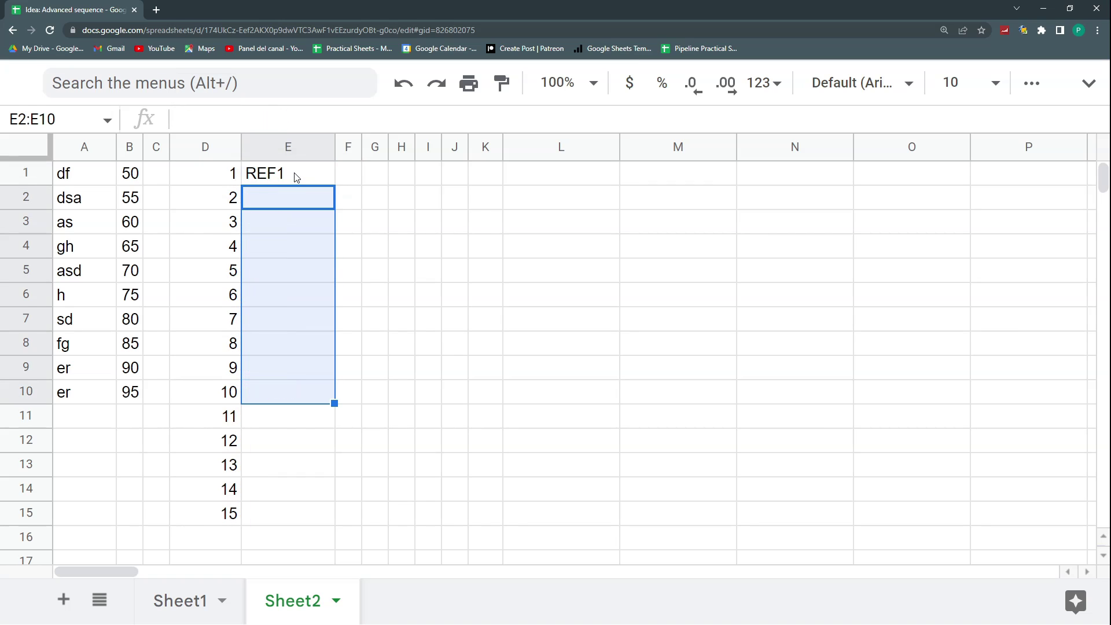
# Convert the E1 formula into an array formula, =ArrayFormula("REF"&D1:D15).
pyautogui.click(297, 177)
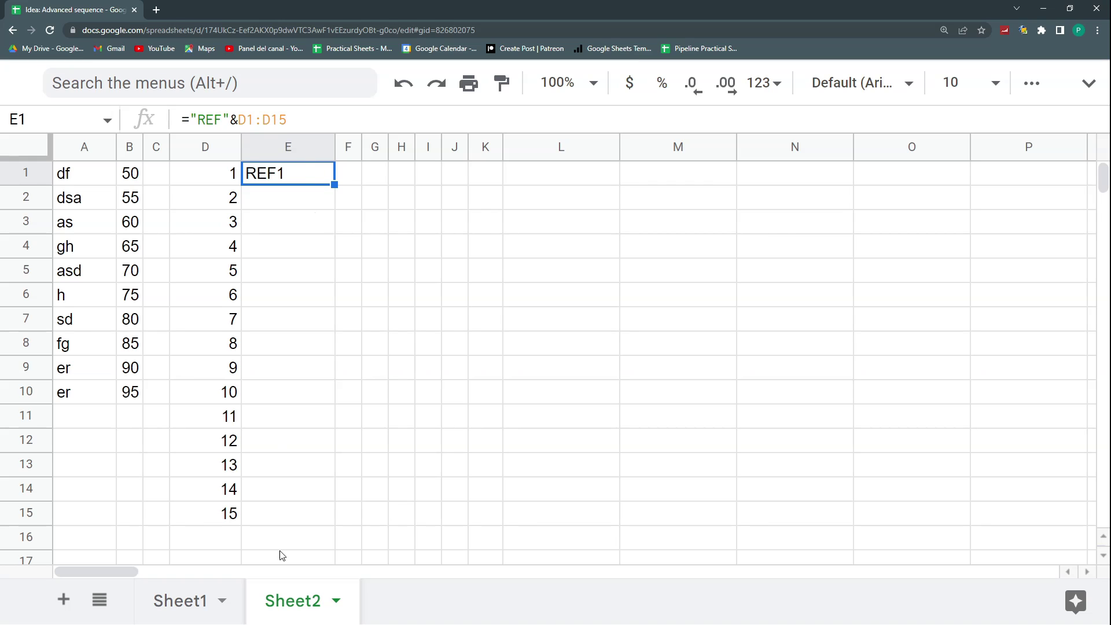
pyautogui.click(272, 521)
pyautogui.click(282, 180)
pyautogui.click(245, 120)
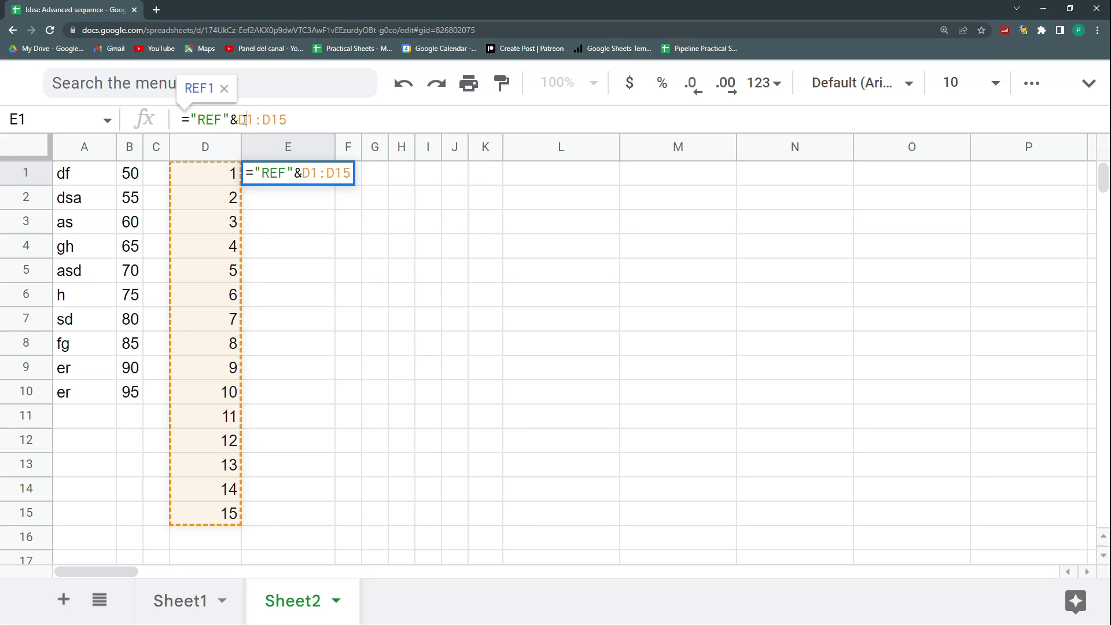
pyautogui.hotkey('ctrl', 'shift', 'Return')
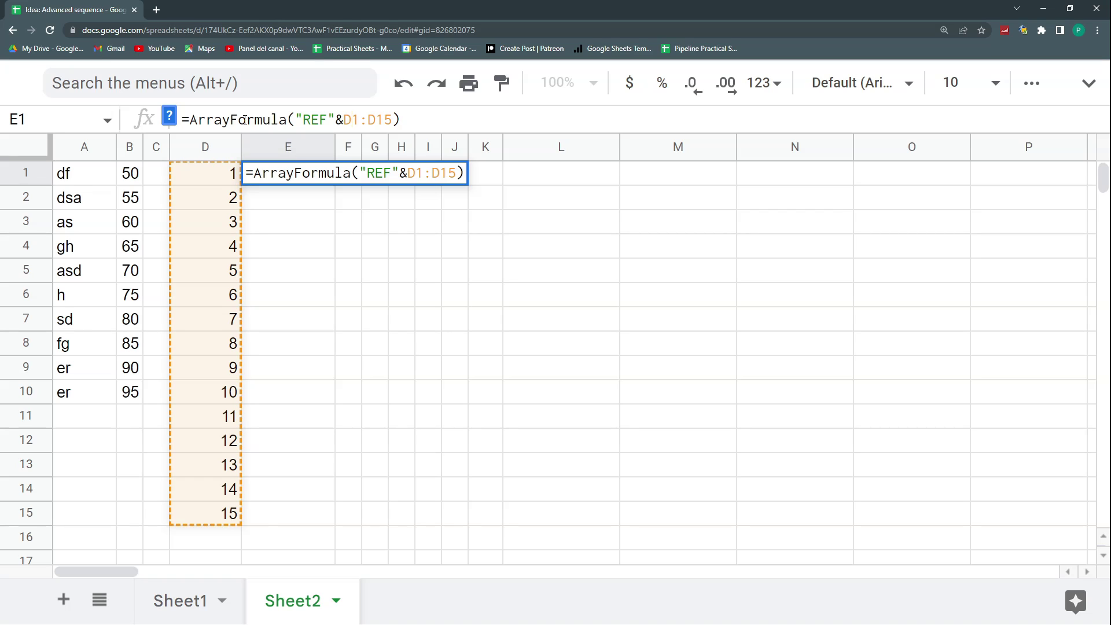
pyautogui.press('Return')
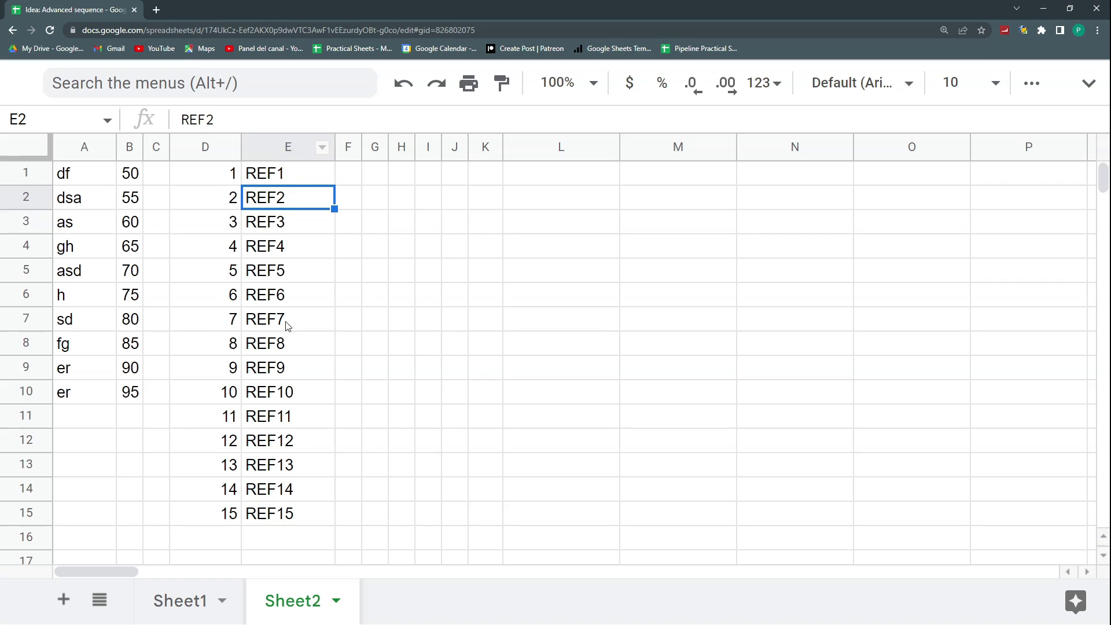
# Set the row count of the SEQUENCE formula in D1 to 10.
pyautogui.click(225, 514)
pyautogui.click(223, 168)
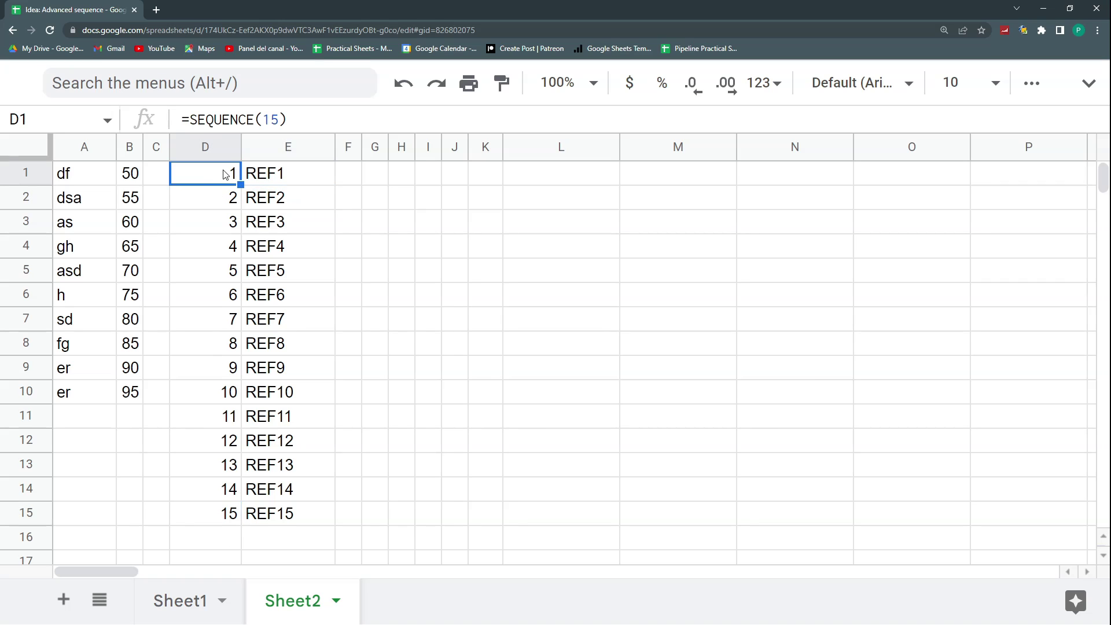
pyautogui.click(279, 120)
pyautogui.press('BackSpace')
pyautogui.write('0')
pyautogui.press('Return')
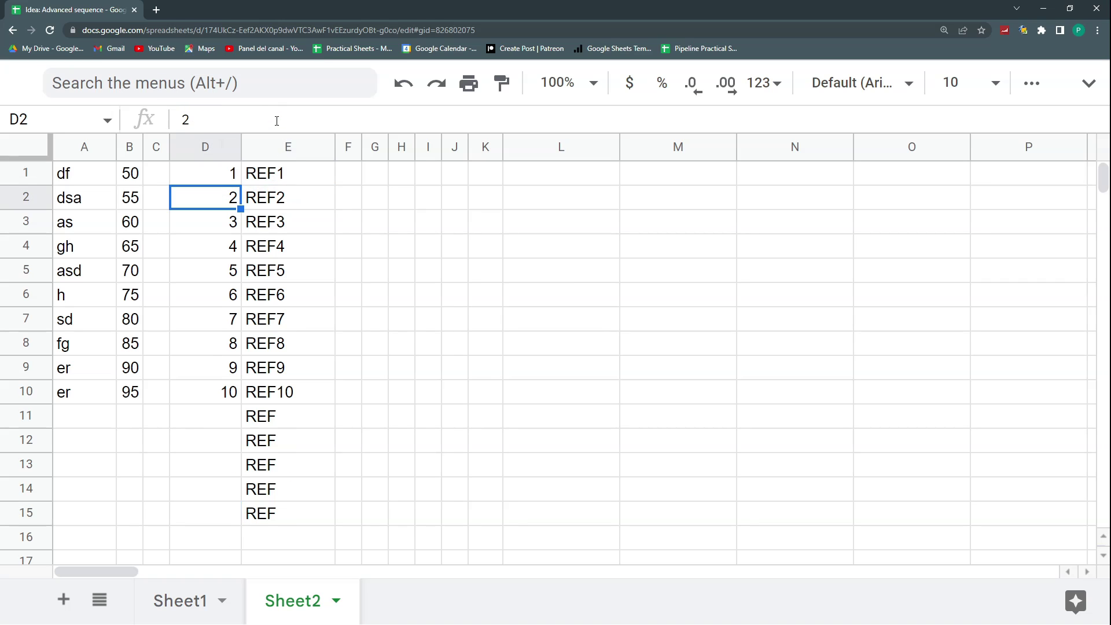
# Shorten the range in the E1 array formula to D1:D10.
pyautogui.moveTo(273, 414); pyautogui.dragTo(278, 486)
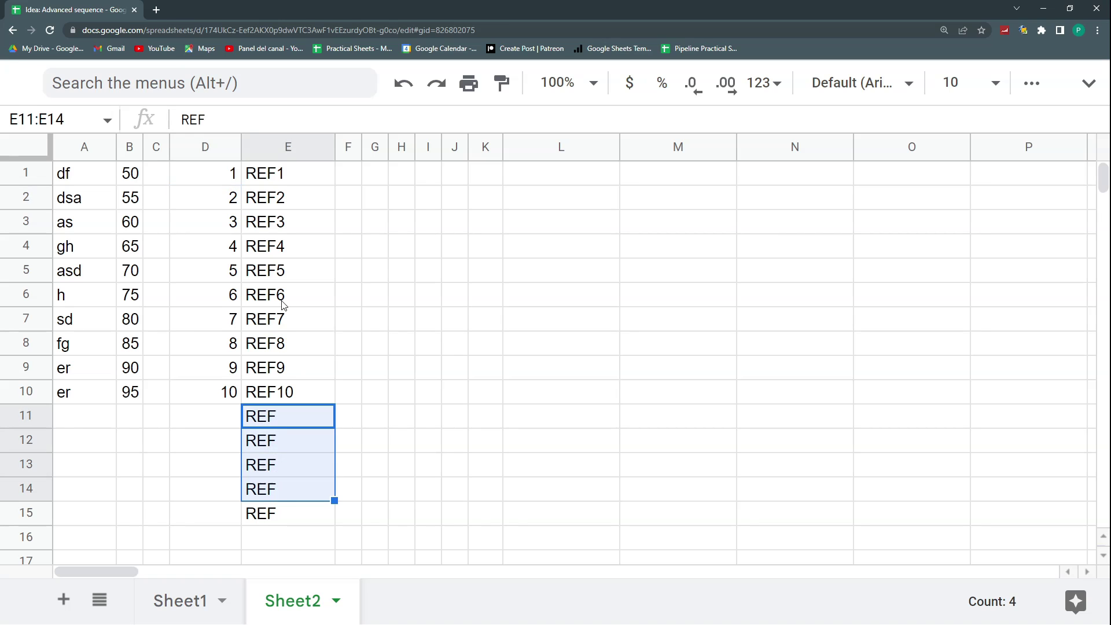
pyautogui.click(290, 184)
pyautogui.doubleClick(333, 181)
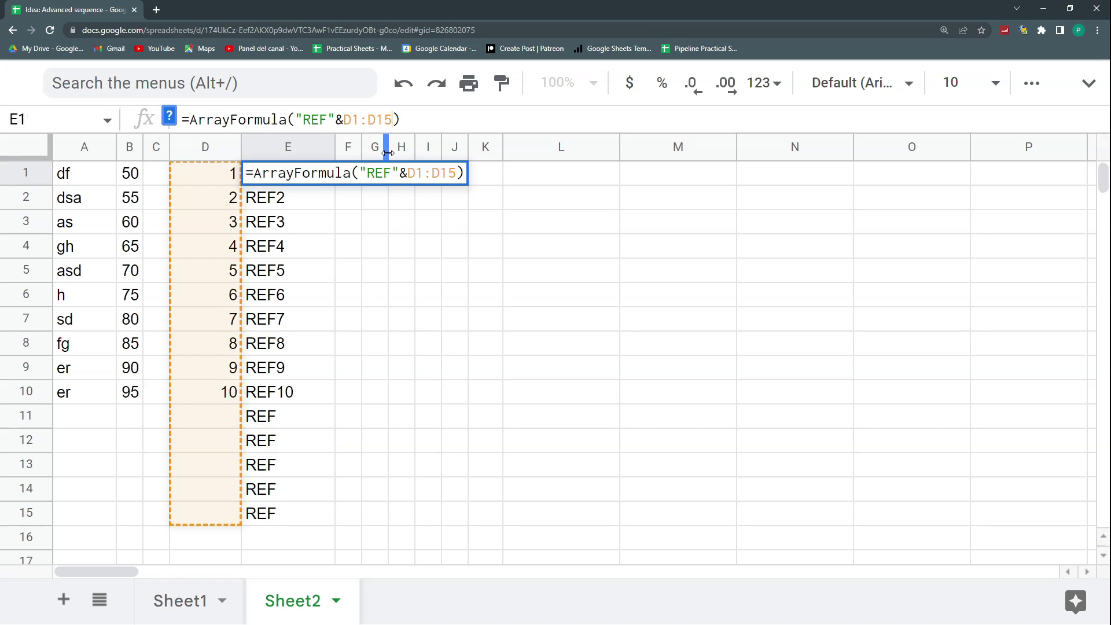
pyautogui.press('Return')
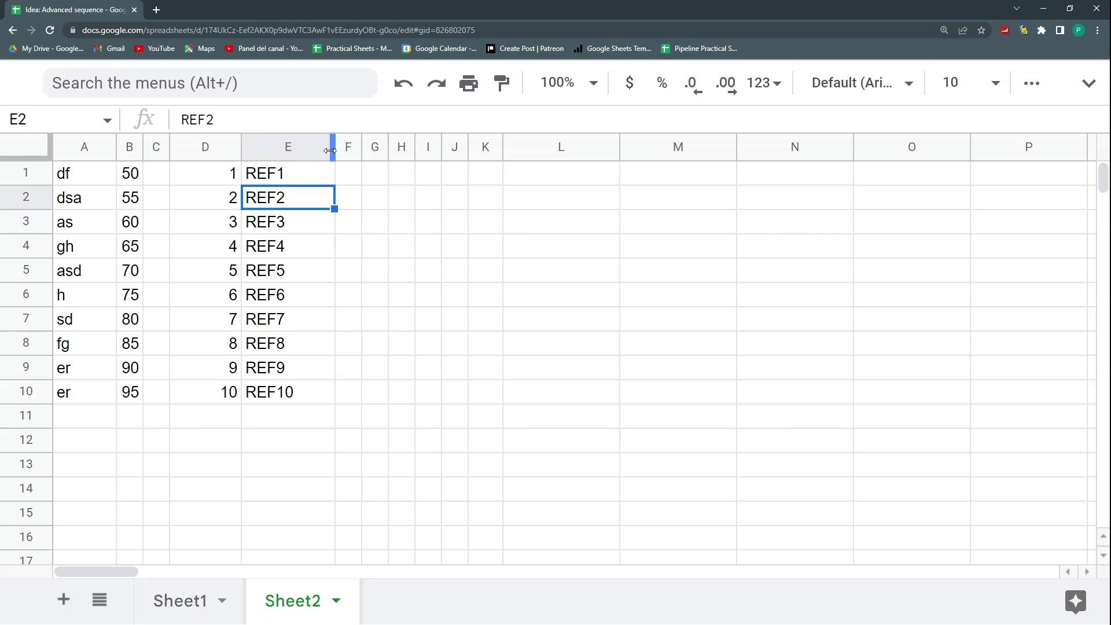
# Prefix the sequence in D1 with the REF text so the formula reads ="REF"&SEQUENCE(10).
pyautogui.click(315, 174)
pyautogui.moveTo(316, 175); pyautogui.dragTo(206, 421)
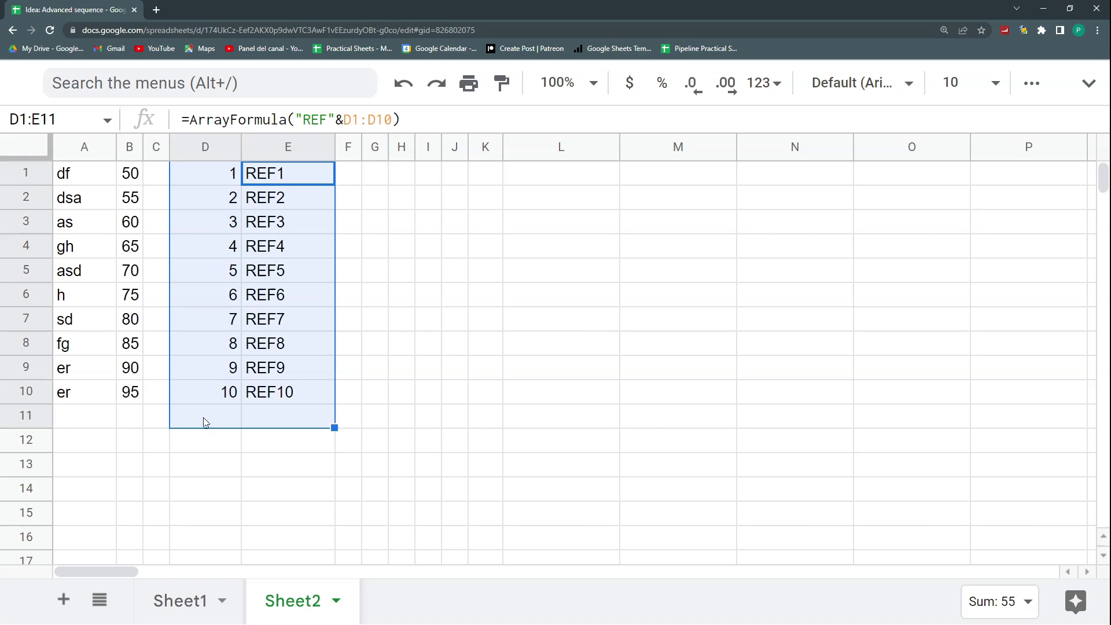
pyautogui.click(238, 348)
pyautogui.click(230, 179)
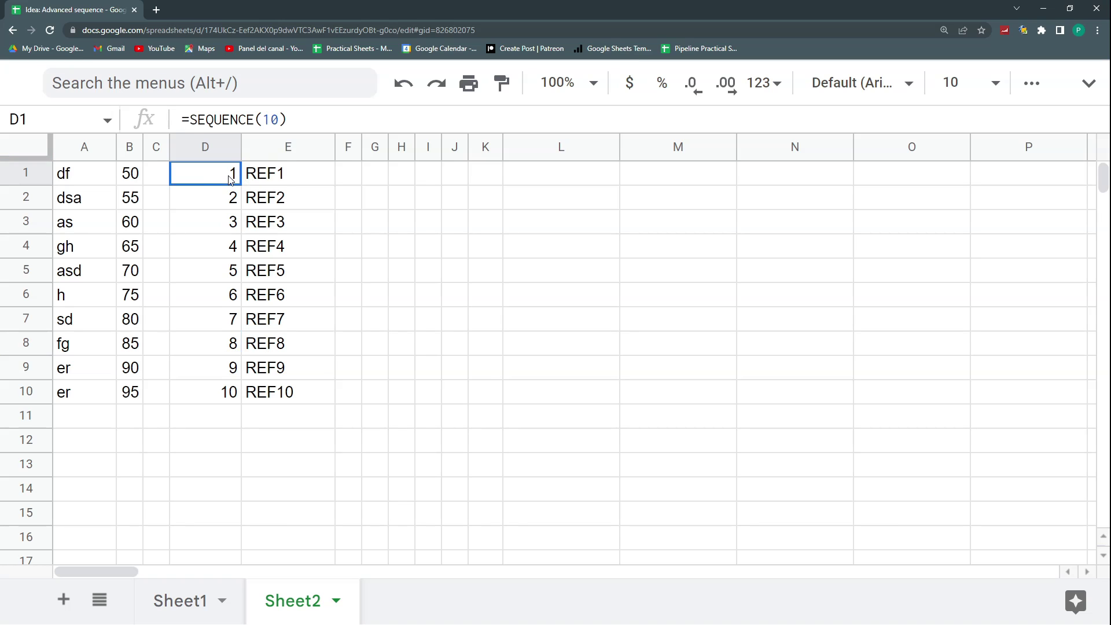
pyautogui.press('Return')
pyautogui.press('Escape')
pyautogui.press('Return')
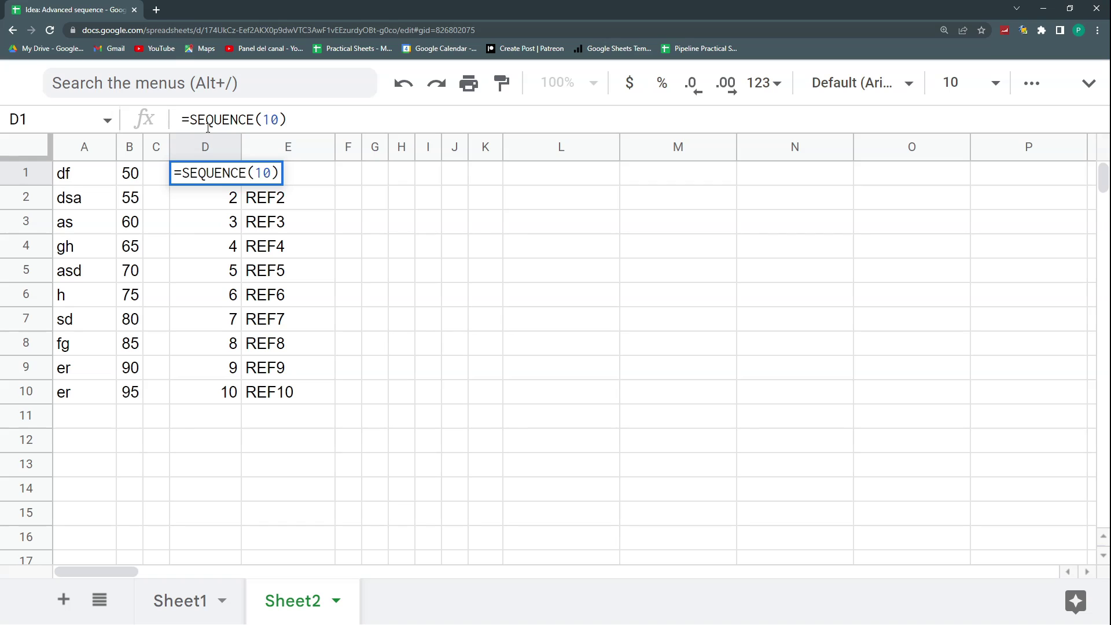
pyautogui.write('"REF"')
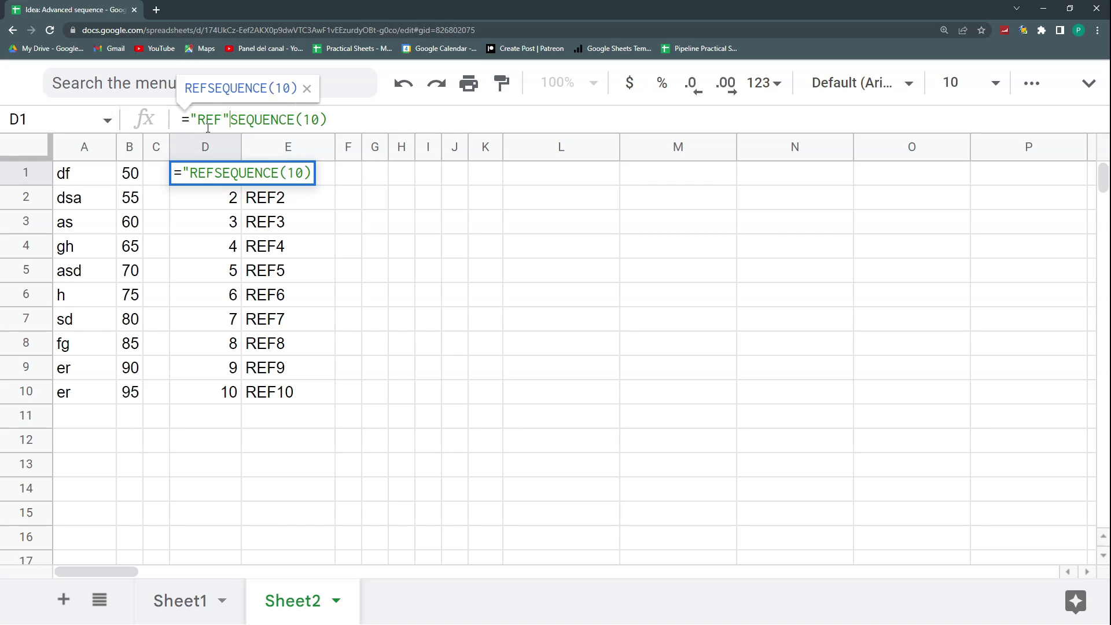
pyautogui.write('&')
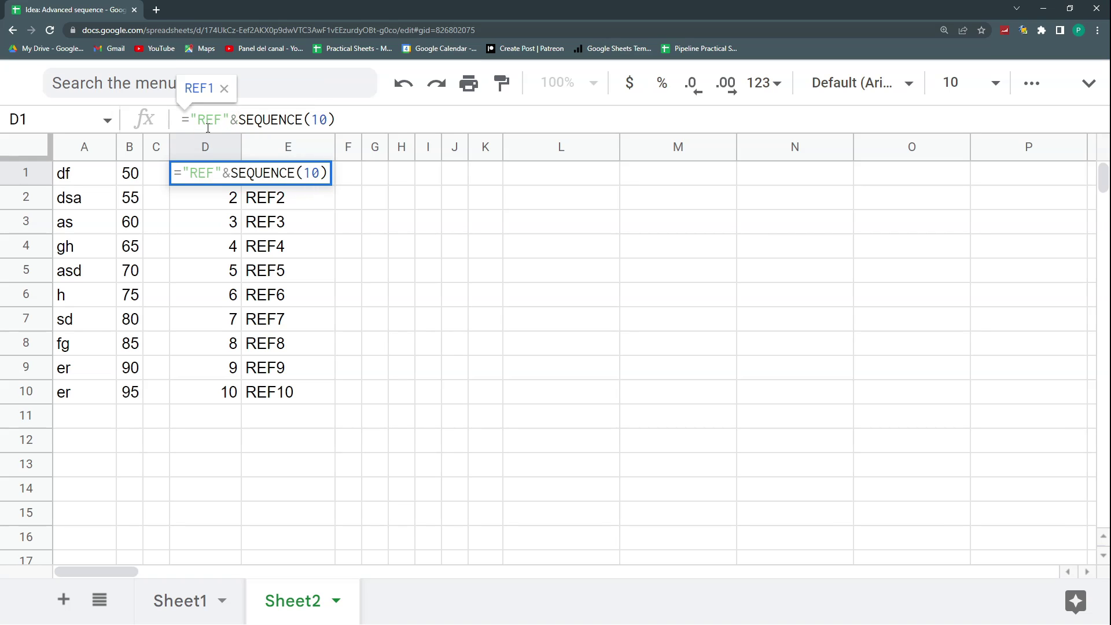
pyautogui.press('Return')
pyautogui.press('Up')
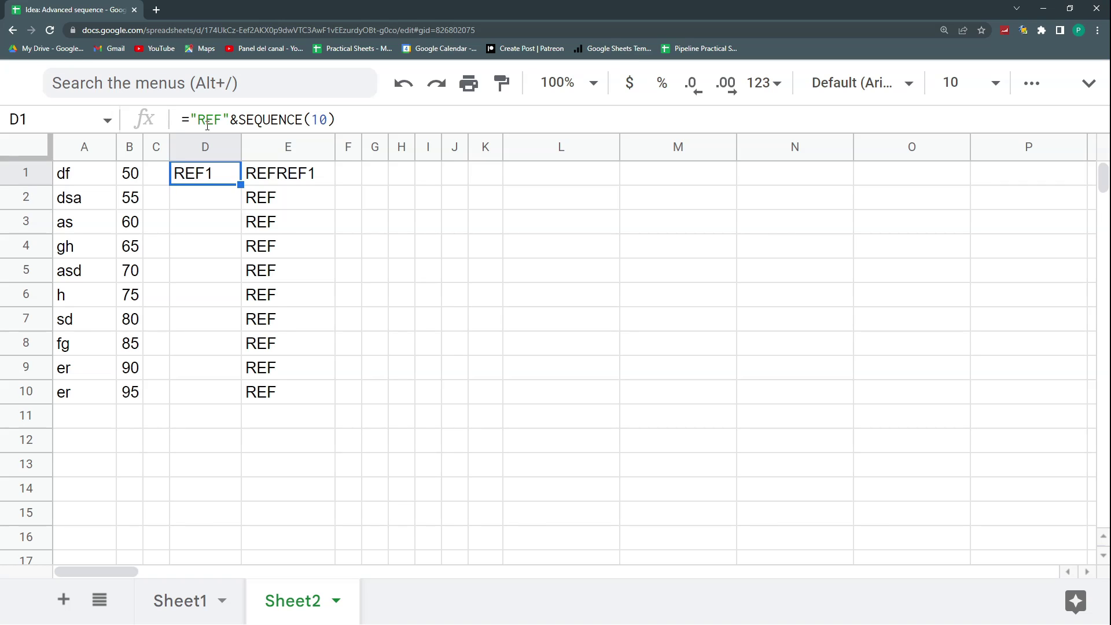
# Examine the "REF" and SEQUENCE(10) parts of the D1 formula and compare them with the array formula in E1.
pyautogui.moveTo(231, 120); pyautogui.dragTo(335, 120)
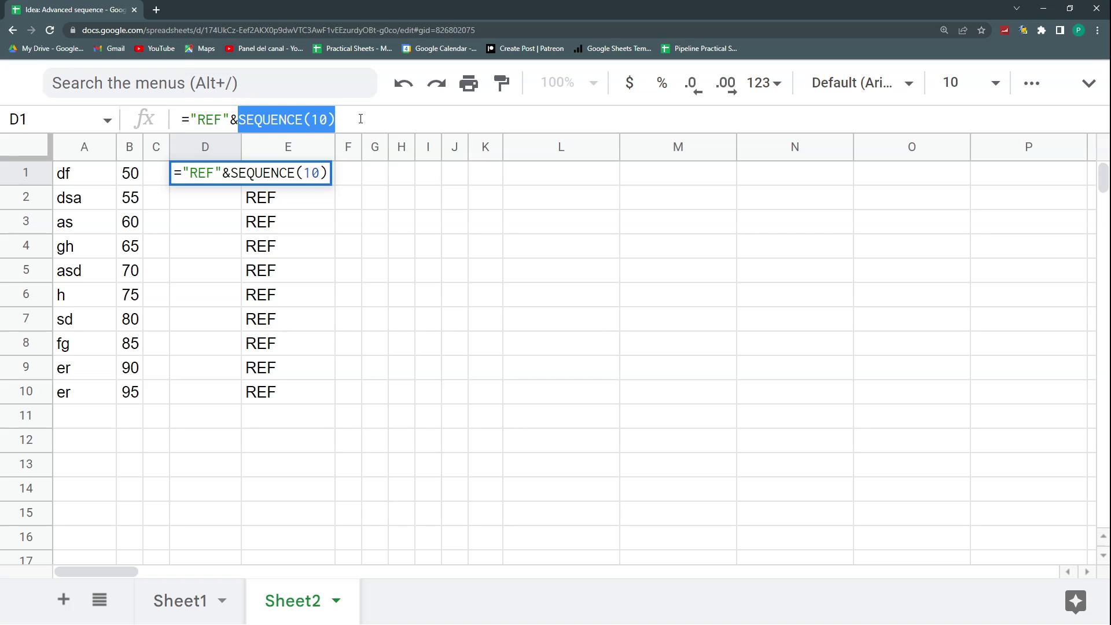
pyautogui.click(235, 119)
pyautogui.moveTo(237, 118); pyautogui.dragTo(335, 120)
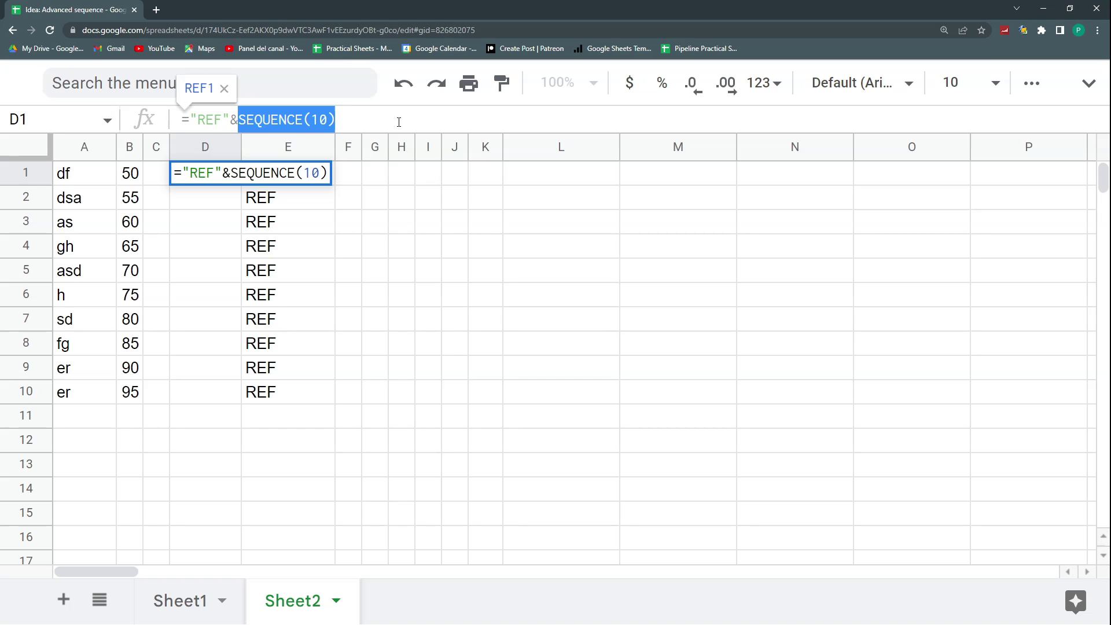
pyautogui.moveTo(232, 120); pyautogui.dragTo(189, 120)
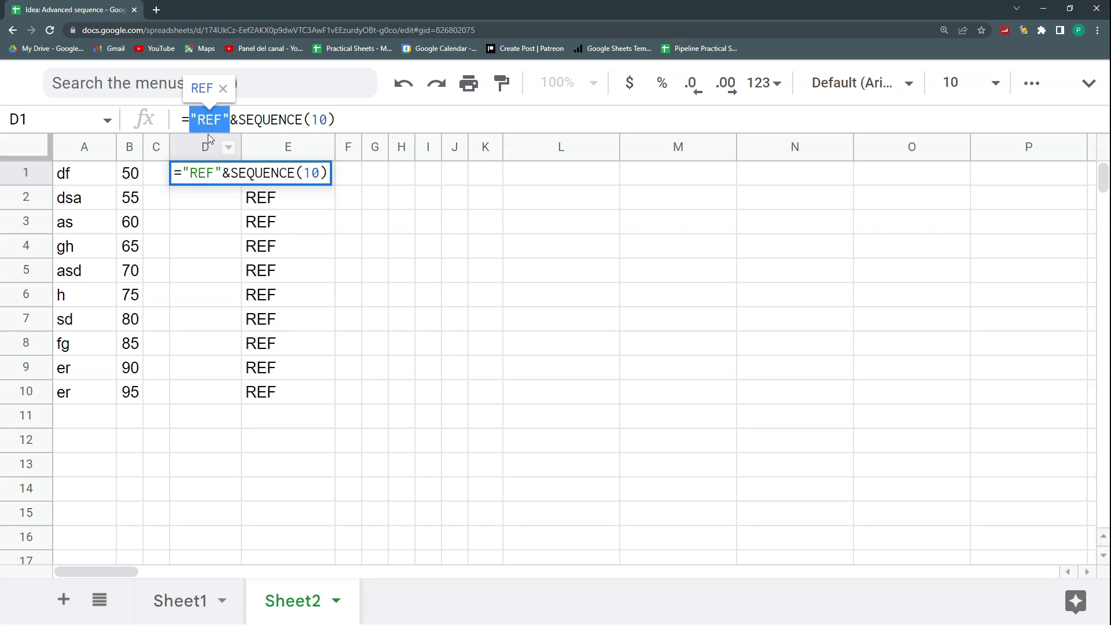
pyautogui.click(240, 145)
pyautogui.click(282, 179)
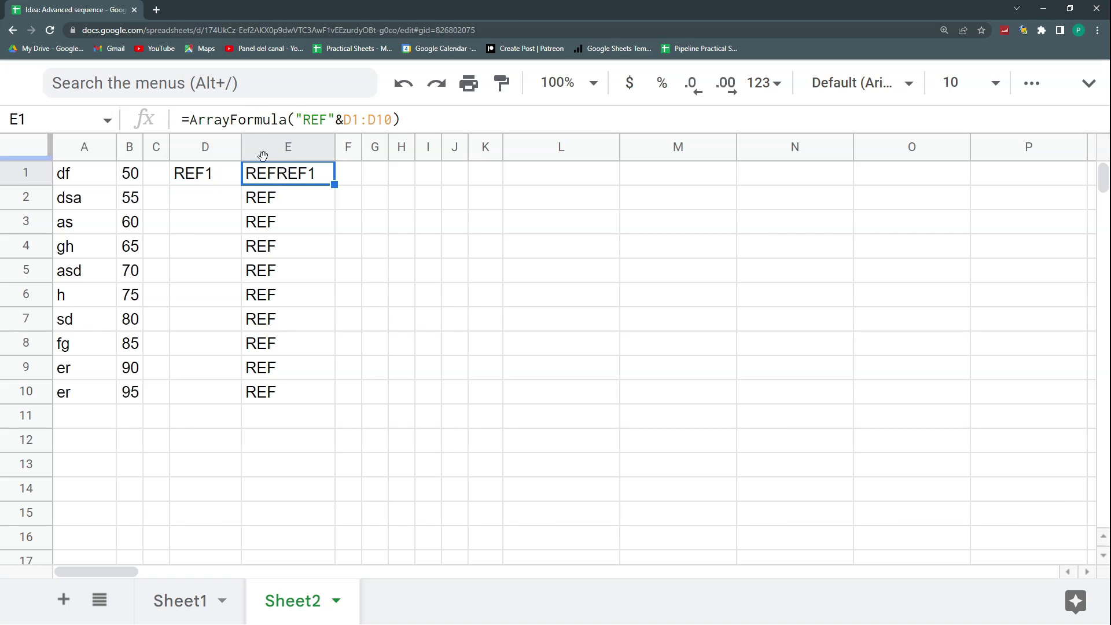
# Wrap the D1 formula in ArrayFormula so it reads =ArrayFormula("REF"&SEQUENCE(10)).
pyautogui.click(197, 174)
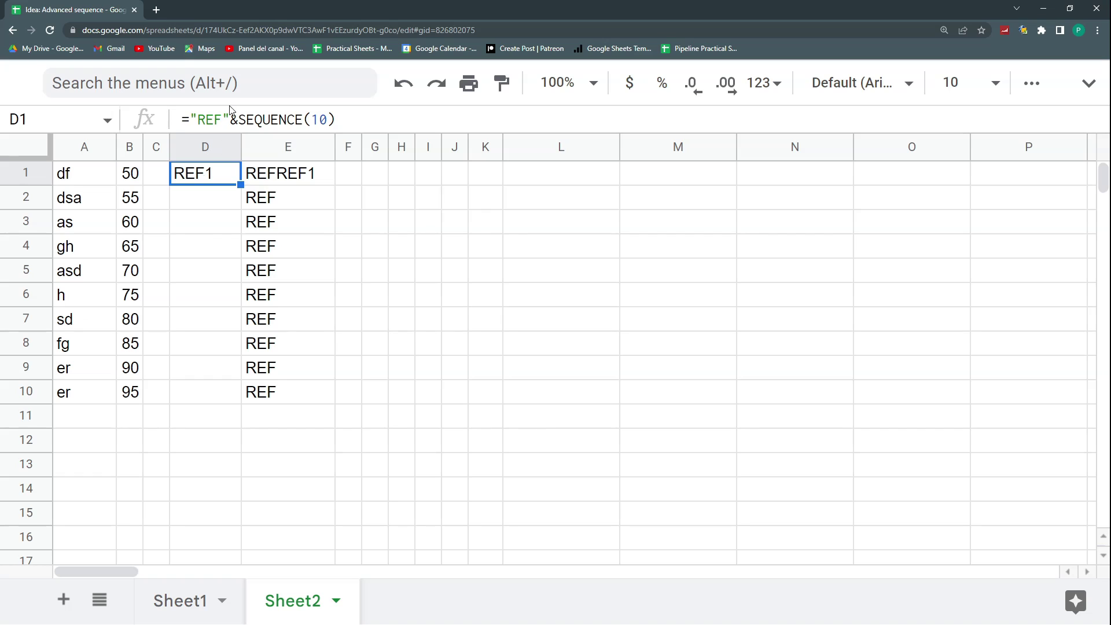
pyautogui.click(191, 119)
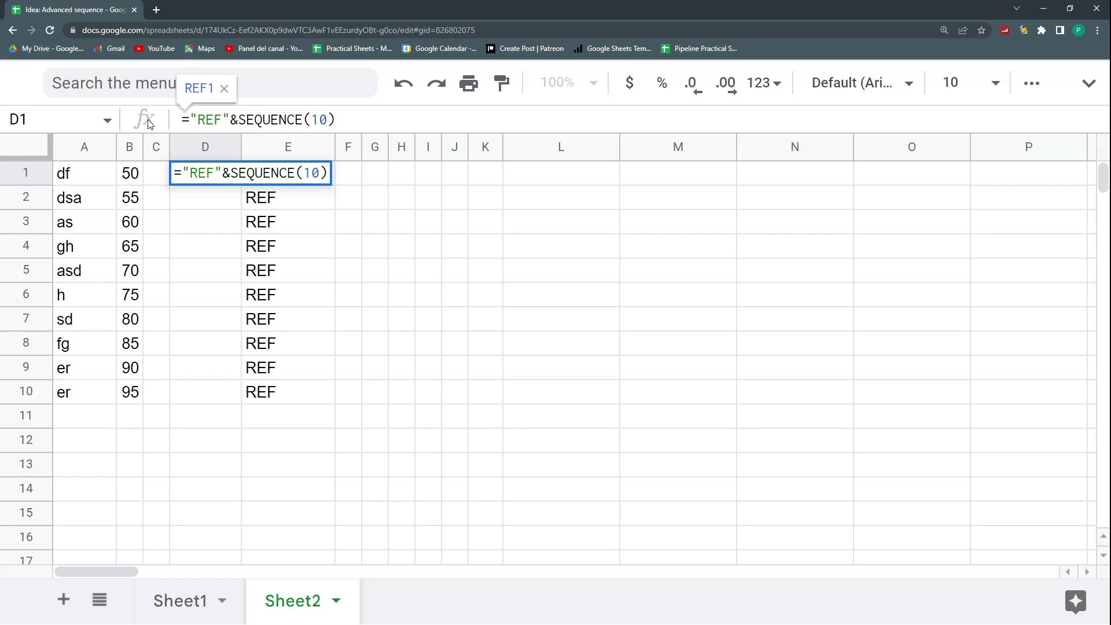
pyautogui.click(192, 176)
pyautogui.click(200, 173)
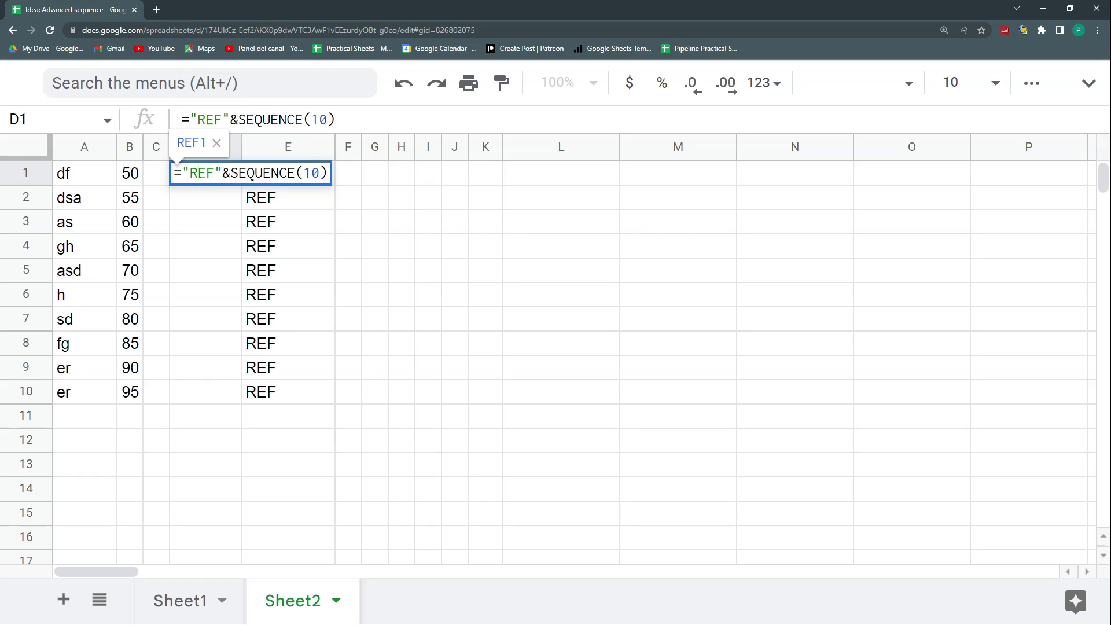
pyautogui.press('Return')
pyautogui.click(203, 173)
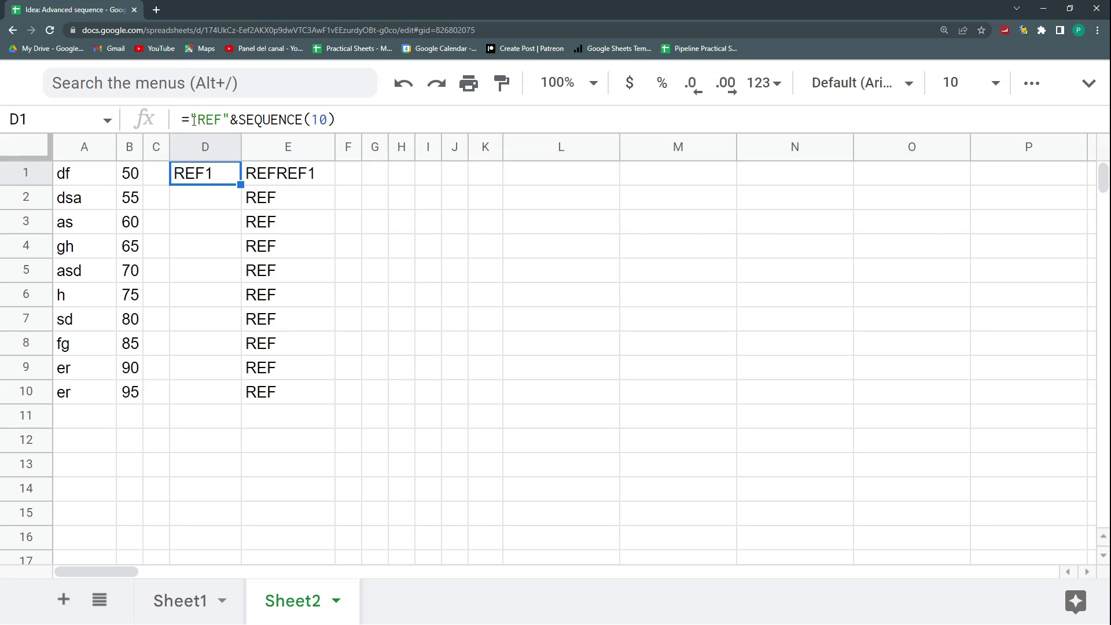
pyautogui.click(194, 119)
pyautogui.write('Array')
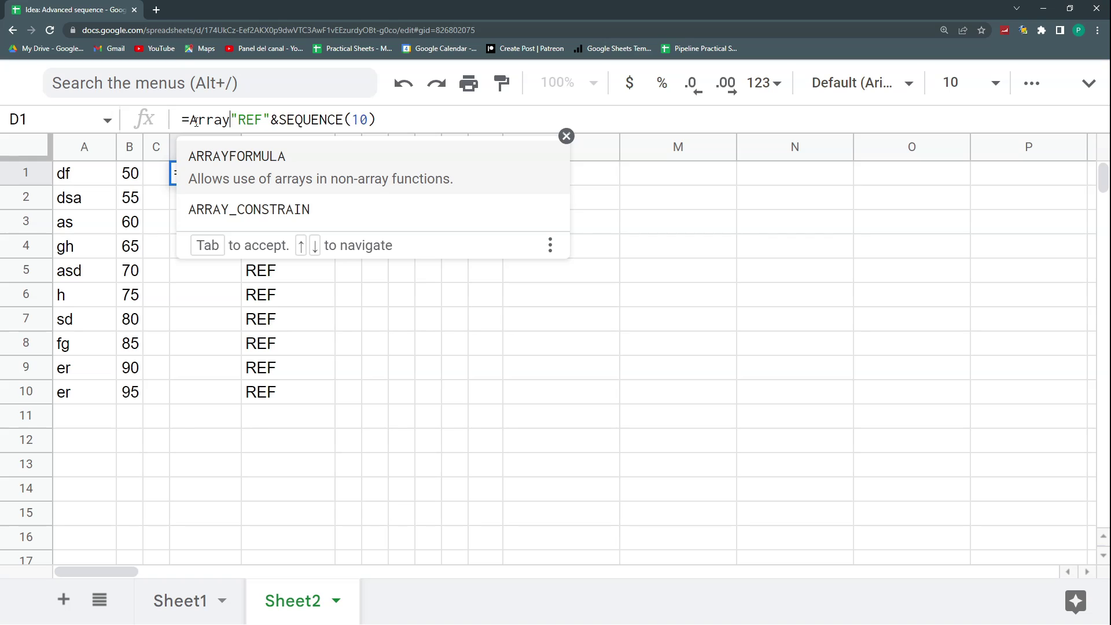
pyautogui.write('Formula')
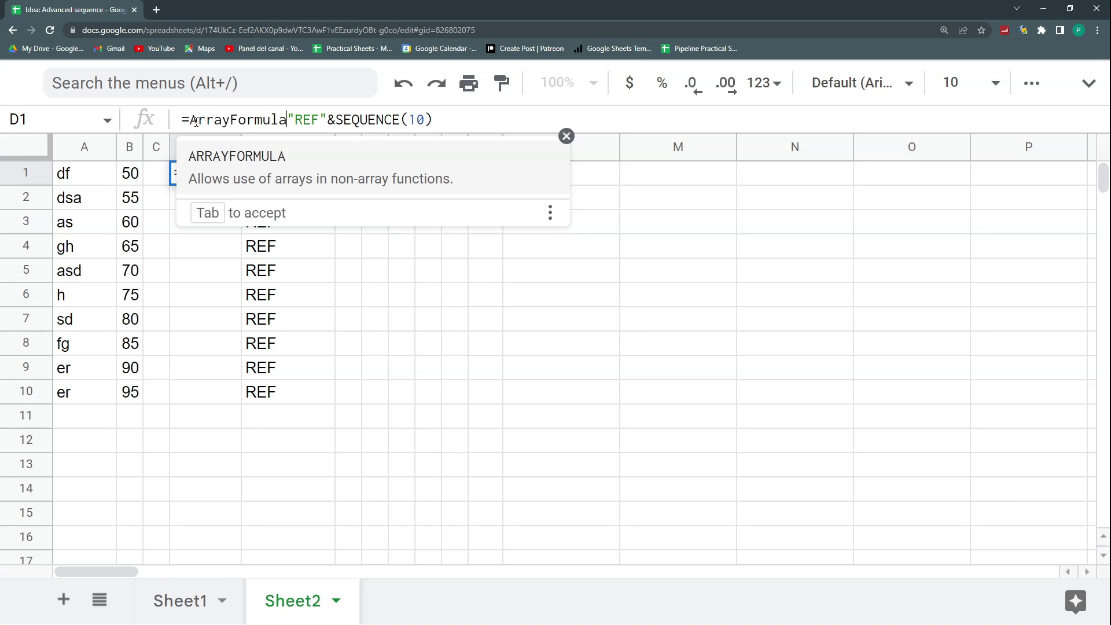
pyautogui.write('(')
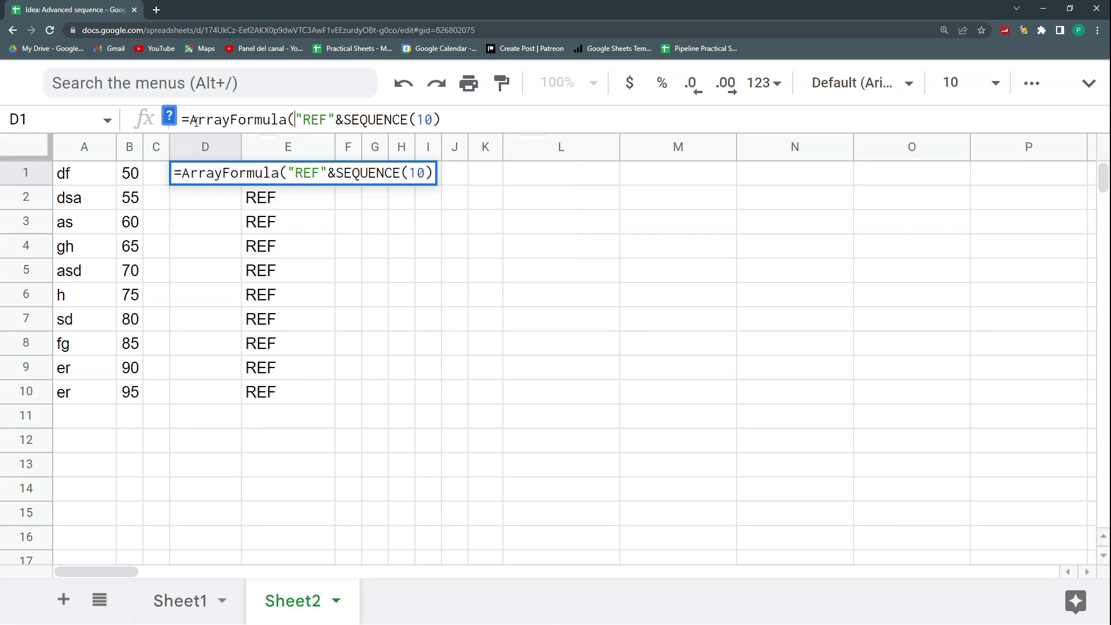
pyautogui.press('Return')
# Clear the old array formula and its results from cells E1:E10.
pyautogui.press('Up')
pyautogui.press('Right')
pyautogui.hotkey('shift', 'Down')
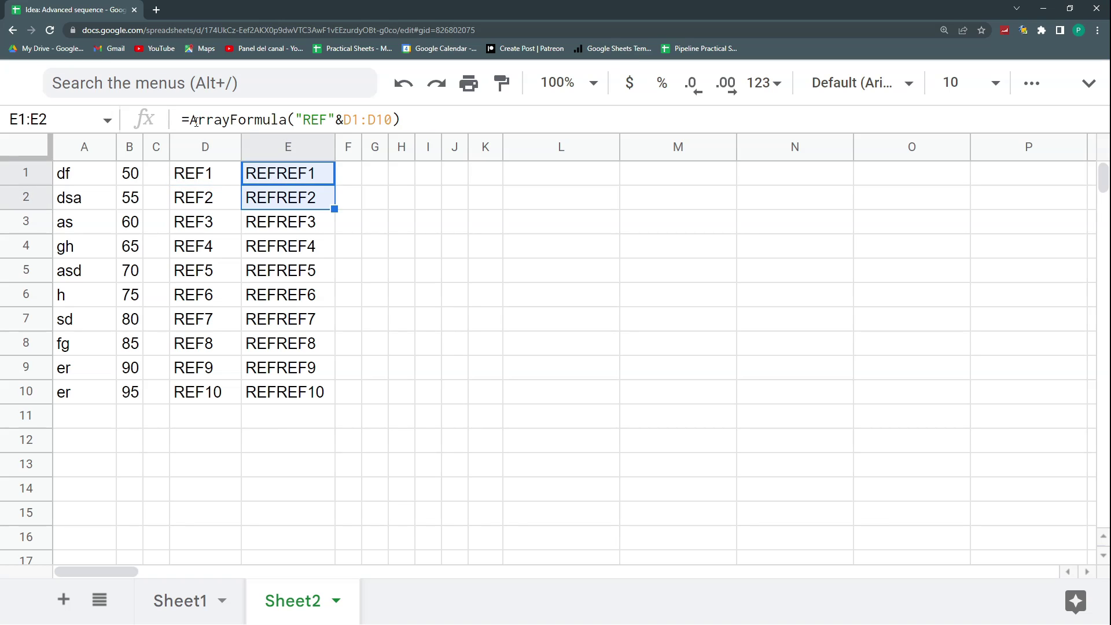
pyautogui.hotkey('shift', 'Down')
pyautogui.hotkey('shift', 'Down')
pyautogui.hotkey('shift', 'Down')
pyautogui.hotkey('shift', 'Down')
pyautogui.hotkey('shift', 'Down')
pyautogui.hotkey('shift', 'Down')
pyautogui.hotkey('shift', 'Down')
pyautogui.hotkey('shift', 'Down')
pyautogui.press('Delete')
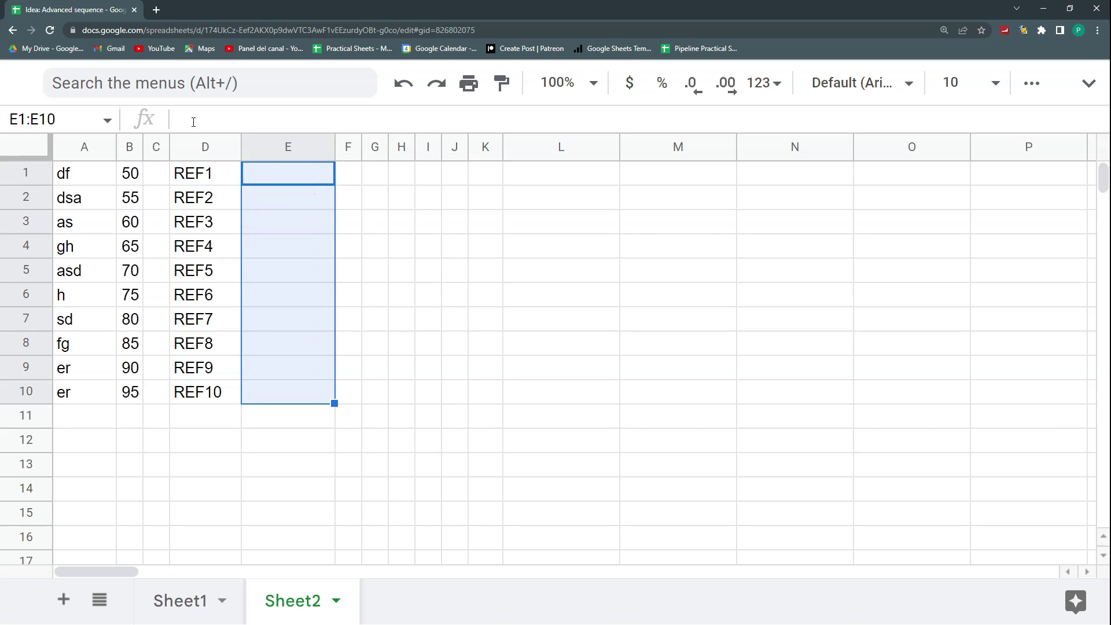
# Set the SEQUENCE row count in the D1 array formula to 20 and review the extended list.
pyautogui.click(201, 178)
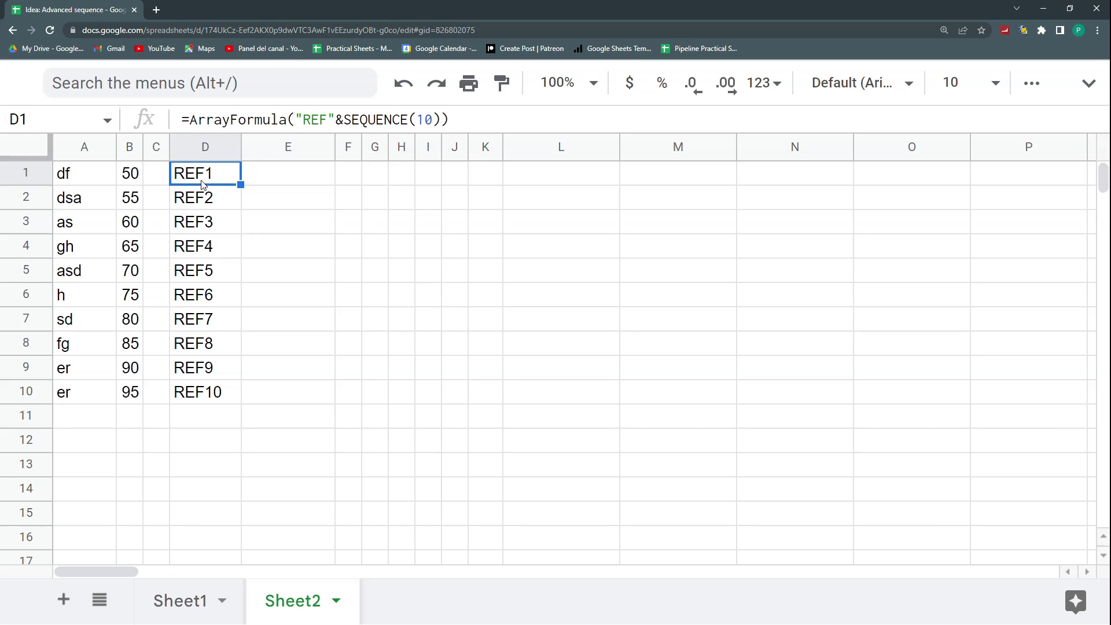
pyautogui.doubleClick(428, 119)
pyautogui.write('20')
pyautogui.press('Return')
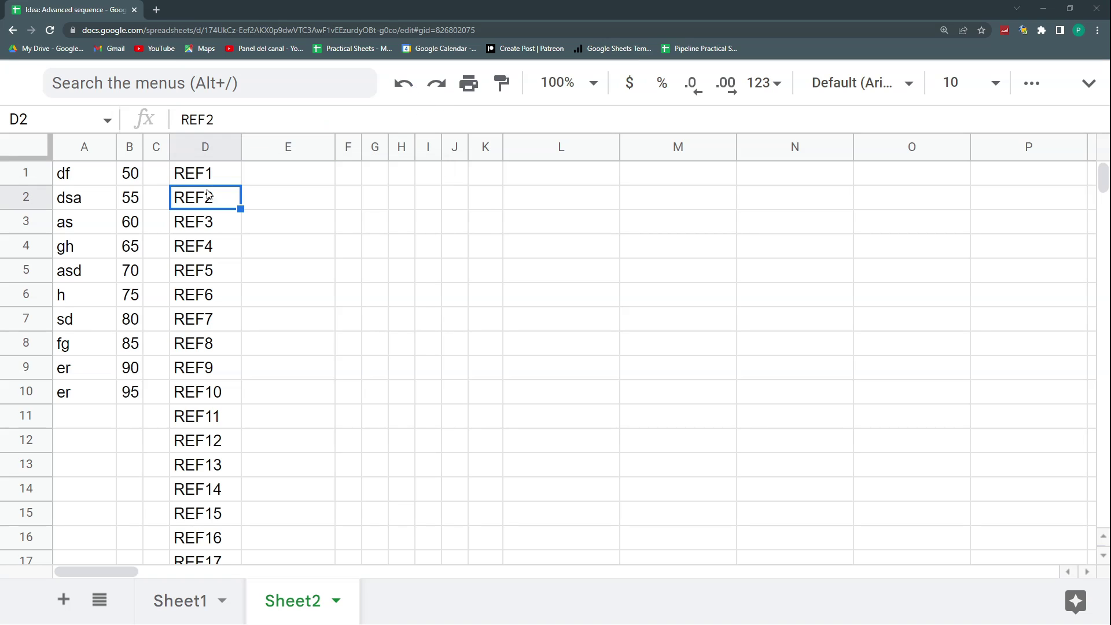
pyautogui.scroll(-5, 211, 275)
pyautogui.scroll(5, 211, 275)
# Append the text "2023" after SEQUENCE(20) inside the D1 array formula using the & operator.
pyautogui.click(210, 179)
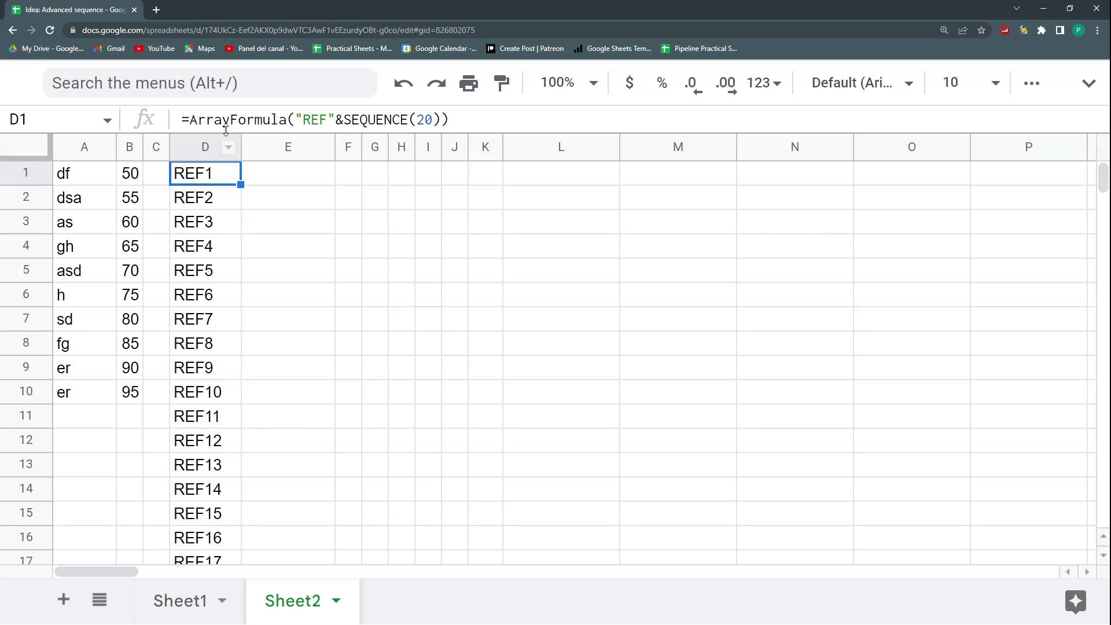
pyautogui.click(443, 120)
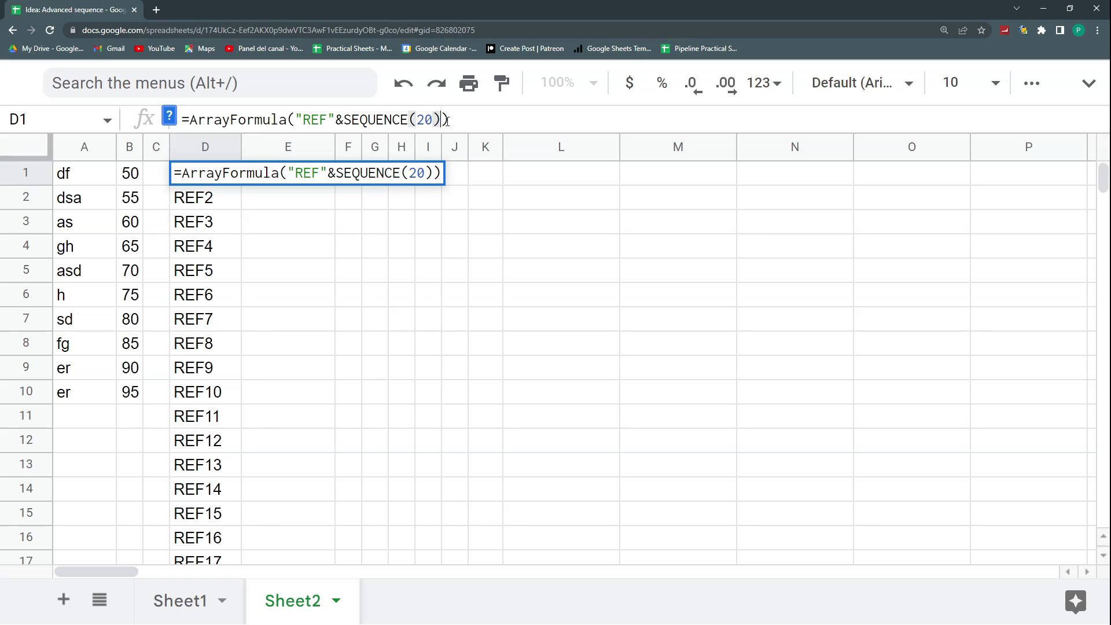
pyautogui.write('&"')
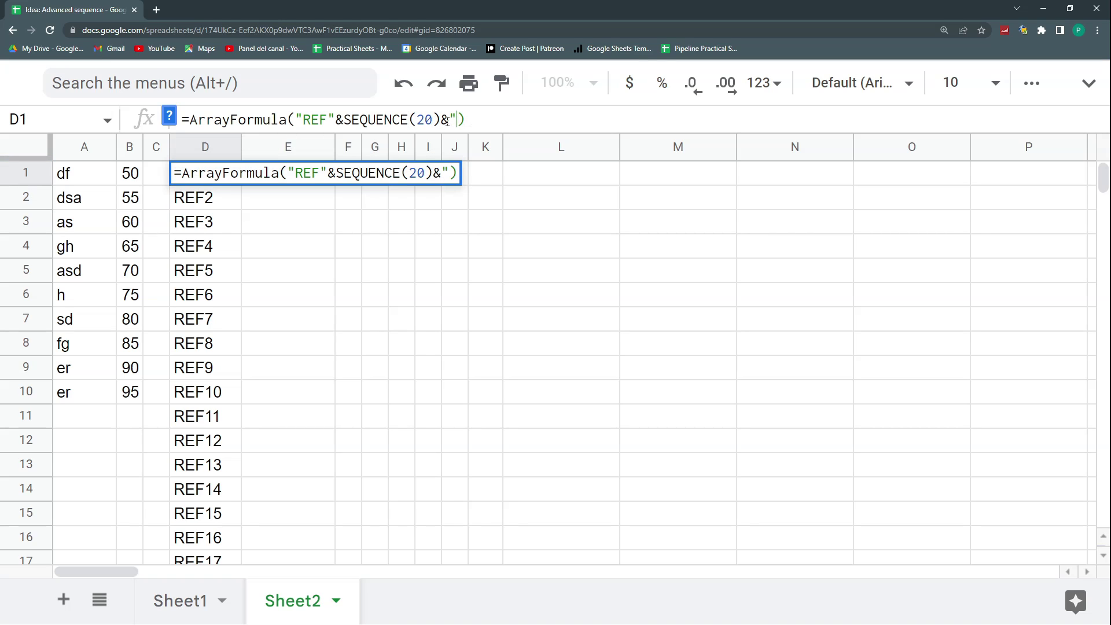
pyautogui.write('2023"')
pyautogui.press('Return')
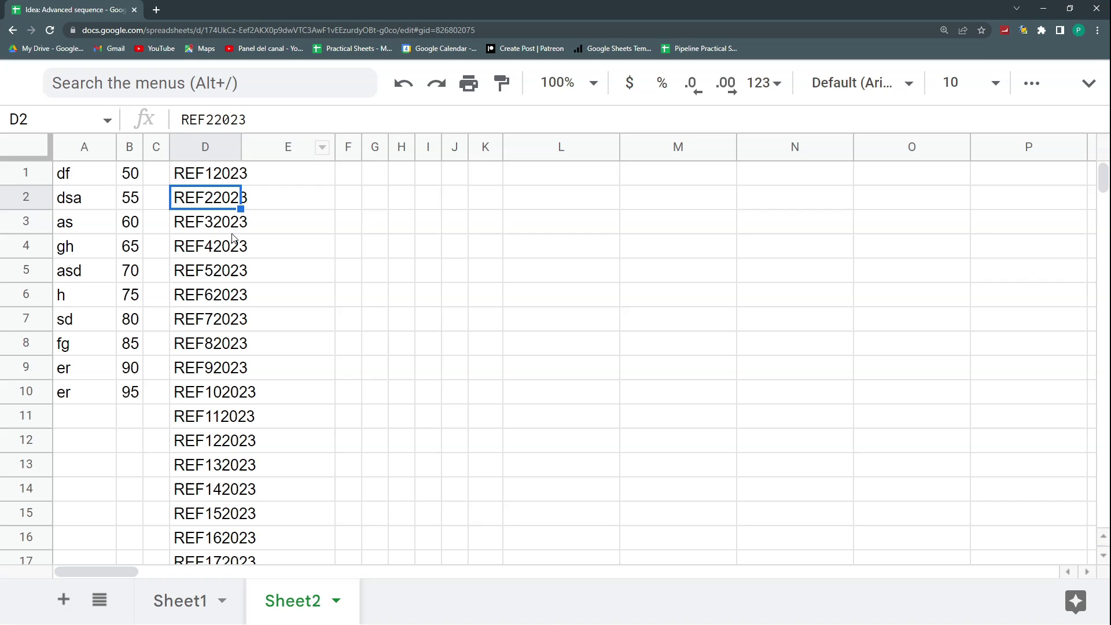
# Add hyphen separators to the D1 formula so it reads =ArrayFormula("REF-"&SEQUENCE(20)&"-2023").
pyautogui.click(205, 180)
pyautogui.click(326, 120)
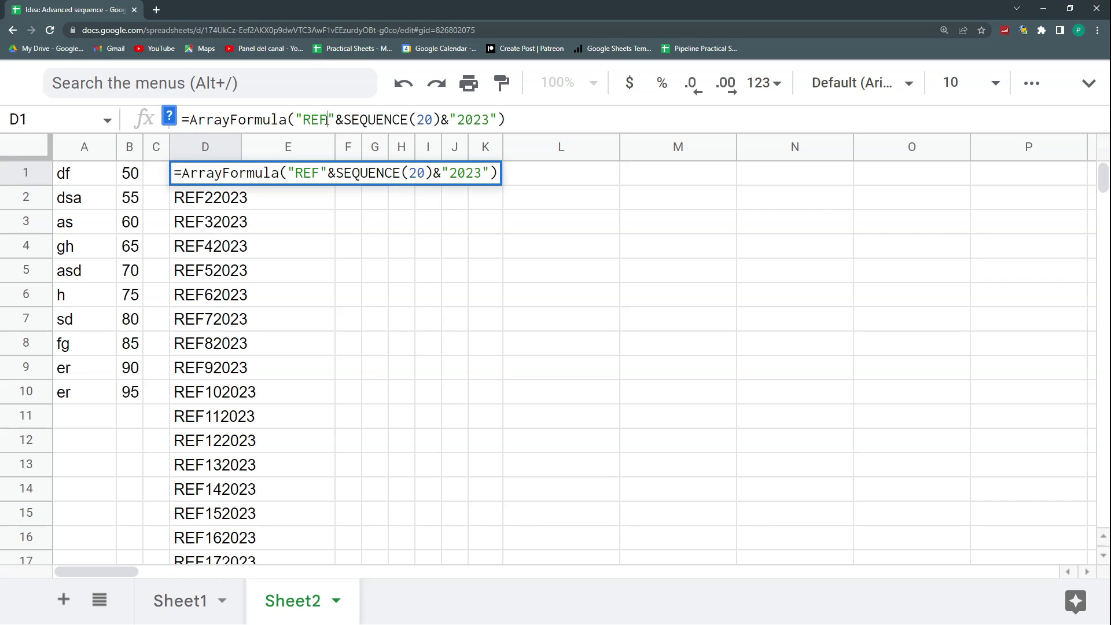
pyautogui.write('-')
pyautogui.click(467, 119)
pyautogui.write('-')
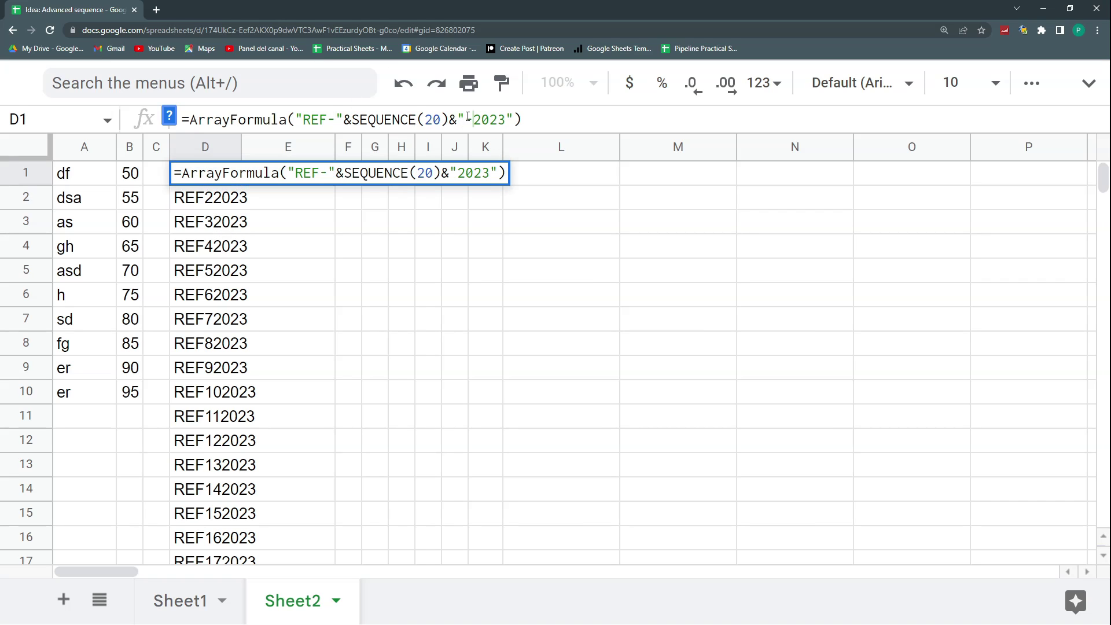
pyautogui.press('Return')
pyautogui.scroll(-1, 214, 189)
pyautogui.scroll(-5, 214, 188)
pyautogui.scroll(6, 242, 284)
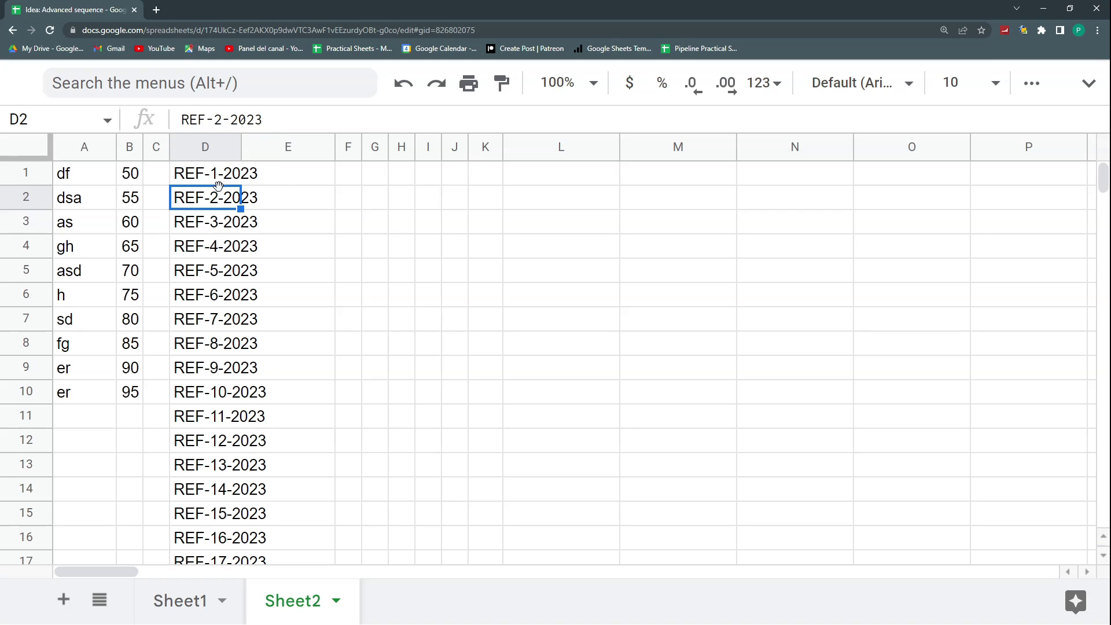
# Widen column D so the full reference codes fit, and narrow the empty column E.
pyautogui.moveTo(242, 147); pyautogui.dragTo(293, 149)
pyautogui.click(241, 182)
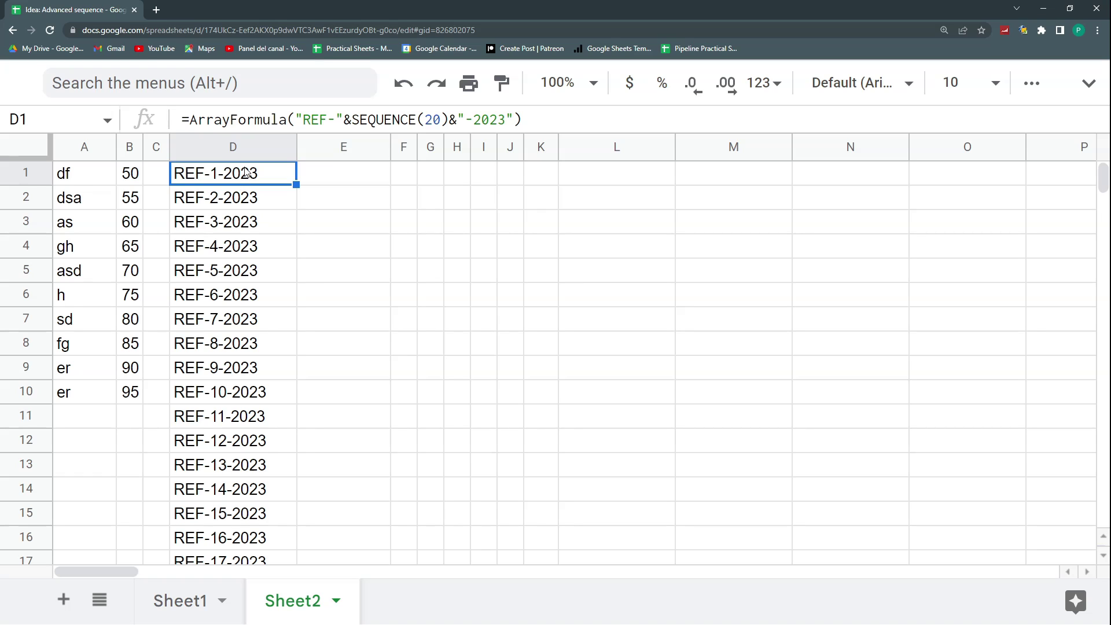
pyautogui.moveTo(388, 147); pyautogui.dragTo(322, 148)
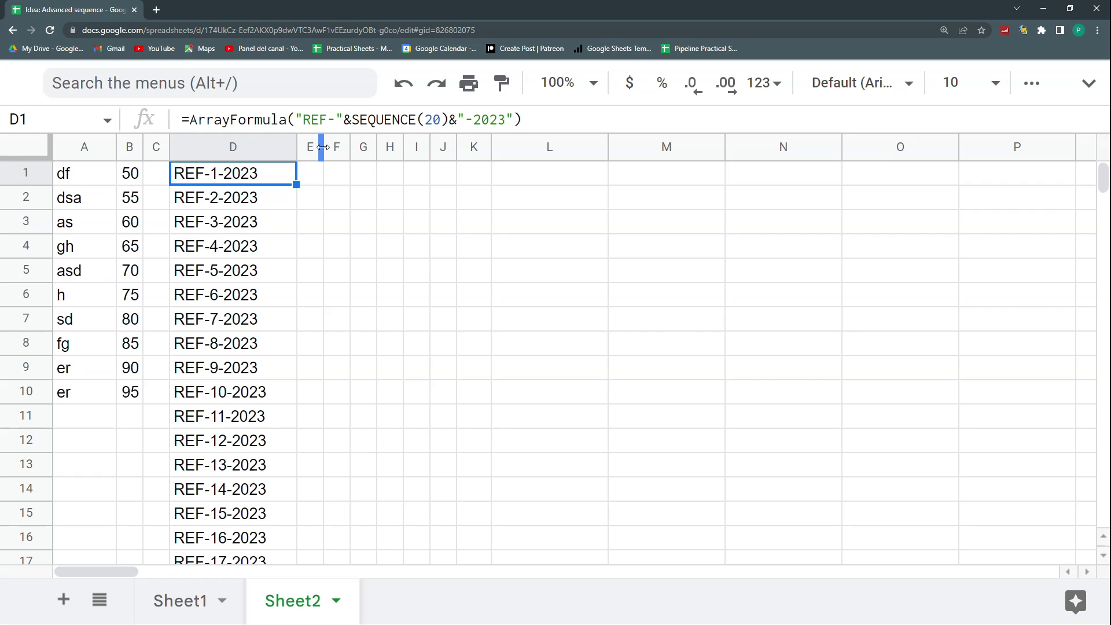
pyautogui.moveTo(295, 120); pyautogui.dragTo(189, 120)
pyautogui.press('Escape')
pyautogui.moveTo(296, 150); pyautogui.dragTo(289, 150)
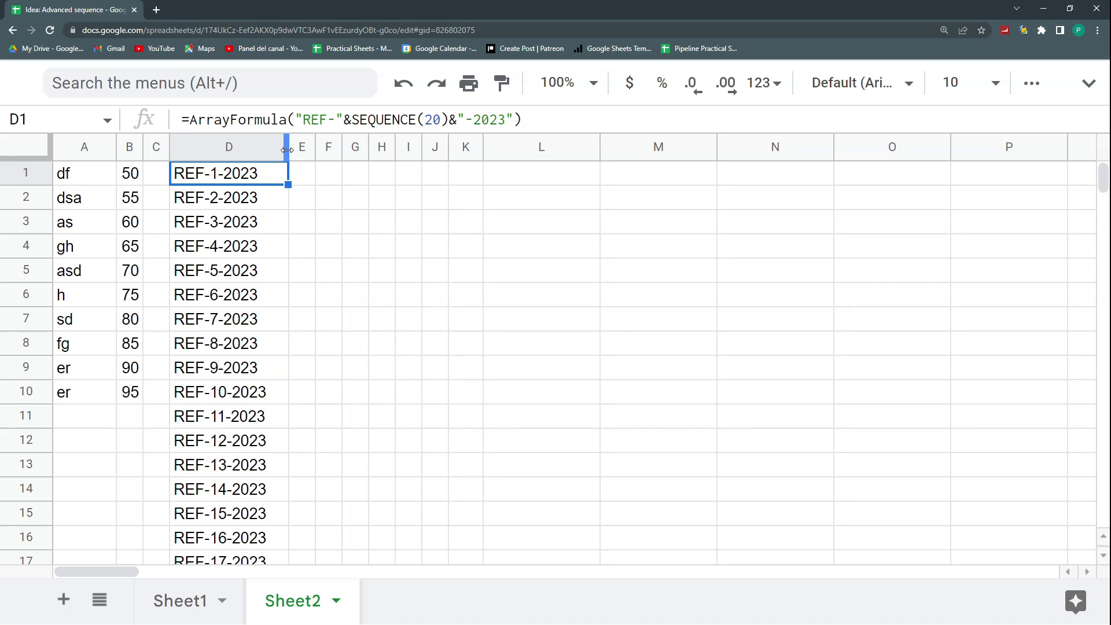
# Enter =SEQUENCE(10) in cell F1.
pyautogui.click(335, 178)
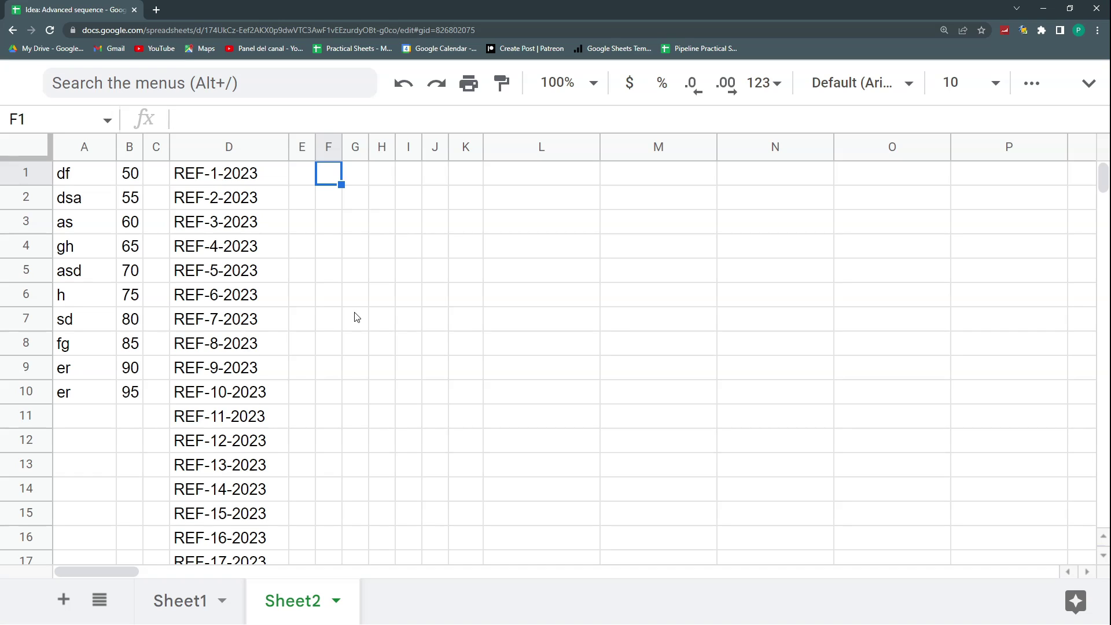
pyautogui.write('=')
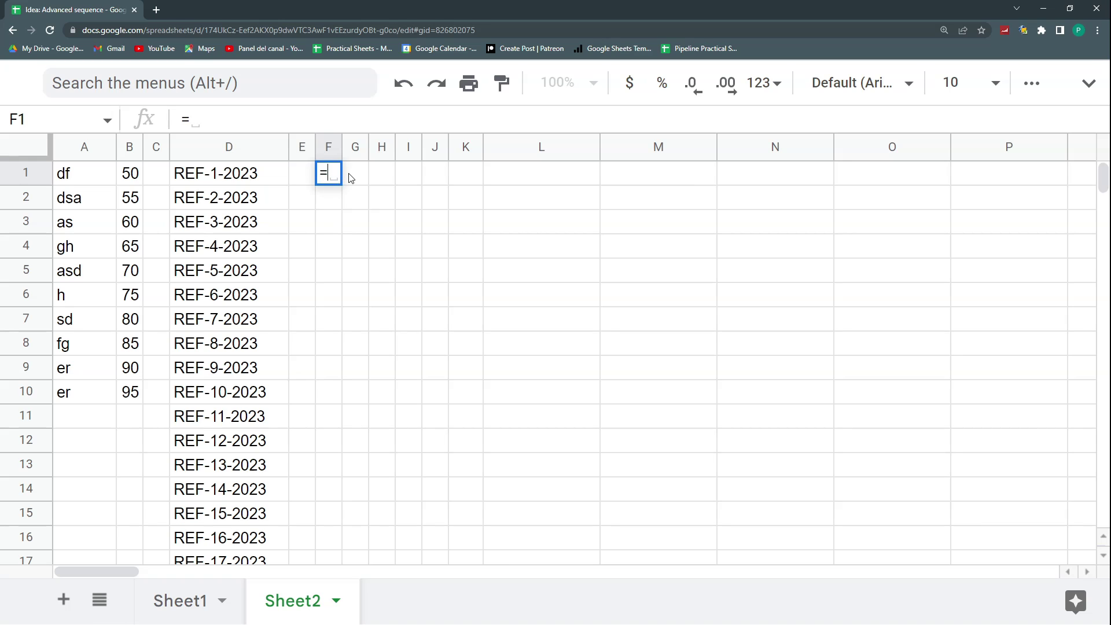
pyautogui.write('ind')
pyautogui.press('BackSpace')
pyautogui.press('BackSpace')
pyautogui.press('BackSpace')
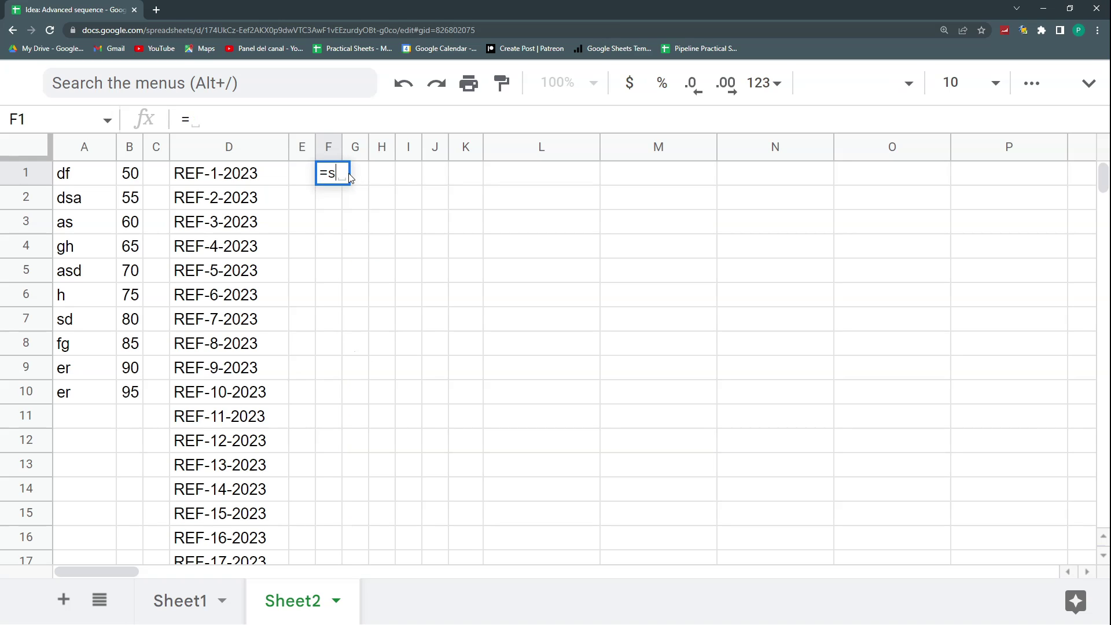
pyautogui.write('seque')
pyautogui.press('Tab')
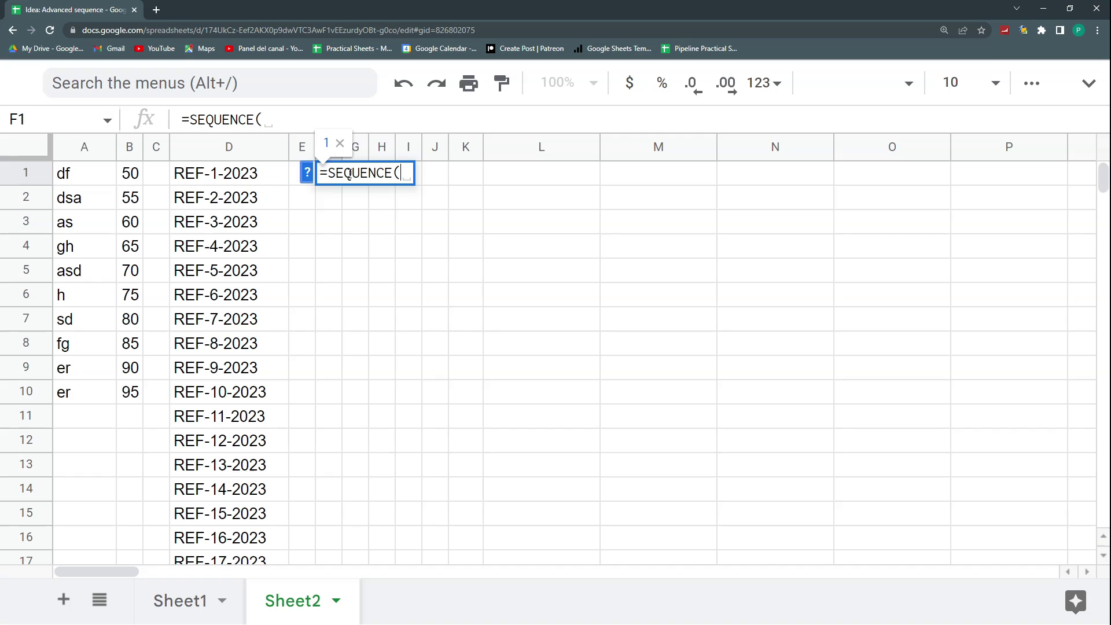
pyautogui.write('10)')
pyautogui.press('Return')
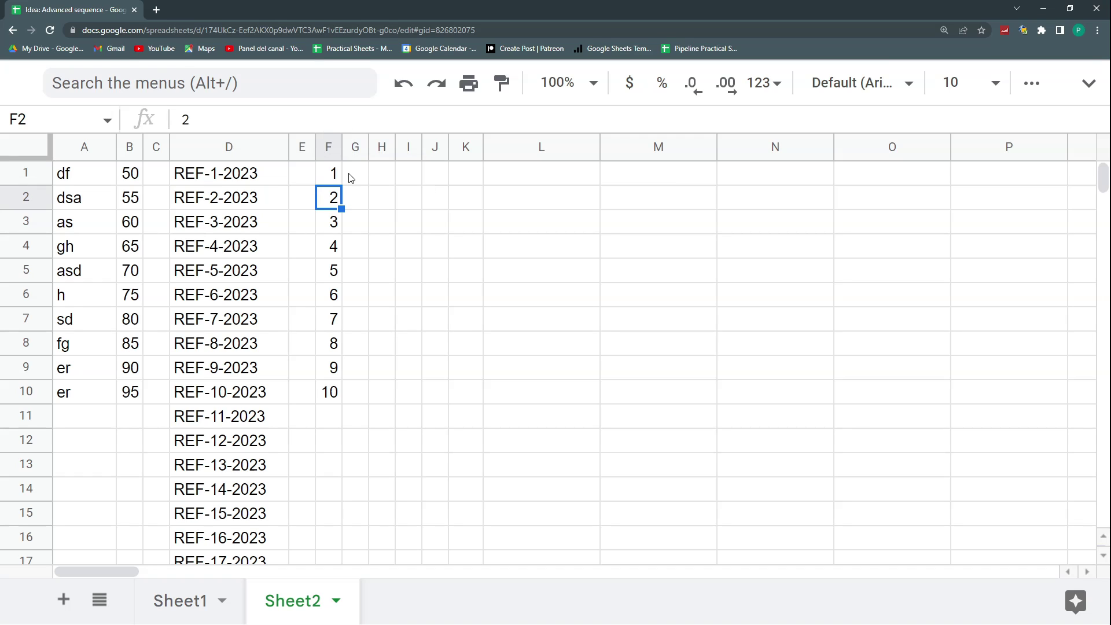
# Divide the sequence in F1 by 10 so the formula reads =SEQUENCE(10)/10.
pyautogui.click(337, 177)
pyautogui.click(293, 119)
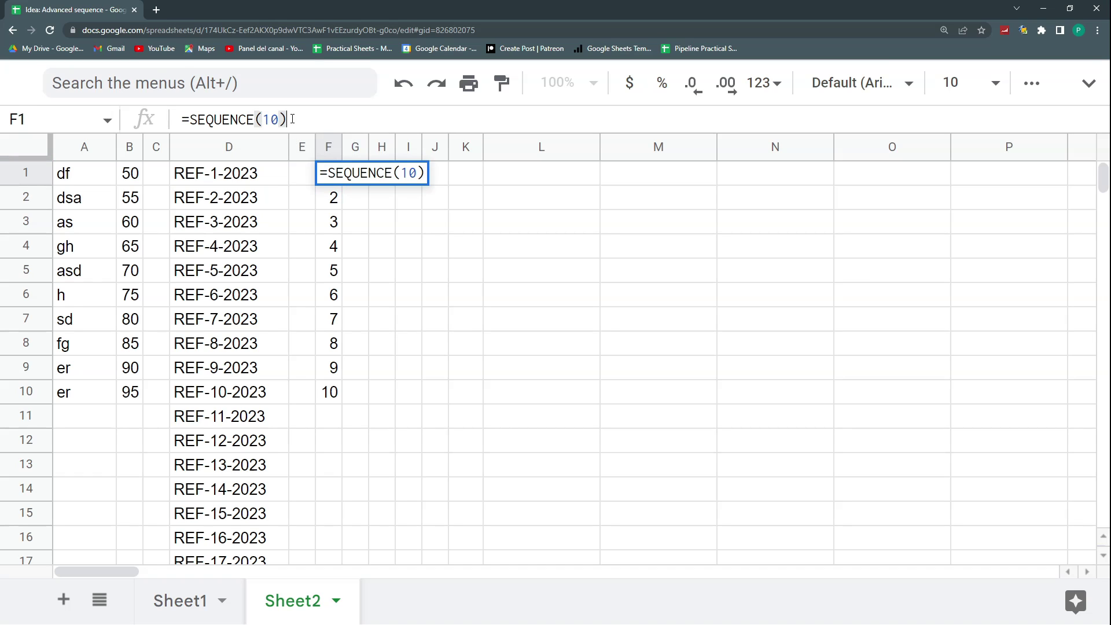
pyautogui.write('/10')
pyautogui.press('Return')
pyautogui.press('Up')
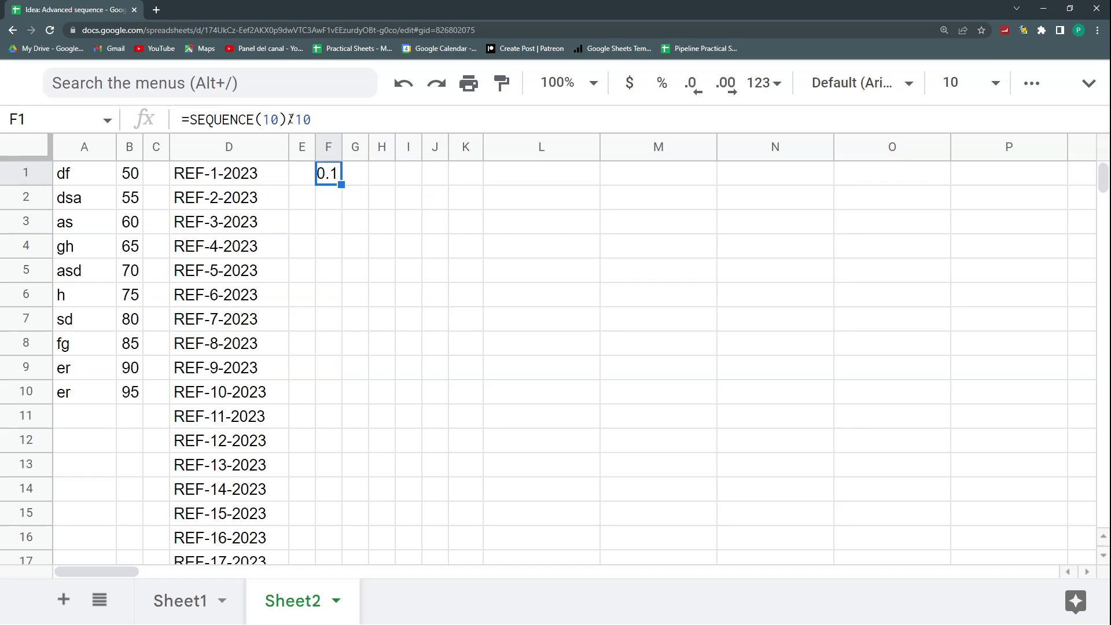
# Turn F1 into the array formula =ArrayFormula(SEQUENCE(10)/10), using D1 as reference, and widen column F slightly.
pyautogui.click(241, 183)
pyautogui.doubleClick(297, 120)
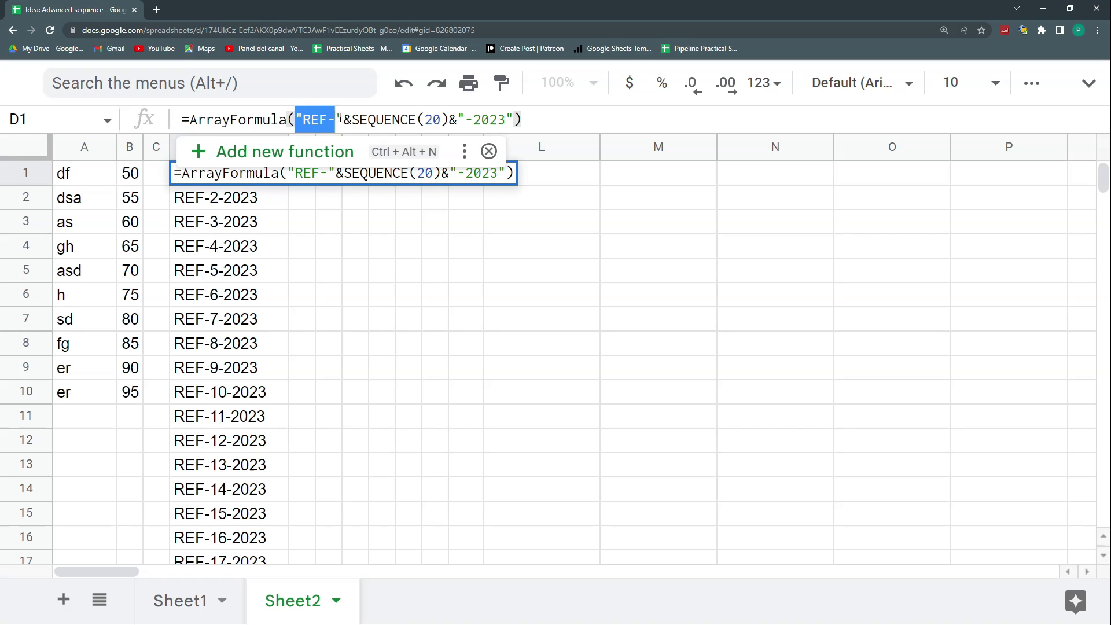
pyautogui.press('Escape')
pyautogui.click(330, 181)
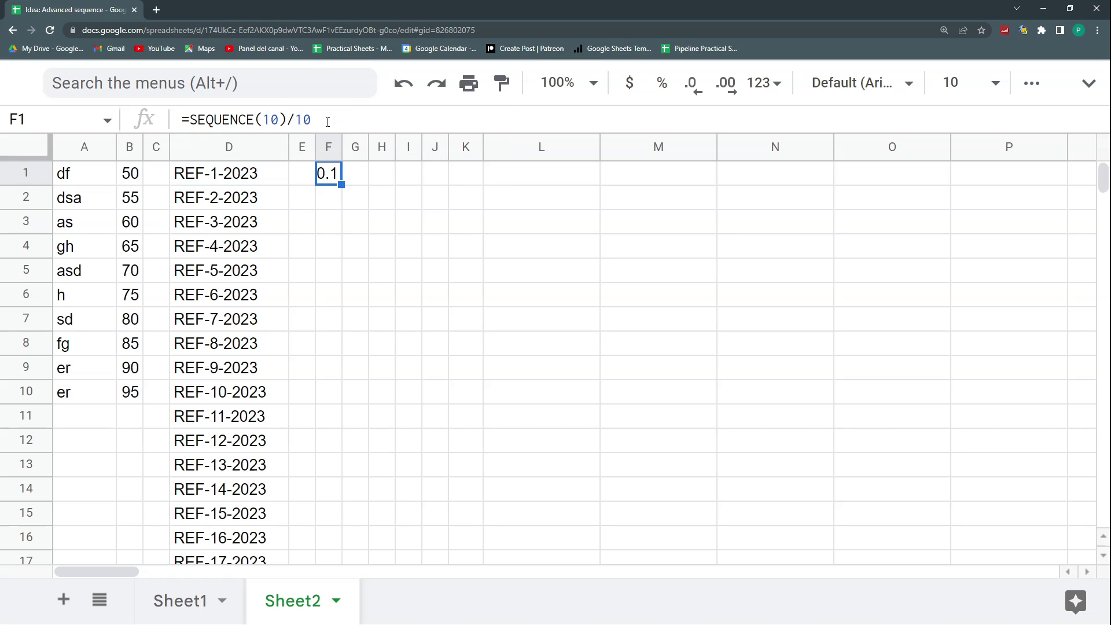
pyautogui.doubleClick(300, 120)
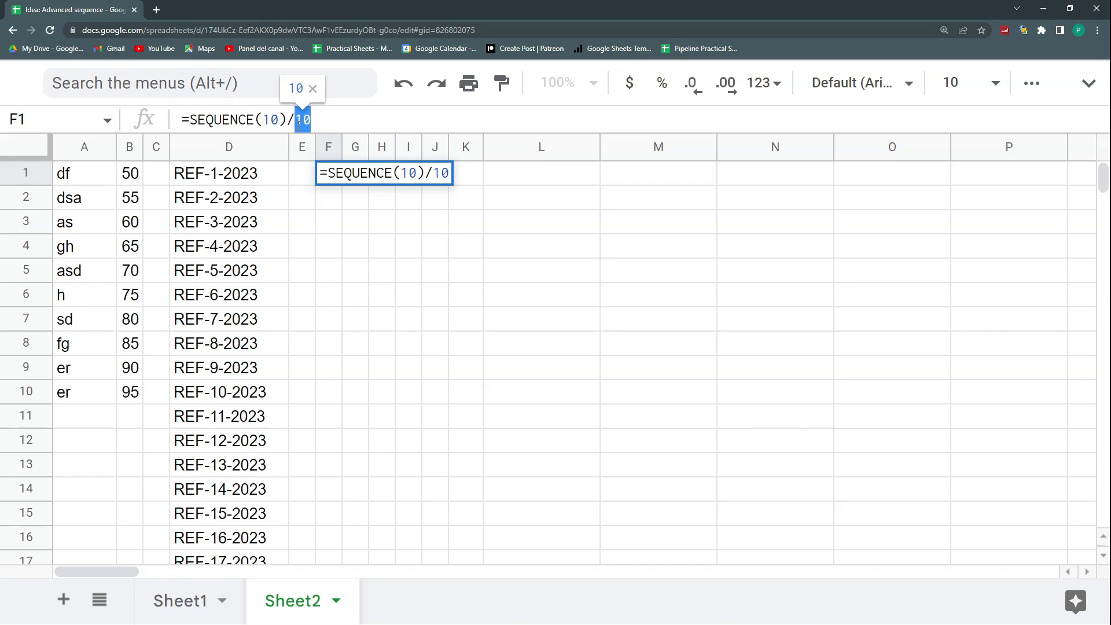
pyautogui.click(230, 121)
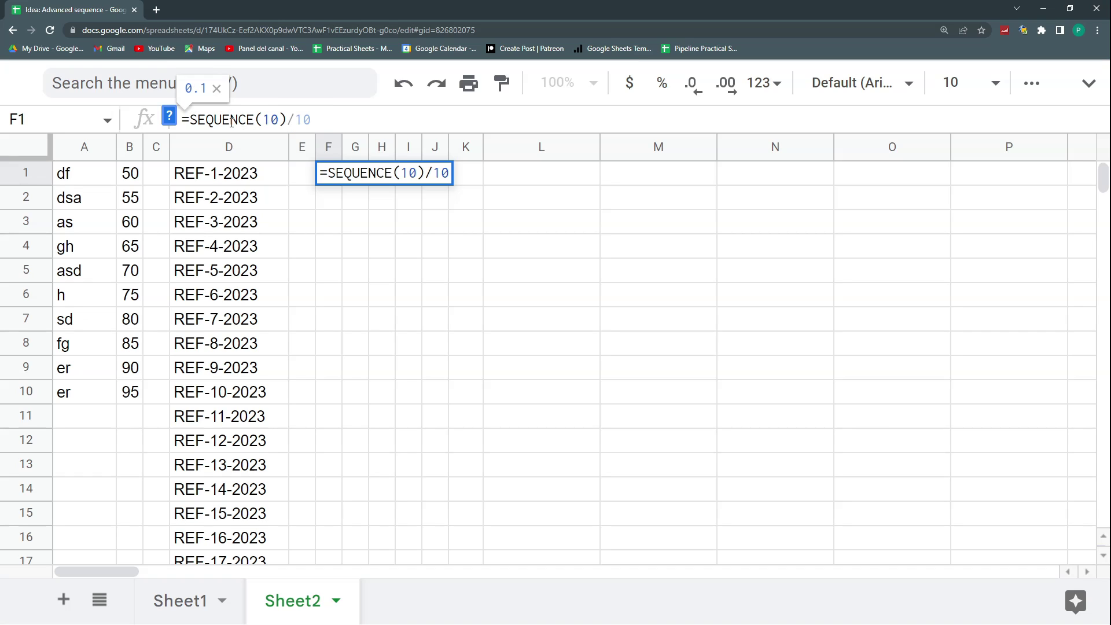
pyautogui.hotkey('ctrl', 'shift', 'Return')
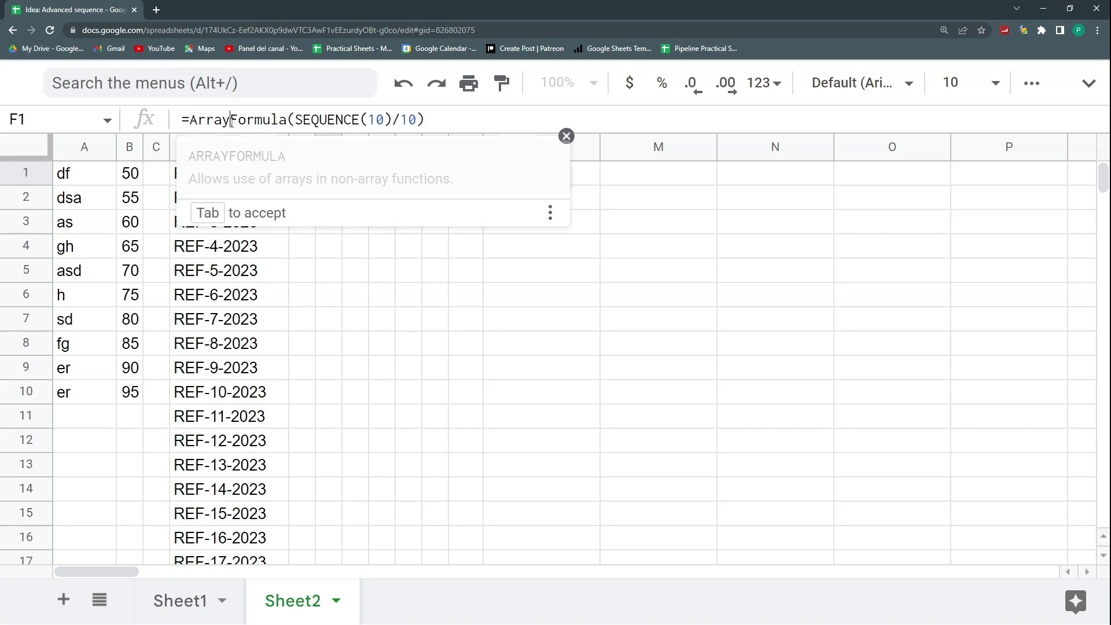
pyautogui.press('Return')
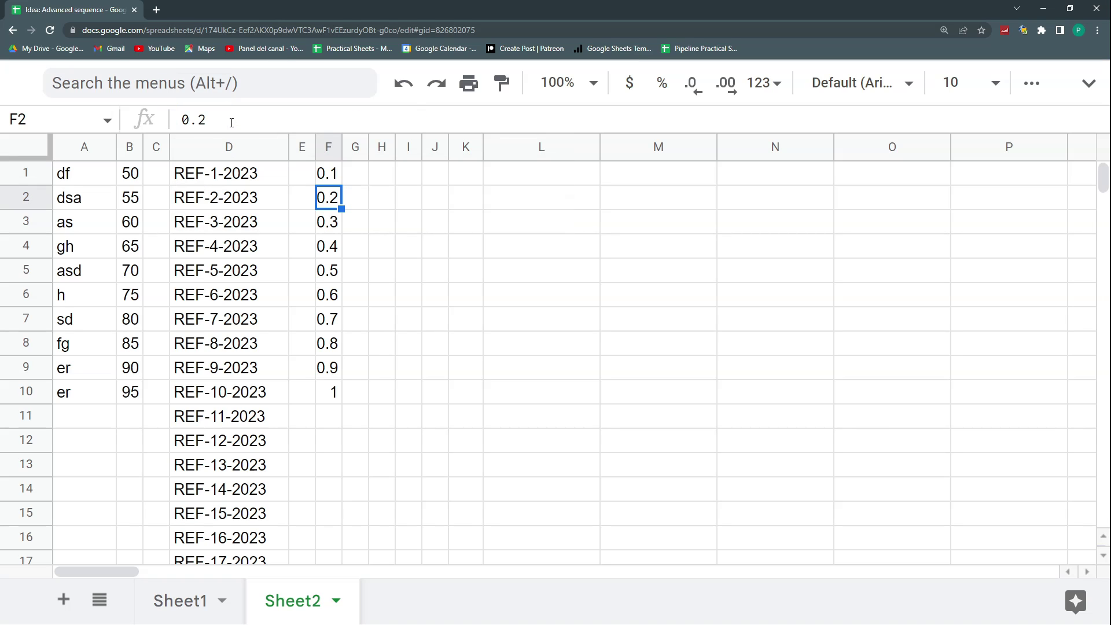
pyautogui.moveTo(369, 149); pyautogui.dragTo(374, 150)
pyautogui.click(354, 175)
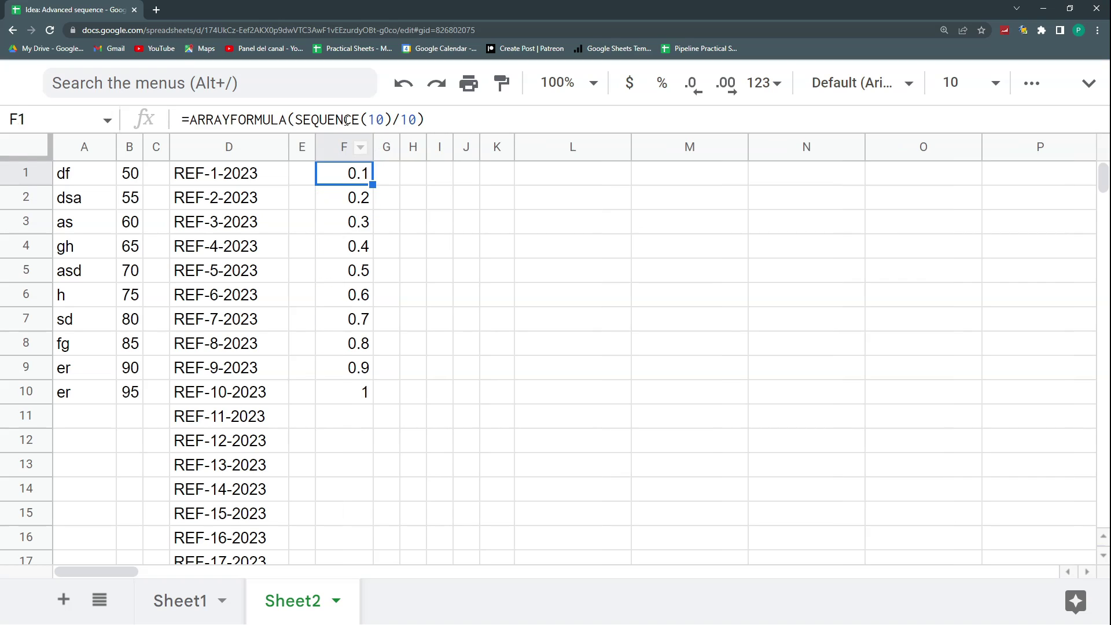
# Raise the number of rows in F1's sequence to 100 so the formula reads =ARRAYFORMULA(SEQUENCE(100)/10).
pyautogui.click(385, 120)
pyautogui.write('0')
pyautogui.press('Return')
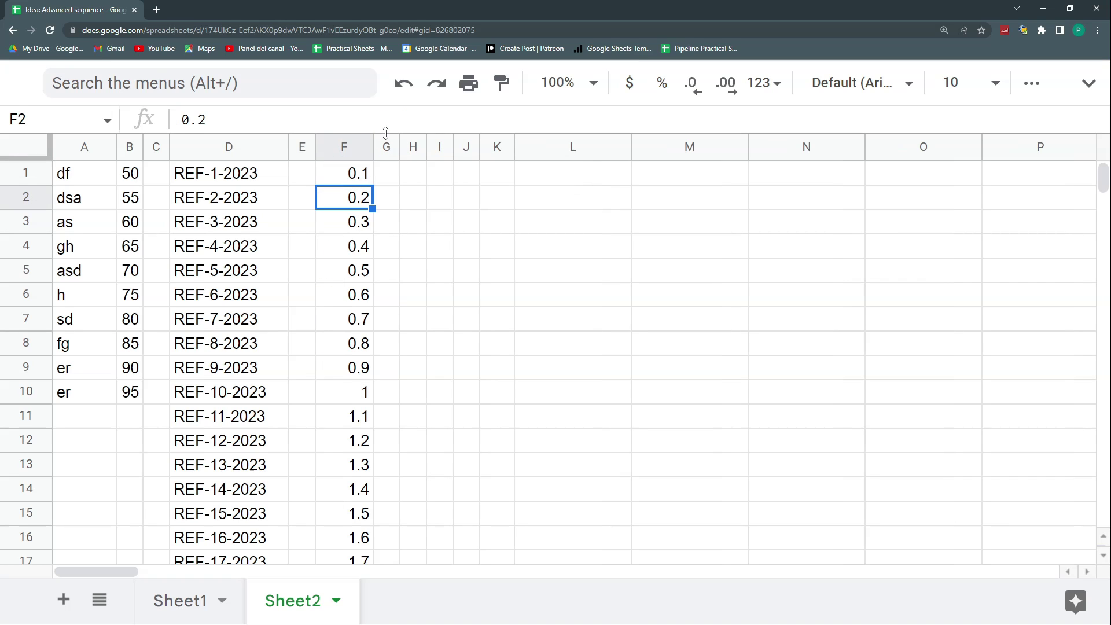
pyautogui.scroll(-4, 368, 239)
pyautogui.scroll(4, 369, 239)
# Change the divisor in F1 to 100 so the formula reads =ARRAYFORMULA(SEQUENCE(100)/100).
pyautogui.click(423, 118)
pyautogui.write('0')
pyautogui.press('Return')
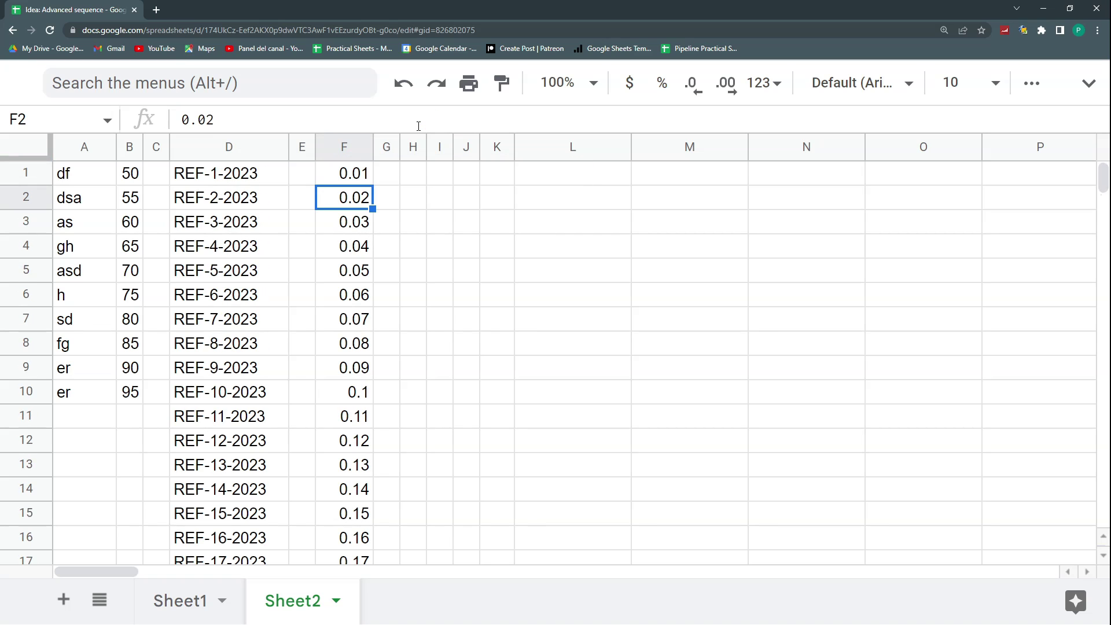
# Widen the empty column H to make room for a new list.
pyautogui.click(388, 207)
pyautogui.click(417, 174)
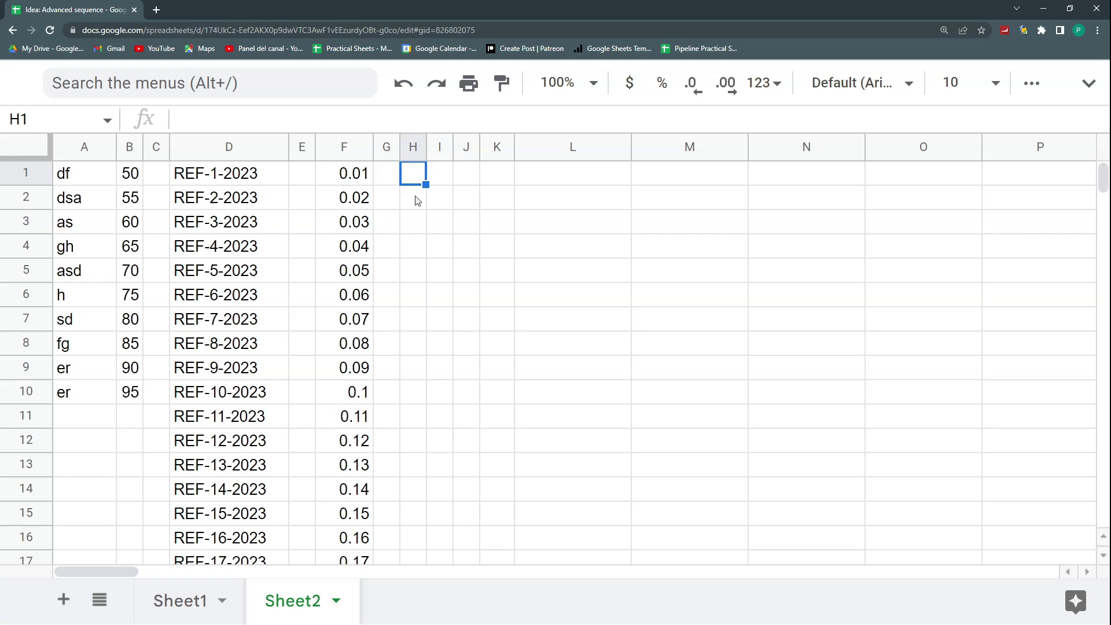
pyautogui.moveTo(426, 149); pyautogui.dragTo(472, 152)
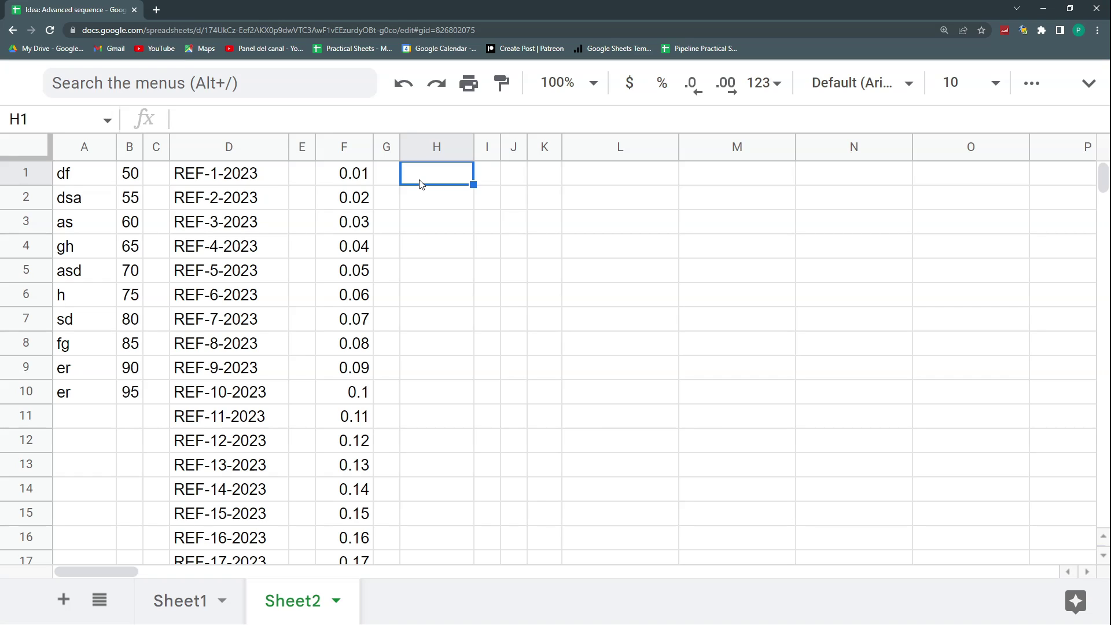
# Enter the ordinals 1st, 2nd, 3rd, 4th and 5th in cells H1 to H5.
pyautogui.write('1st')
pyautogui.press('Return')
pyautogui.write('2nd')
pyautogui.press('Return')
pyautogui.write('3rd')
pyautogui.press('Return')
pyautogui.write('4th')
pyautogui.press('Return')
pyautogui.write('5th')
pyautogui.press('Return')
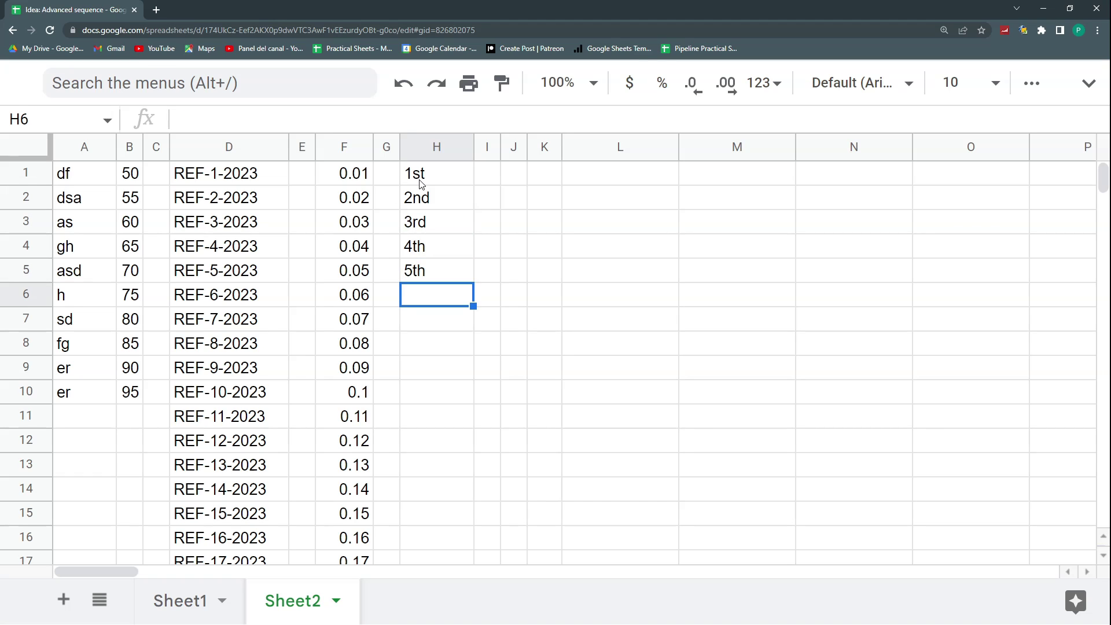
pyautogui.press('Up')
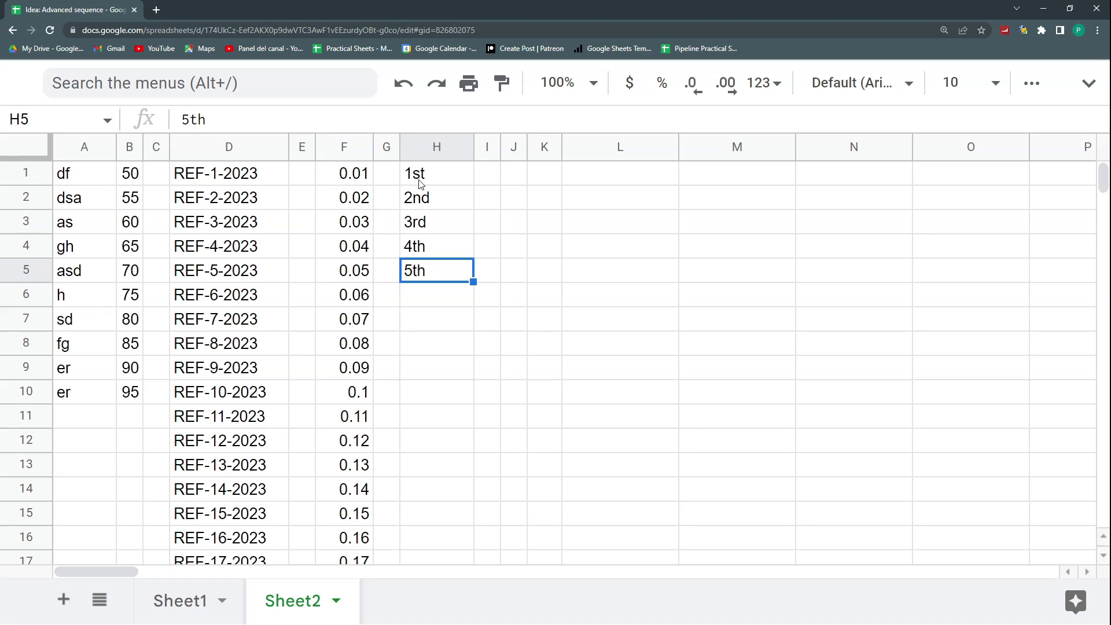
# Replace the content of H1 with the array formula =ArrayFormula(SEQUENCE(10)&"th").
pyautogui.click(421, 183)
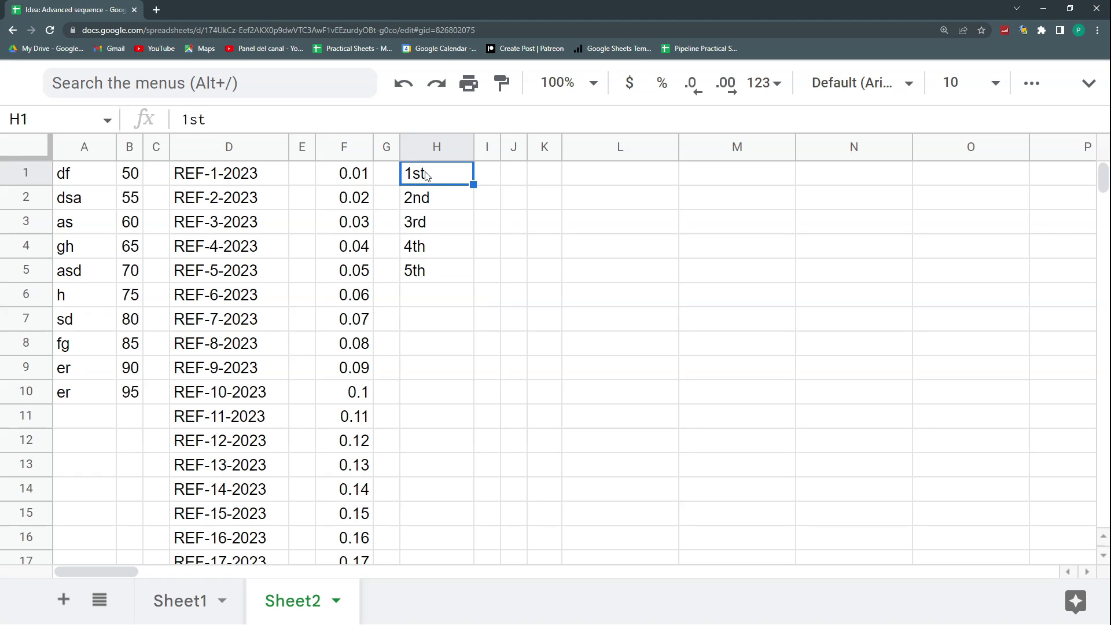
pyautogui.click(242, 177)
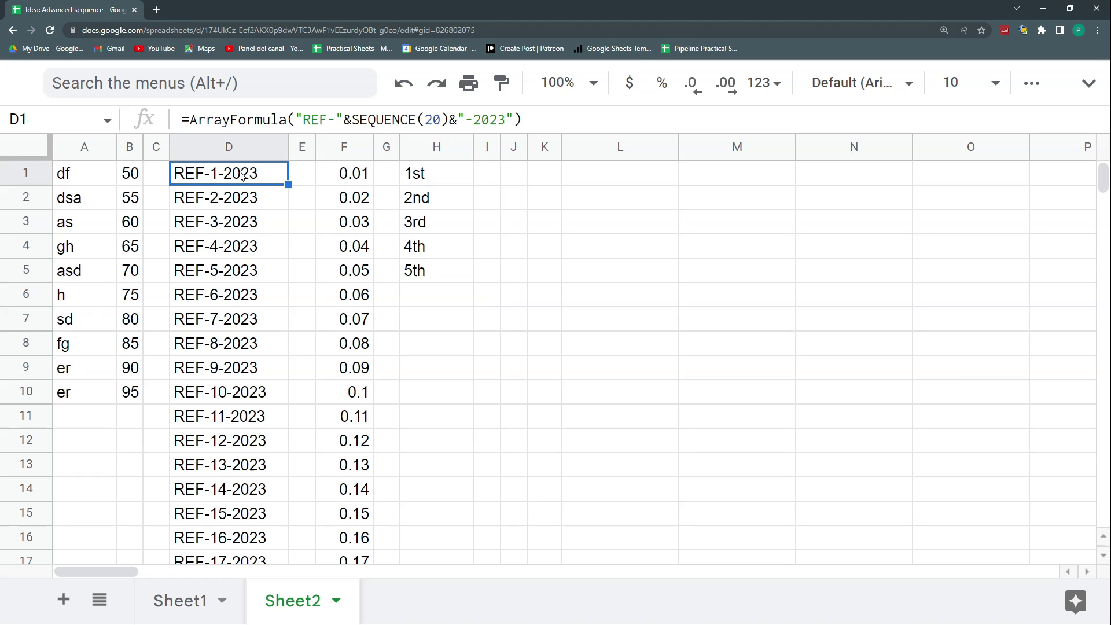
pyautogui.click(426, 175)
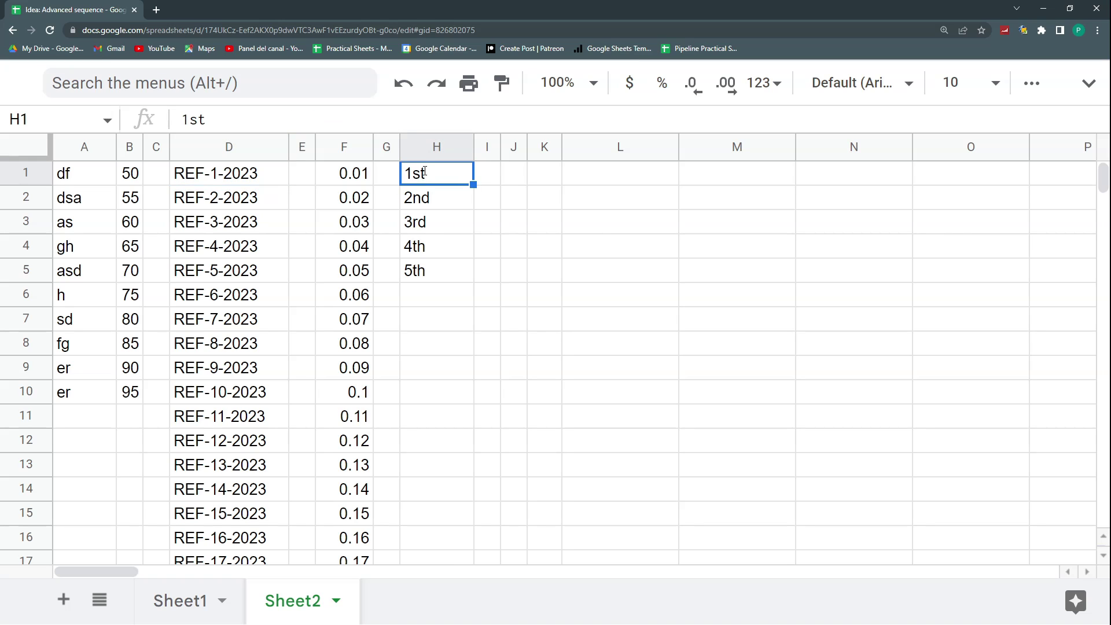
pyautogui.write('=i')
pyautogui.press('BackSpace')
pyautogui.write('seqe')
pyautogui.press('BackSpace')
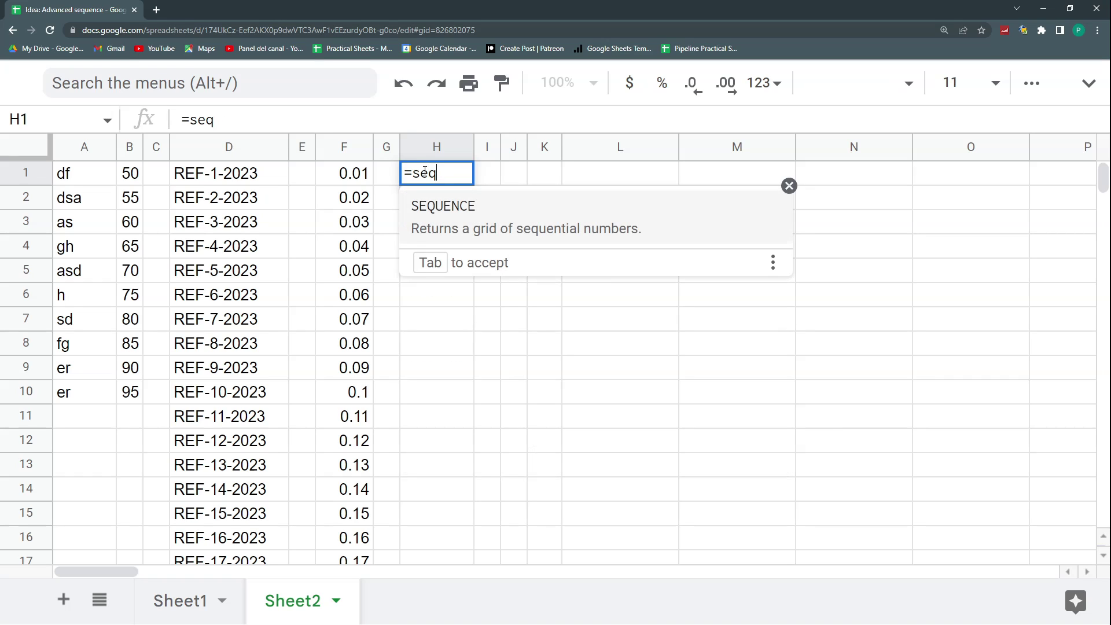
pyautogui.press('Tab')
pyautogui.write('10')
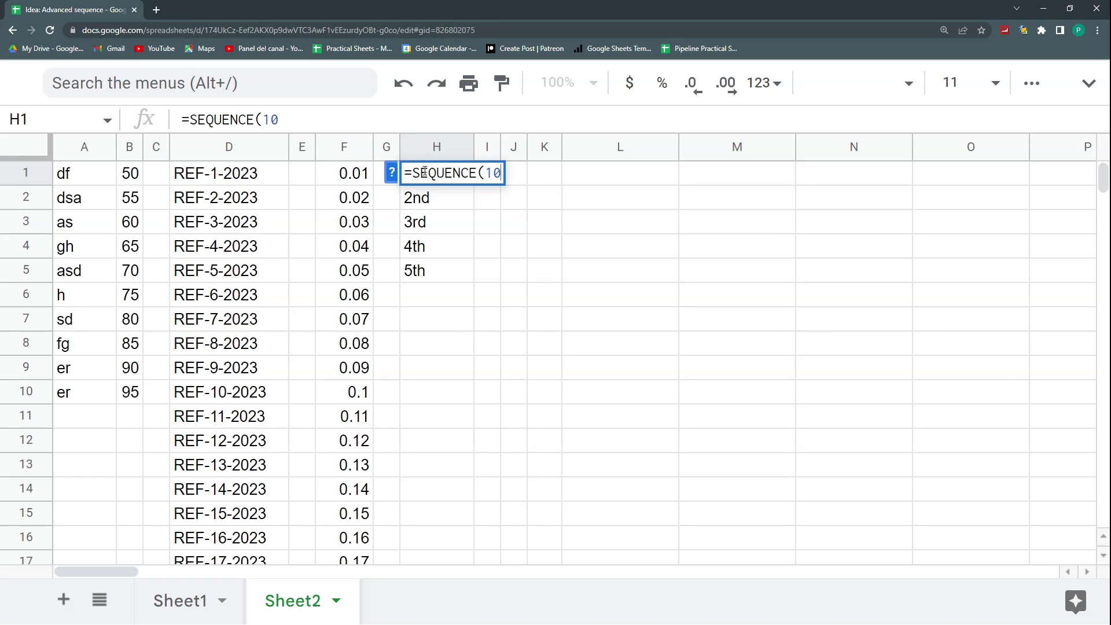
pyautogui.write(')&"th"')
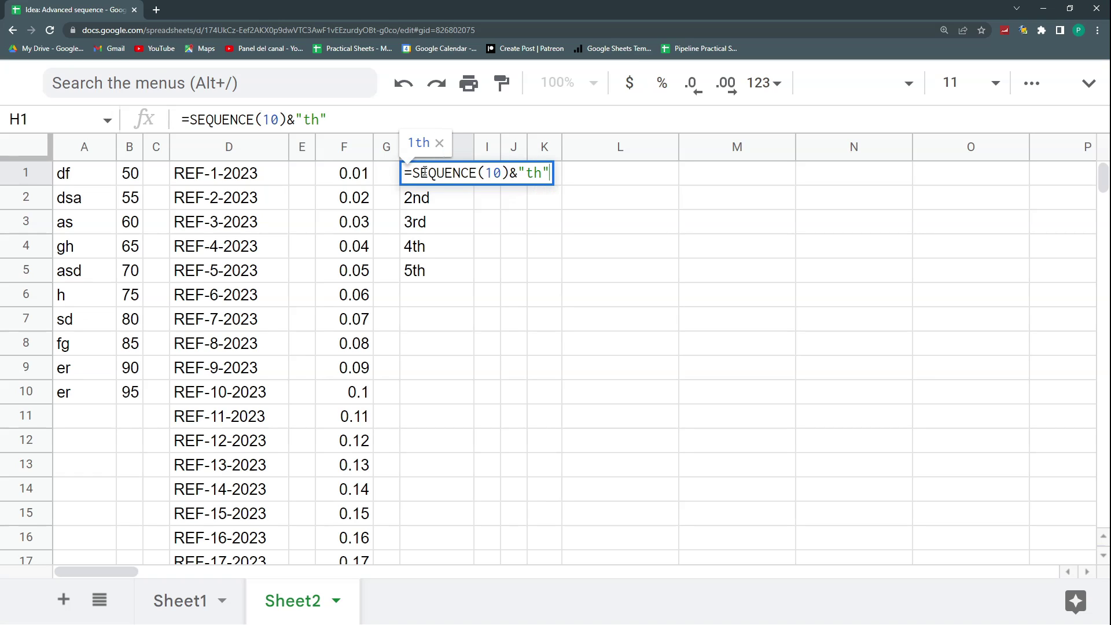
pyautogui.hotkey('ctrl', 'shift', 'Return')
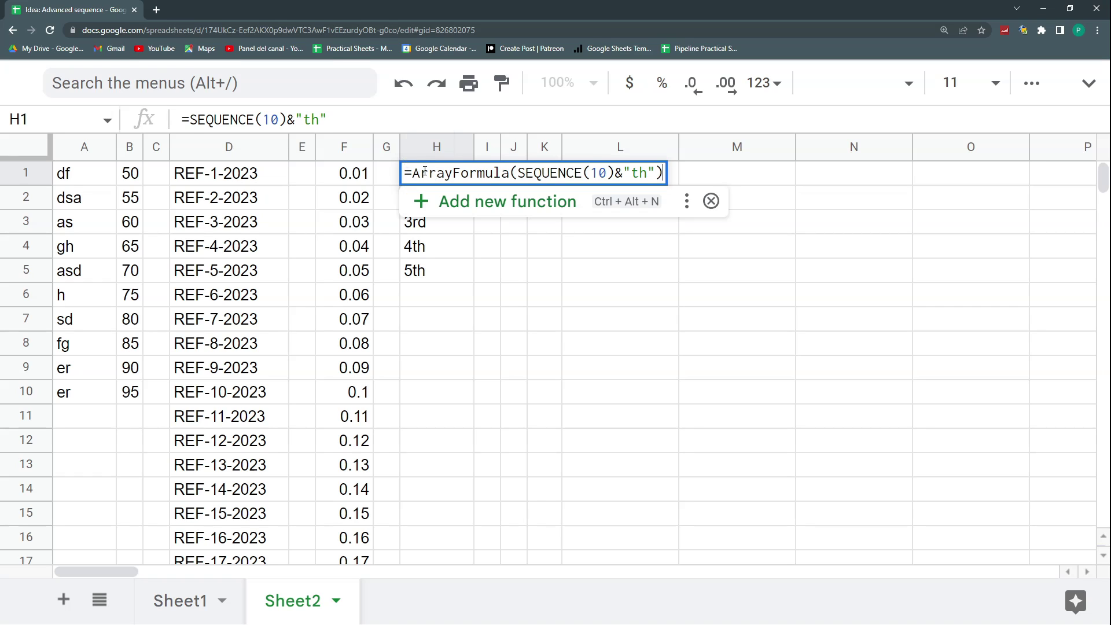
pyautogui.press('Return')
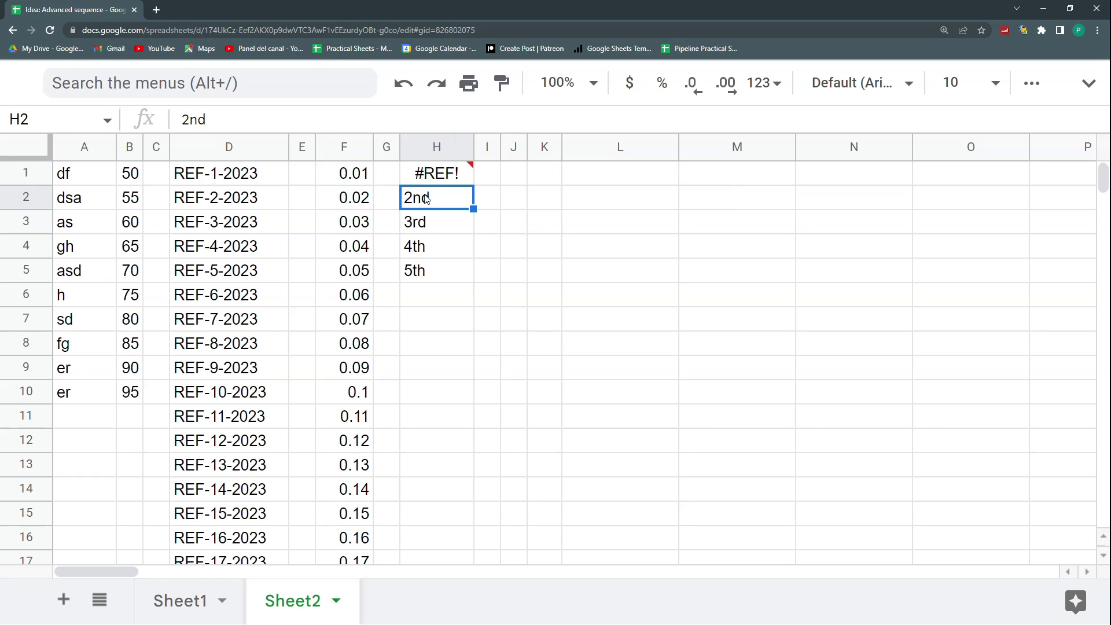
# Clear the manually entered ordinals in H2:H5 so the array formula in H1 can expand.
pyautogui.moveTo(425, 198); pyautogui.dragTo(429, 274)
pyautogui.press('Delete')
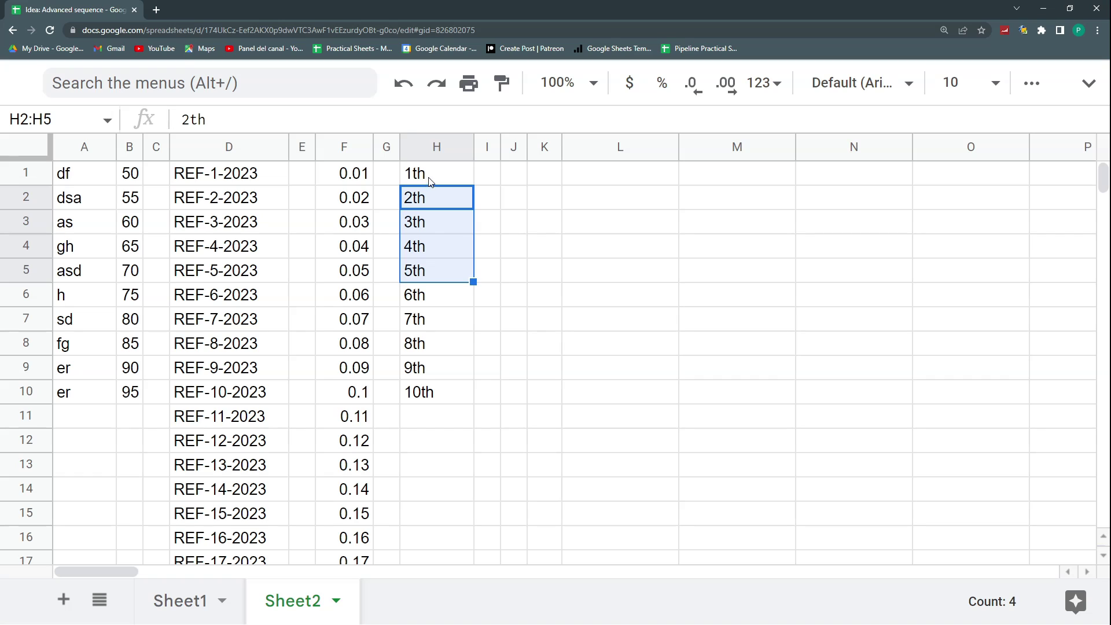
pyautogui.click(436, 393)
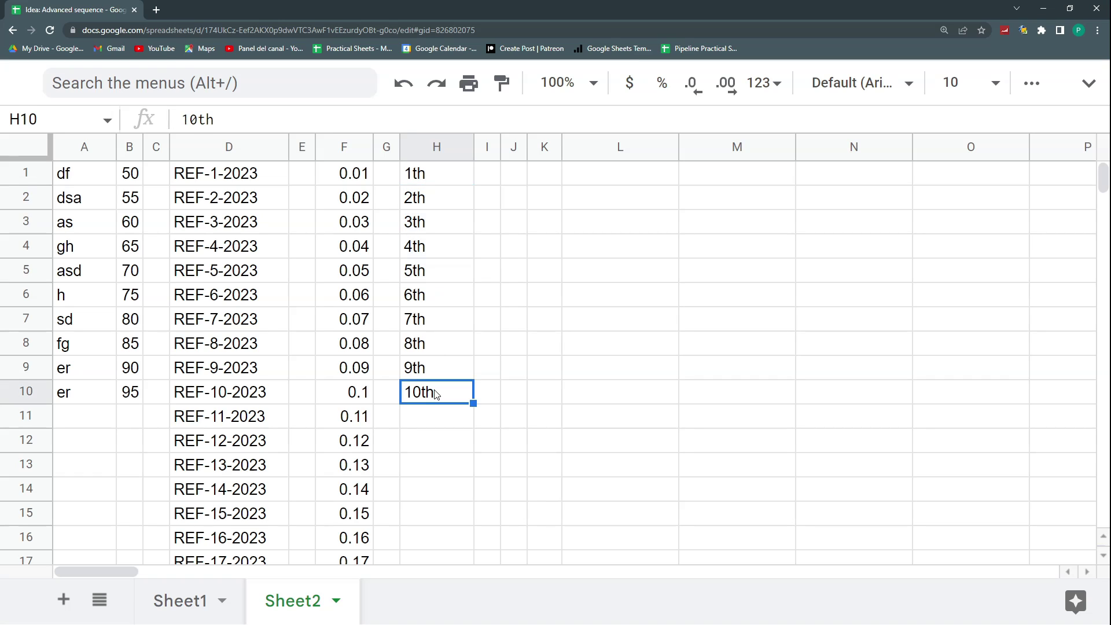
pyautogui.click(414, 175)
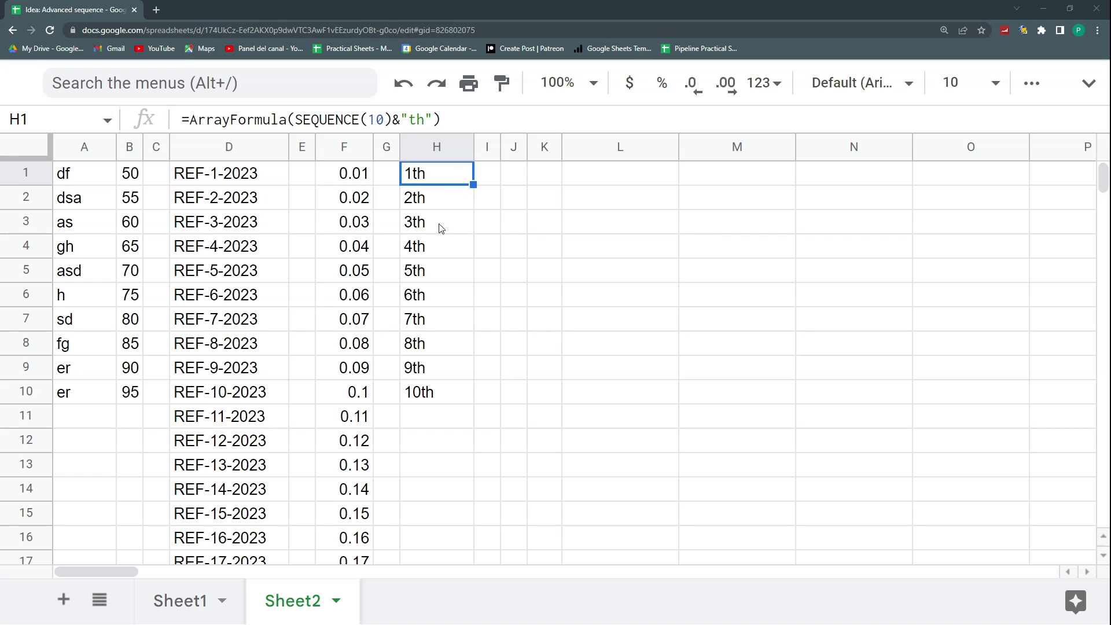
pyautogui.click(300, 120)
pyautogui.write('vl')
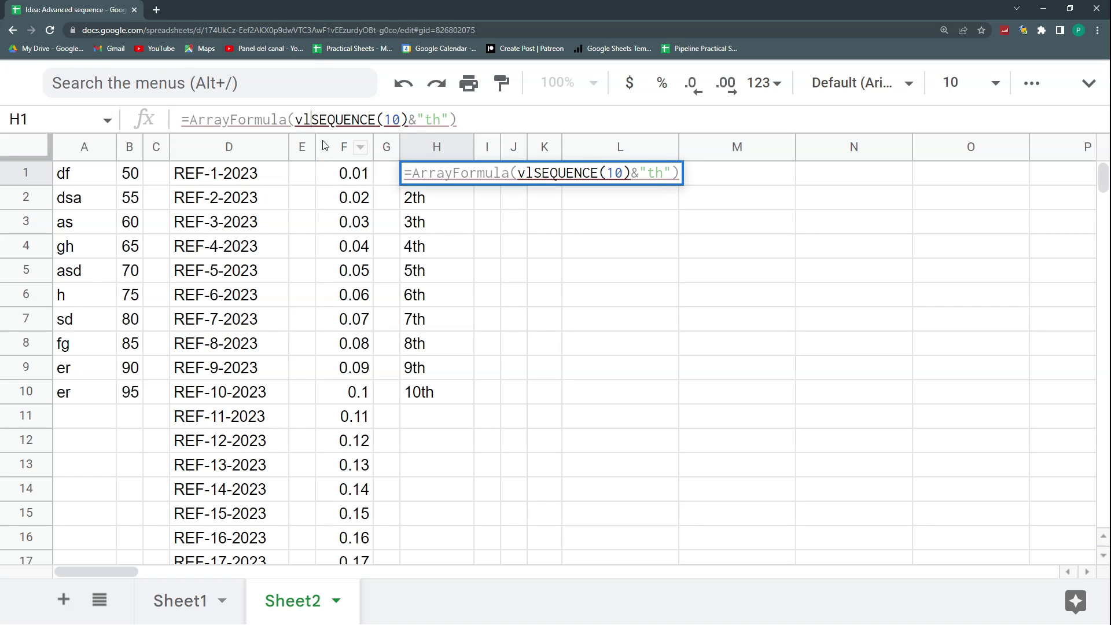
pyautogui.press('Escape')
pyautogui.click(645, 175)
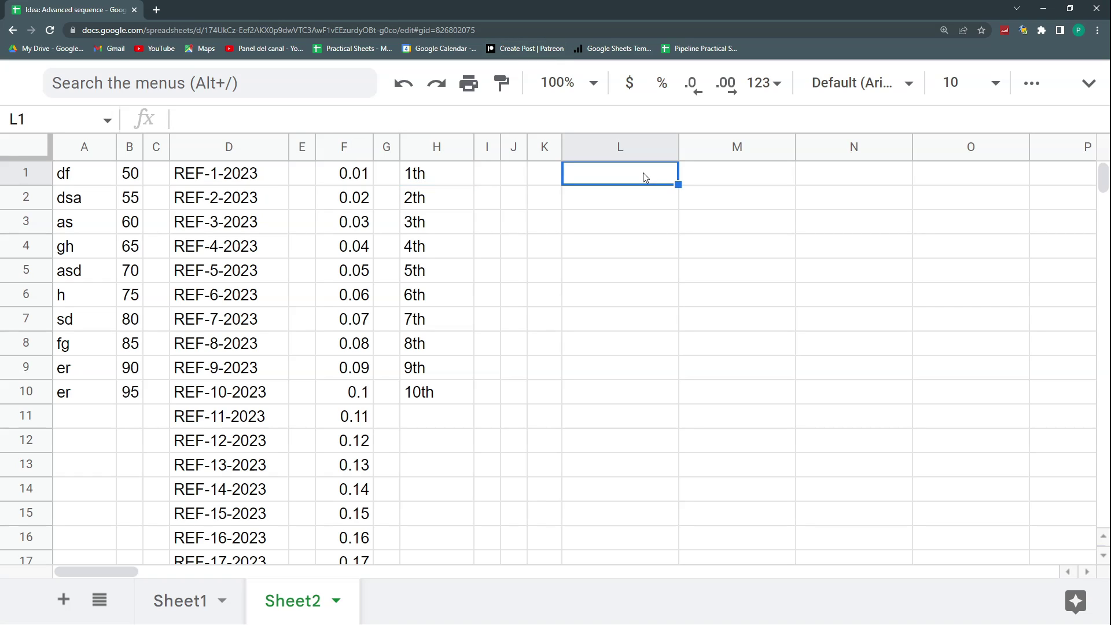
# Add a new sheet and enter the numbers 1 to 6 in cells A1 to A6.
pyautogui.click(64, 599)
pyautogui.write('1 2 3 4 5 6')
pyautogui.press('Up')
pyautogui.press('Up')
pyautogui.press('Up')
pyautogui.press('Up')
pyautogui.press('Up')
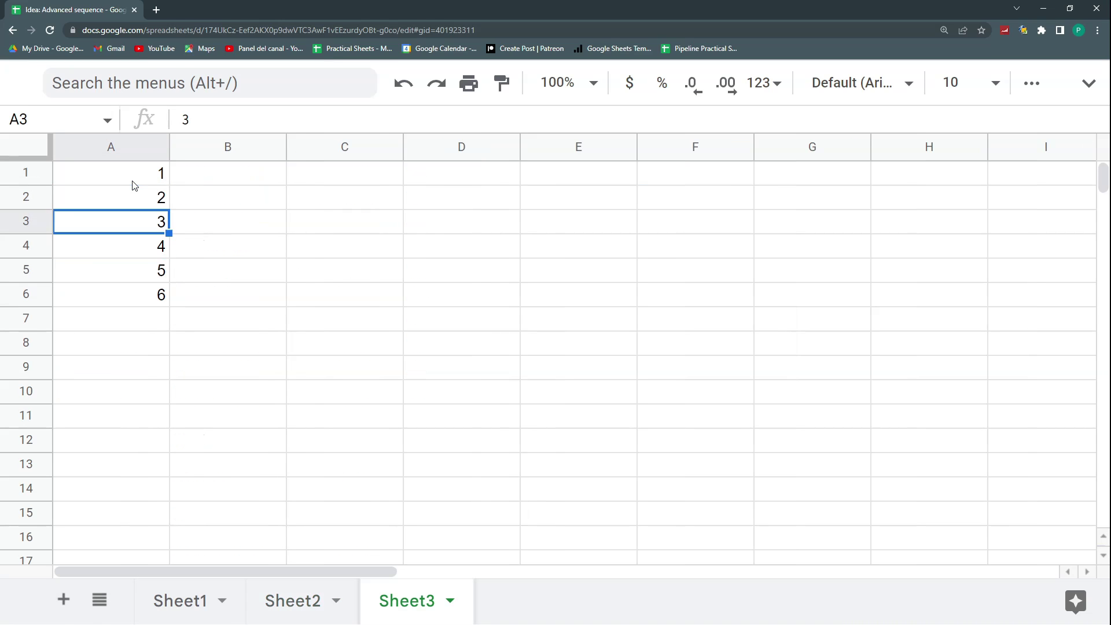
# Enter the ordinal suffixes st, nd and rd in cells B1, B2 and B3.
pyautogui.press('Right')
pyautogui.write('st')
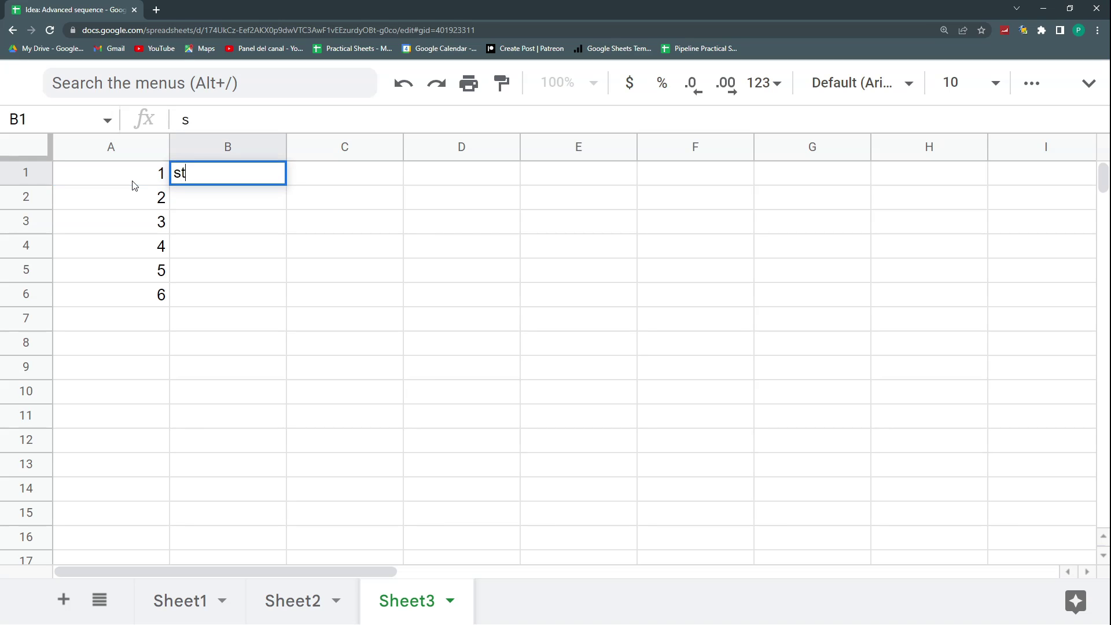
pyautogui.press('Return')
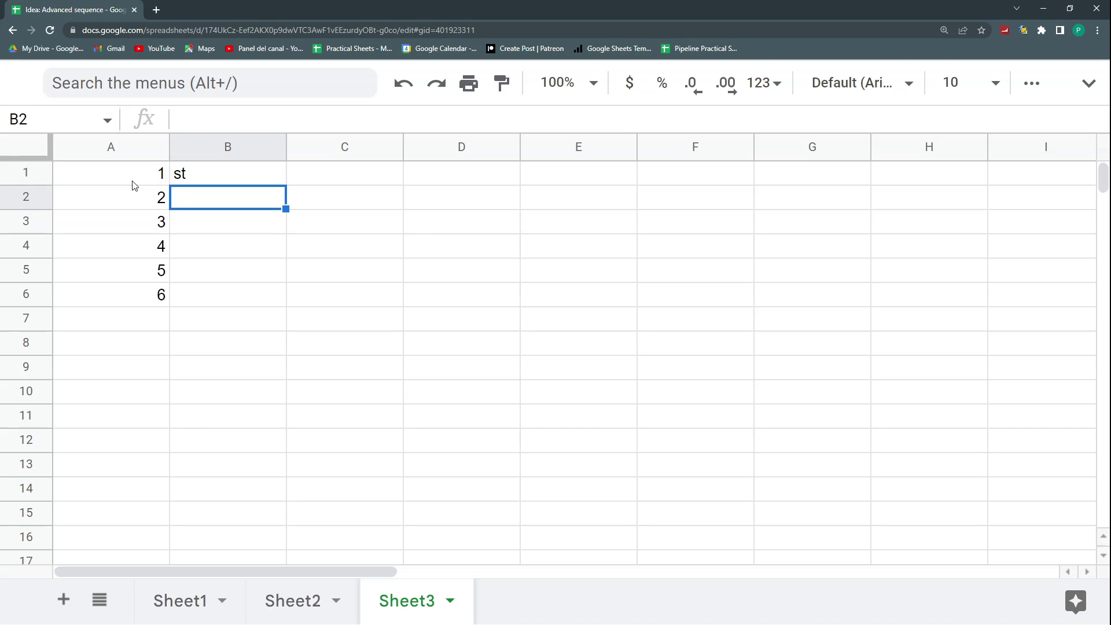
pyautogui.write('nd')
pyautogui.press('Return')
pyautogui.write('rd')
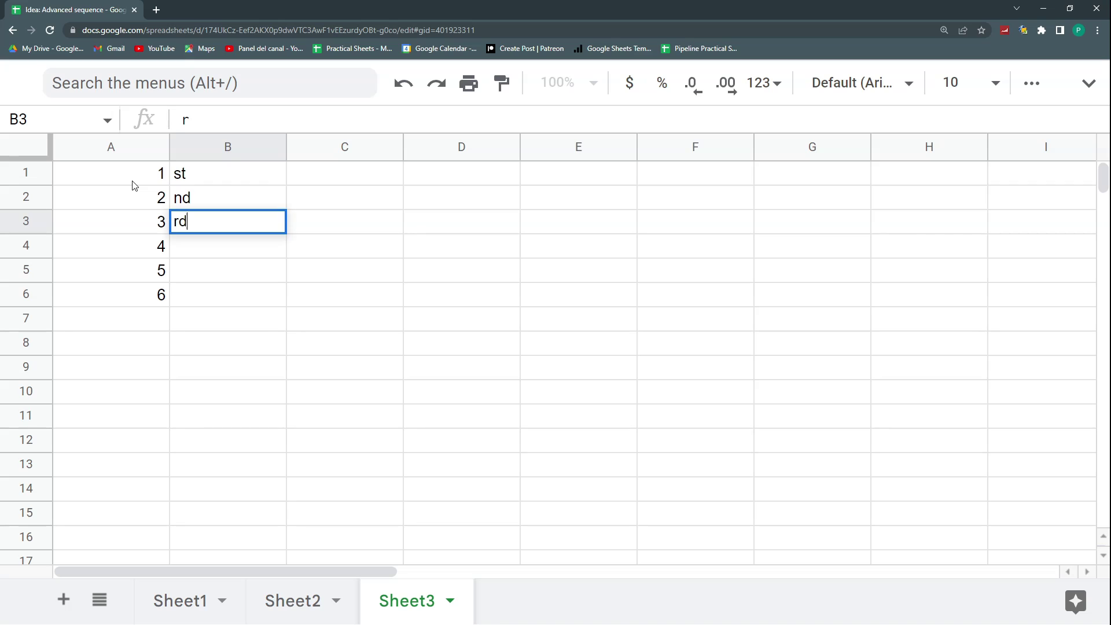
pyautogui.press('Return')
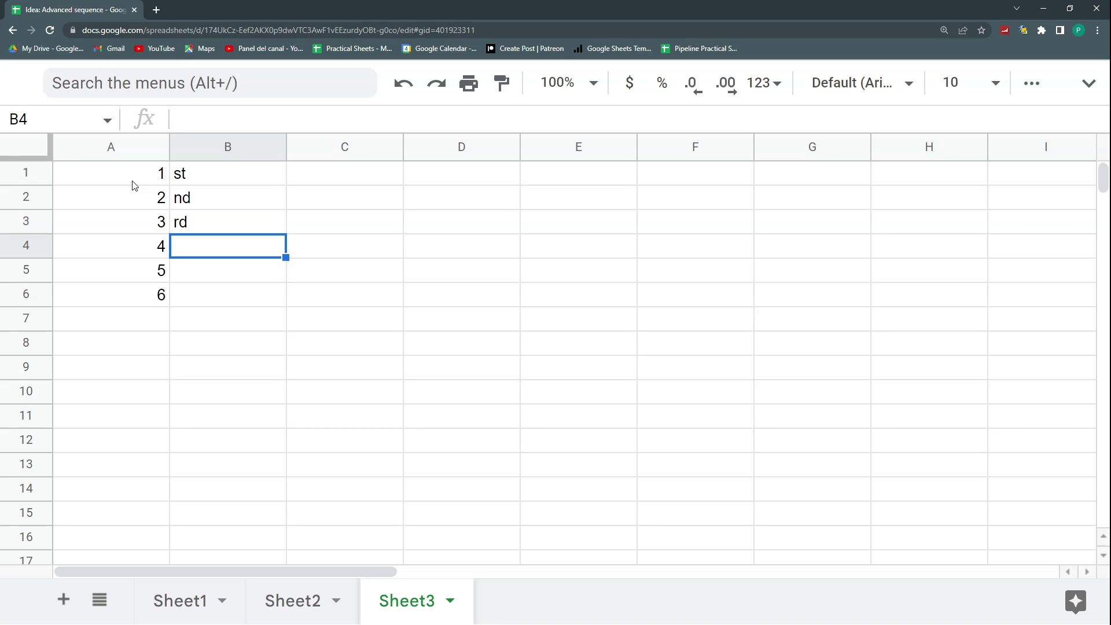
# Enter the suffix th in B4 and fill it down to B14.
pyautogui.write('th')
pyautogui.press('Return')
pyautogui.click(259, 252)
pyautogui.moveTo(284, 257); pyautogui.dragTo(265, 489)
# Enter the numbers 7, 8, 9 and 10 in cells A7 to A10.
pyautogui.click(155, 326)
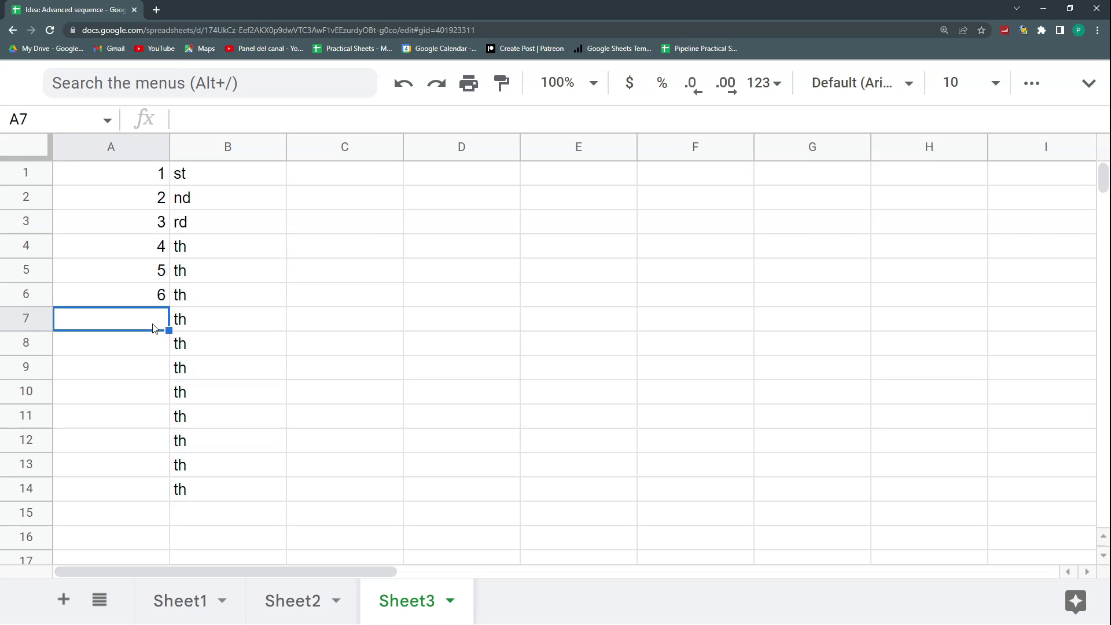
pyautogui.write('7')
pyautogui.press('Return')
pyautogui.write('8')
pyautogui.press('Return')
pyautogui.write('9')
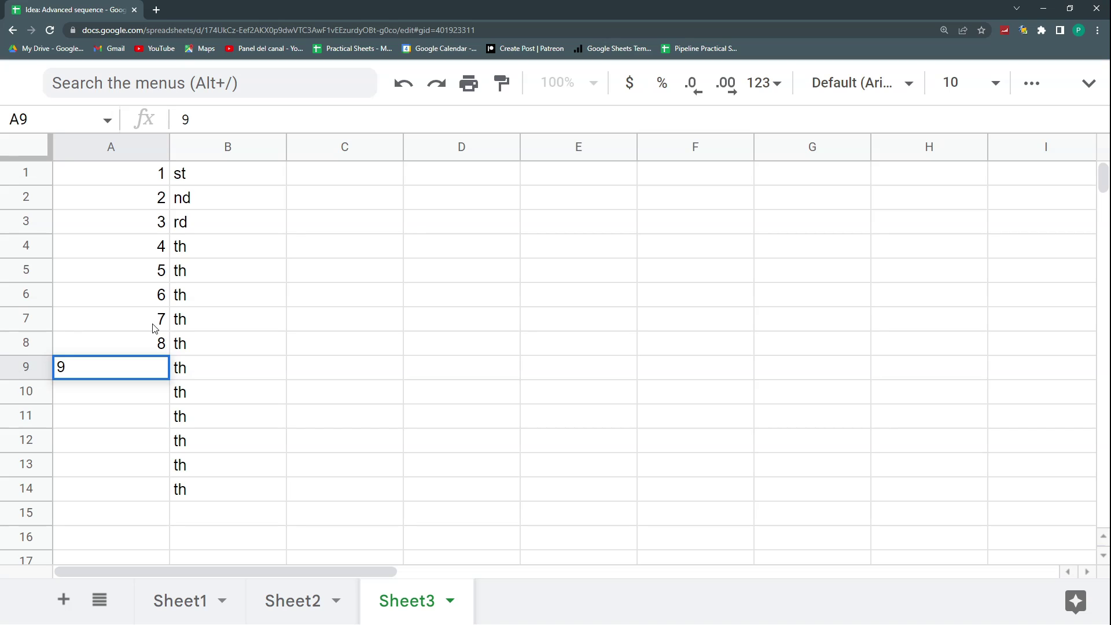
pyautogui.press('Return')
pyautogui.write('10')
pyautogui.press('Return')
# Continue the number series in column A to 23 and fill the suffix th down to B23.
pyautogui.moveTo(155, 368); pyautogui.dragTo(155, 392)
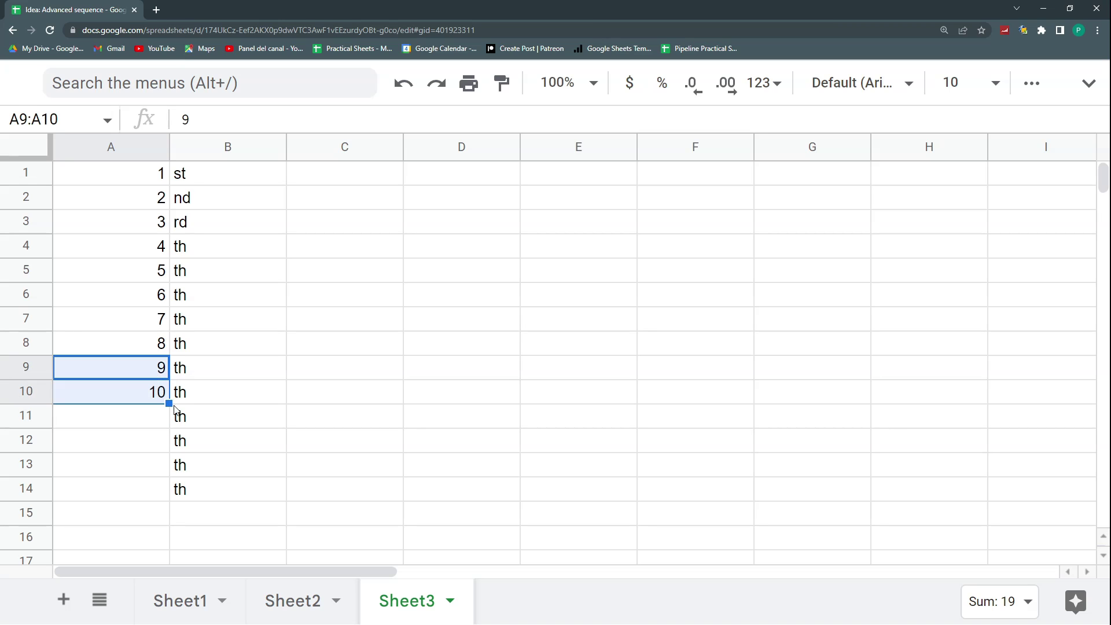
pyautogui.doubleClick(169, 403)
pyautogui.scroll(-3, 168, 405)
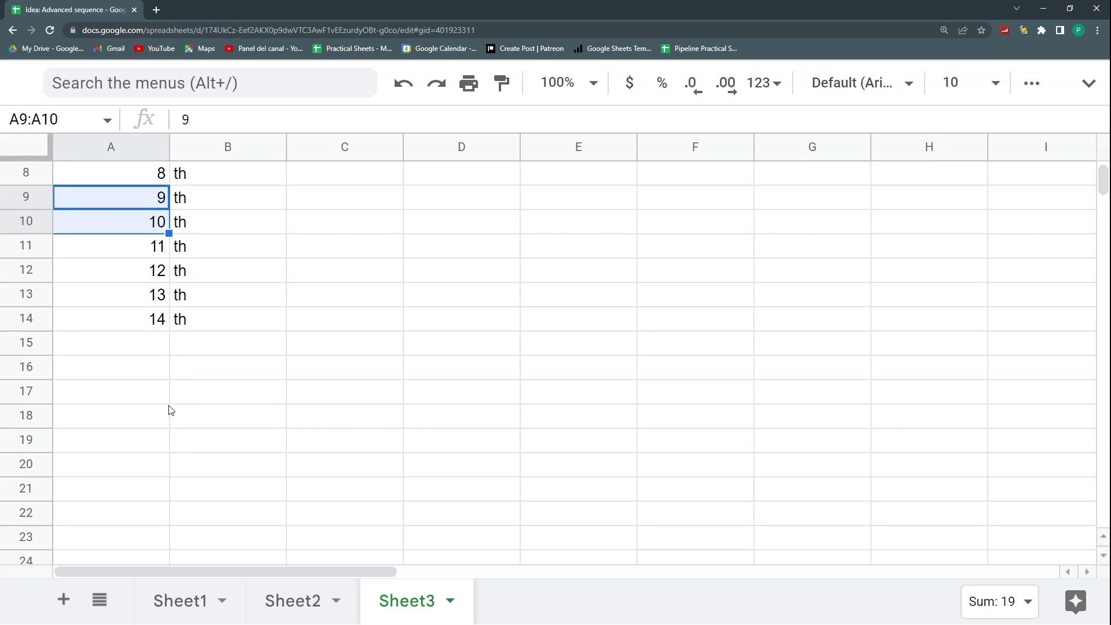
pyautogui.moveTo(159, 292); pyautogui.dragTo(159, 544)
pyautogui.click(200, 328)
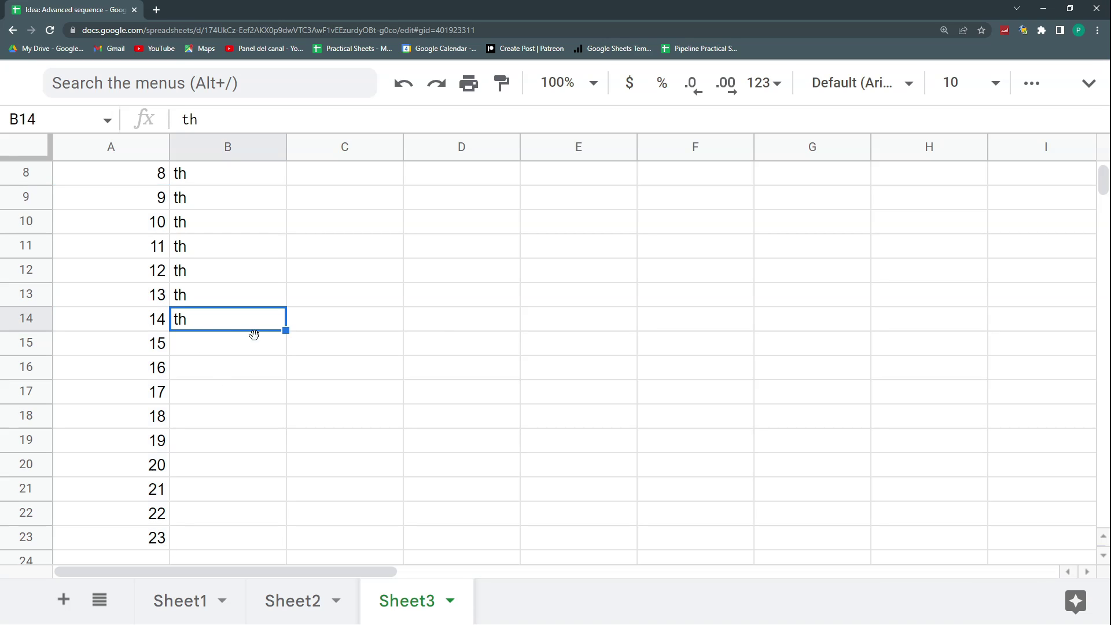
pyautogui.moveTo(285, 330); pyautogui.dragTo(283, 540)
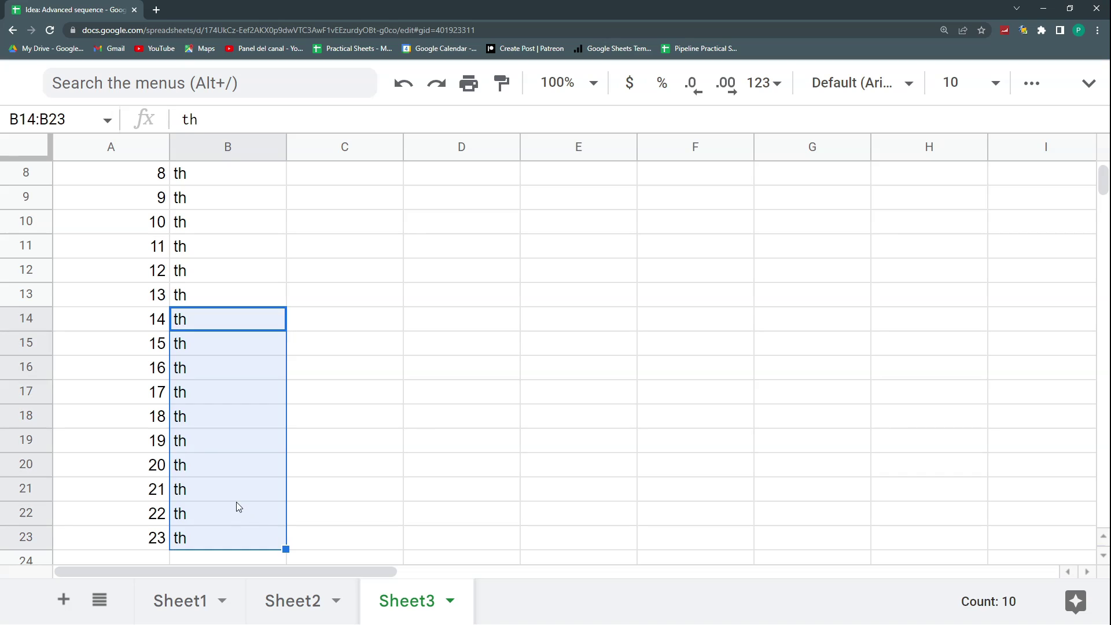
# Replace the suffixes in B21, B22 and B23 with st, nd and rd.
pyautogui.click(231, 496)
pyautogui.write('st')
pyautogui.press('Return')
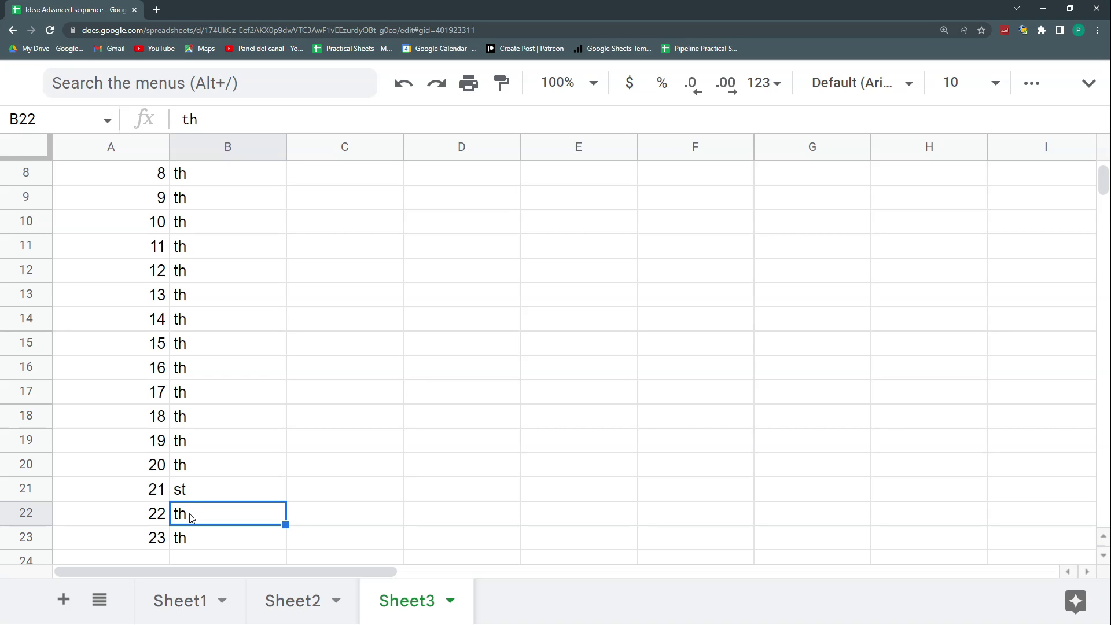
pyautogui.write('nd')
pyautogui.click(206, 465)
pyautogui.scroll(-2, 209, 433)
pyautogui.doubleClick(197, 418)
pyautogui.doubleClick(179, 417)
pyautogui.write('rd')
pyautogui.click(206, 446)
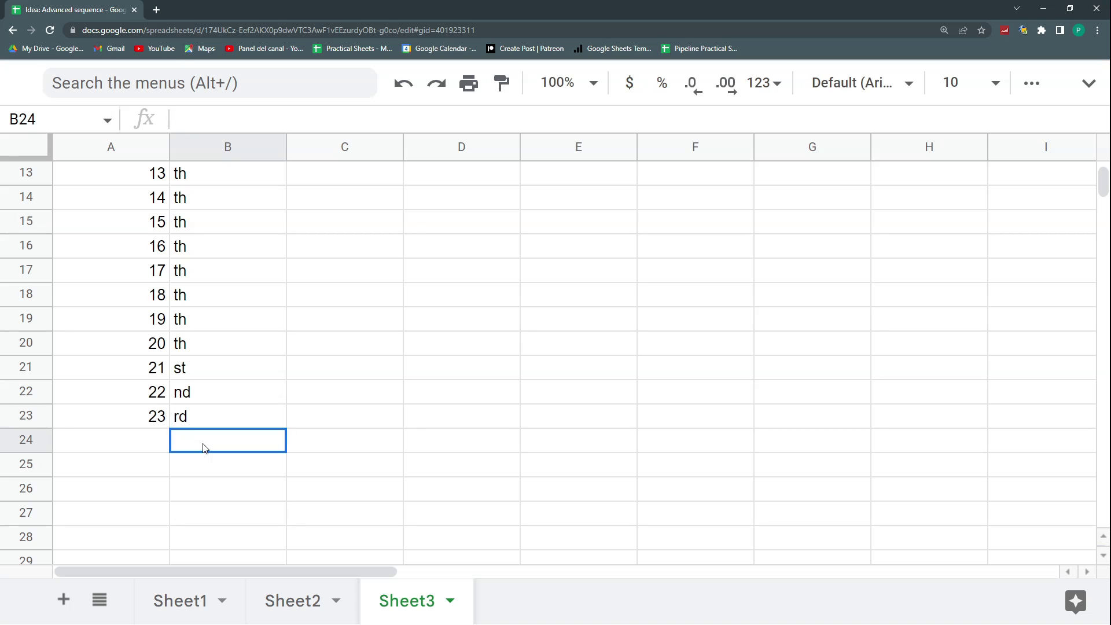
# Continue the number series in column A below 23, past row 28.
pyautogui.moveTo(154, 399); pyautogui.dragTo(169, 557)
pyautogui.click(151, 449)
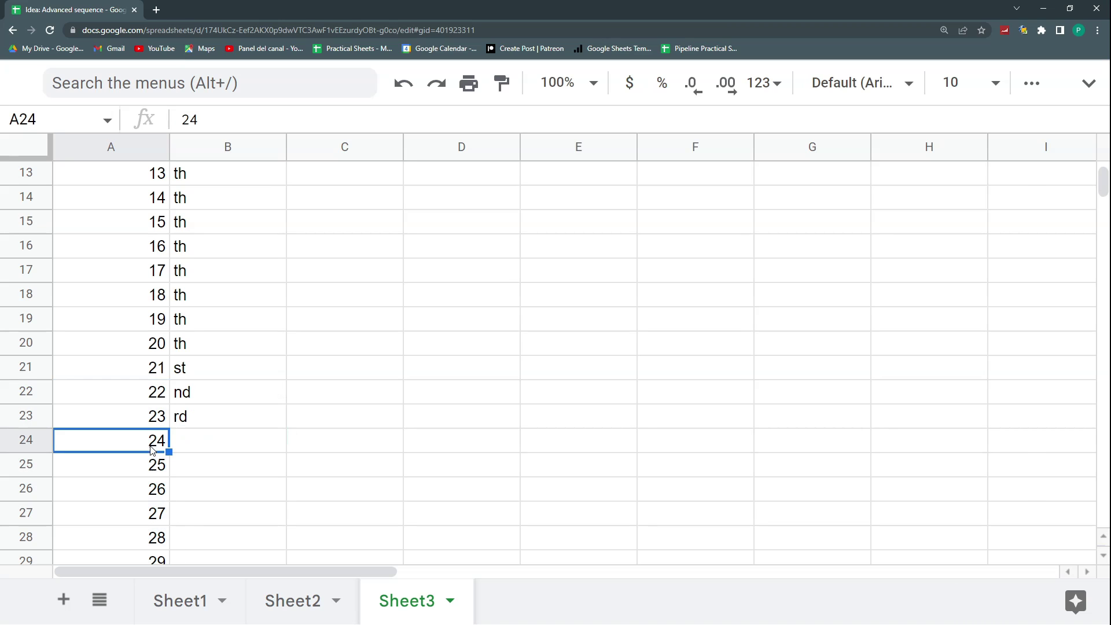
pyautogui.moveTo(155, 367); pyautogui.dragTo(209, 371)
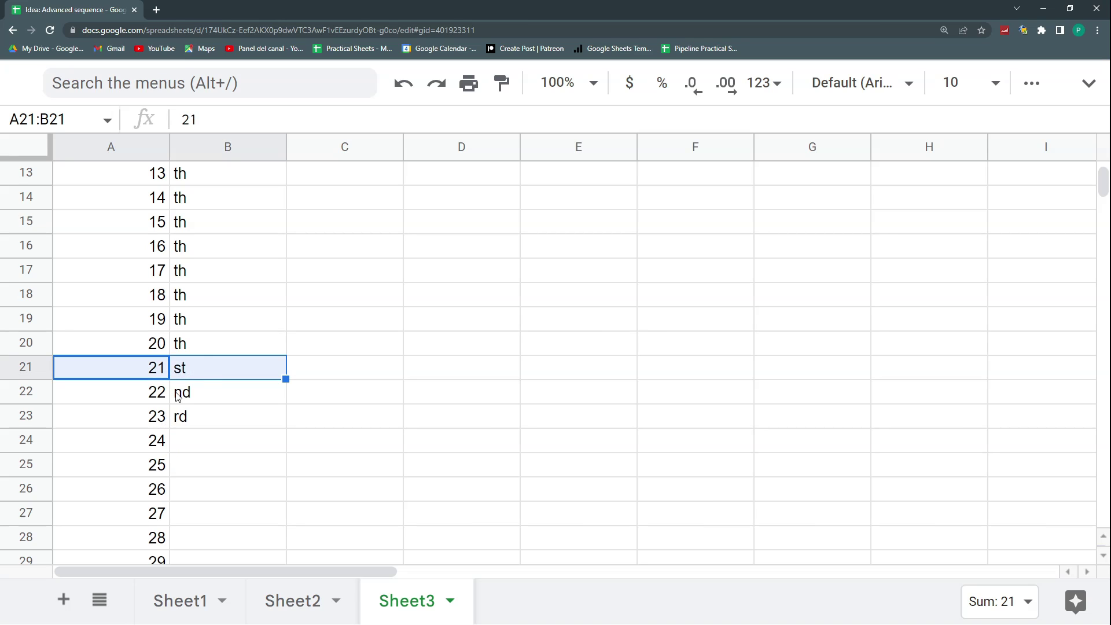
pyautogui.click(151, 403)
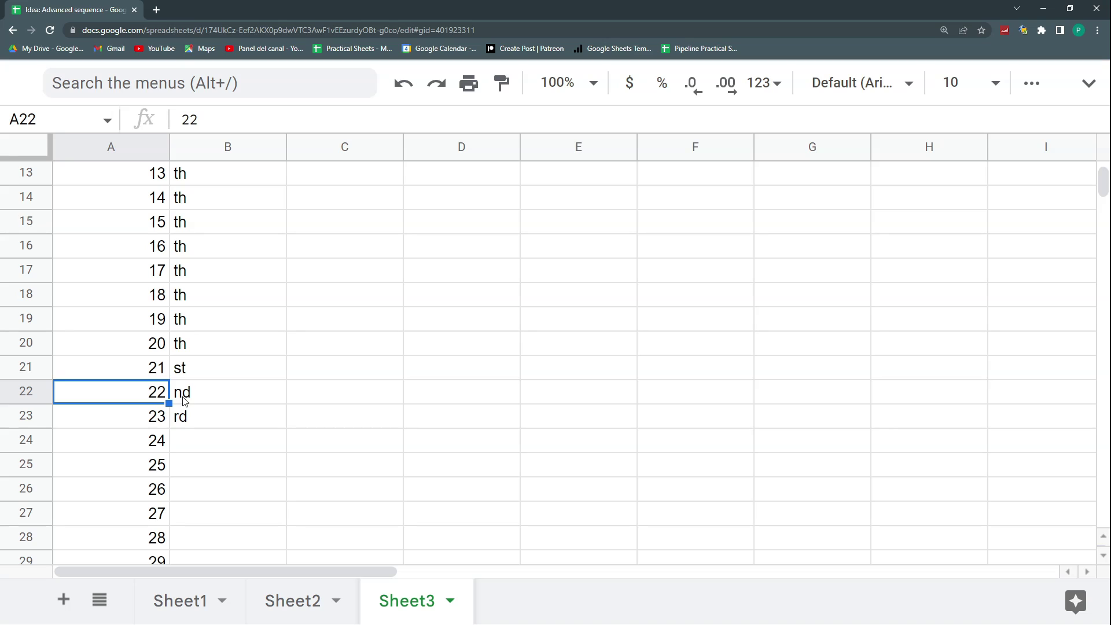
# Enter the suffix th in B24, next to the number 24.
pyautogui.click(161, 422)
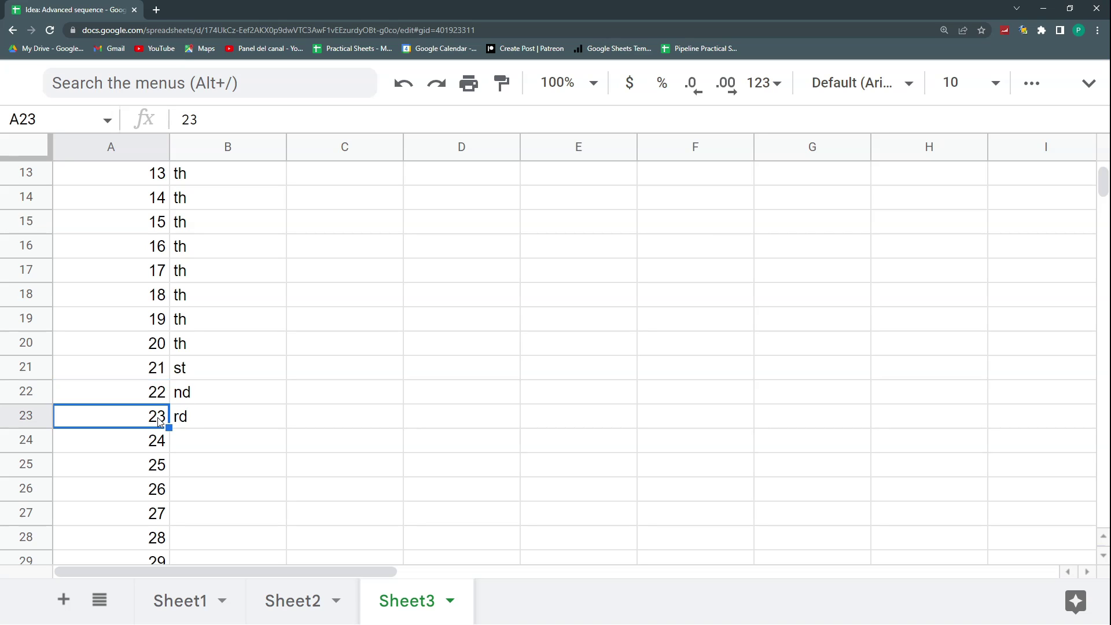
pyautogui.click(190, 445)
pyautogui.scroll(-2, 190, 444)
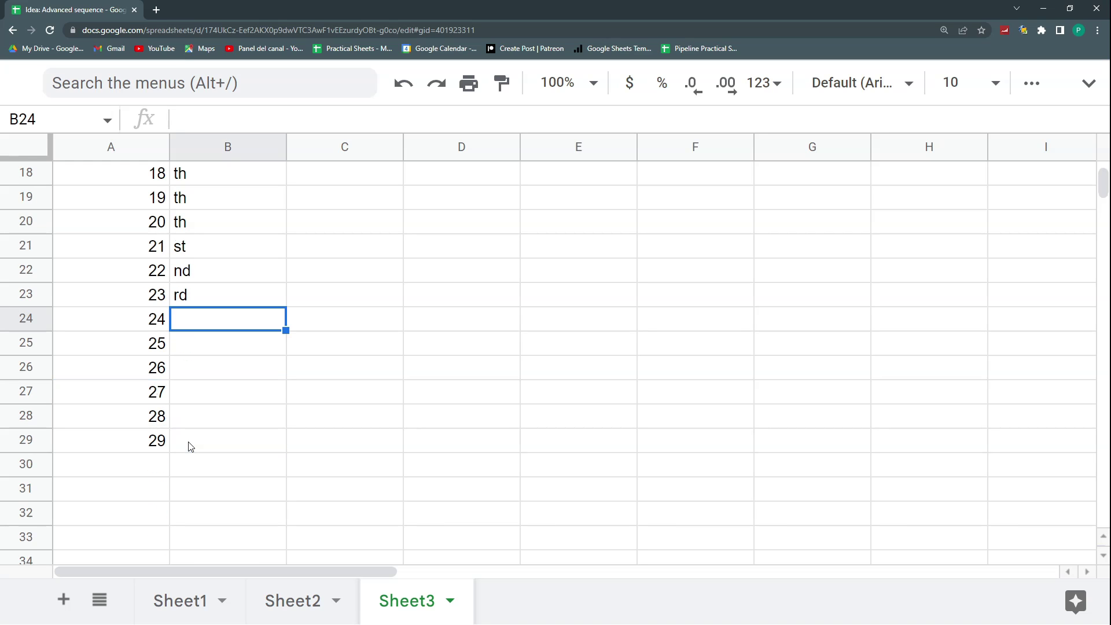
pyautogui.keyDown('shift'); pyautogui.click(187, 442); pyautogui.keyUp('shift')
pyautogui.write('th')
pyautogui.hotkey('ctrl', 'Return')
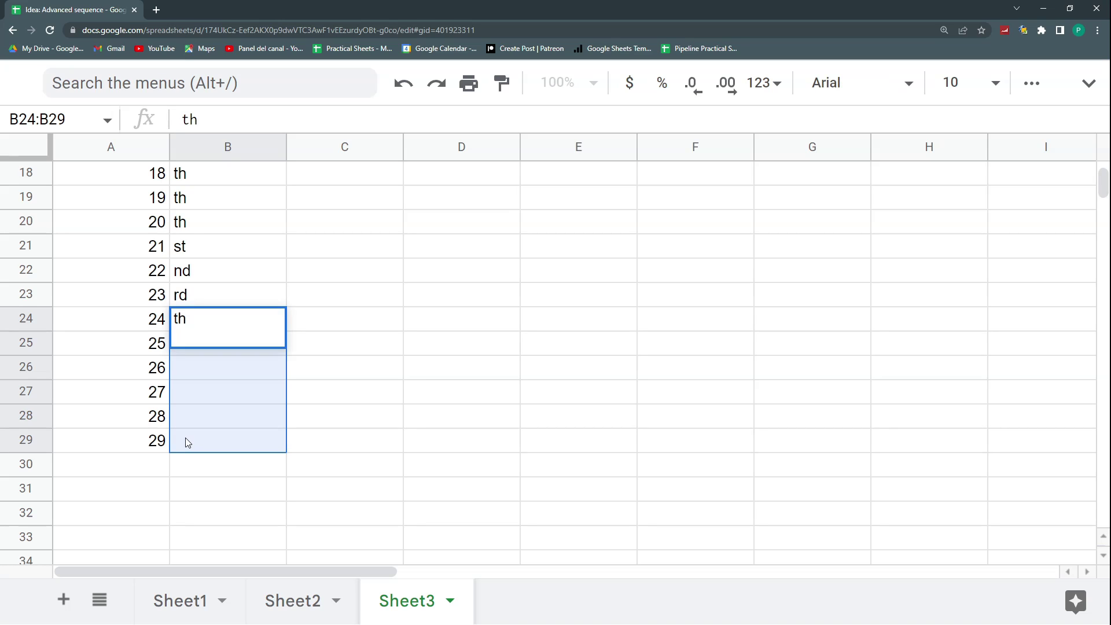
pyautogui.press('BackSpace')
pyautogui.press('Return')
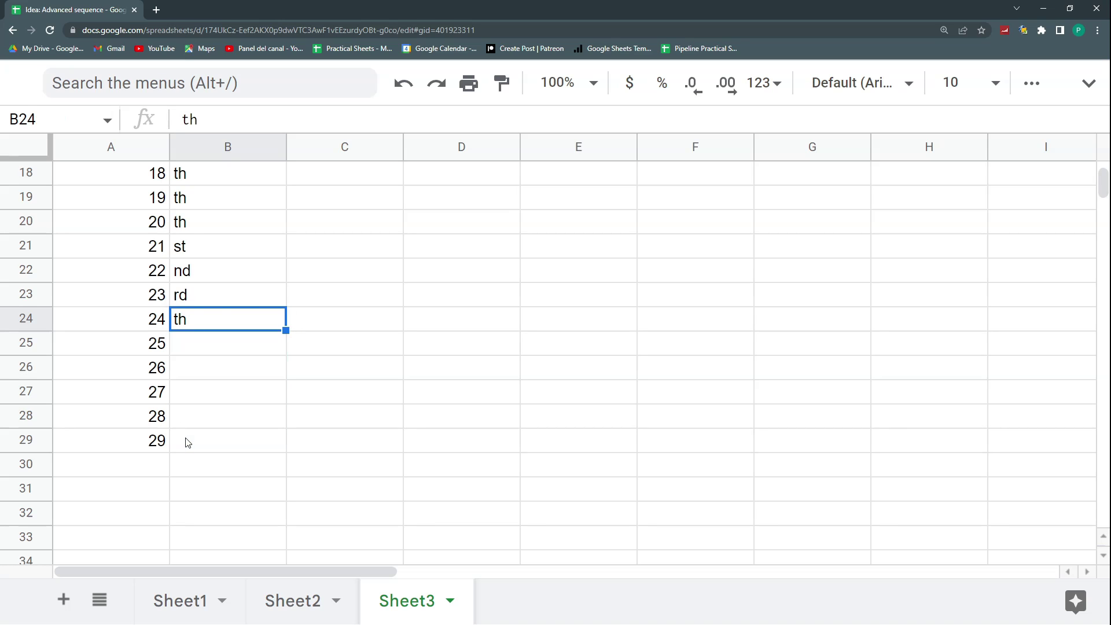
# Copy the th suffix from B24 into cells B25 to B29.
pyautogui.hotkey('ctrl', 'c')
pyautogui.press('Down')
pyautogui.hotkey('shift', 'Down')
pyautogui.hotkey('shift', 'Down')
pyautogui.hotkey('shift', 'Down')
pyautogui.hotkey('shift', 'Down')
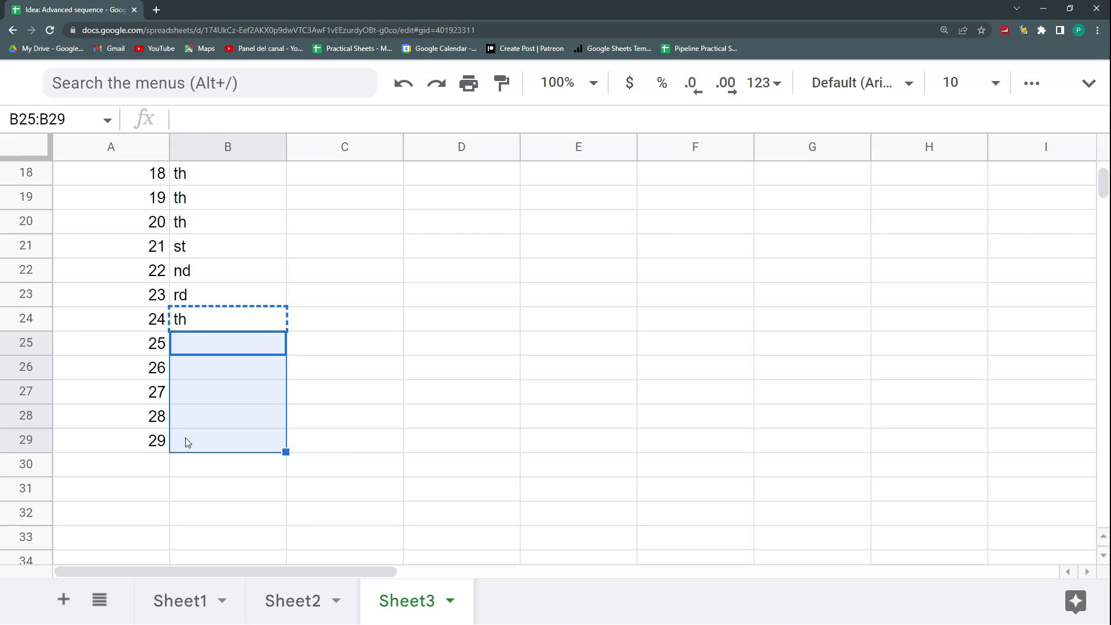
pyautogui.hotkey('ctrl', 'v')
# Extend the lookup table's number series with 30 in cell A30.
pyautogui.press('Down')
pyautogui.press('Down')
pyautogui.press('Down')
pyautogui.press('Down')
pyautogui.press('Down')
pyautogui.press('Left')
pyautogui.write('30')
pyautogui.press('Right')
pyautogui.press('Return')
pyautogui.press('Return')
# In H1 on Sheet2, replace the fixed th suffix with a VLOOKUP that uses SEQUENCE(10) as its search key.
pyautogui.scroll(7, 187, 442)
pyautogui.click(293, 601)
pyautogui.click(437, 174)
pyautogui.click(407, 601)
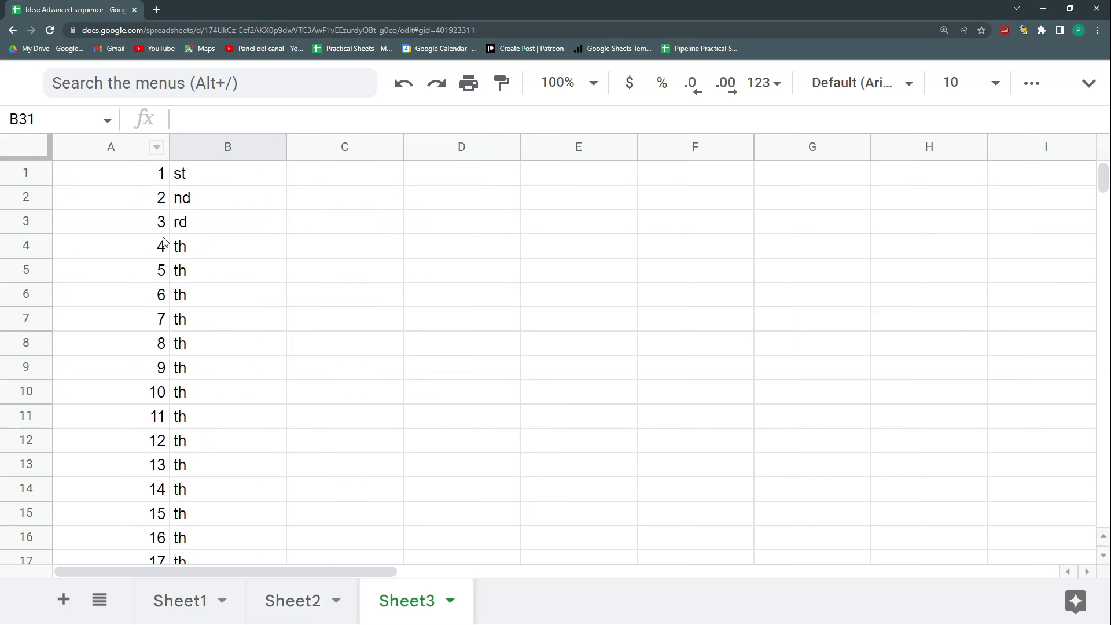
pyautogui.click(301, 599)
pyautogui.moveTo(433, 119); pyautogui.dragTo(400, 120)
pyautogui.write('vlookup(')
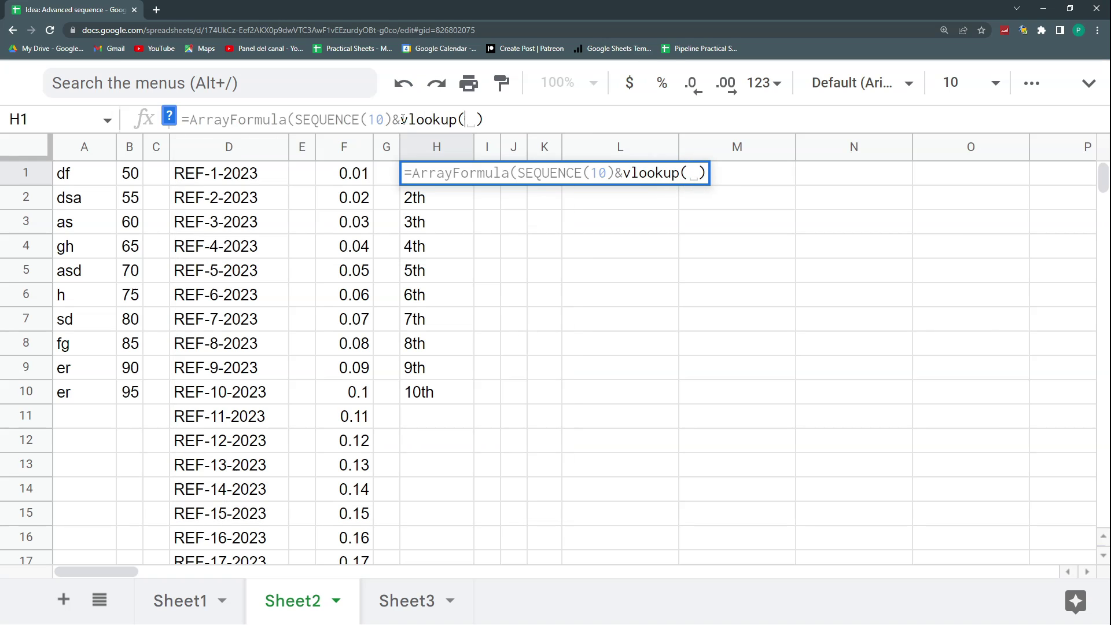
pyautogui.moveTo(395, 120); pyautogui.dragTo(295, 119)
pyautogui.click(466, 119)
pyautogui.hotkey('ctrl', 'v')
pyautogui.write(';')
# Complete the VLOOKUP with the range Sheet3!A:B, column index 2 and 0 for an exact match.
pyautogui.click(405, 603)
pyautogui.moveTo(141, 148); pyautogui.dragTo(212, 146)
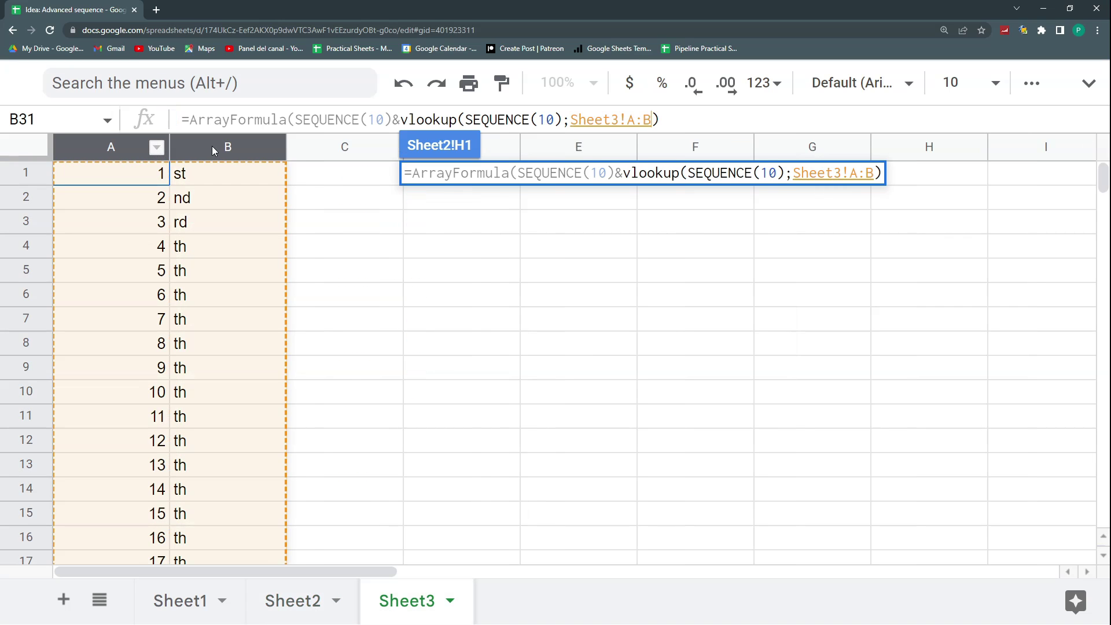
pyautogui.write(';2;')
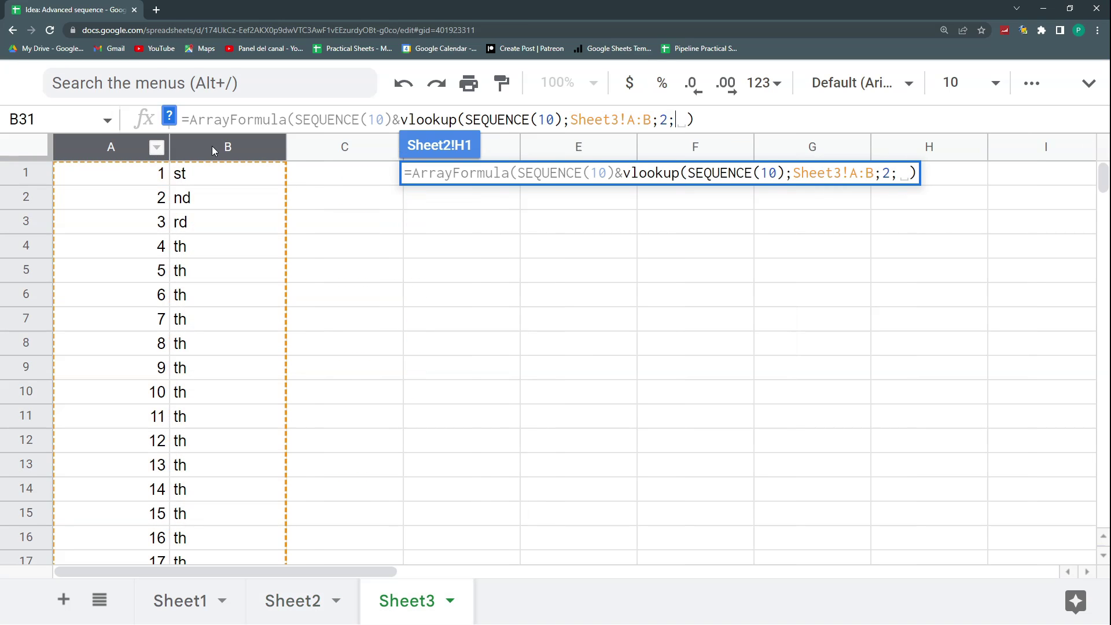
pyautogui.write('0)')
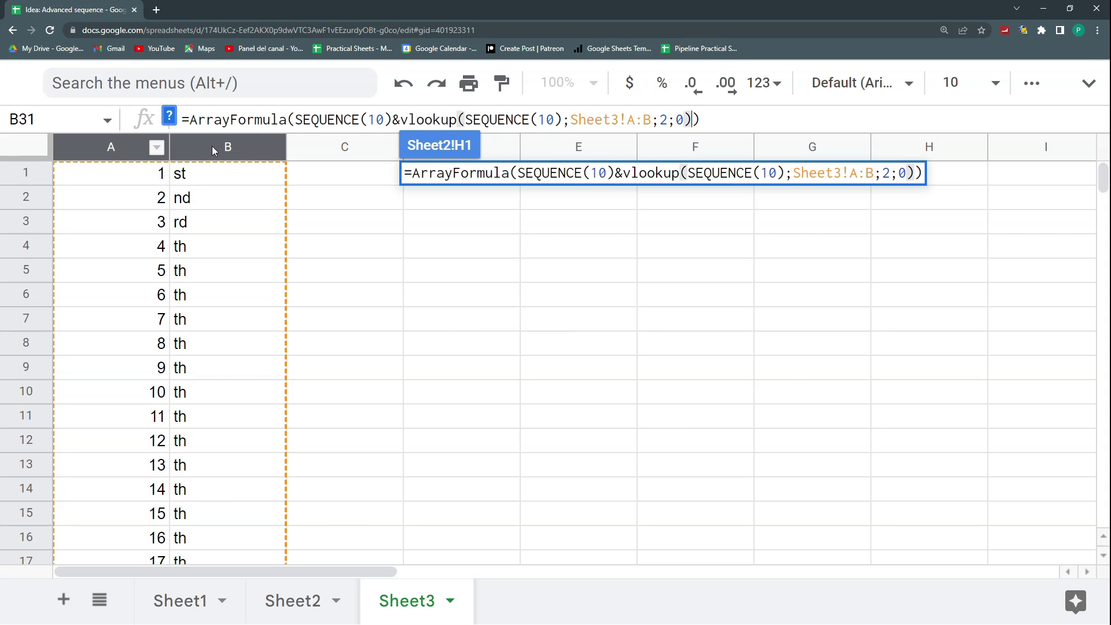
pyautogui.press('Return')
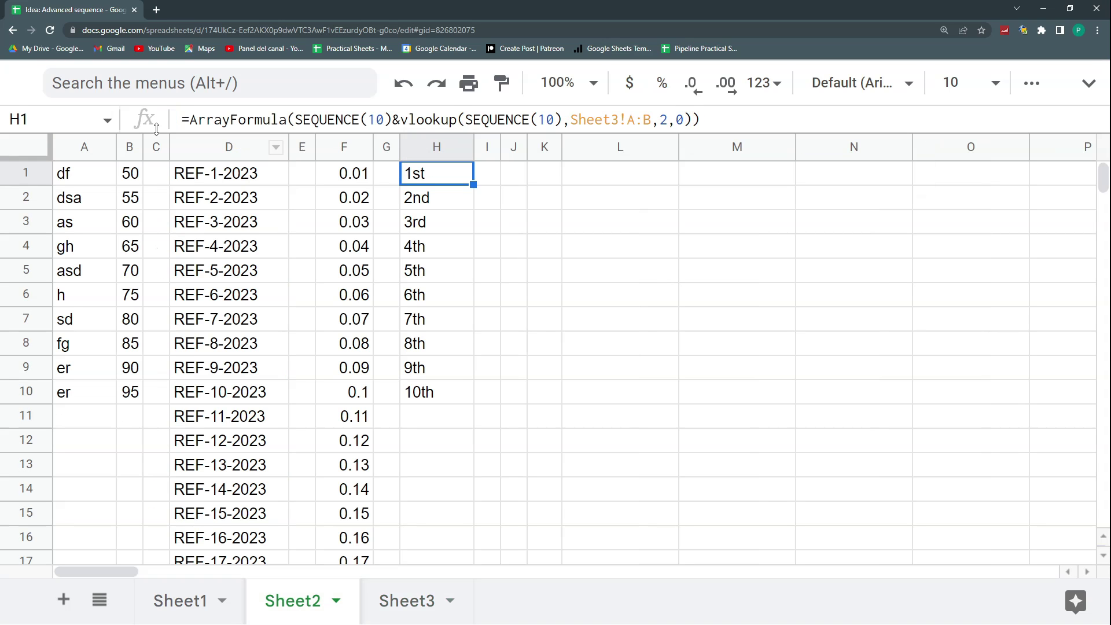
# Change both SEQUENCE counts in the H1 formula to 20 and check the extended ordinal list.
pyautogui.click(377, 119)
pyautogui.press('BackSpace')
pyautogui.write('2')
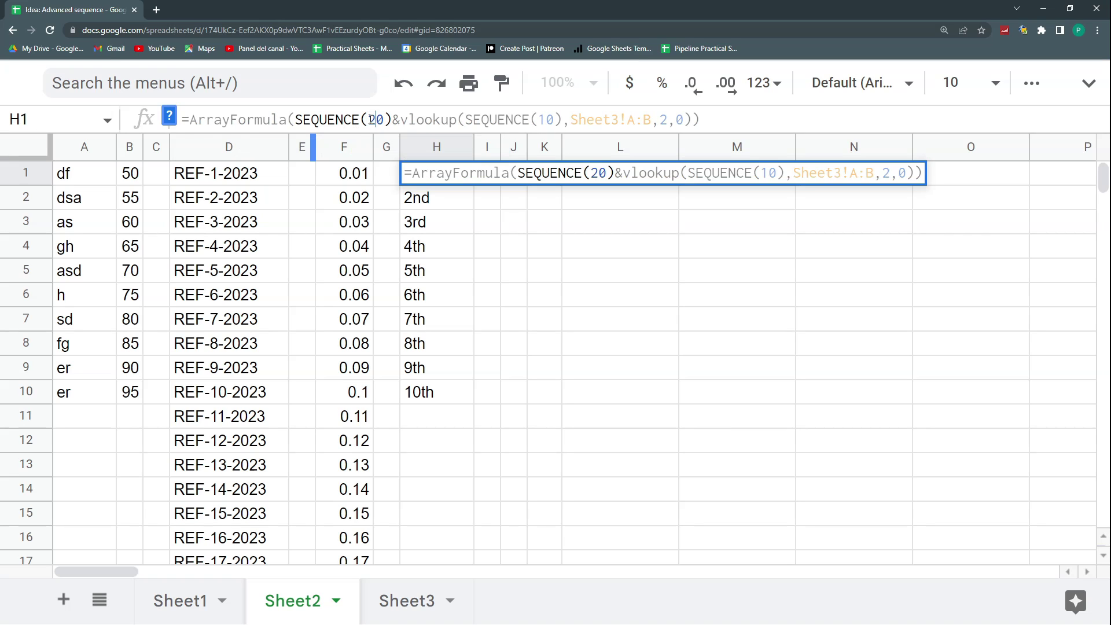
pyautogui.press('Return')
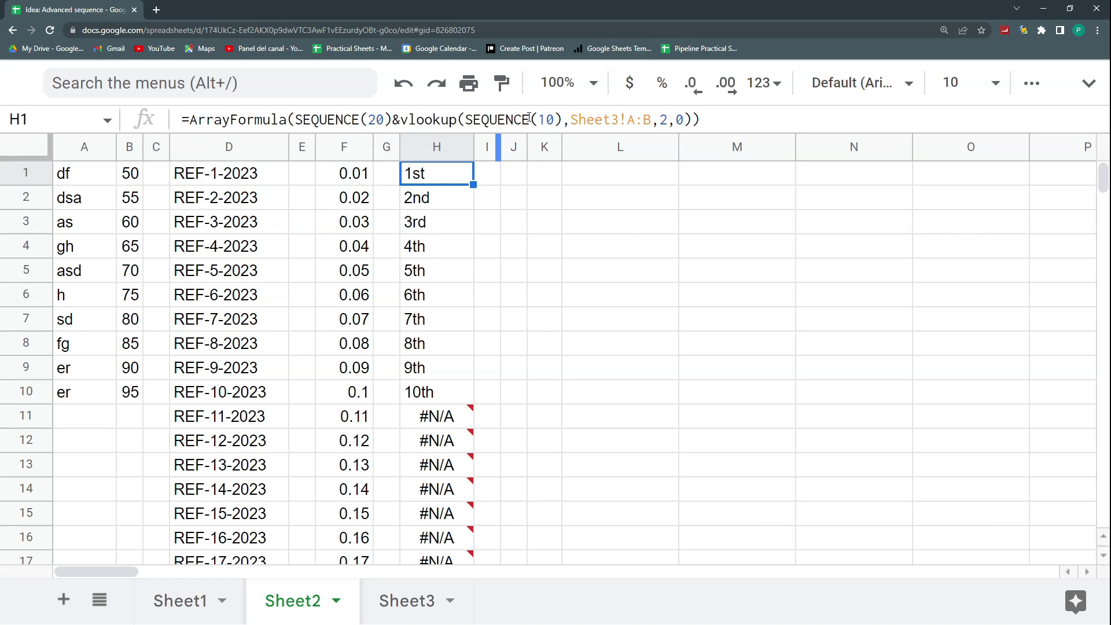
pyautogui.doubleClick(548, 120)
pyautogui.write('20')
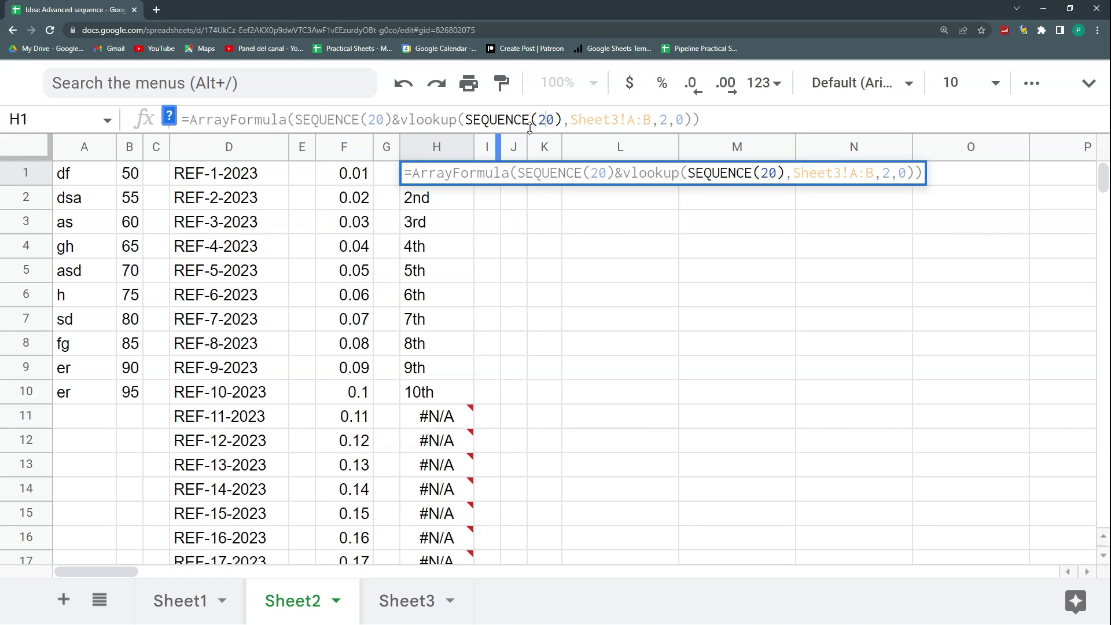
pyautogui.press('Return')
pyautogui.scroll(-2, 465, 335)
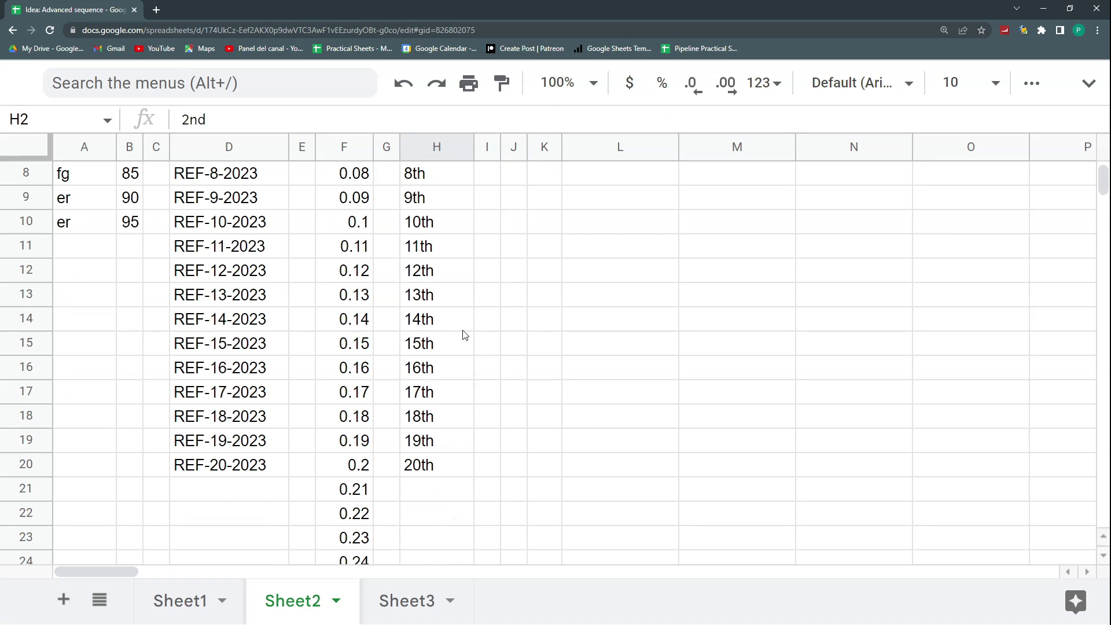
pyautogui.scroll(2, 465, 334)
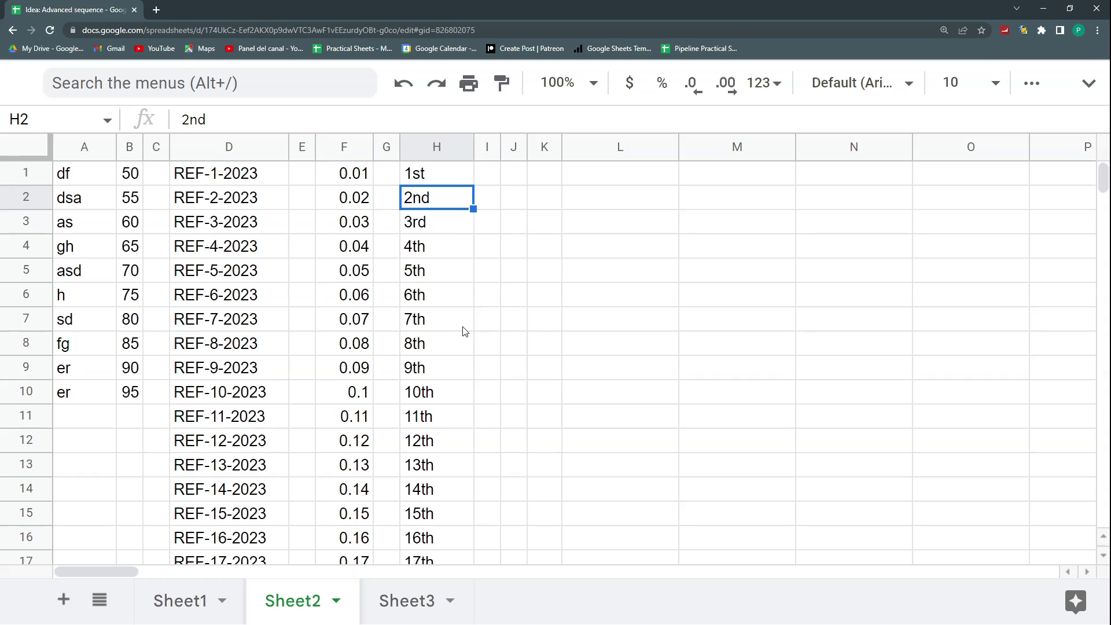
# Narrow the empty spacer columns G and E.
pyautogui.moveTo(399, 150); pyautogui.dragTo(388, 150)
pyautogui.moveTo(315, 149); pyautogui.dragTo(304, 149)
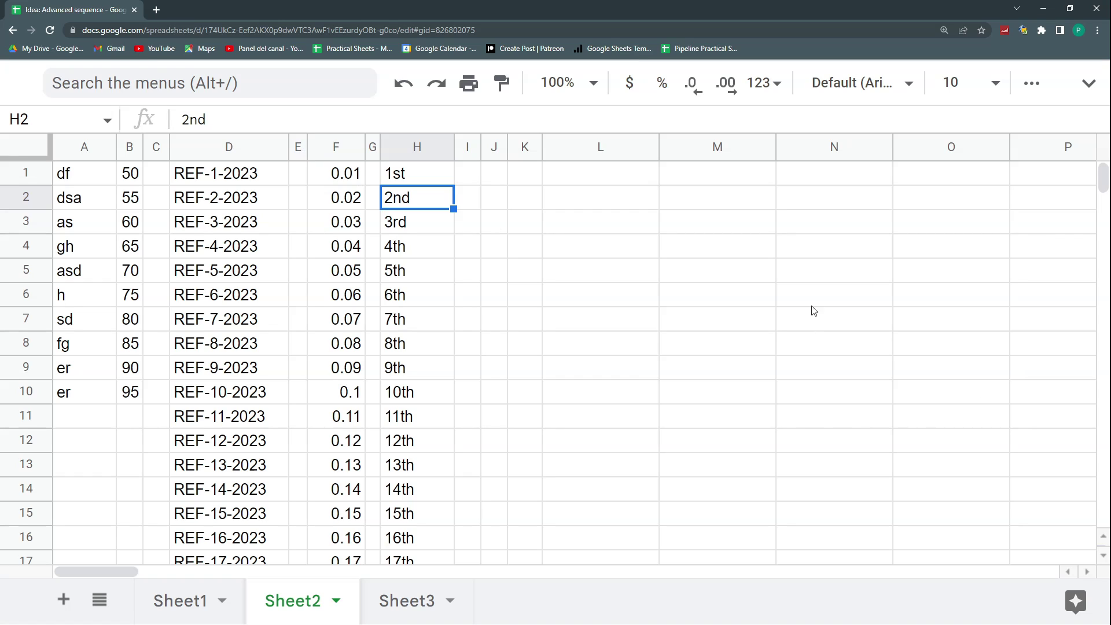
# Enter the sample numbers 1 to 4, each repeated three times, down column J from J4.
pyautogui.click(495, 175)
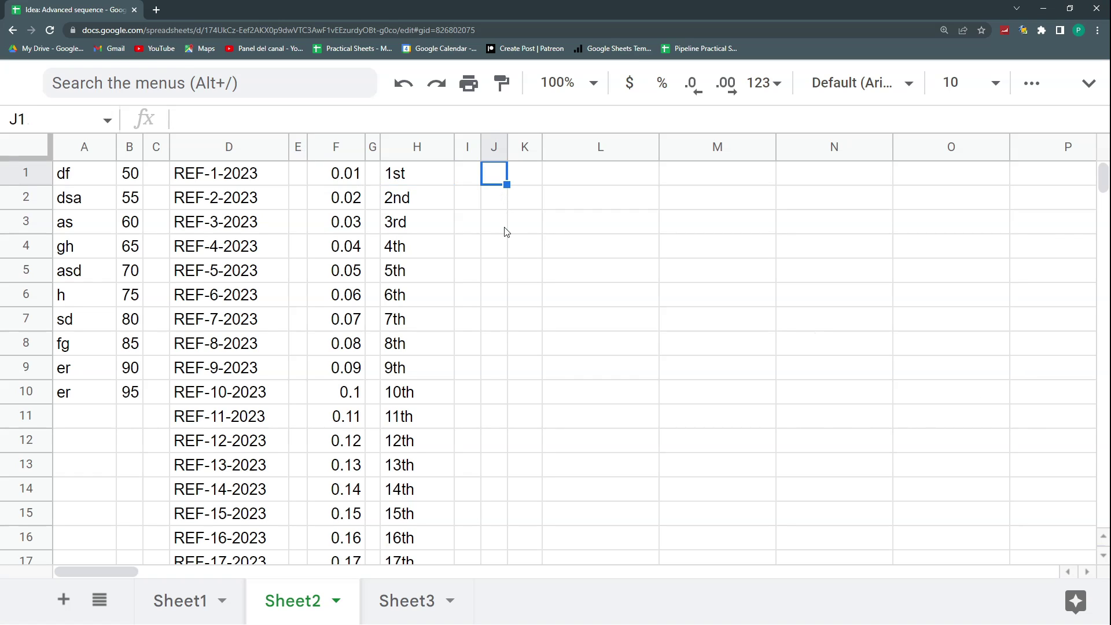
pyautogui.click(498, 253)
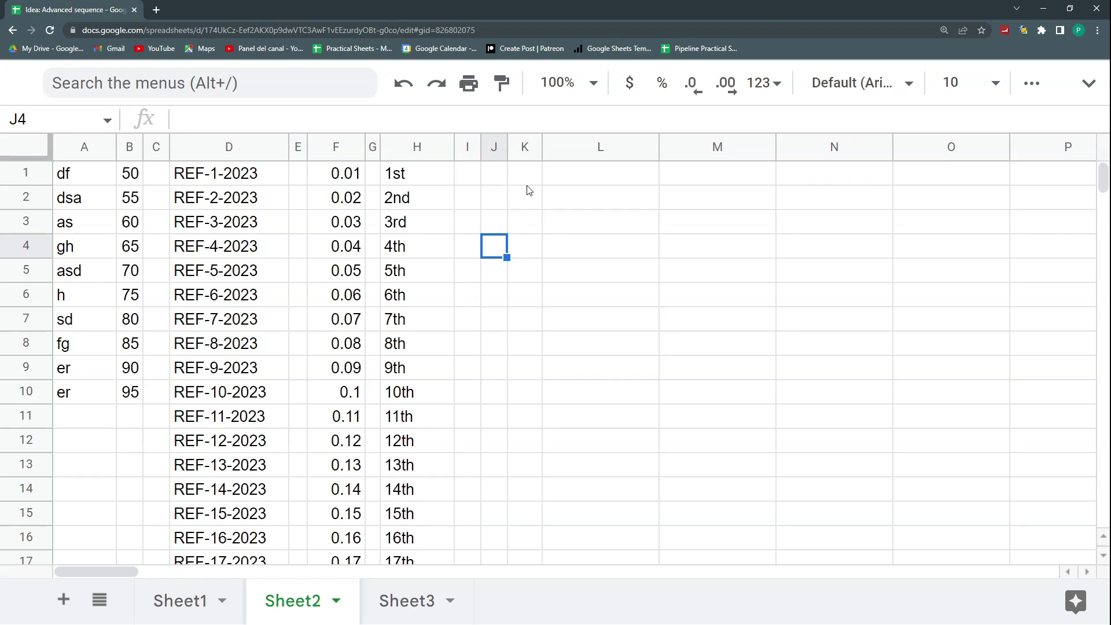
pyautogui.write('1 1 1 2 2 2 3 3 3 4 4')
pyautogui.press('Return')
pyautogui.write('4')
pyautogui.press('Up')
pyautogui.press('Up')
pyautogui.press('Up')
pyautogui.press('Up')
pyautogui.press('Up')
pyautogui.press('Up')
pyautogui.press('Up')
pyautogui.press('Up')
pyautogui.press('Up')
pyautogui.press('Up')
pyautogui.press('Up')
pyautogui.press('Up')
pyautogui.press('Up')
pyautogui.press('Up')
# Clear the sample numbers from J4 down column J.
pyautogui.press('Down')
pyautogui.press('Down')
pyautogui.press('Down')
pyautogui.hotkey('shift', 'Down')
pyautogui.hotkey('shift', 'Down')
pyautogui.hotkey('shift', 'Down')
pyautogui.hotkey('shift', 'Down')
pyautogui.hotkey('shift', 'Down')
pyautogui.hotkey('shift', 'Down')
pyautogui.hotkey('shift', 'Down')
pyautogui.hotkey('shift', 'Down')
pyautogui.hotkey('shift', 'Down')
pyautogui.hotkey('shift', 'Down')
pyautogui.hotkey('shift', 'Down')
pyautogui.press('Delete')
pyautogui.press('Up')
pyautogui.press('Down')
# Enter =sequence(12) in cell J4.
pyautogui.write('=')
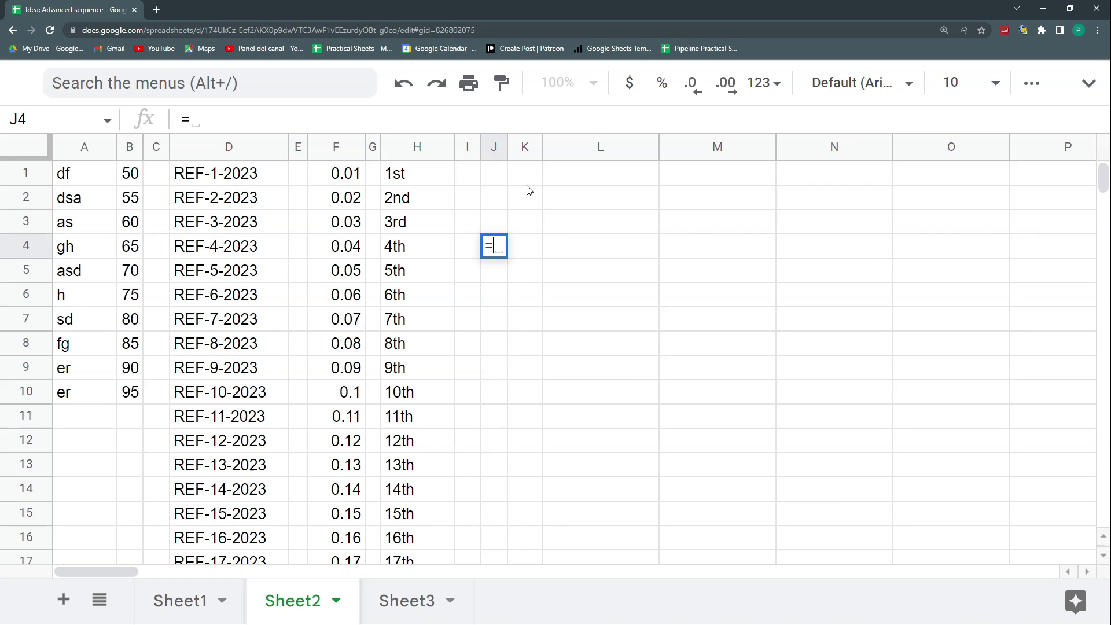
pyautogui.write('sequence(12')
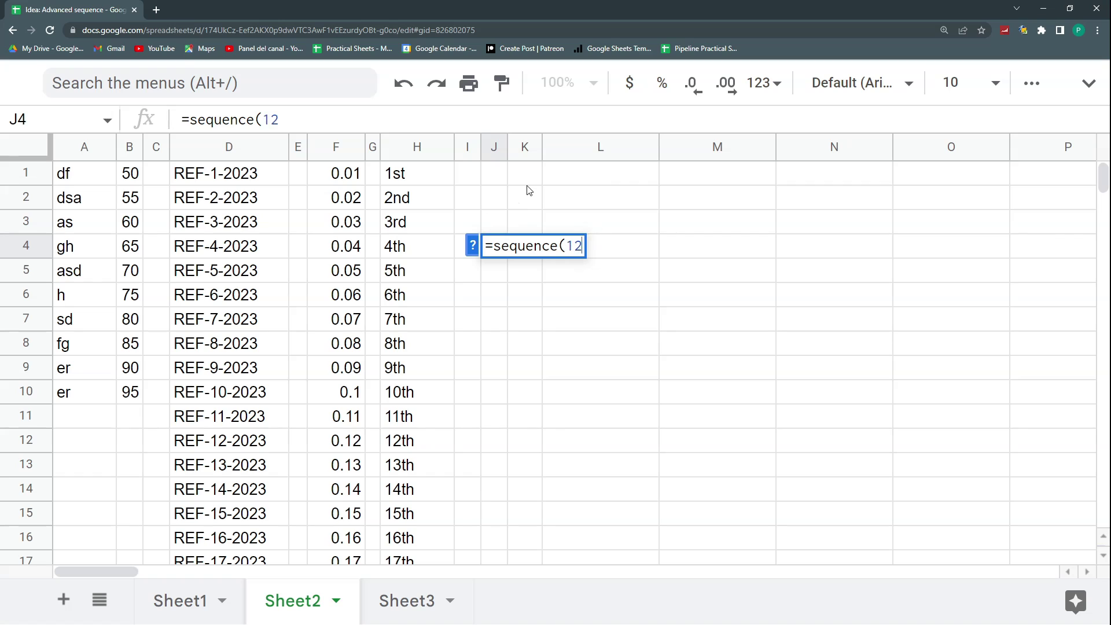
pyautogui.press('Return')
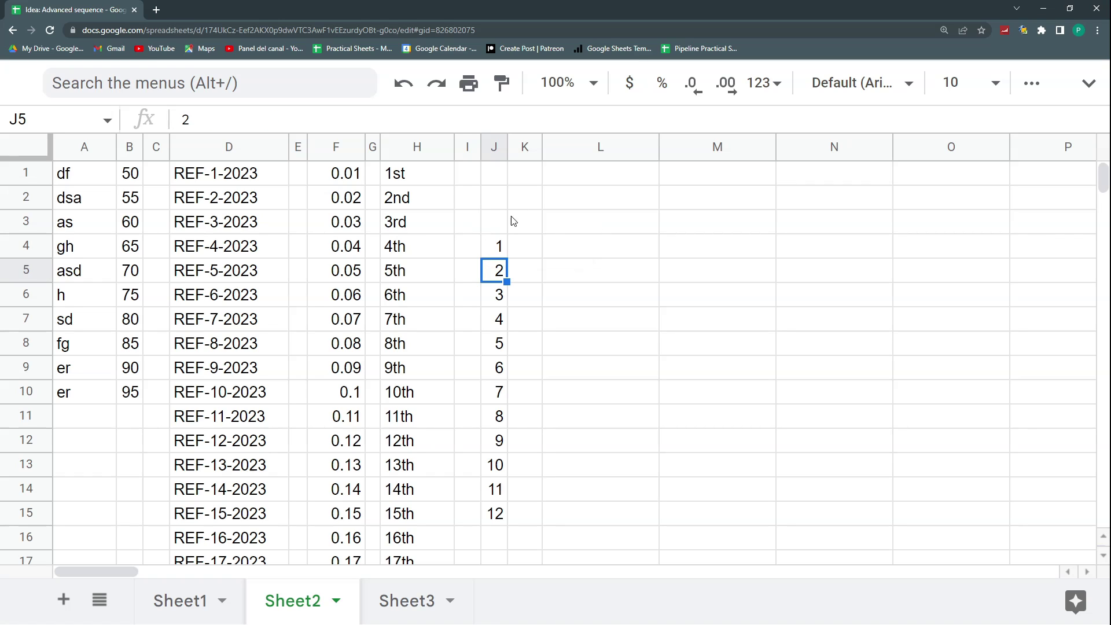
# Divide the sequence in J4 by 3 and wrap the formula in ArrayFormula.
pyautogui.click(500, 249)
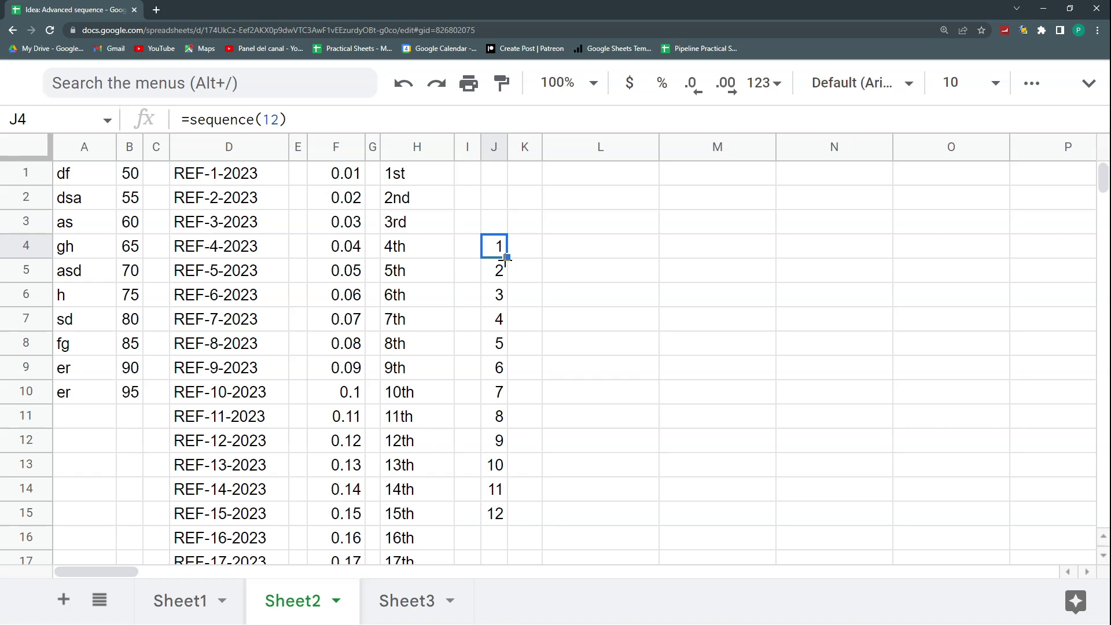
pyautogui.click(293, 121)
pyautogui.write('/3')
pyautogui.press('Return')
pyautogui.press('Up')
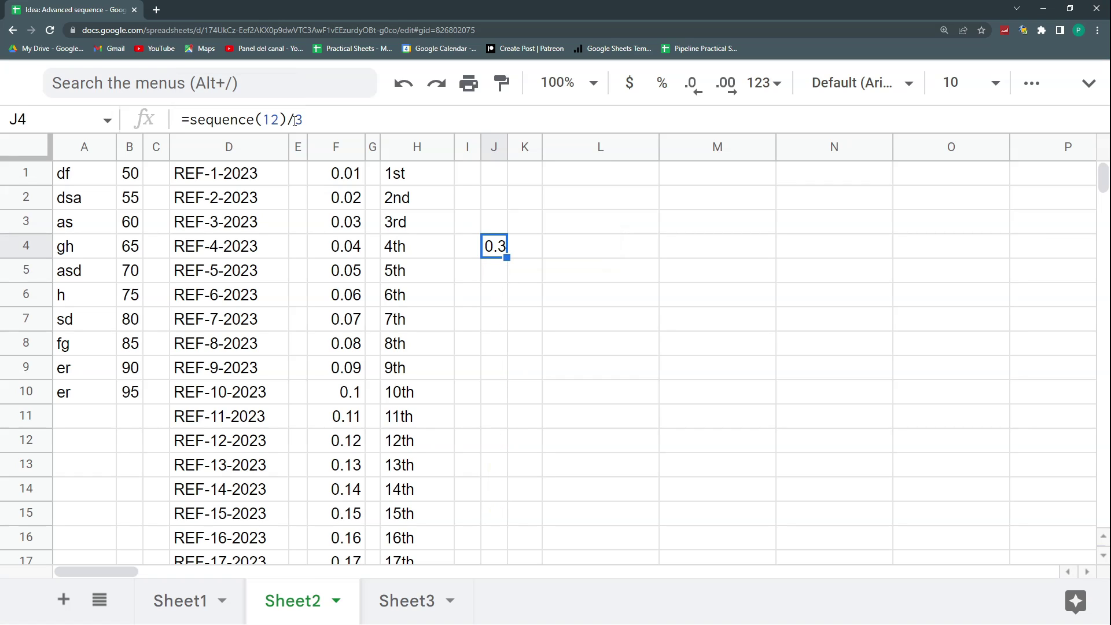
pyautogui.click(315, 121)
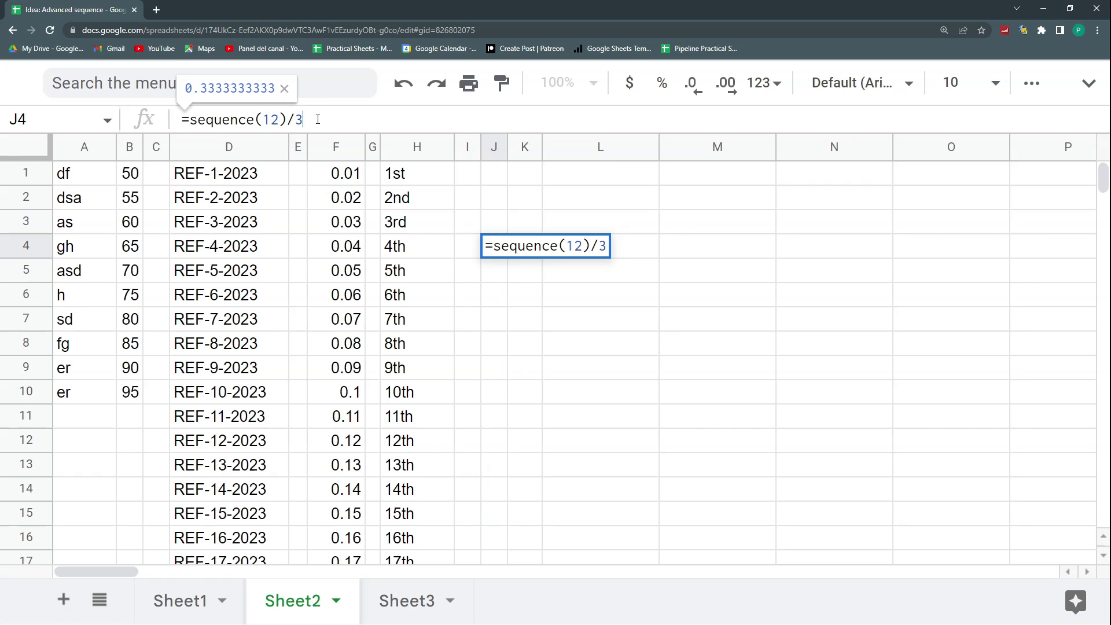
pyautogui.press('Return')
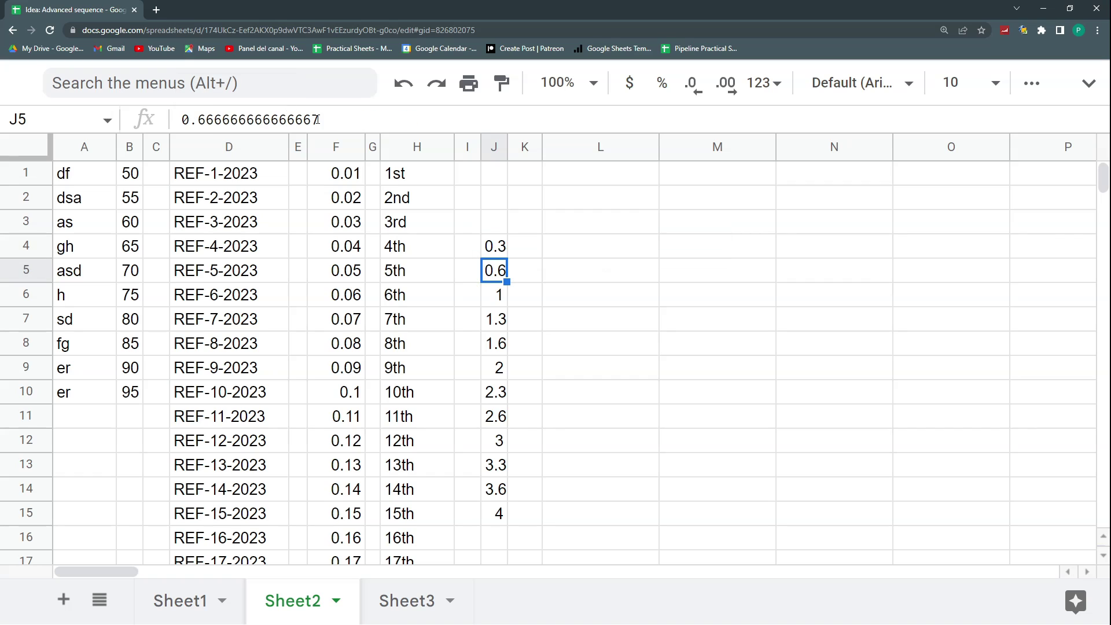
# Widen column J to fit its decimals and examine the values in groups of three.
pyautogui.doubleClick(507, 147)
pyautogui.moveTo(520, 253); pyautogui.dragTo(537, 372)
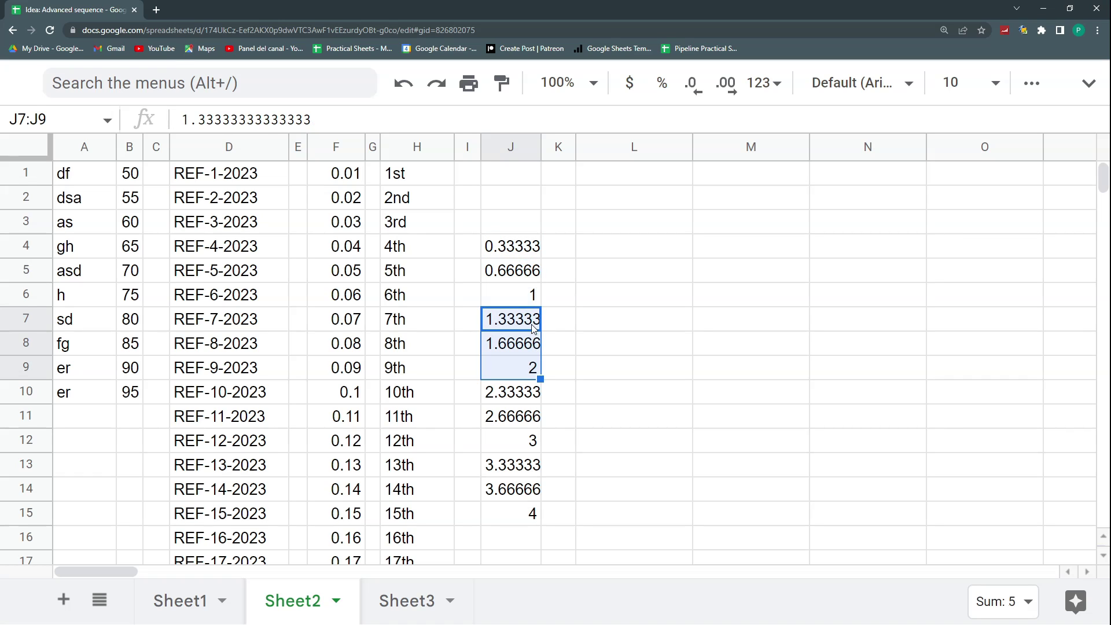
# Wrap sequence(12)/3 in ROUNDUP inside the ArrayFormula in J4.
pyautogui.click(523, 251)
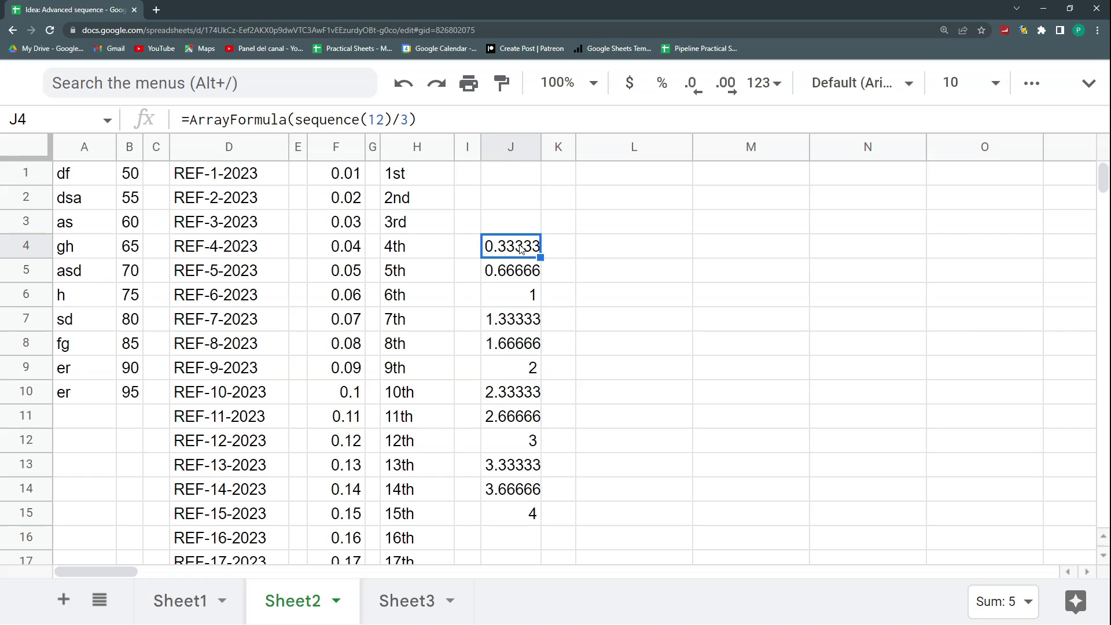
pyautogui.click(427, 118)
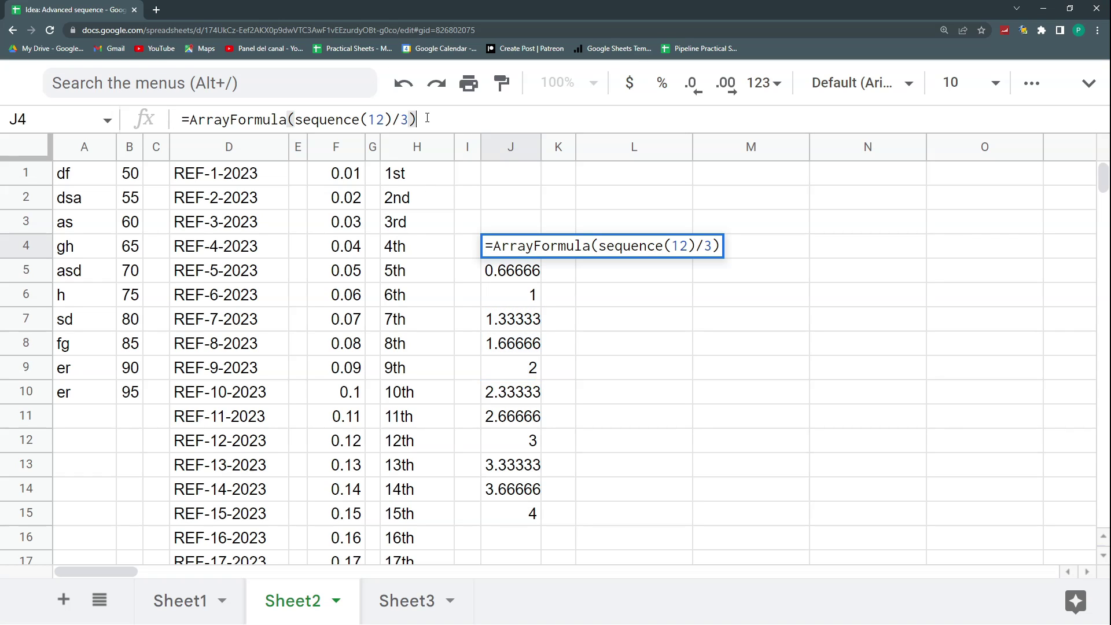
pyautogui.click(294, 118)
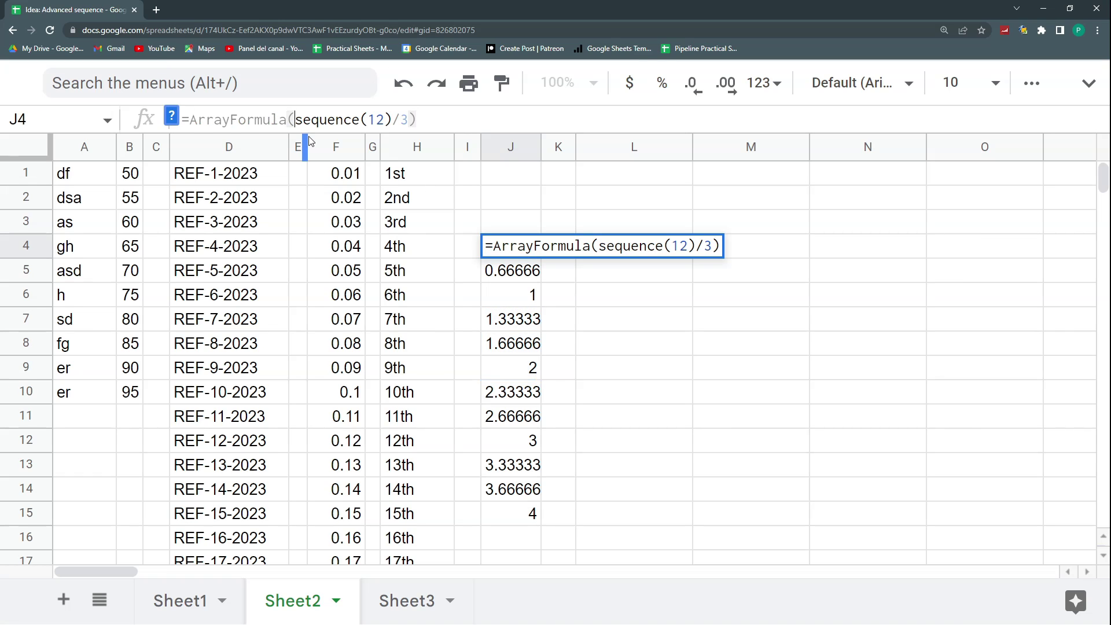
pyautogui.write('ROU')
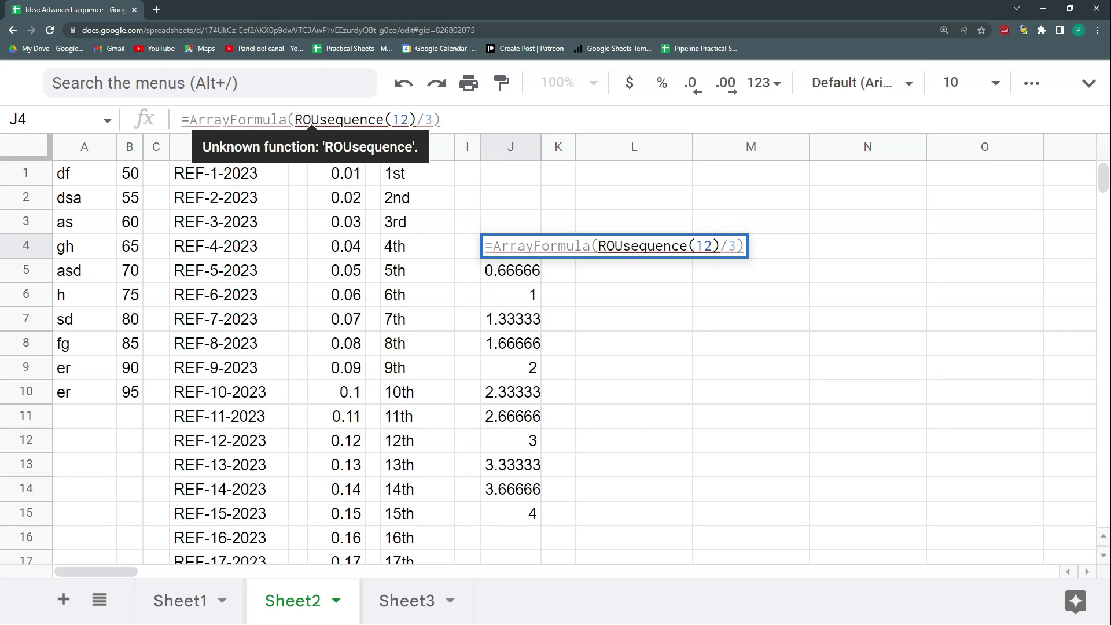
pyautogui.write('NDUP(')
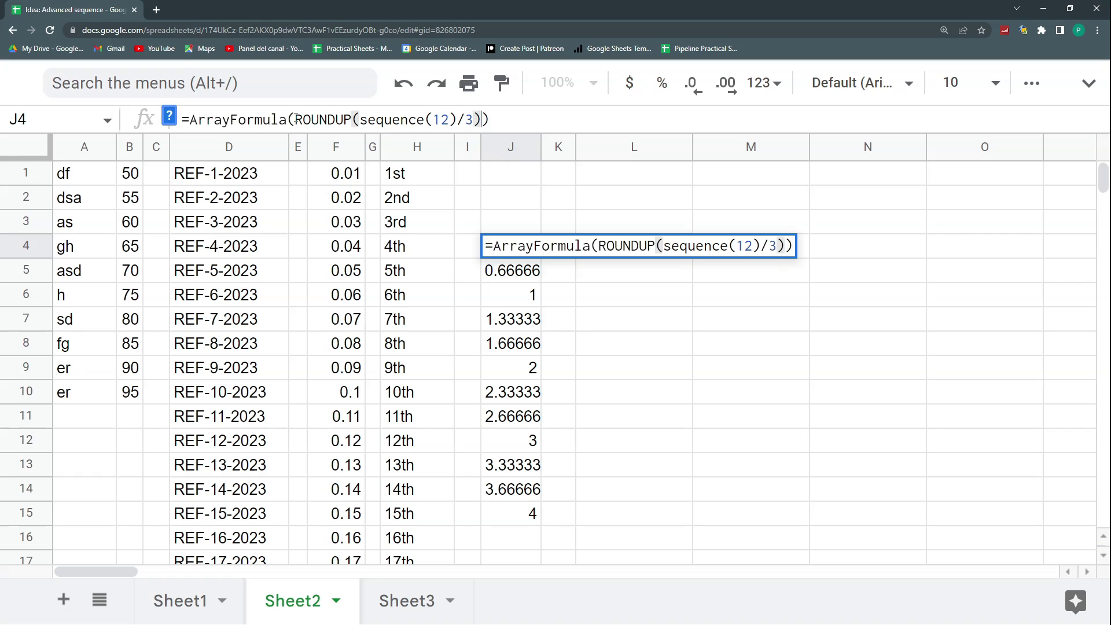
pyautogui.press('Return')
pyautogui.press('Up')
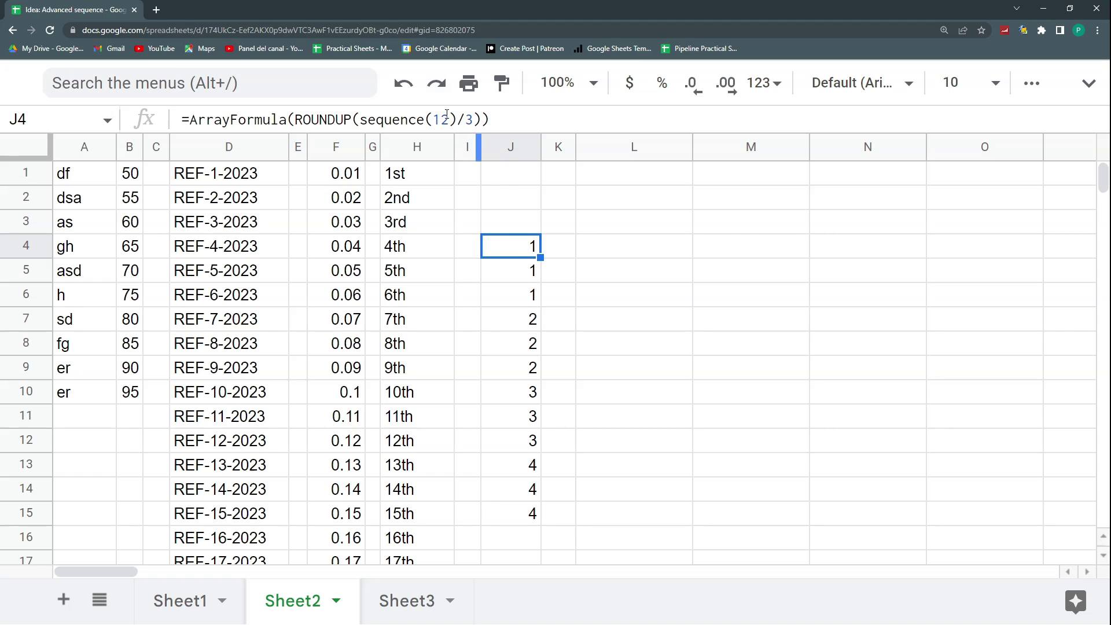
pyautogui.doubleClick(469, 119)
pyautogui.press('Escape')
pyautogui.moveTo(523, 178); pyautogui.dragTo(560, 207)
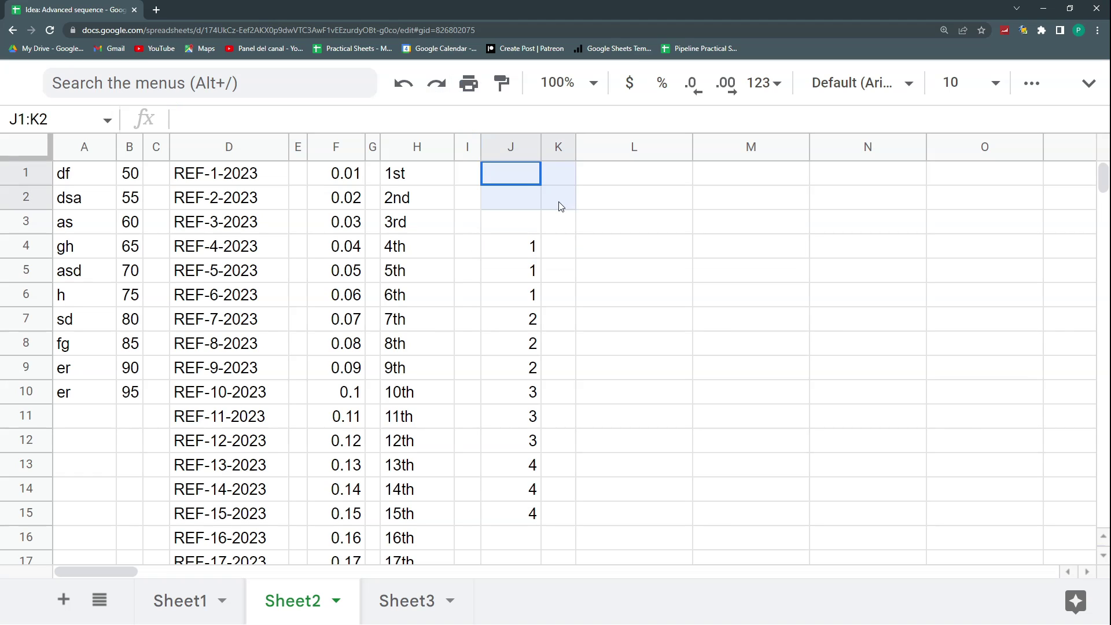
pyautogui.click(528, 203)
pyautogui.click(527, 182)
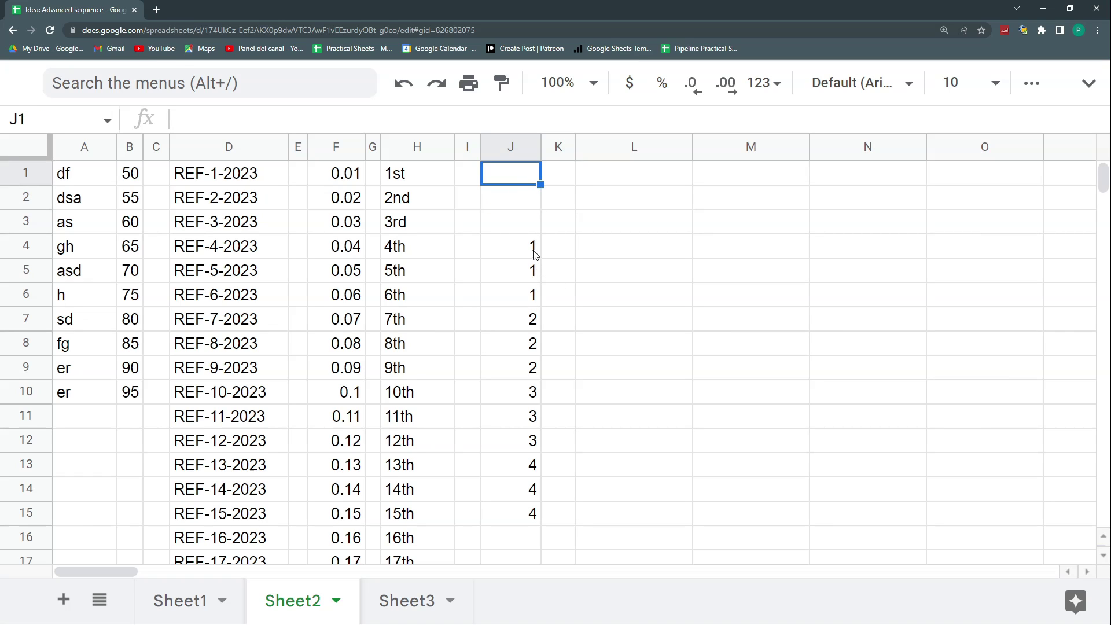
# Label J1 LENGTH OF CYCLE, widen column J to fit the label, and enter 3 in K1.
pyautogui.write('LEngt')
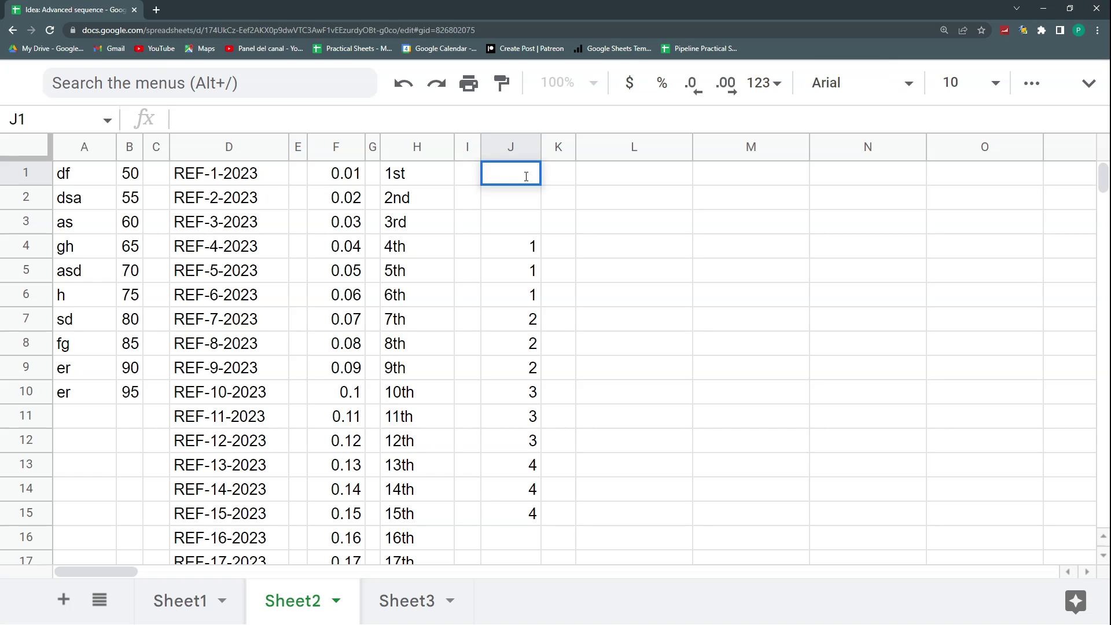
pyautogui.press('BackSpace')
pyautogui.press('BackSpace')
pyautogui.press('BackSpace')
pyautogui.press('BackSpace')
pyautogui.write('ENGTH OF CYCLE')
pyautogui.press('Return')
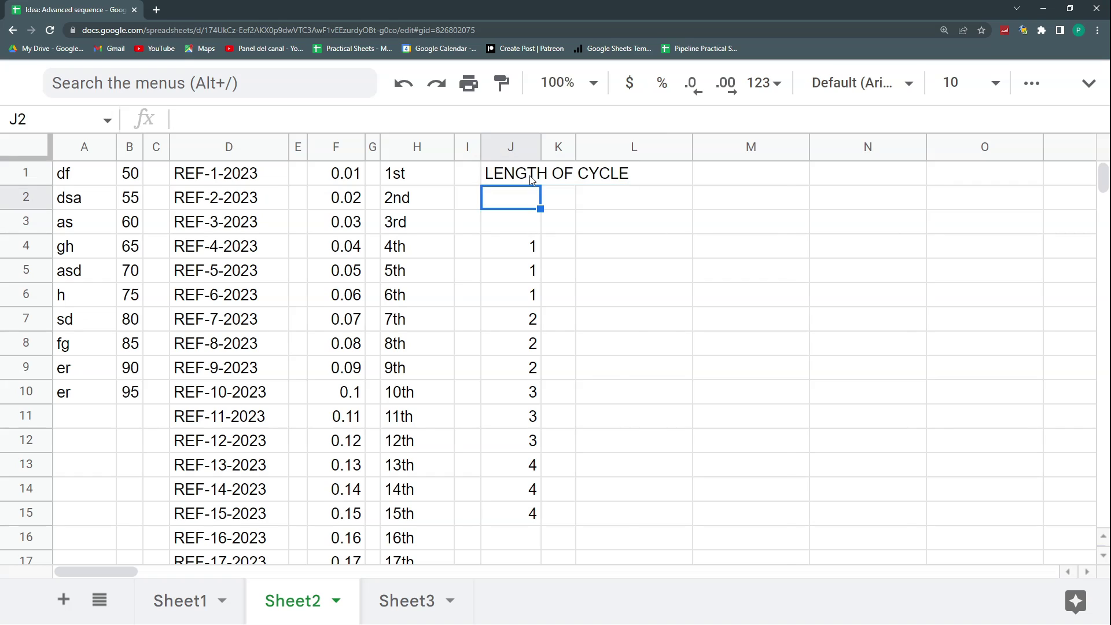
pyautogui.write('3')
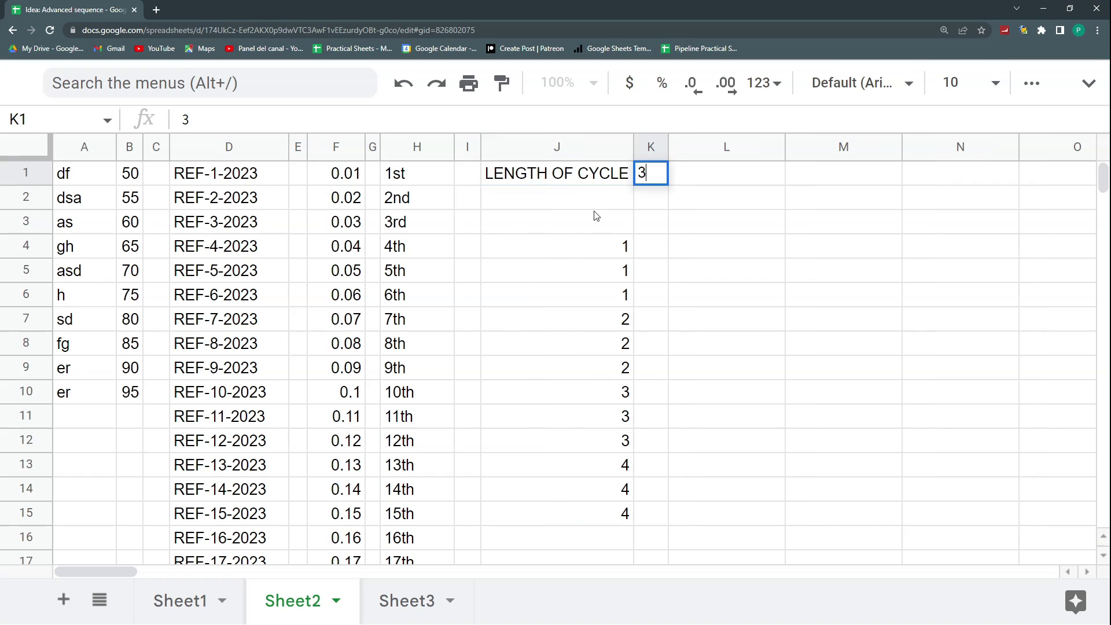
# Label J2 # OF CYCLES and enter 4 in K2.
pyautogui.click(595, 204)
pyautogui.write('# OF CYCLES')
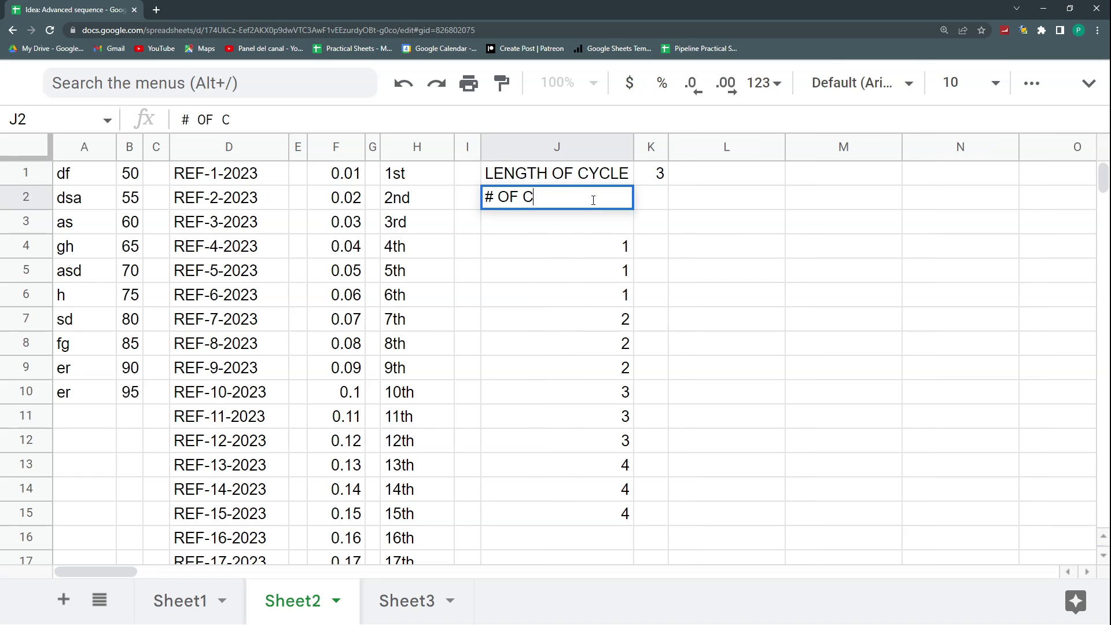
pyautogui.press('Return')
pyautogui.press('Up')
pyautogui.press('Right')
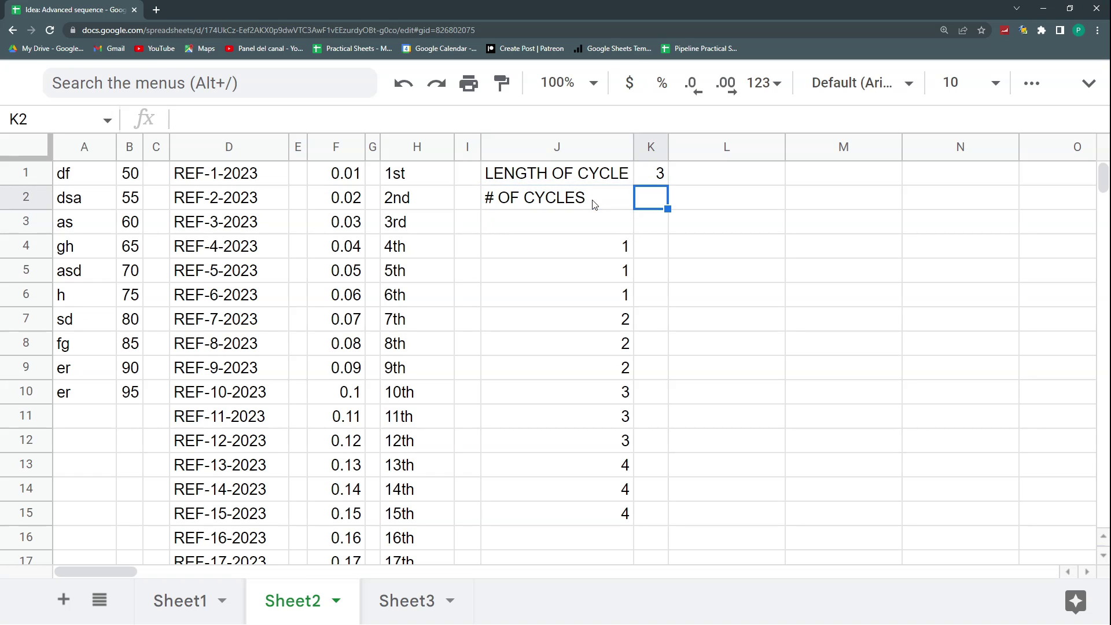
pyautogui.write('4')
# Replace the fixed numbers in the J4 formula with cell references so it reads sequence(K1*K2)/K1.
pyautogui.click(591, 255)
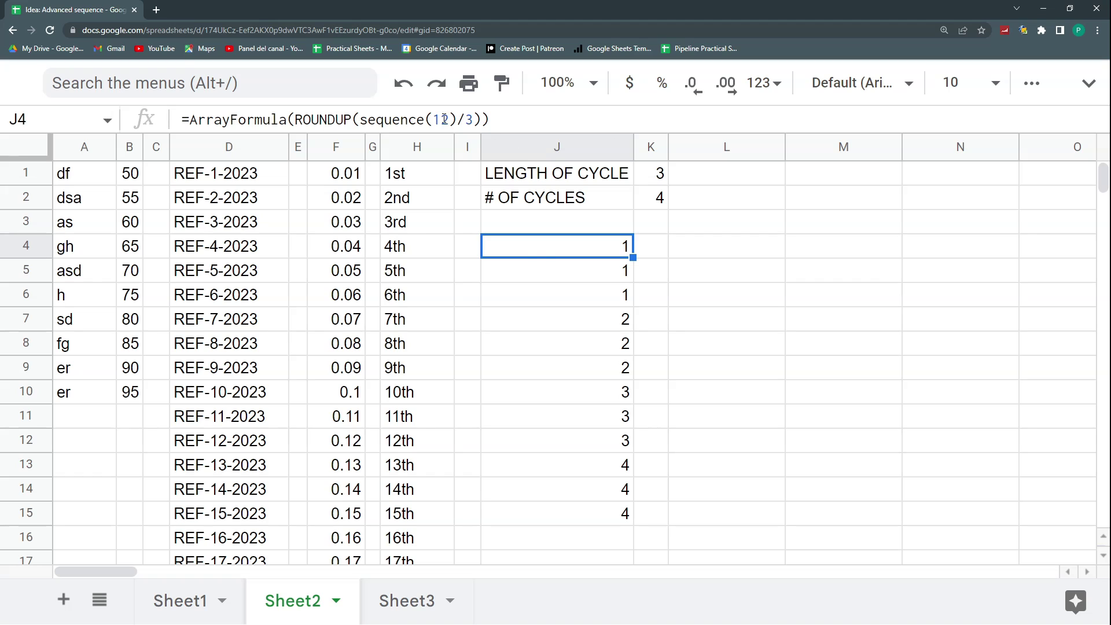
pyautogui.doubleClick(474, 119)
pyautogui.press('BackSpace')
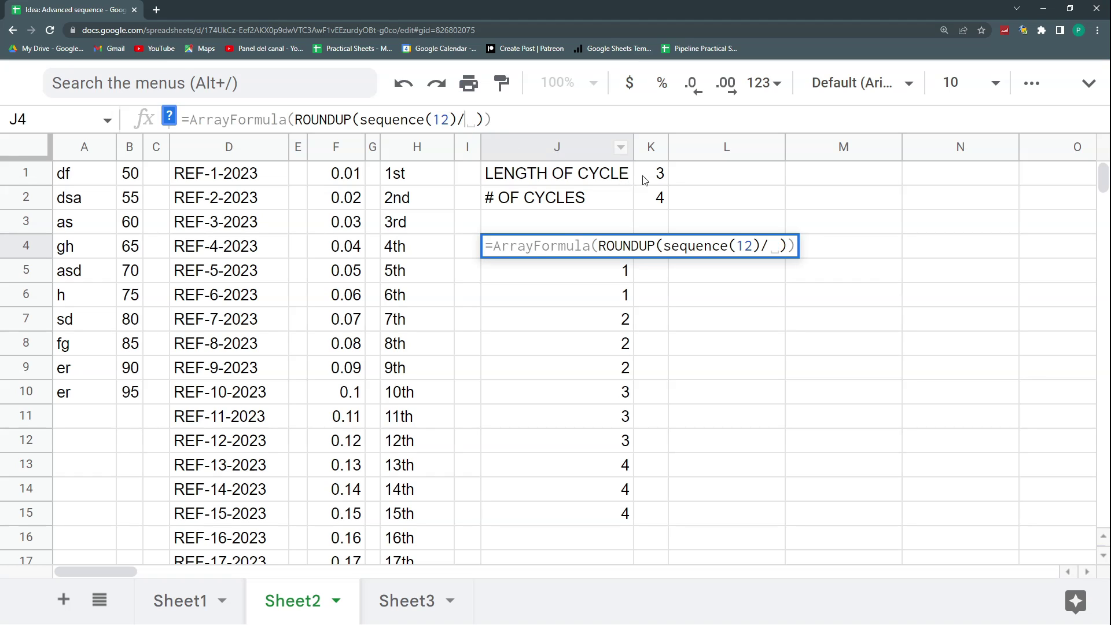
pyautogui.click(663, 177)
pyautogui.doubleClick(446, 119)
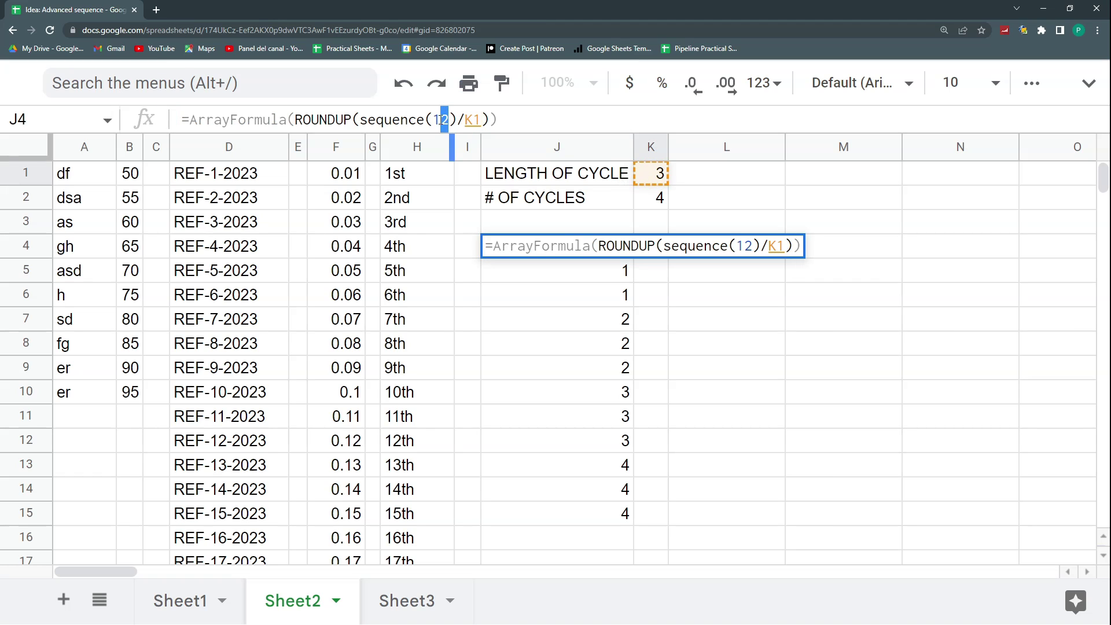
pyautogui.press('BackSpace')
pyautogui.click(661, 176)
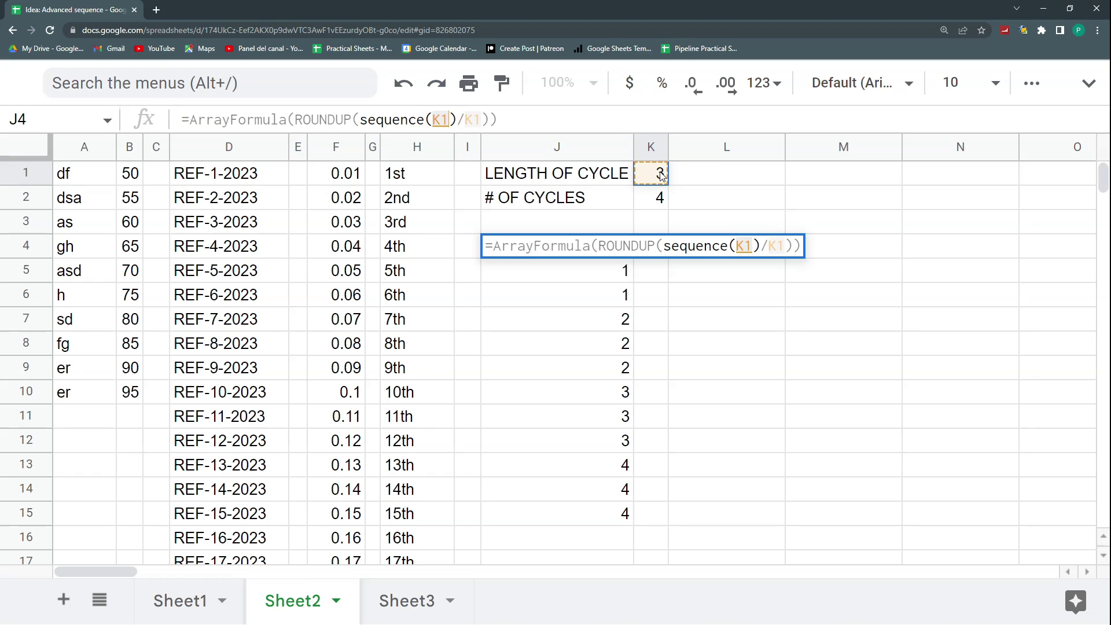
pyautogui.write('*')
pyautogui.click(658, 198)
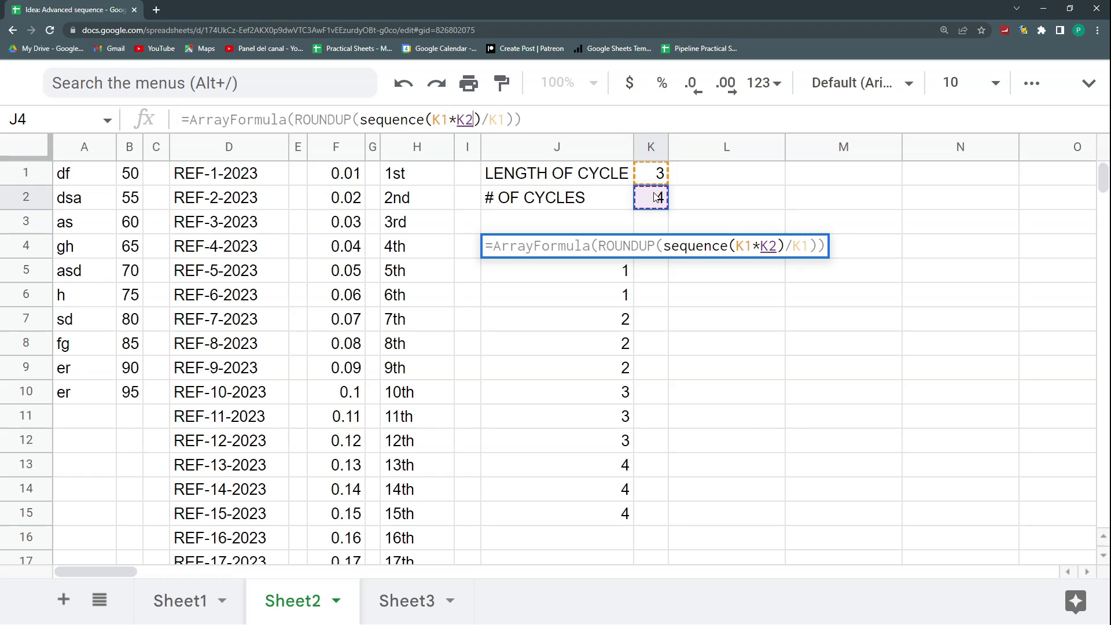
pyautogui.press('Return')
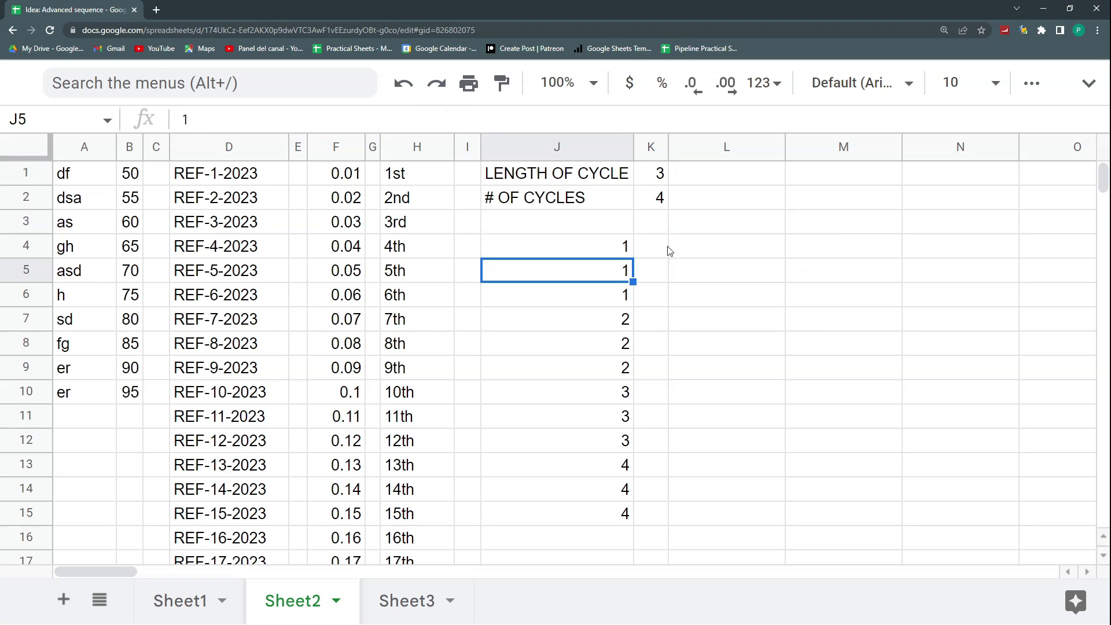
# Set the length of cycle in K1 to 2 and the number of cycles in K2 to 6.
pyautogui.click(652, 180)
pyautogui.write('2')
pyautogui.press('Return')
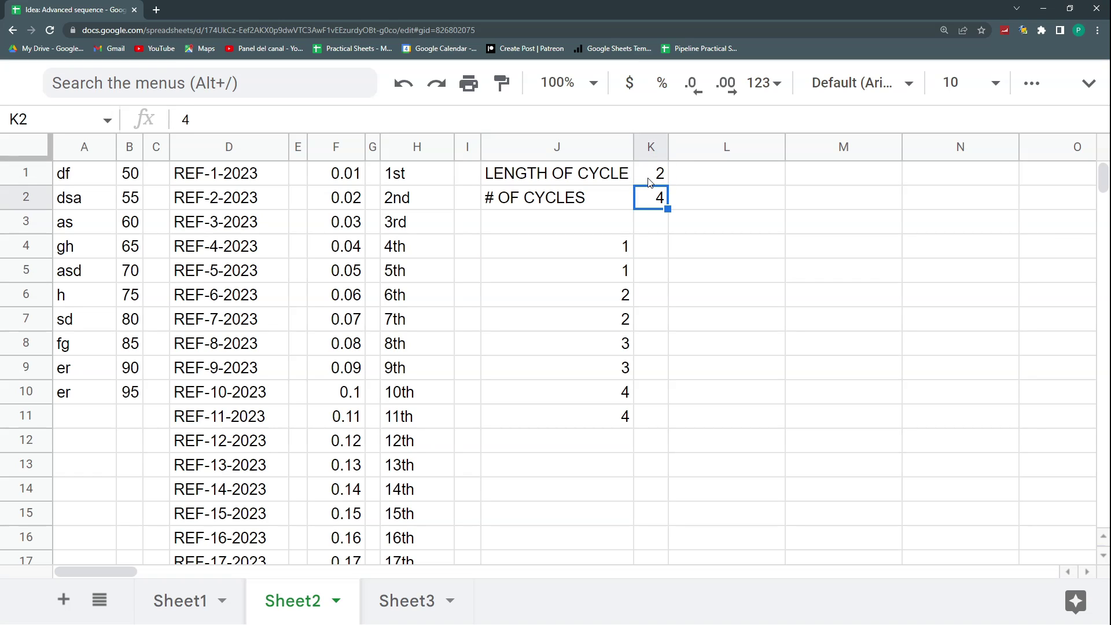
pyautogui.click(662, 181)
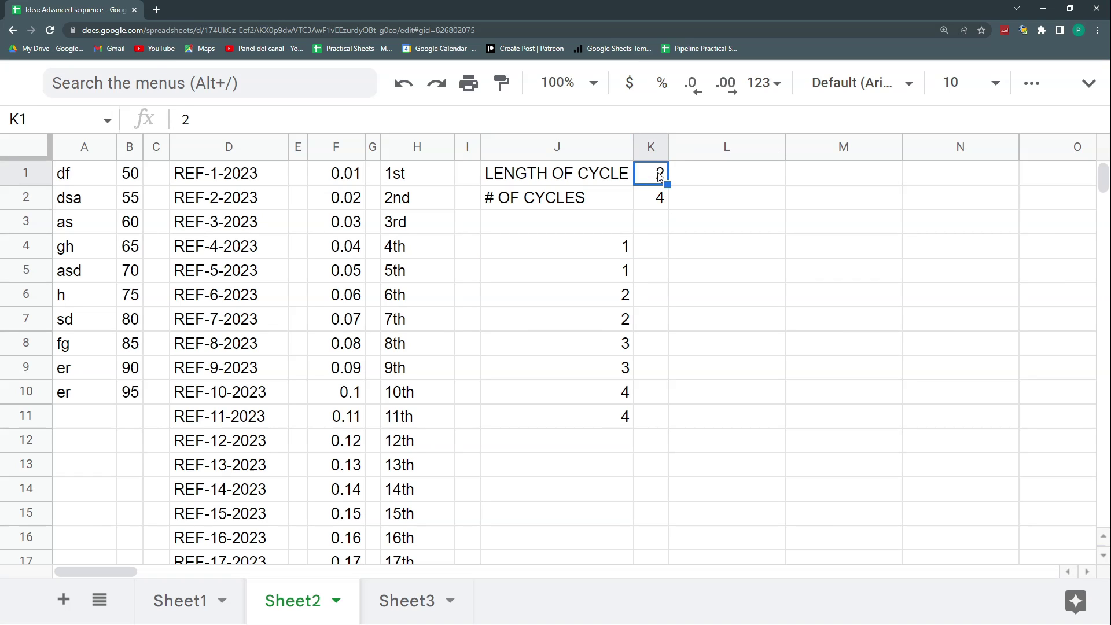
pyautogui.click(659, 199)
pyautogui.write('5')
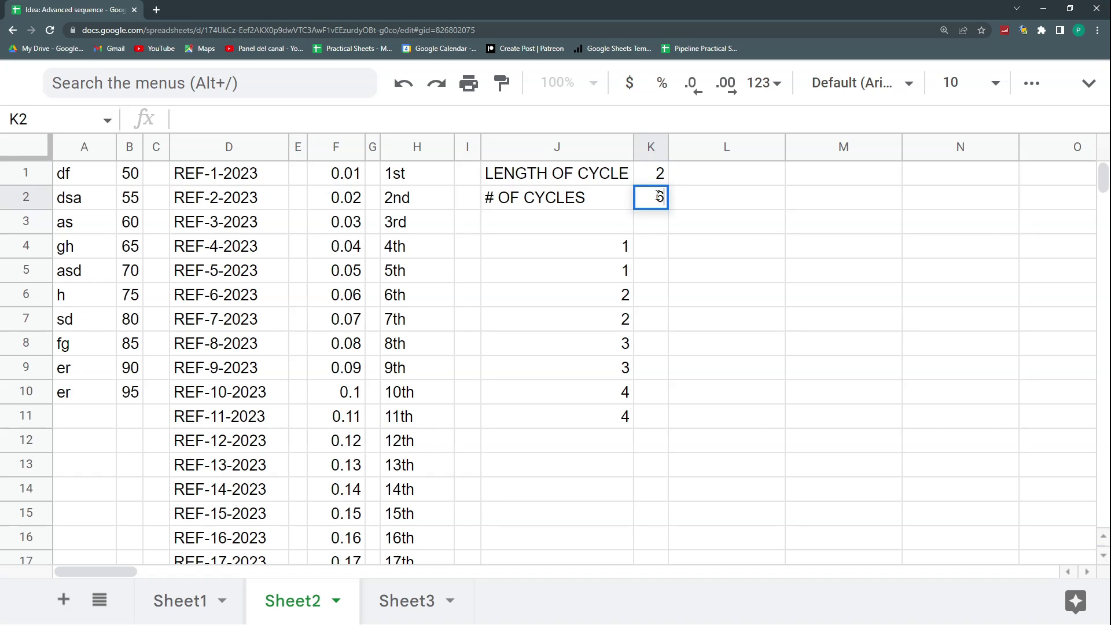
pyautogui.press('Return')
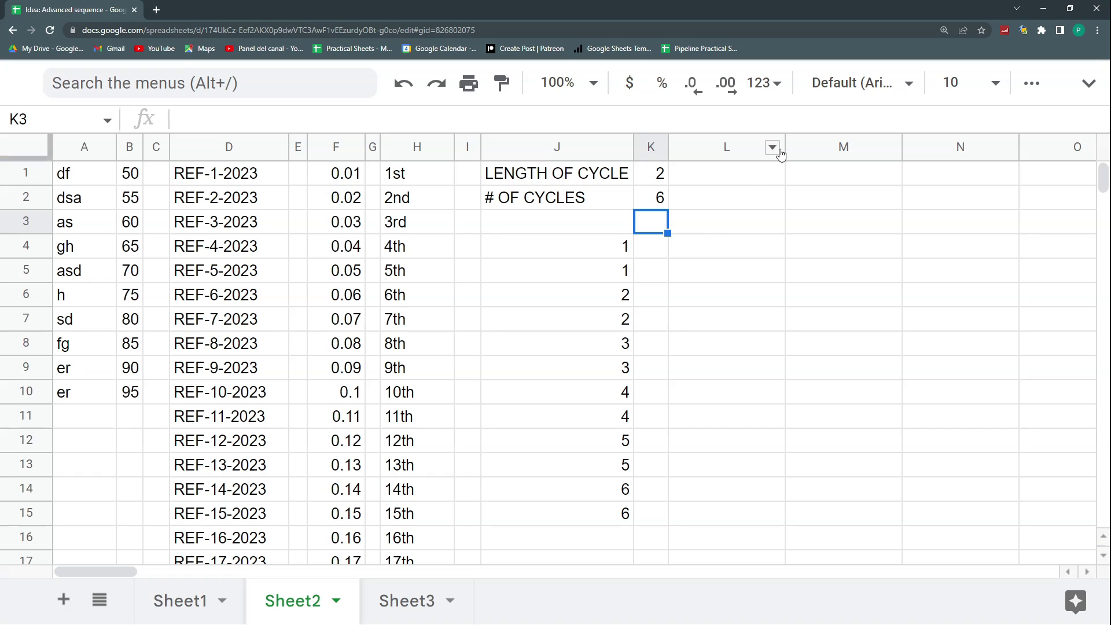
# Narrow column L into a small spacer column and check the formula in J4.
pyautogui.moveTo(785, 149); pyautogui.dragTo(710, 151)
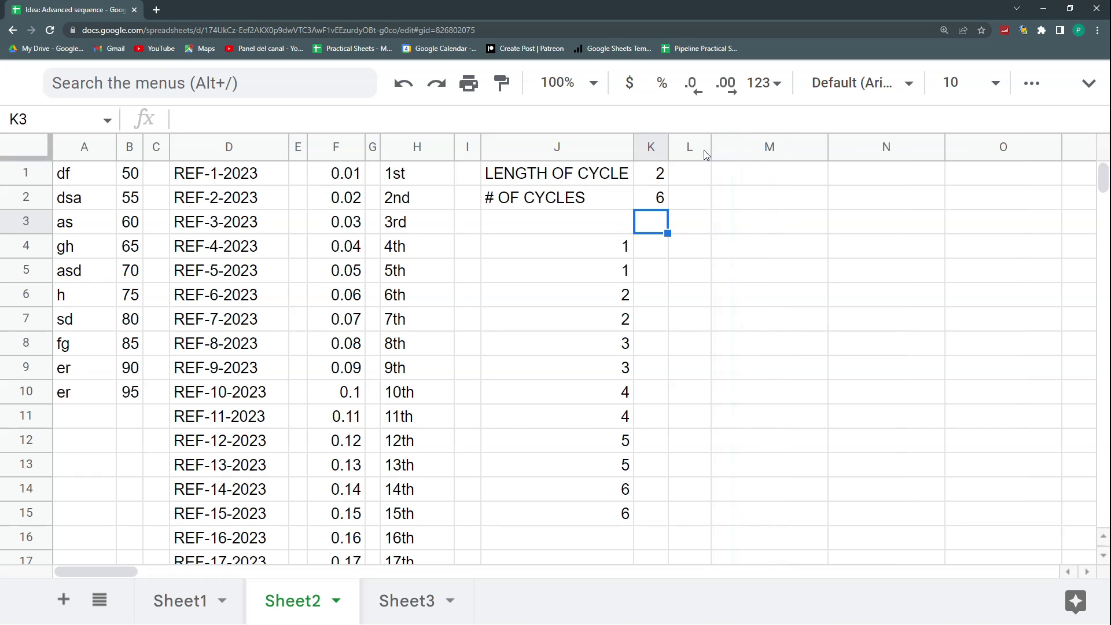
pyautogui.click(618, 254)
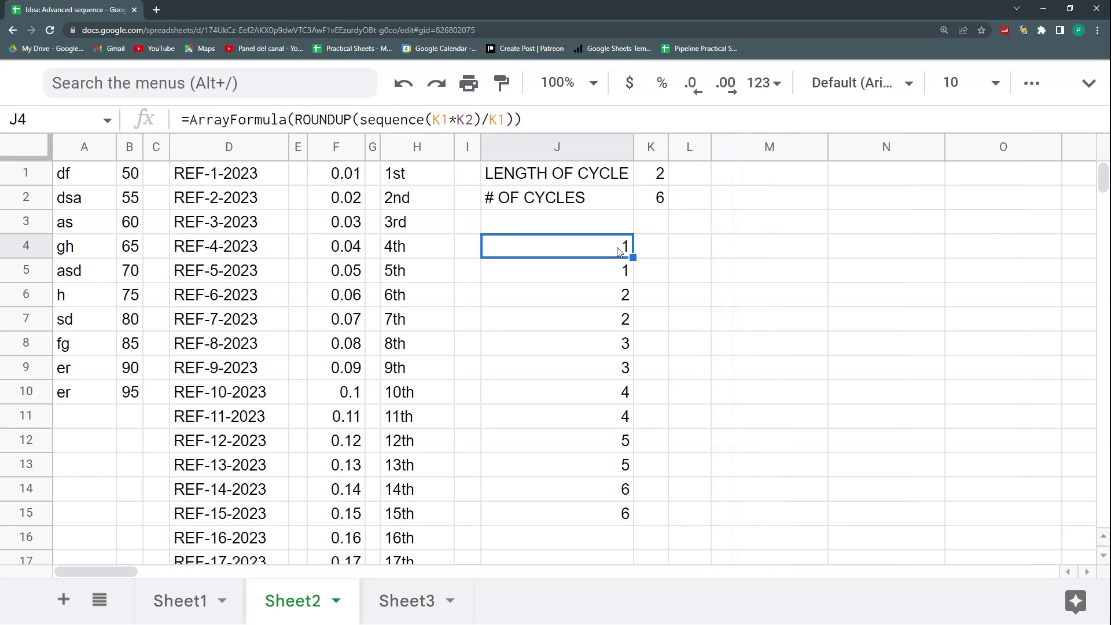
# Enter the pattern 1, 2, 3 four times down M4:M15 as a sample of a repeating cycle.
pyautogui.click(742, 249)
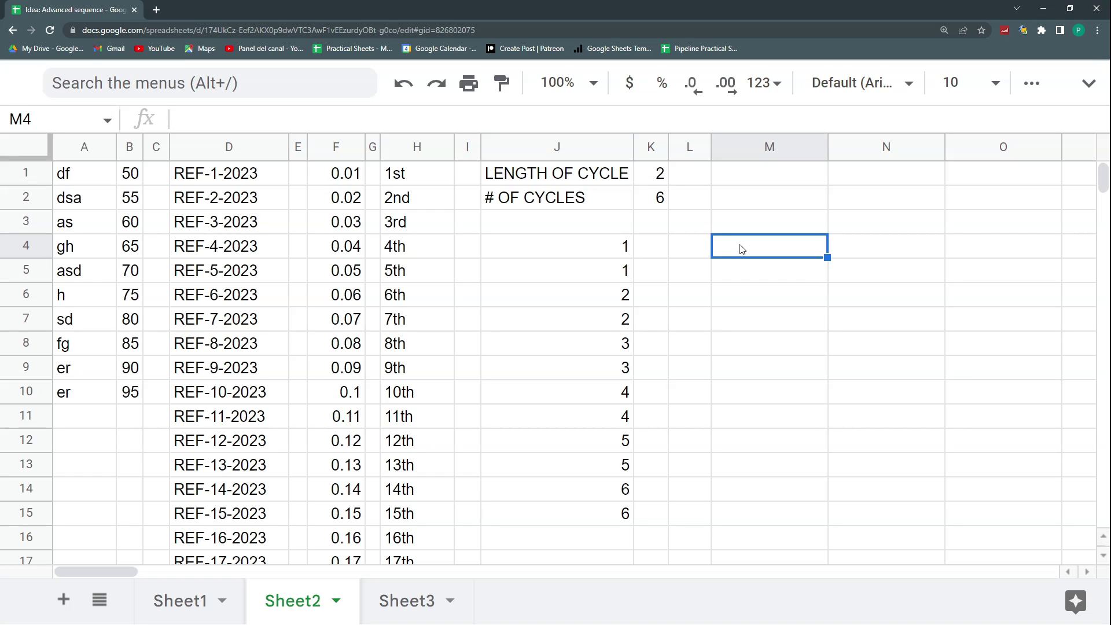
pyautogui.press('Left')
pyautogui.press('Left')
pyautogui.press('Right')
pyautogui.press('Right')
pyautogui.write('1')
pyautogui.press('Return')
pyautogui.write('2')
pyautogui.press('Return')
pyautogui.write('3')
pyautogui.press('Return')
pyautogui.write('1')
pyautogui.press('Return')
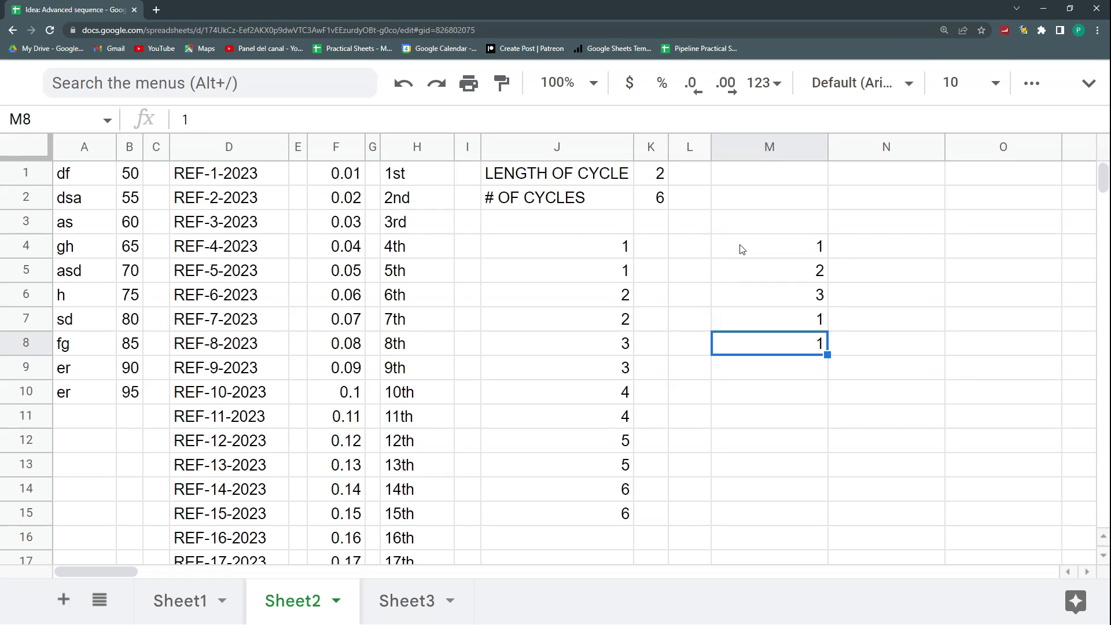
pyautogui.write('2 3 1')
pyautogui.press('Return')
pyautogui.write('2')
pyautogui.press('Return')
pyautogui.write('3')
pyautogui.press('Return')
pyautogui.write('1')
pyautogui.press('Return')
pyautogui.write('2')
pyautogui.press('Return')
pyautogui.write('3')
pyautogui.press('Return')
pyautogui.press('Up')
pyautogui.press('Up')
pyautogui.press('Up')
pyautogui.press('Up')
pyautogui.press('Up')
pyautogui.press('Up')
pyautogui.press('Up')
pyautogui.press('Up')
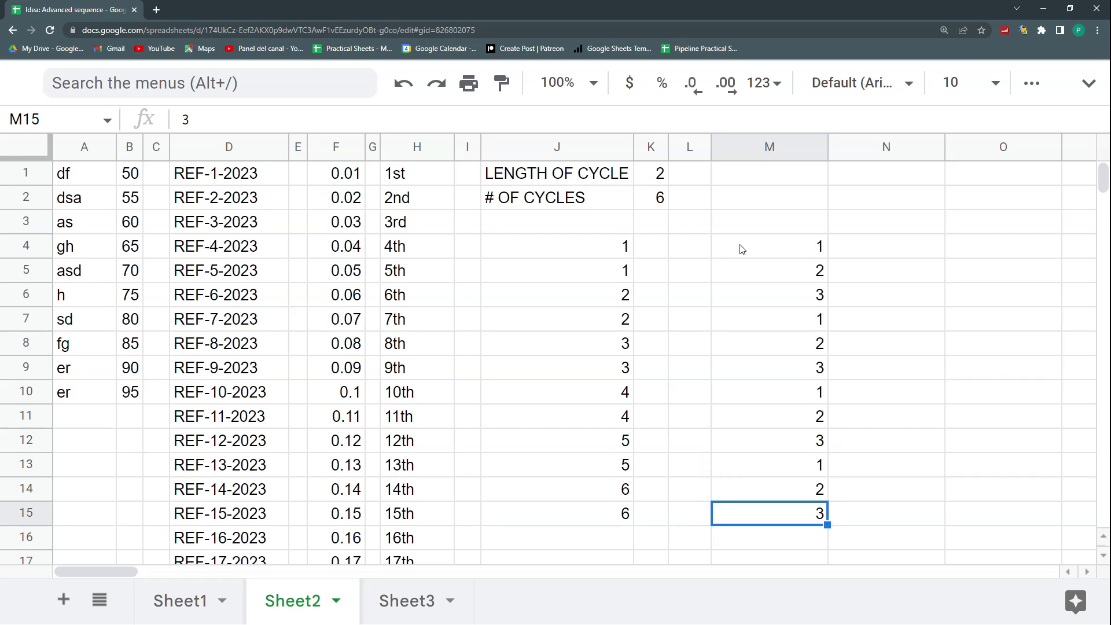
pyautogui.press('Left')
pyautogui.press('Left')
pyautogui.press('Up')
pyautogui.press('Up')
pyautogui.press('Up')
pyautogui.press('Left')
pyautogui.press('Down')
pyautogui.press('Up')
pyautogui.press('Down')
pyautogui.press('Up')
pyautogui.press('Up')
pyautogui.press('Up')
pyautogui.press('Up')
pyautogui.press('Down')
pyautogui.press('Down')
pyautogui.press('Down')
pyautogui.press('Down')
pyautogui.press('Down')
pyautogui.press('Up')
pyautogui.press('Up')
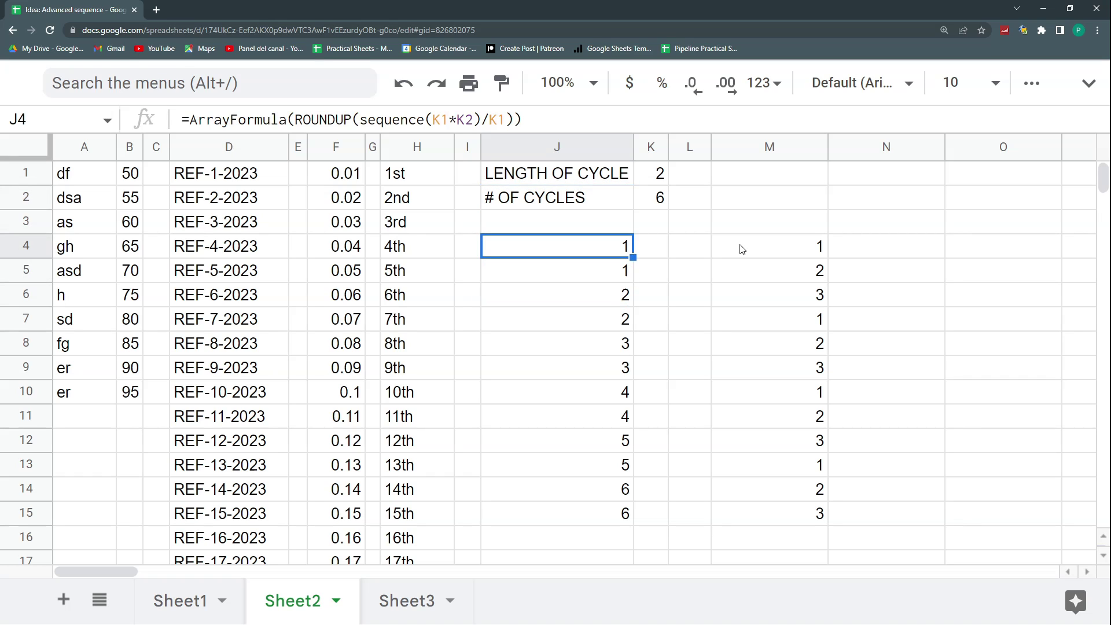
# Enter =SEQUENCE(12) in M4 and clear the manual values in M5:M15 so the sequence can expand.
pyautogui.press('Up')
pyautogui.press('Up')
pyautogui.press('Right')
pyautogui.press('Right')
pyautogui.press('Right')
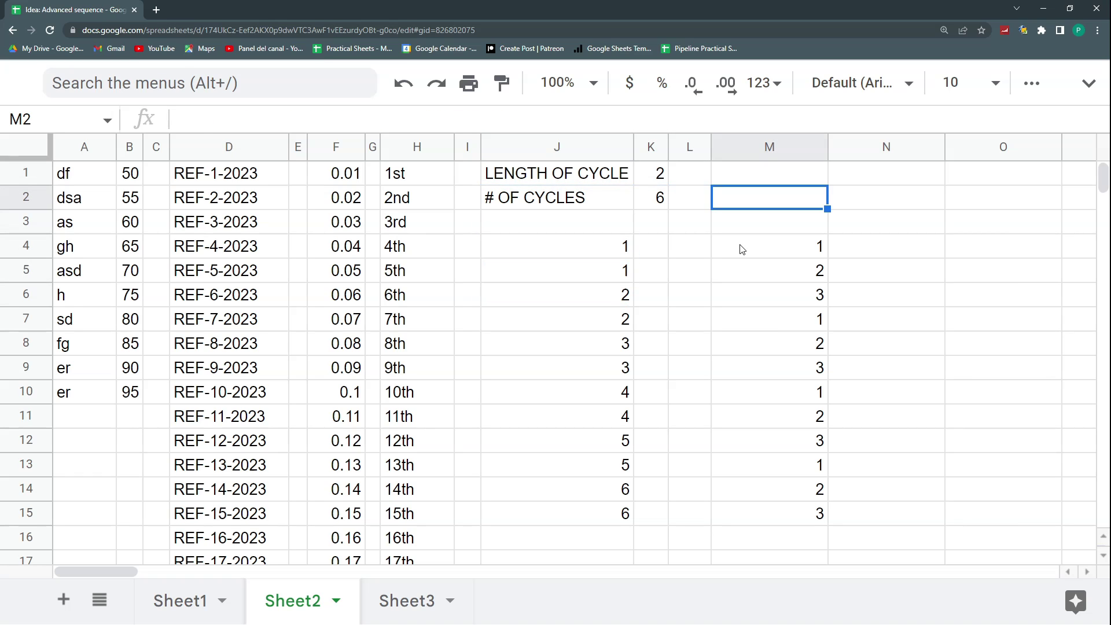
pyautogui.press('Down')
pyautogui.press('Down')
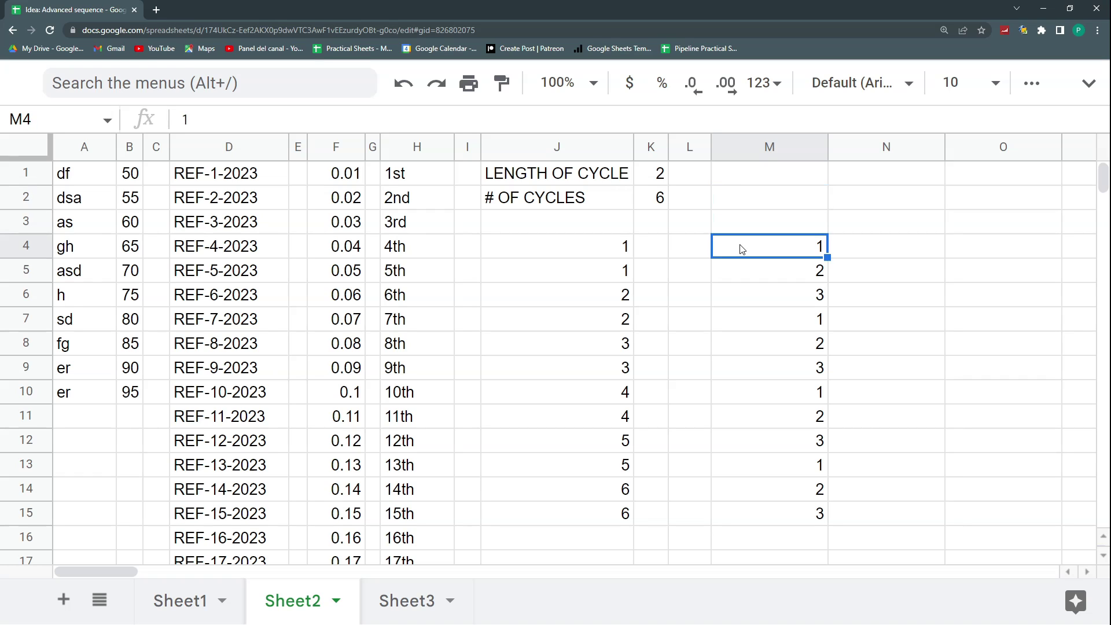
pyautogui.write('=SEQU')
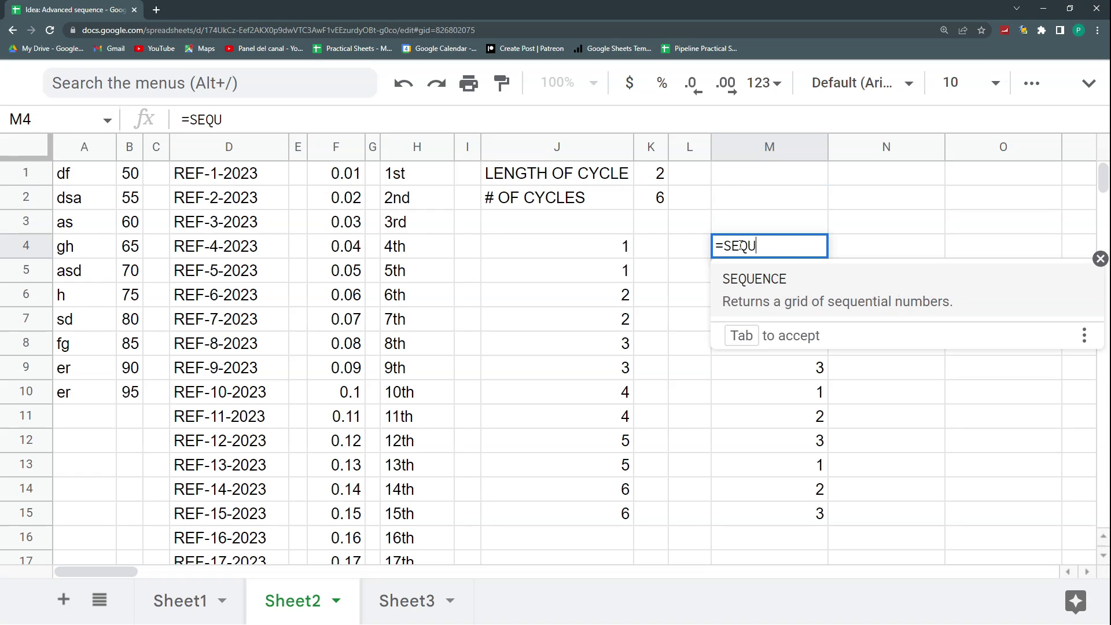
pyautogui.write('ENCE(12')
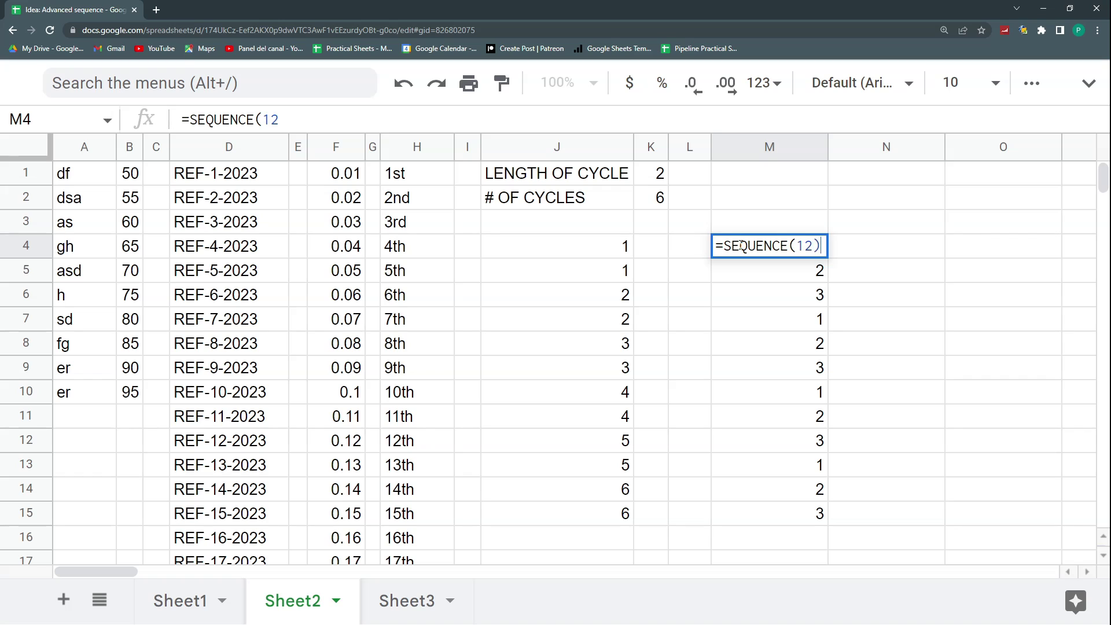
pyautogui.press('Return')
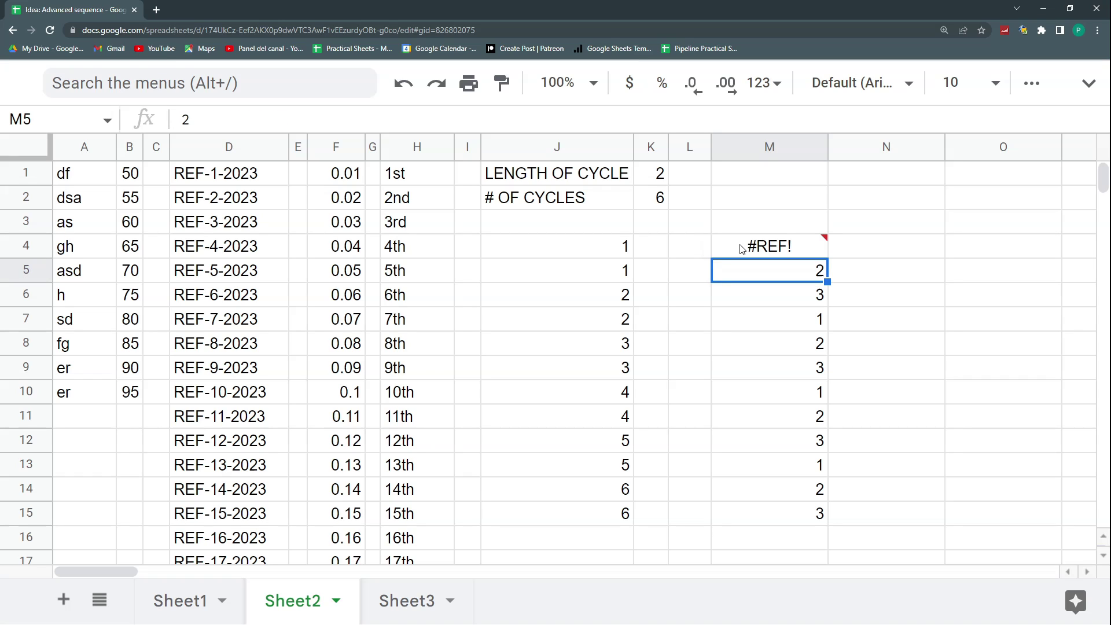
pyautogui.hotkey('ctrl', 'shift', 'Down')
pyautogui.press('Delete')
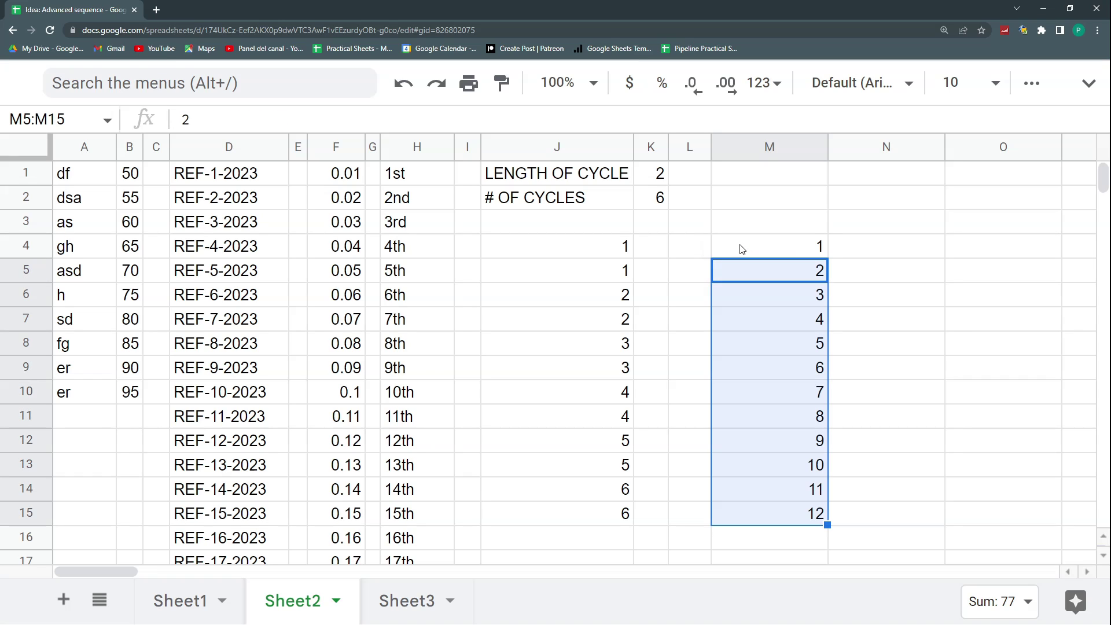
# Wrap SEQUENCE(12) in M4 in a MOD function with divisor 3.
pyautogui.click(742, 248)
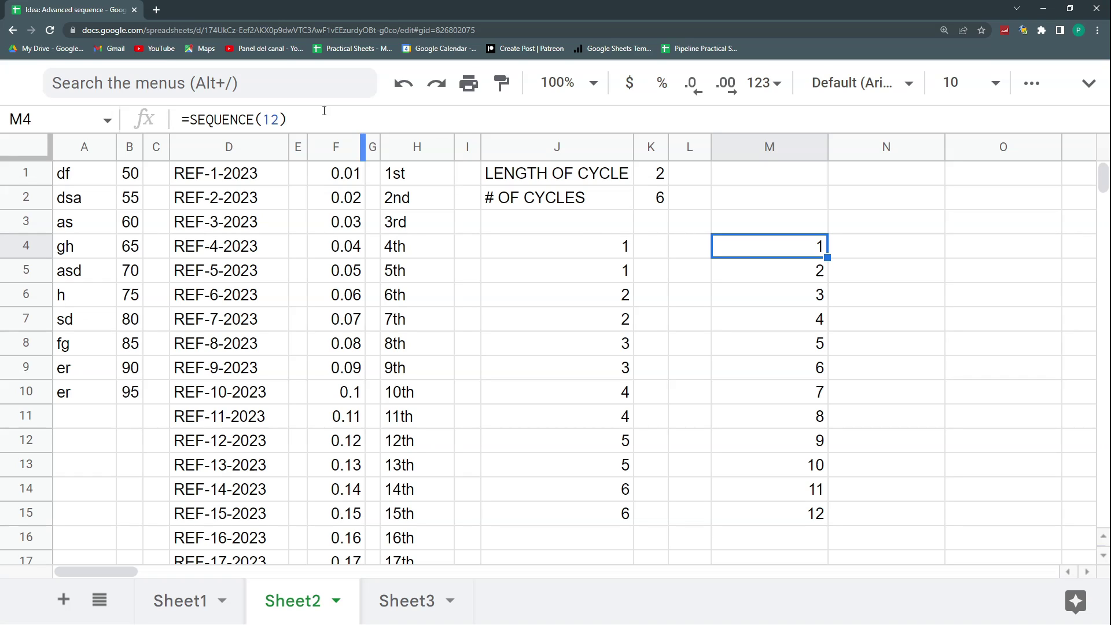
pyautogui.click(193, 119)
pyautogui.write('MOD(')
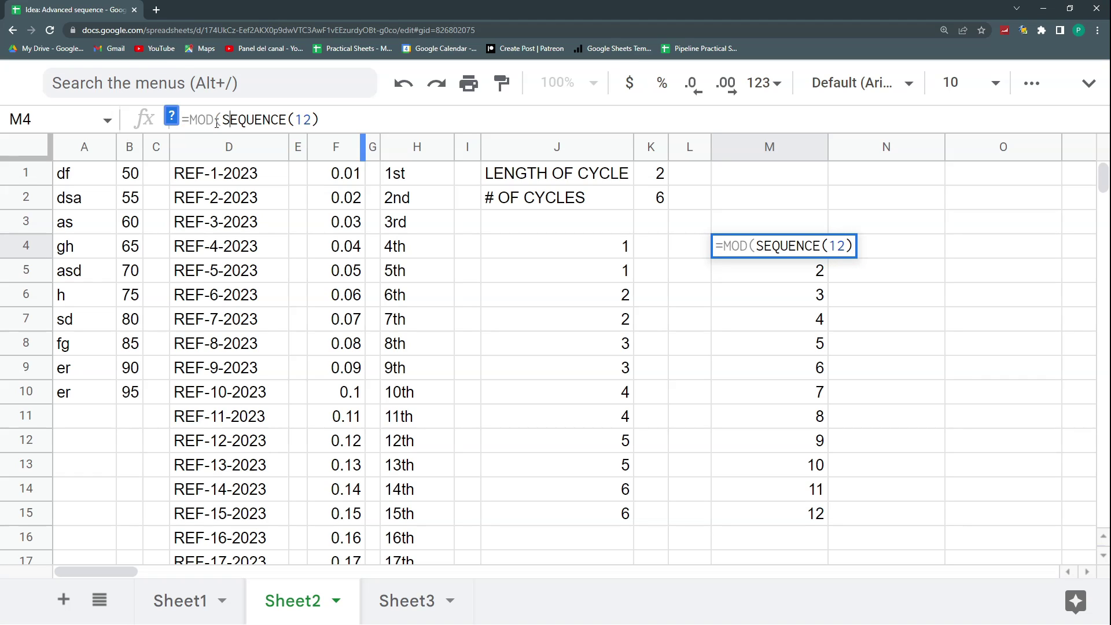
pyautogui.press('End')
pyautogui.write(';')
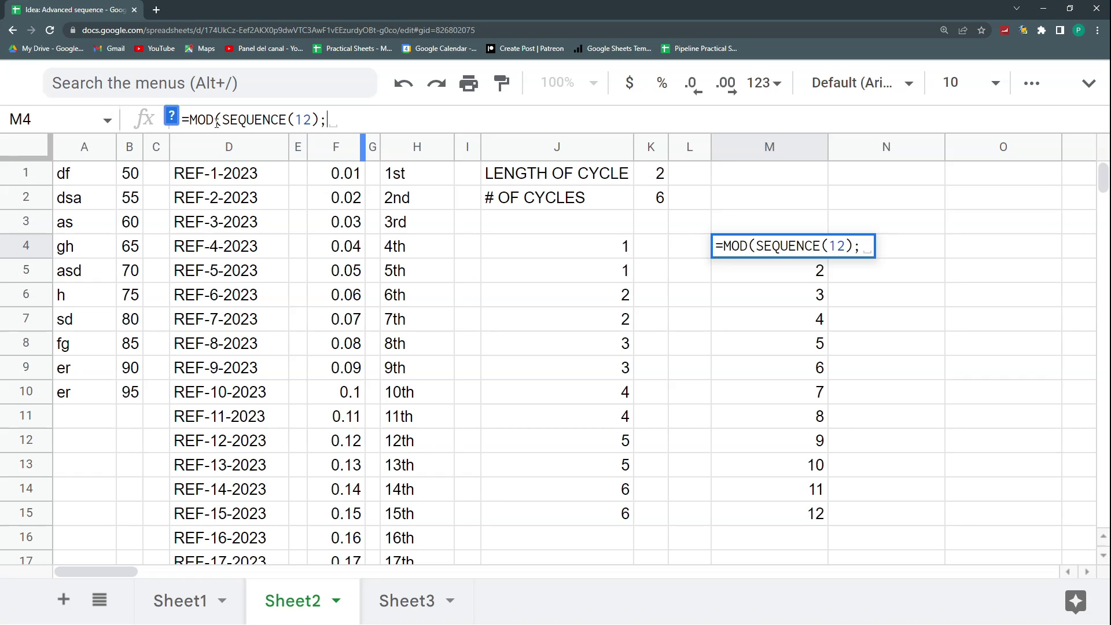
pyautogui.write('3')
pyautogui.press('Return')
pyautogui.press('Up')
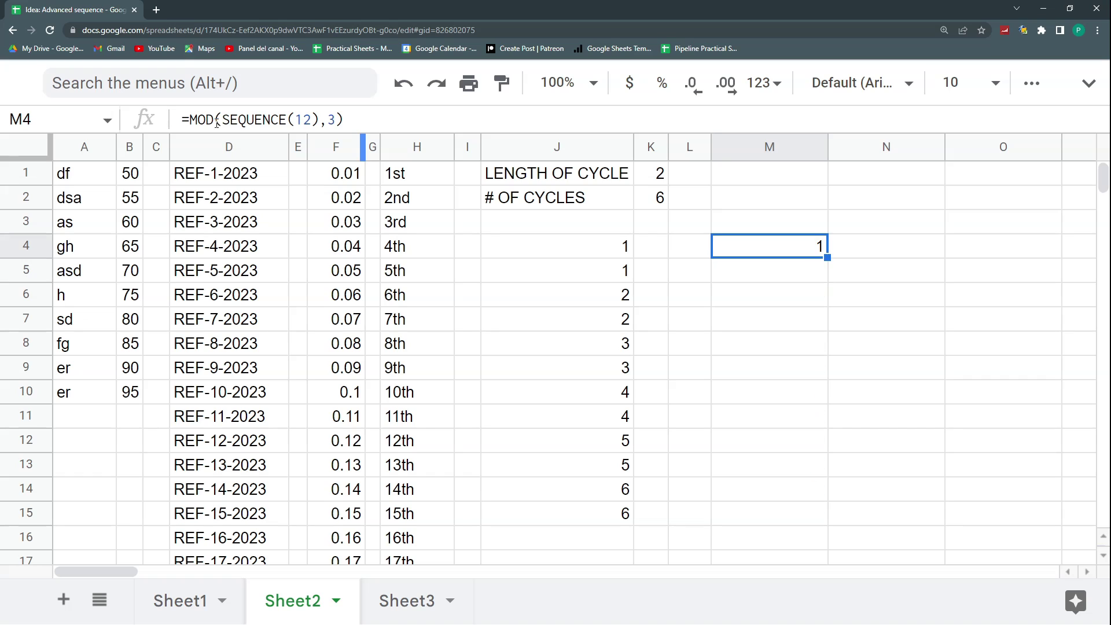
# Wrap the MOD formula in M4 in ArrayFormula and examine the repeating groups in column M.
pyautogui.click(356, 119)
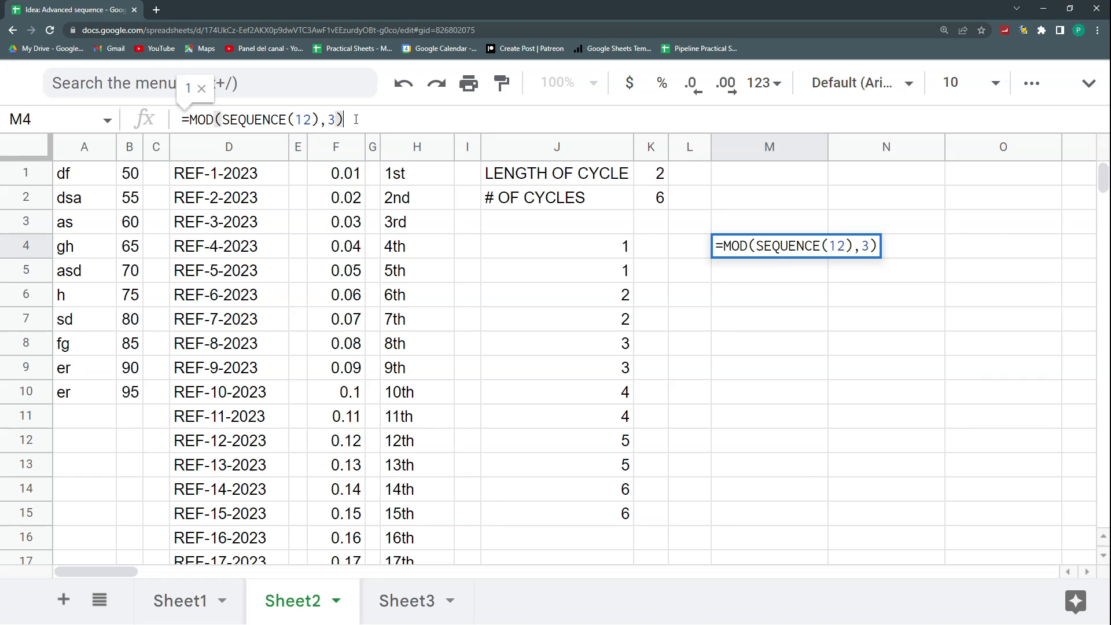
pyautogui.hotkey('ctrl', 'shift', 'Return')
pyautogui.press('Return')
pyautogui.press('Up')
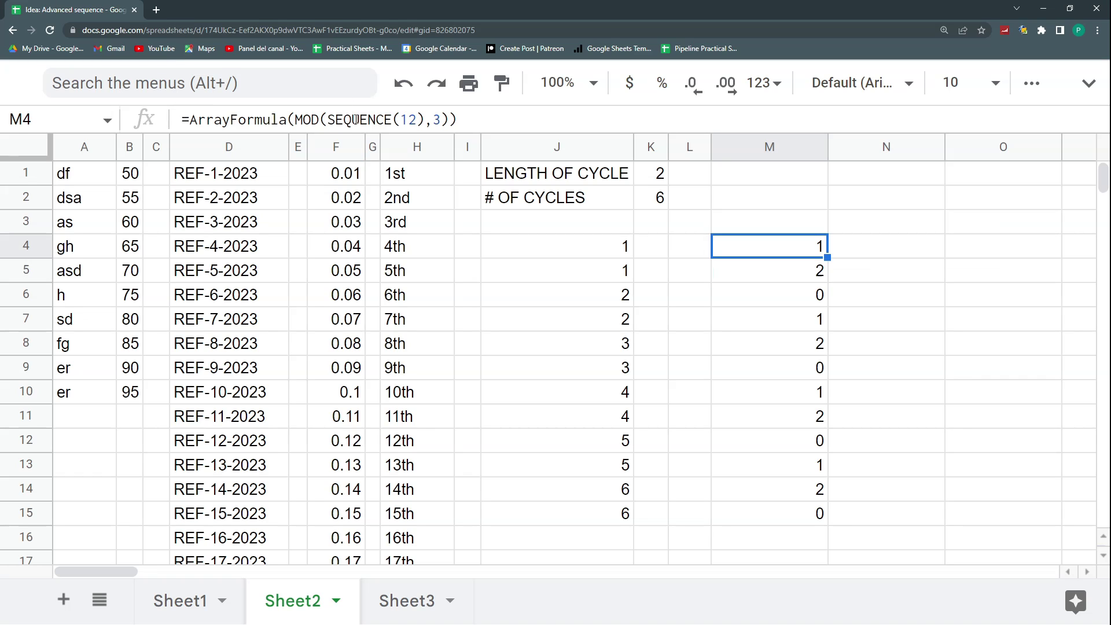
pyautogui.moveTo(815, 250); pyautogui.dragTo(811, 298)
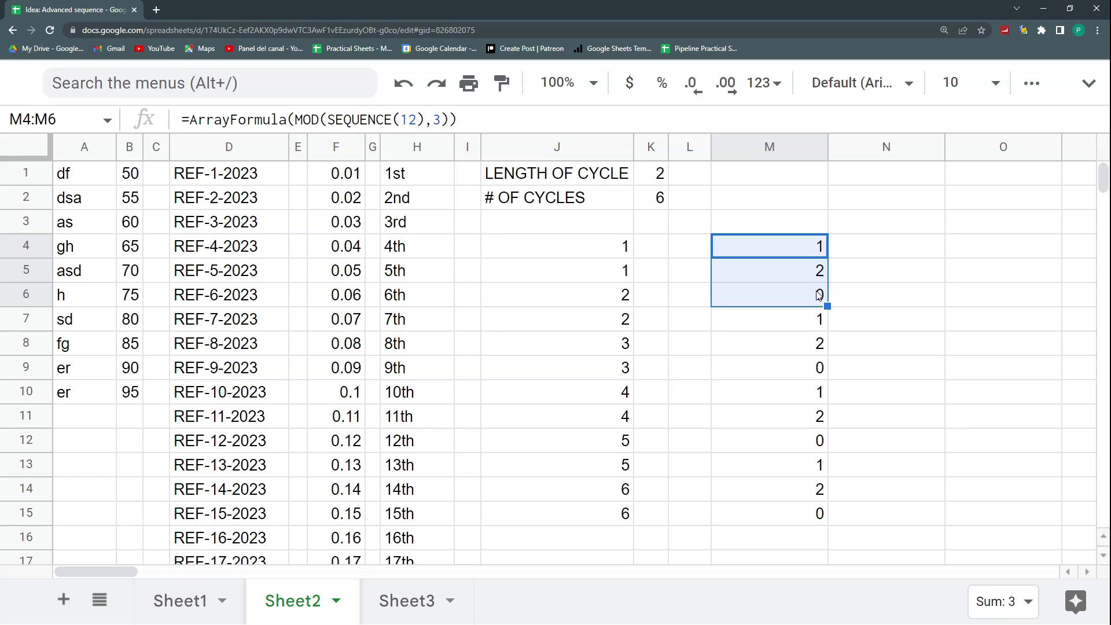
pyautogui.moveTo(812, 323); pyautogui.dragTo(814, 388)
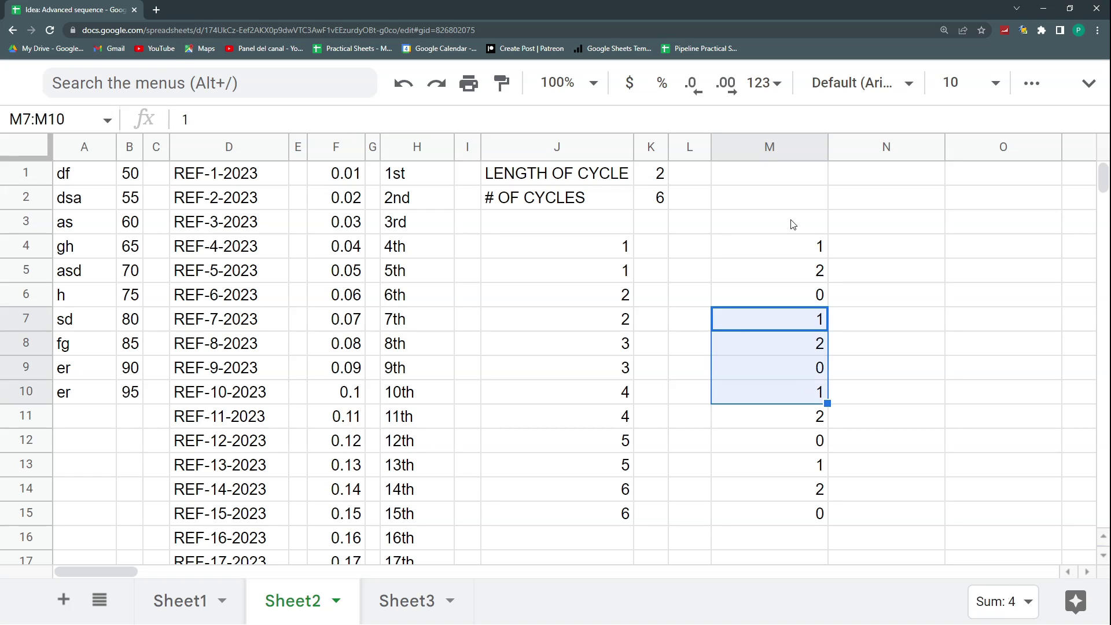
# Extend the SEQUENCE in M4's formula to SEQUENCE(12,1,0) so that it has one column and starts at 0.
pyautogui.click(800, 247)
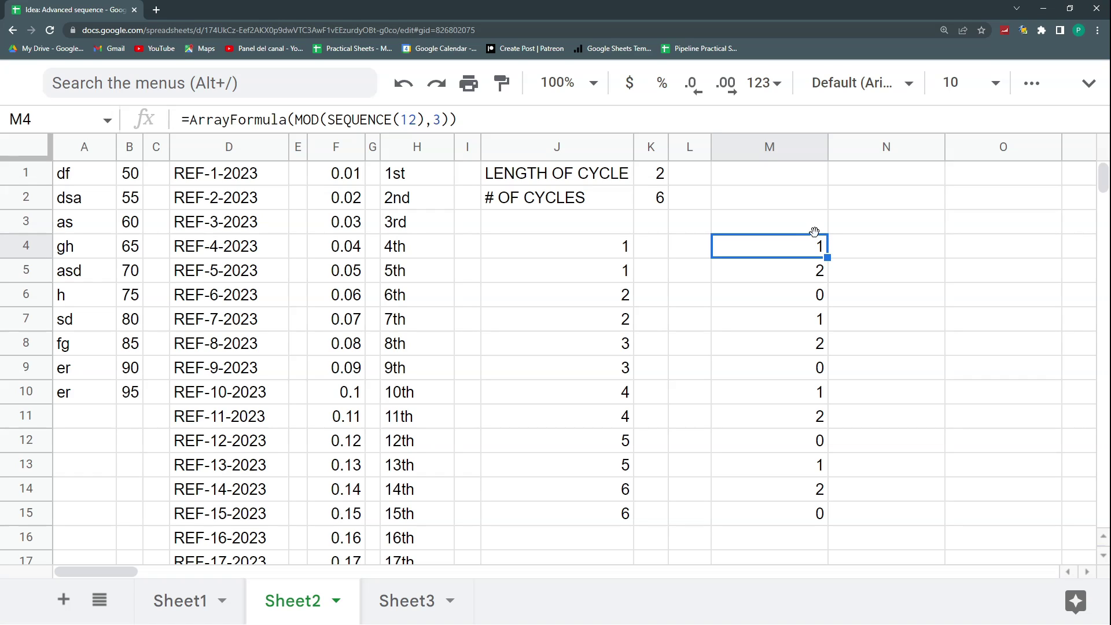
pyautogui.click(823, 271)
pyautogui.click(813, 296)
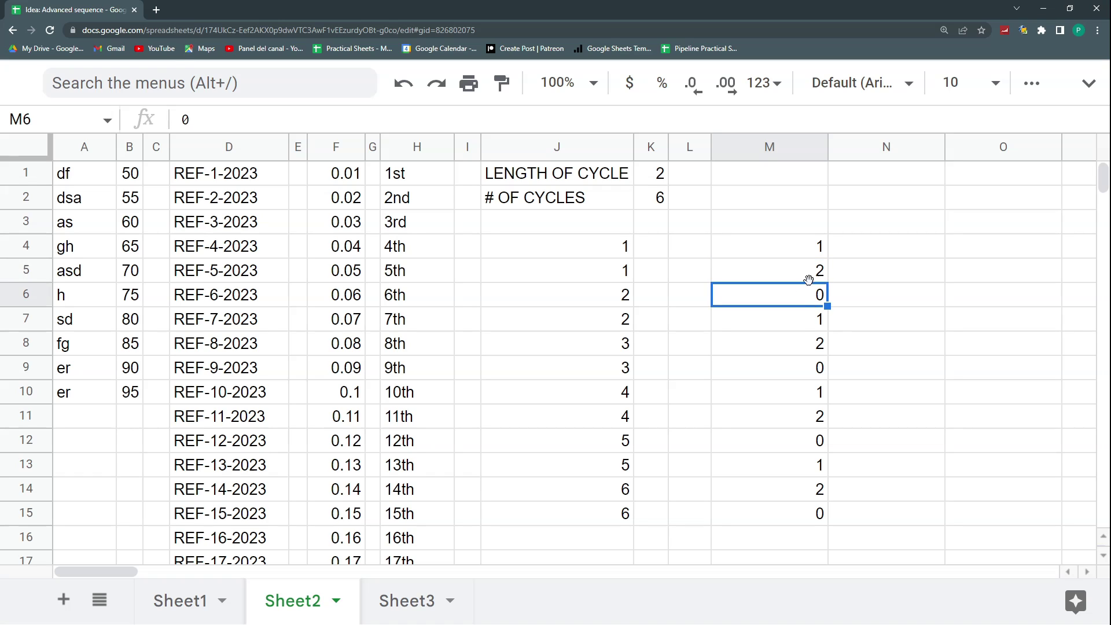
pyautogui.click(815, 248)
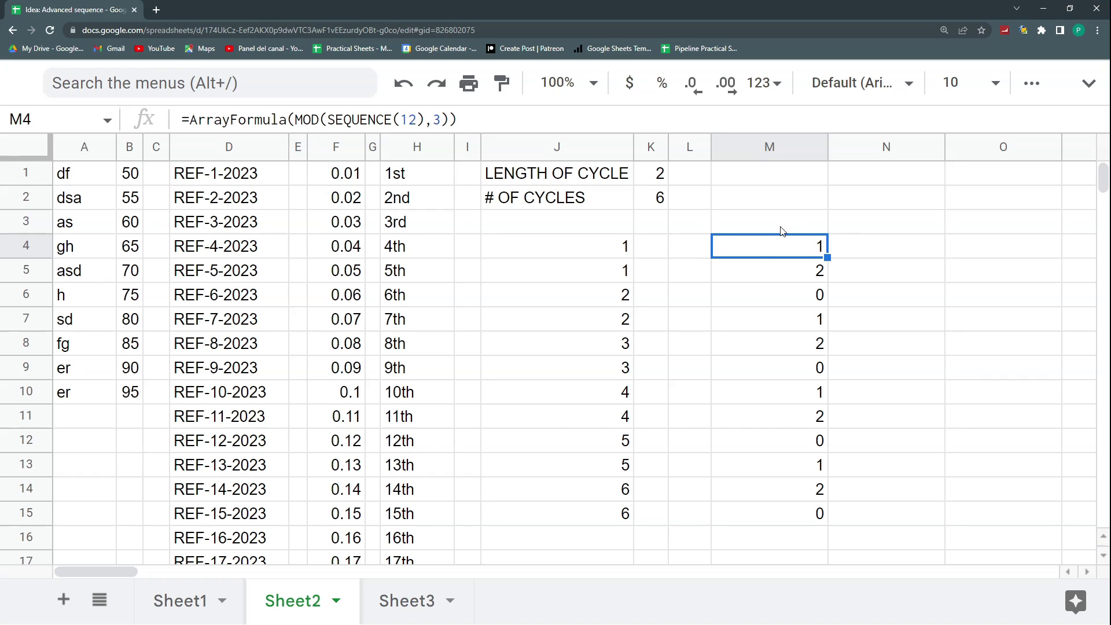
pyautogui.click(419, 119)
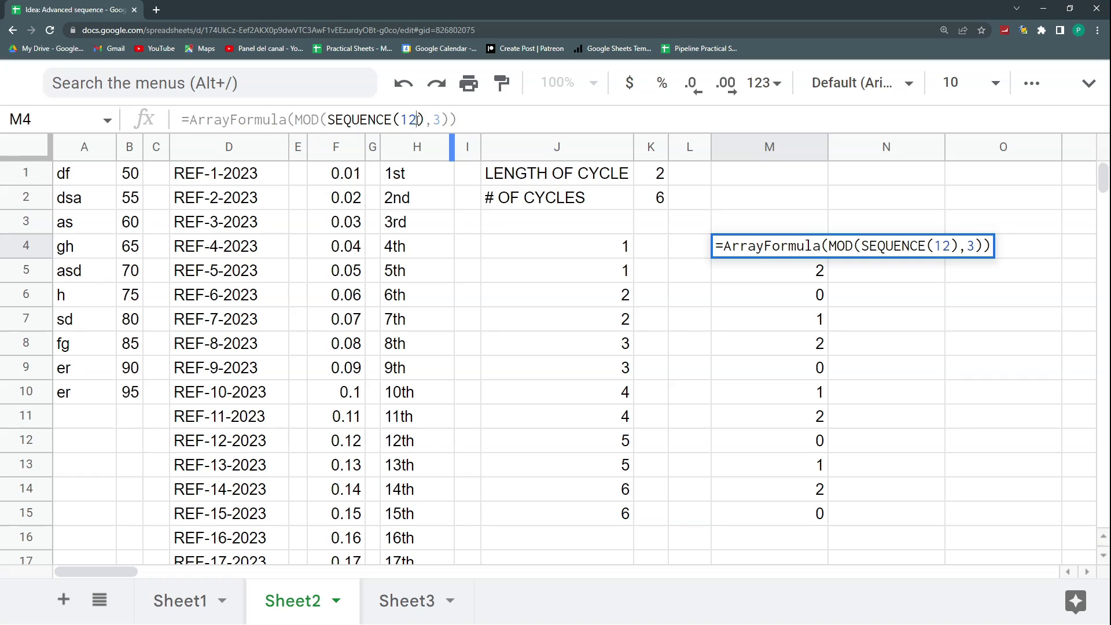
pyautogui.write(',1')
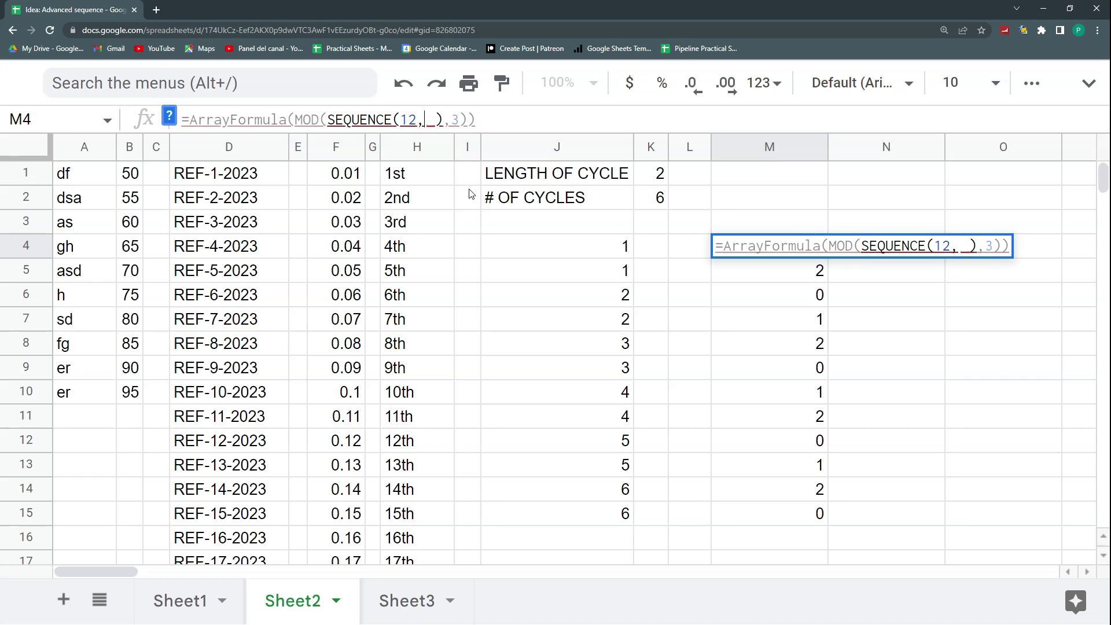
pyautogui.write(',')
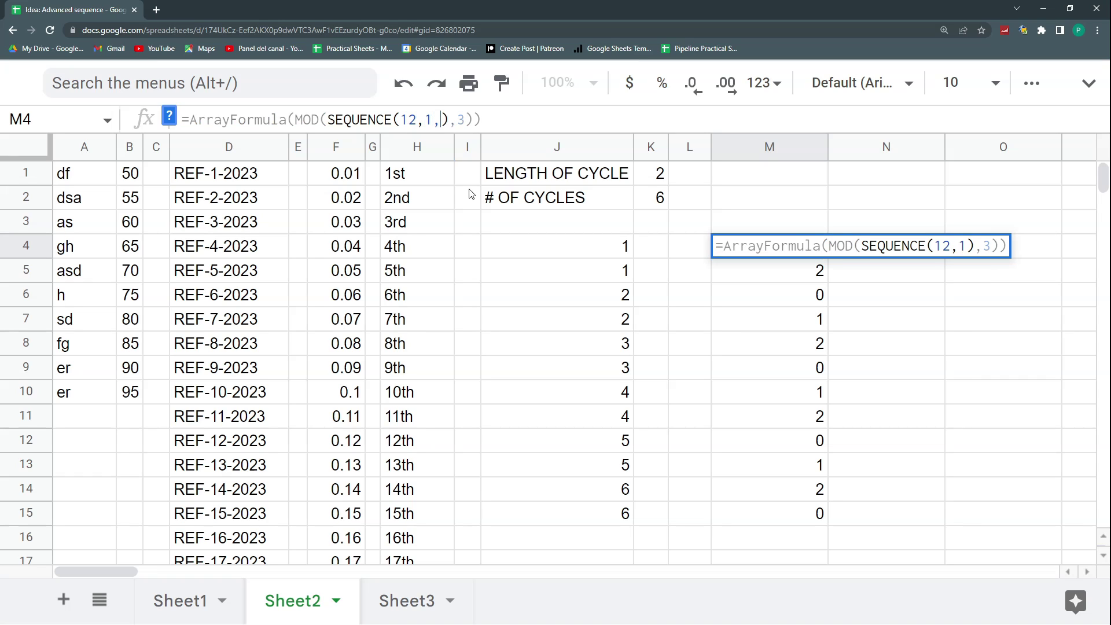
pyautogui.write('0')
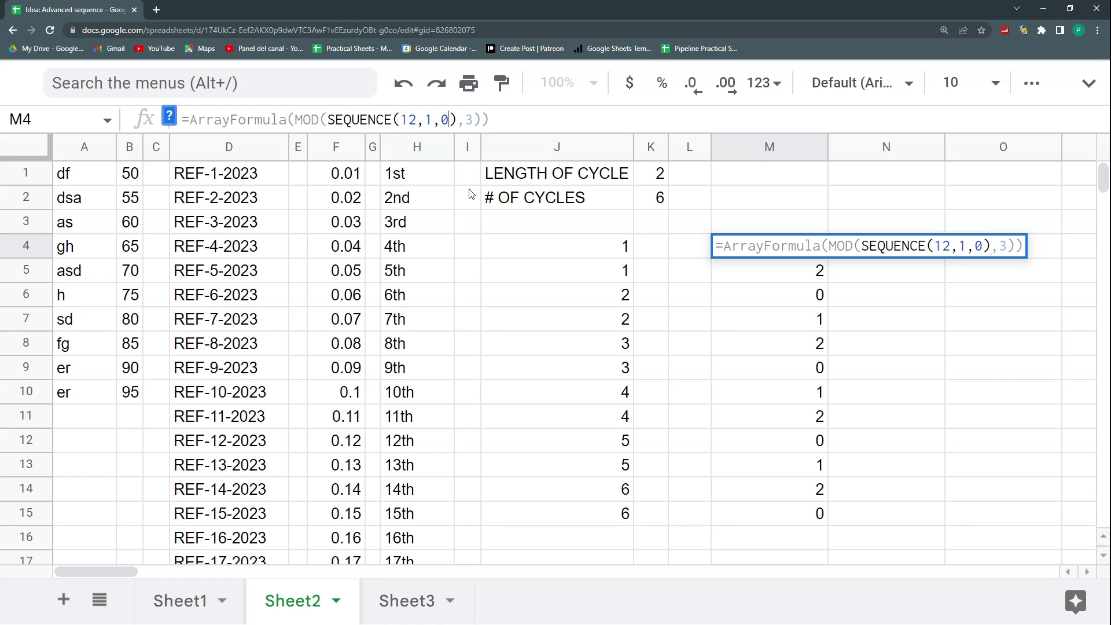
pyautogui.hotkey('ctrl', 'shift', 'Return')
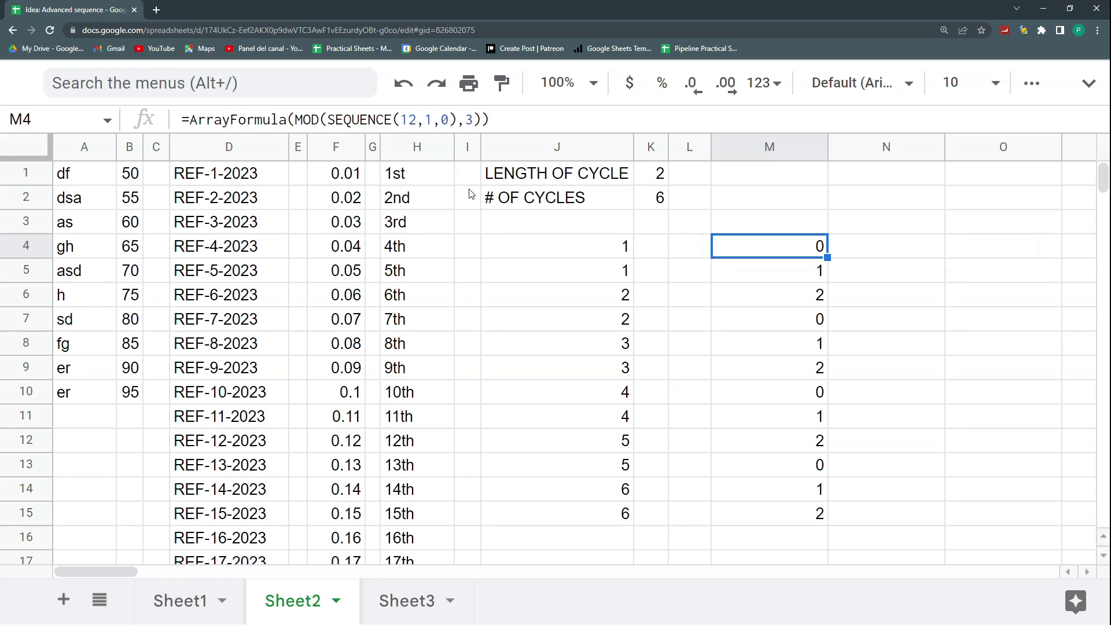
# Examine the repeating groups of three in column M, starting with M4:M6.
pyautogui.moveTo(810, 251); pyautogui.dragTo(811, 294)
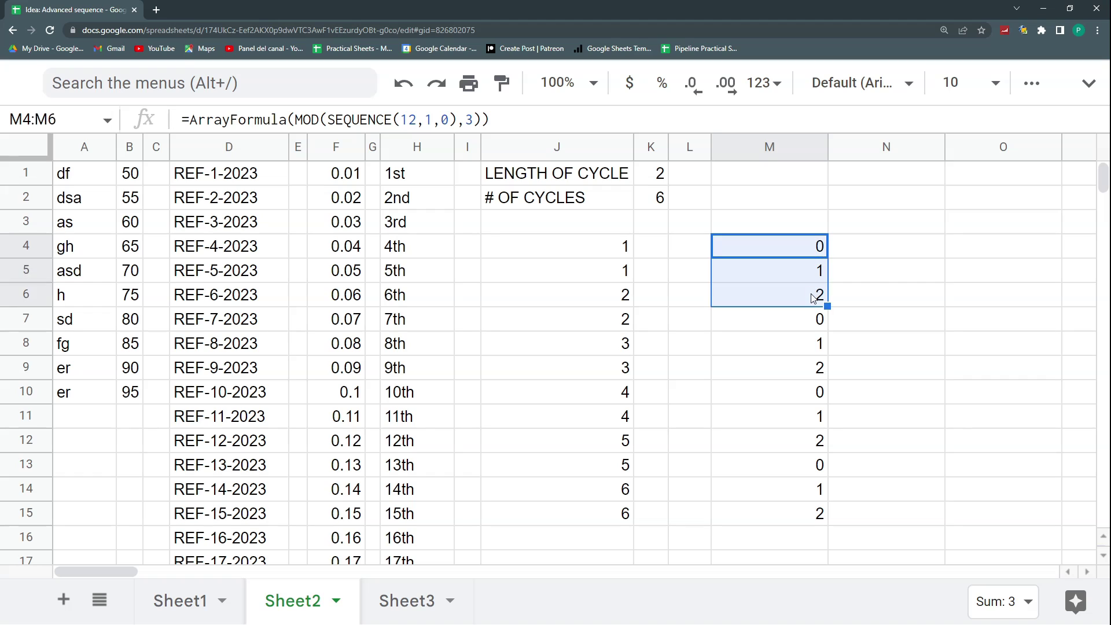
pyautogui.click(803, 317)
pyautogui.keyDown('shift'); pyautogui.click(807, 339); pyautogui.keyUp('shift')
pyautogui.moveTo(814, 398); pyautogui.dragTo(818, 438)
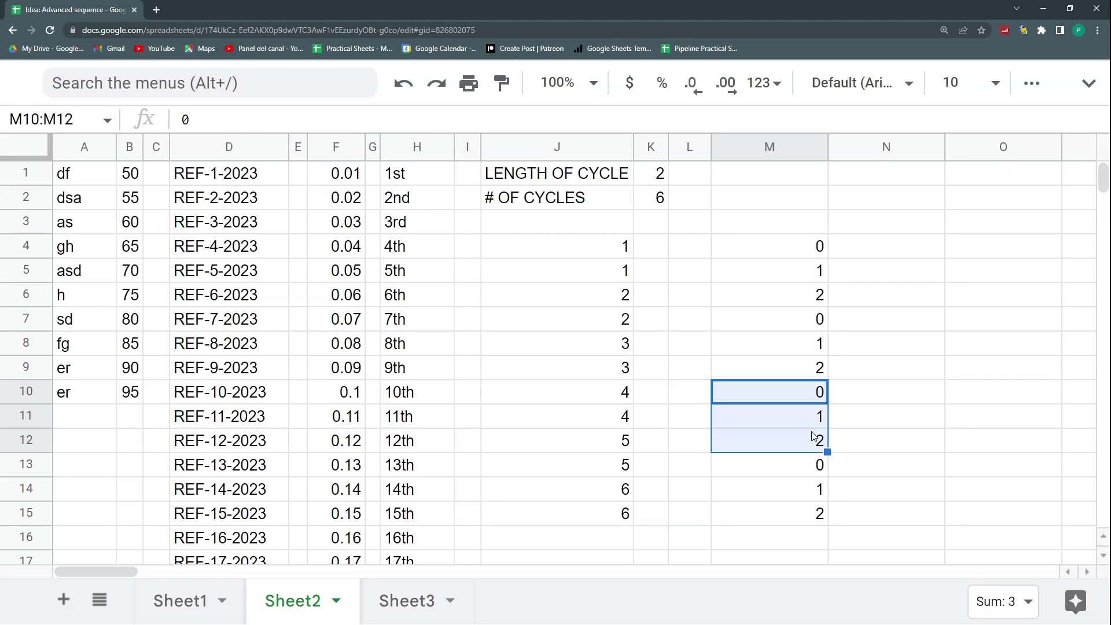
pyautogui.moveTo(797, 245); pyautogui.dragTo(797, 306)
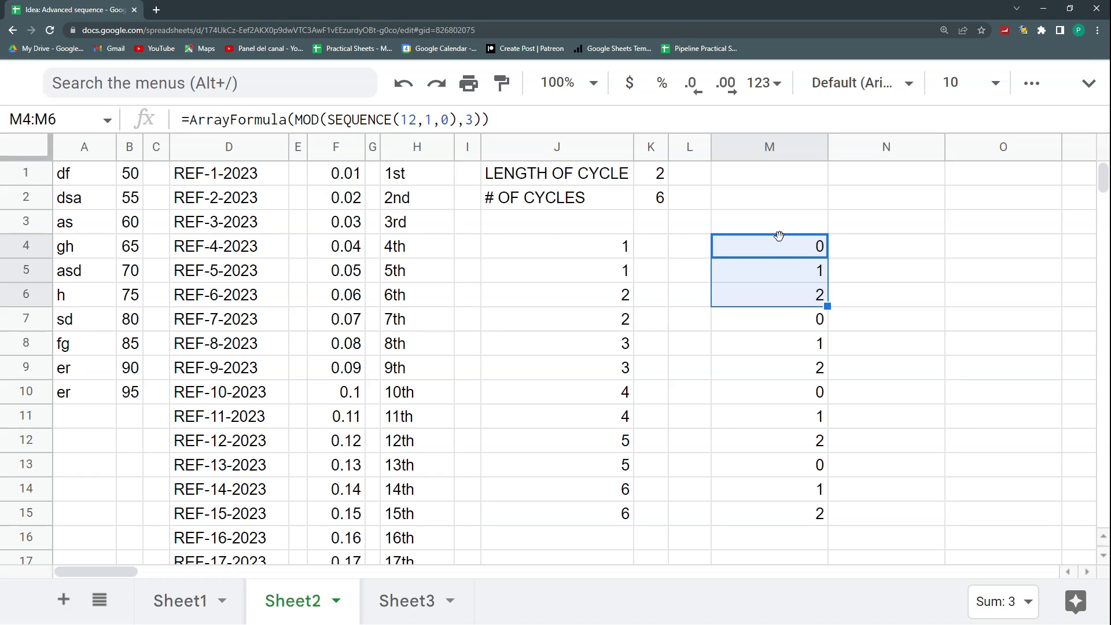
pyautogui.click(896, 251)
pyautogui.write('%')
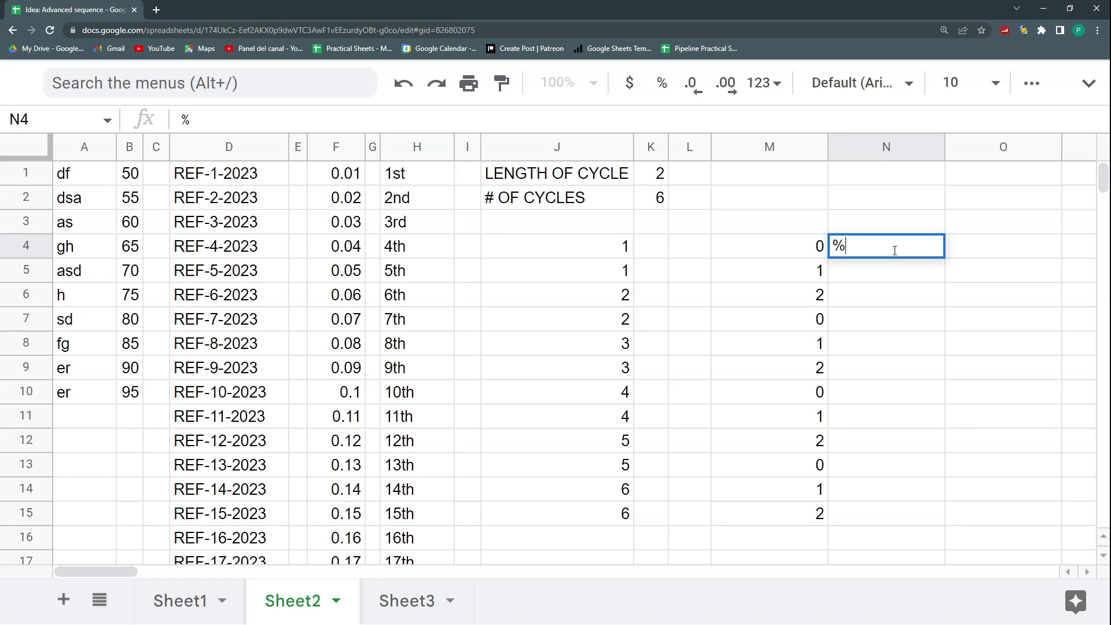
pyautogui.press('Return')
pyautogui.click(895, 254)
pyautogui.press('Delete')
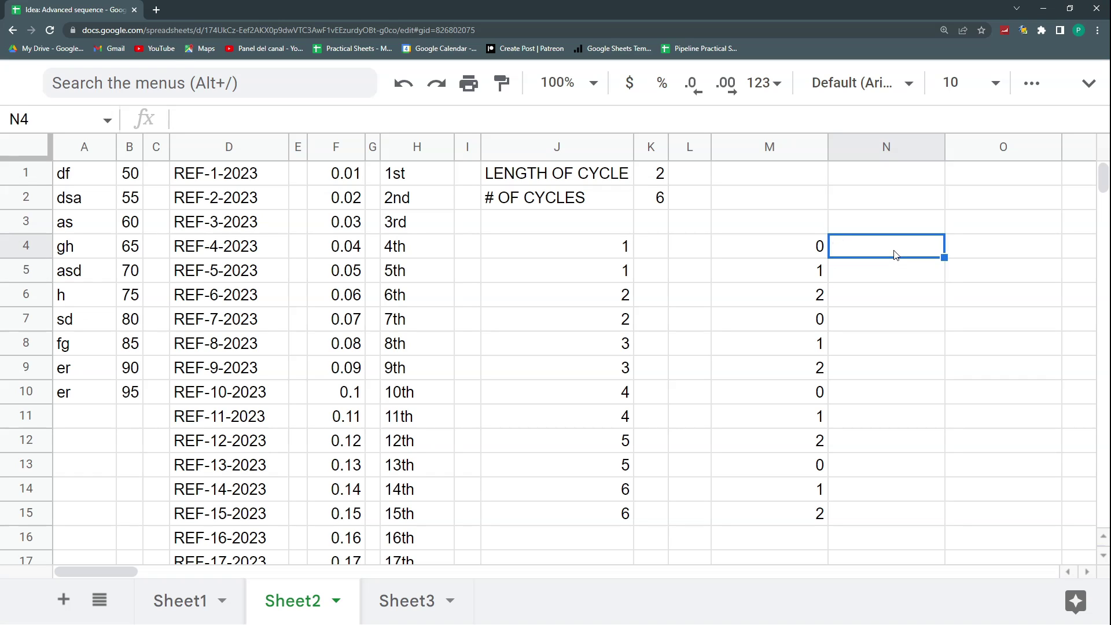
# Add 1 to the MOD result inside M4's ArrayFormula, giving =ArrayFormula(MOD(SEQUENCE(12,1,0),3)+1).
pyautogui.click(757, 246)
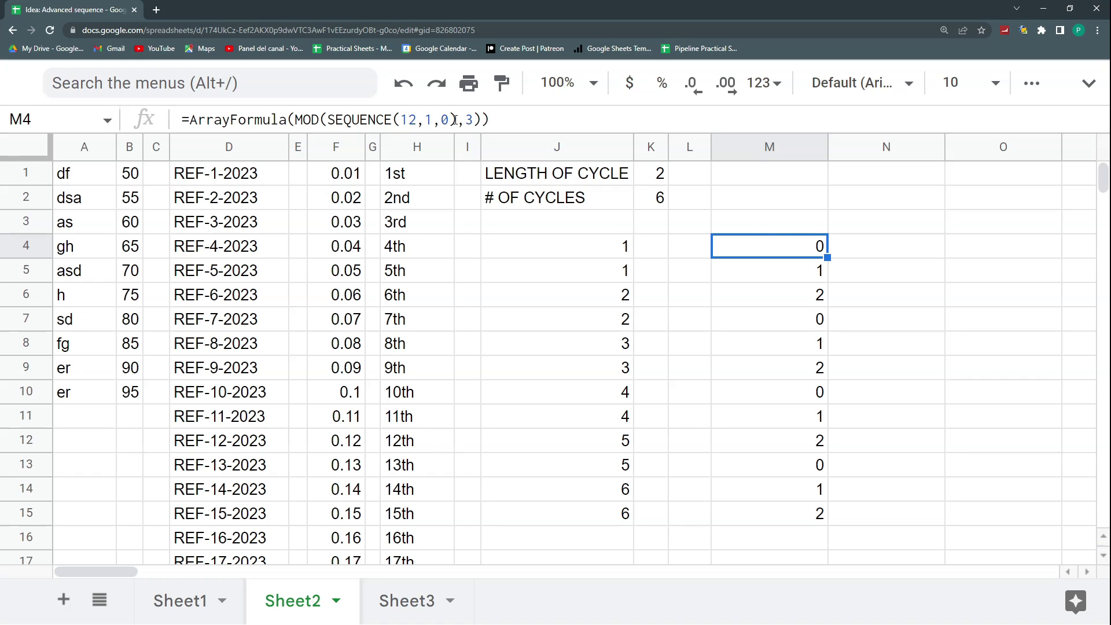
pyautogui.click(482, 120)
pyautogui.write('+1')
pyautogui.press('Return')
pyautogui.press('Up')
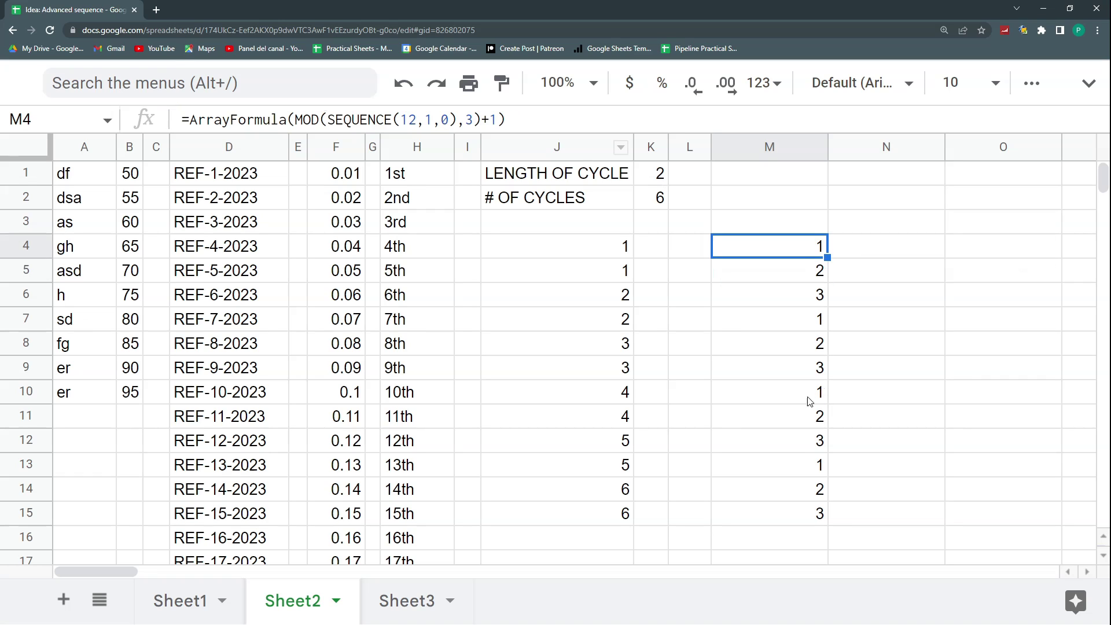
# Copy the cycle labels and inputs from J1:K2 to M1:N2 and fit column M's width to its content.
pyautogui.click(587, 176)
pyautogui.moveTo(588, 176); pyautogui.dragTo(657, 199)
pyautogui.hotkey('ctrl', 'c')
pyautogui.click(746, 176)
pyautogui.hotkey('ctrl', 'v')
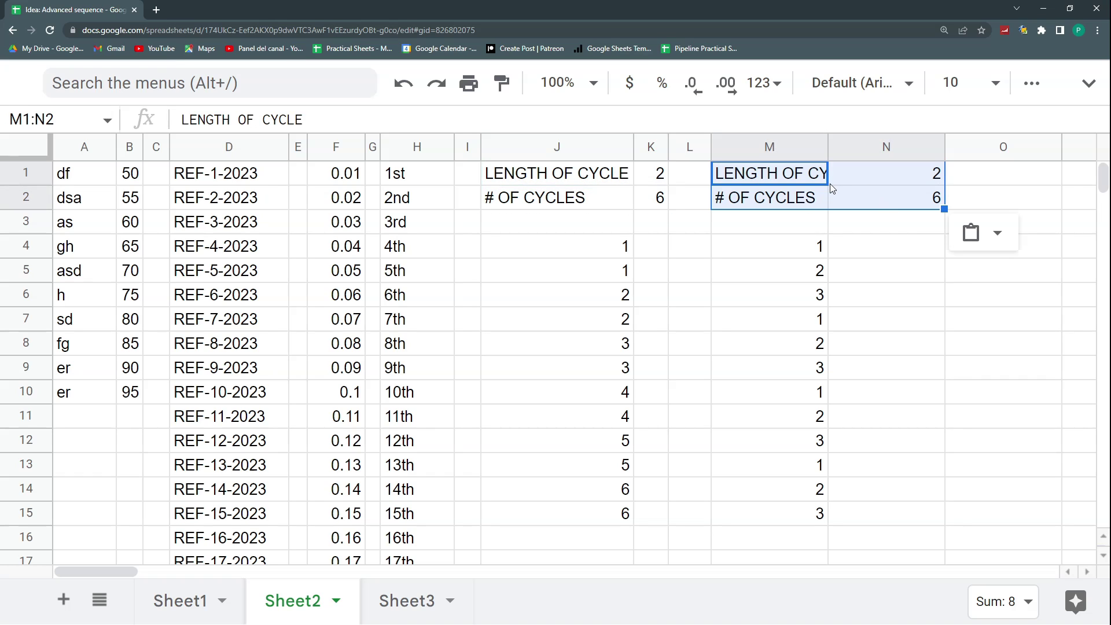
pyautogui.doubleClick(828, 147)
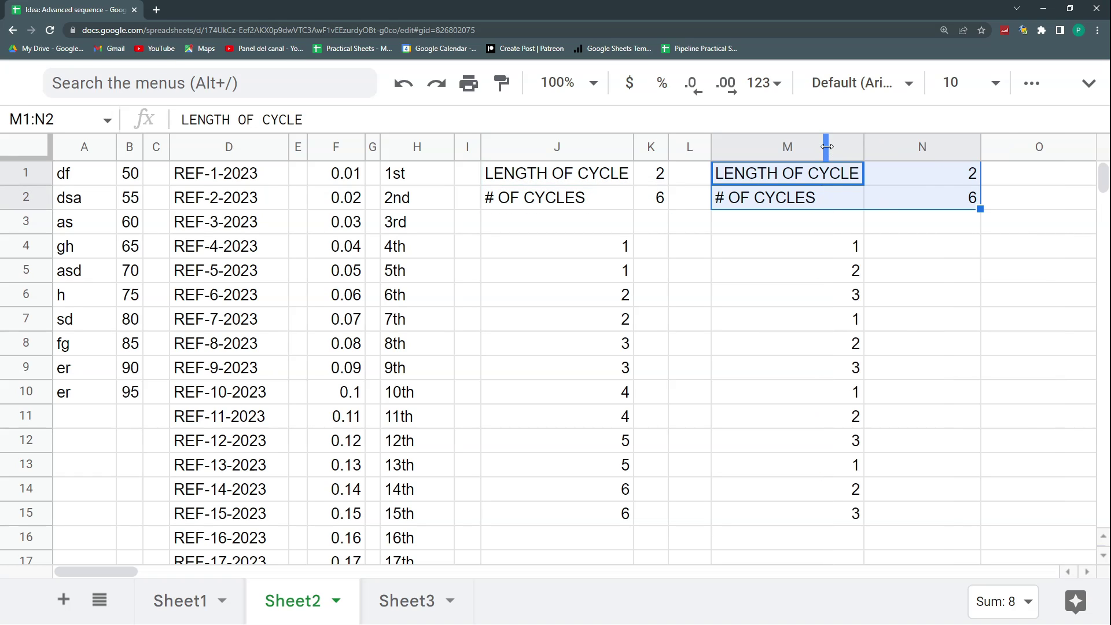
# Set the length of cycle in N1 to 3 and the number of cycles in N2 to 4.
pyautogui.moveTo(844, 255); pyautogui.dragTo(851, 296)
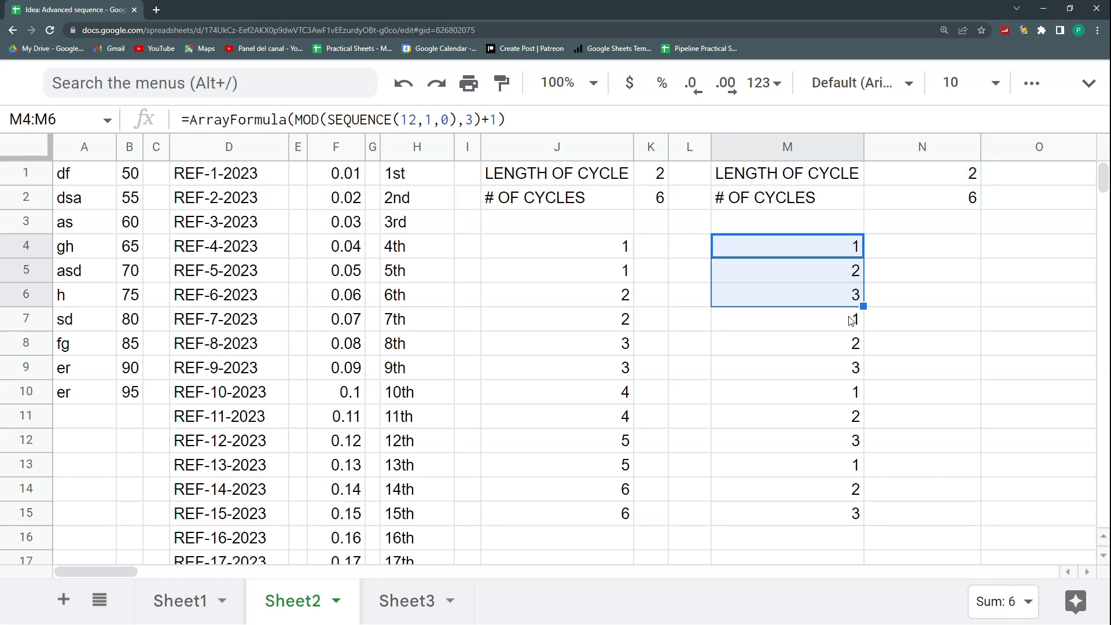
pyautogui.click(922, 176)
pyautogui.write('3')
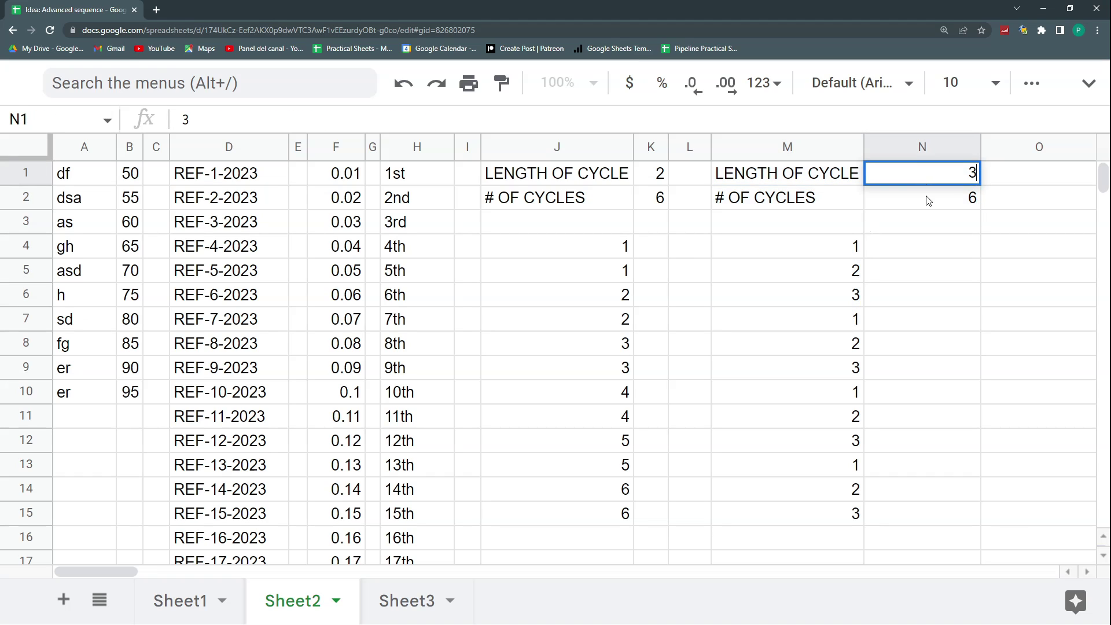
pyautogui.press('Return')
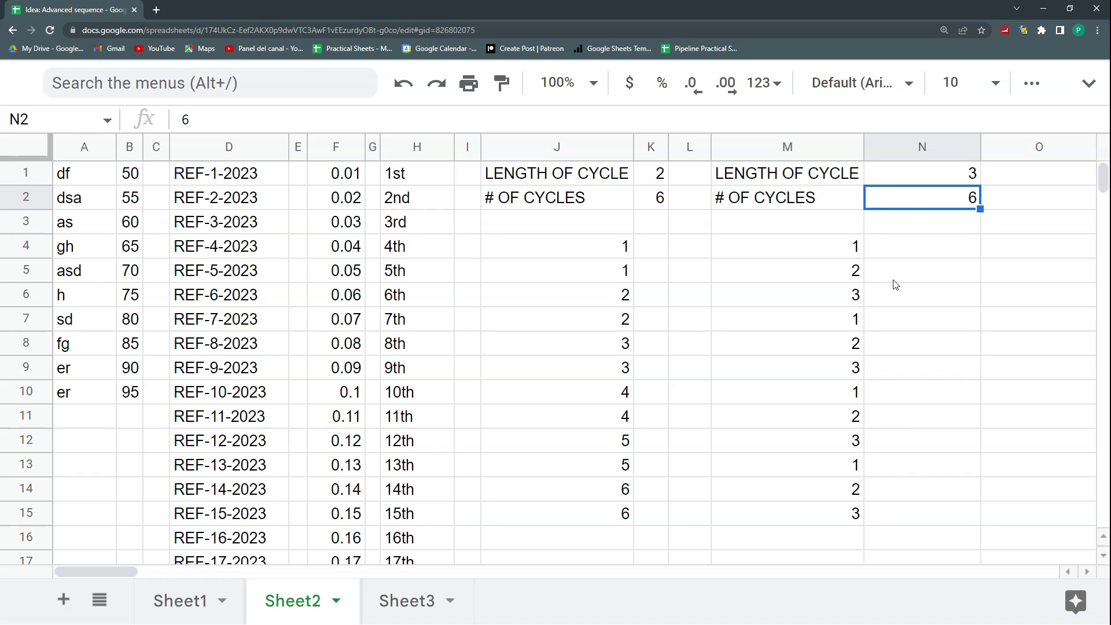
pyautogui.write('4')
pyautogui.click(909, 249)
# Replace the MOD divisor 3 in M4's formula with a reference to N1.
pyautogui.click(856, 246)
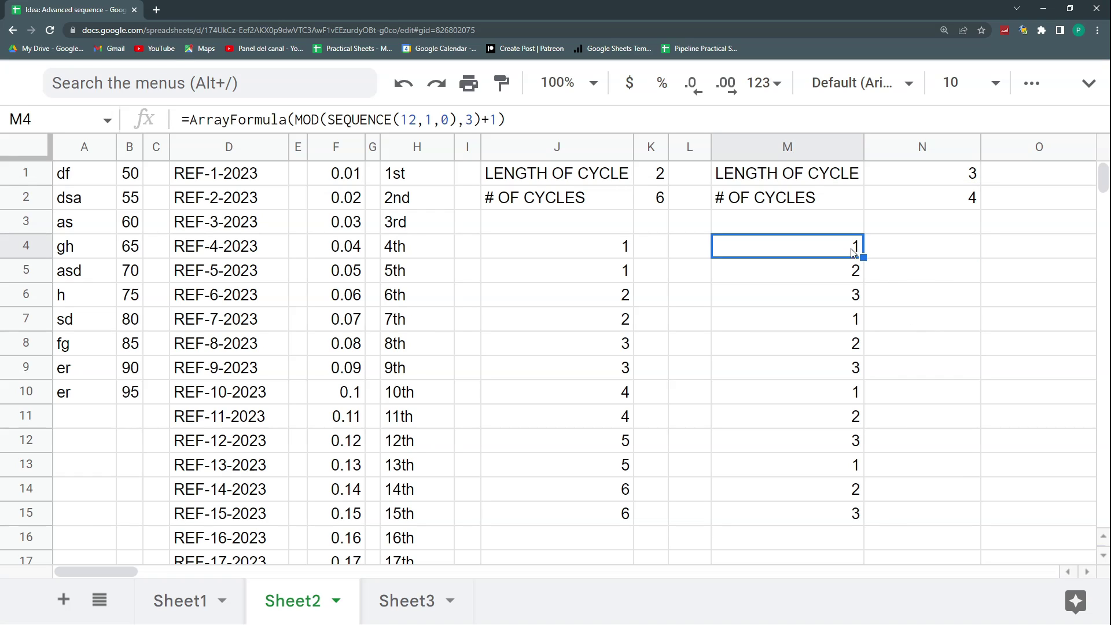
pyautogui.doubleClick(476, 119)
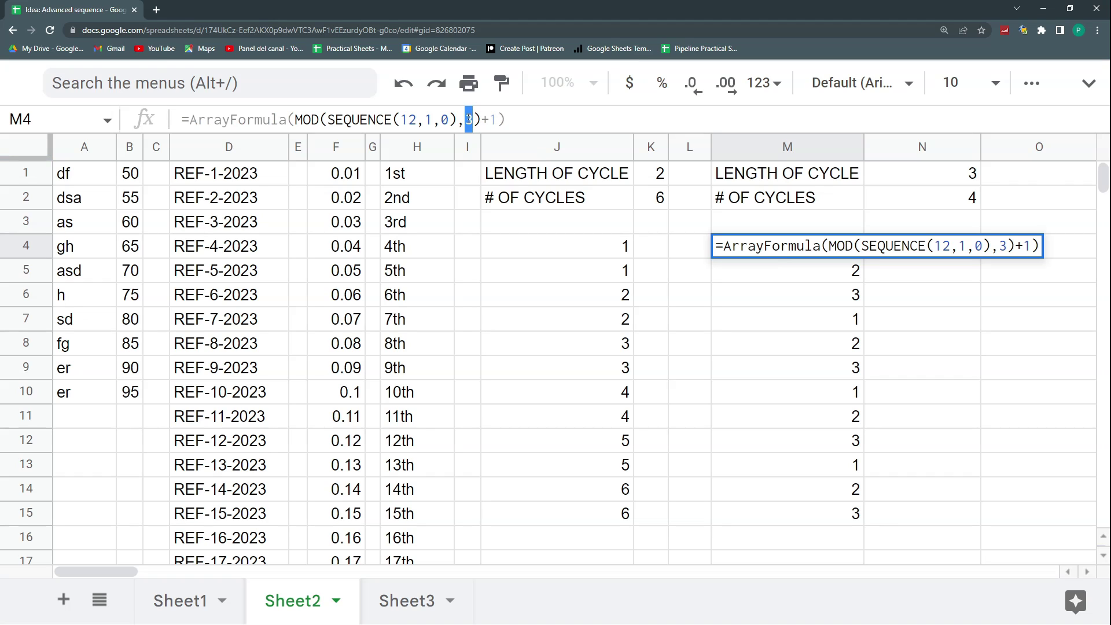
pyautogui.press('BackSpace')
pyautogui.click(967, 176)
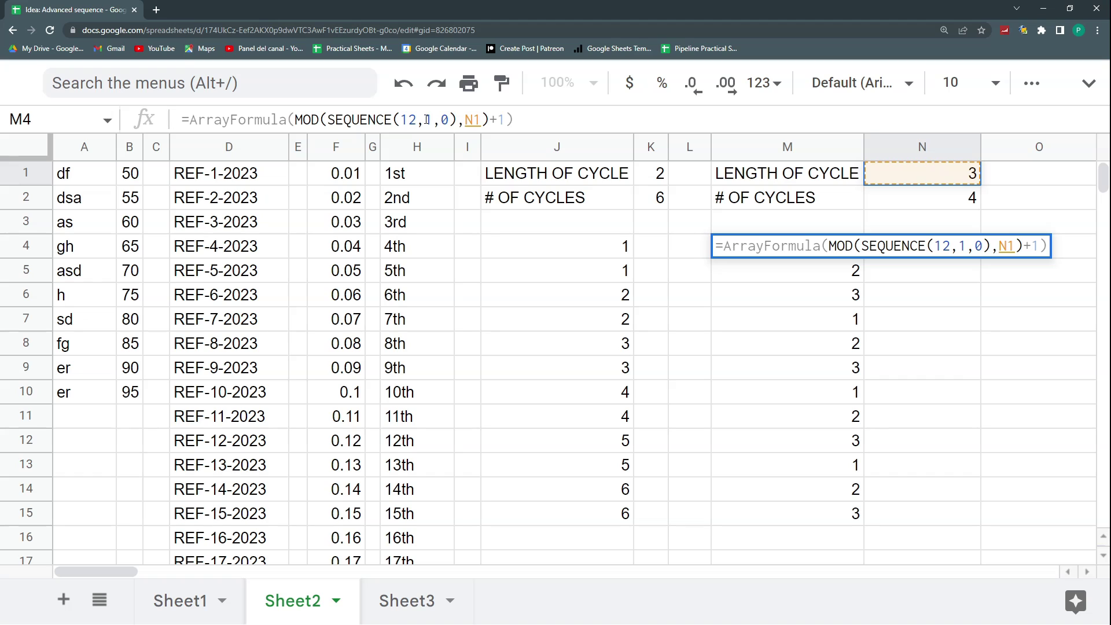
# Replace the row count 12 in M4's SEQUENCE with N1*N2 and enter the formula.
pyautogui.doubleClick(410, 119)
pyautogui.press('BackSpace')
pyautogui.click(909, 179)
pyautogui.write('*')
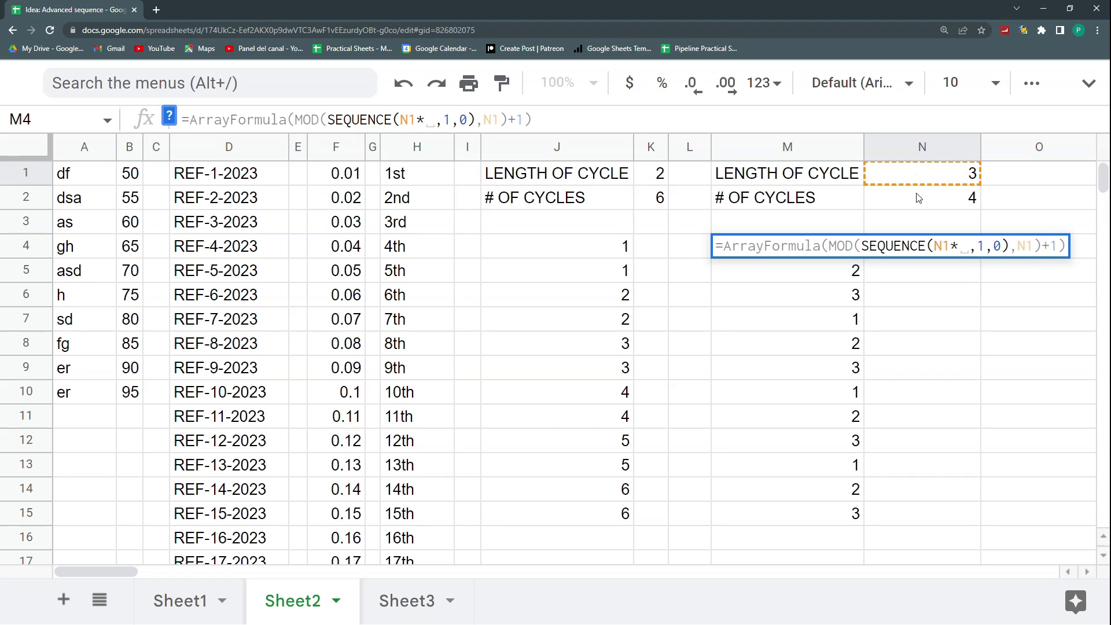
pyautogui.click(920, 196)
pyautogui.press('Return')
# Set the length of cycle in N1 to 4 and examine the repeating pattern in column M.
pyautogui.click(904, 176)
pyautogui.write('4')
pyautogui.press('Return')
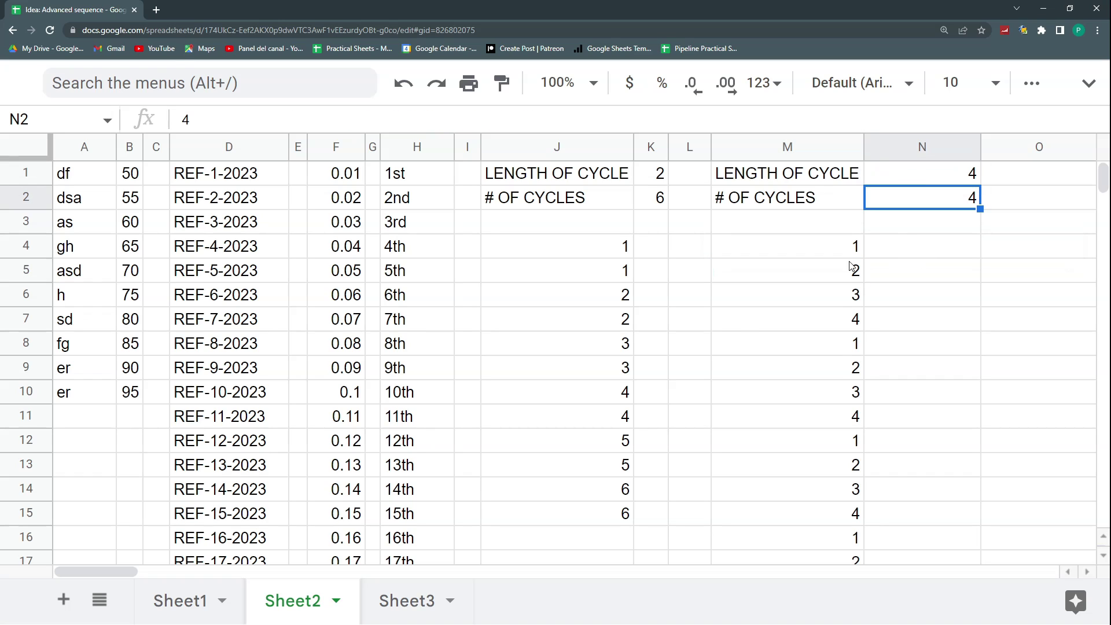
pyautogui.moveTo(843, 344); pyautogui.dragTo(851, 390)
# Set the length of cycle in N1 to 5 and the number of cycles in N2 to 2, then examine column M.
pyautogui.click(909, 175)
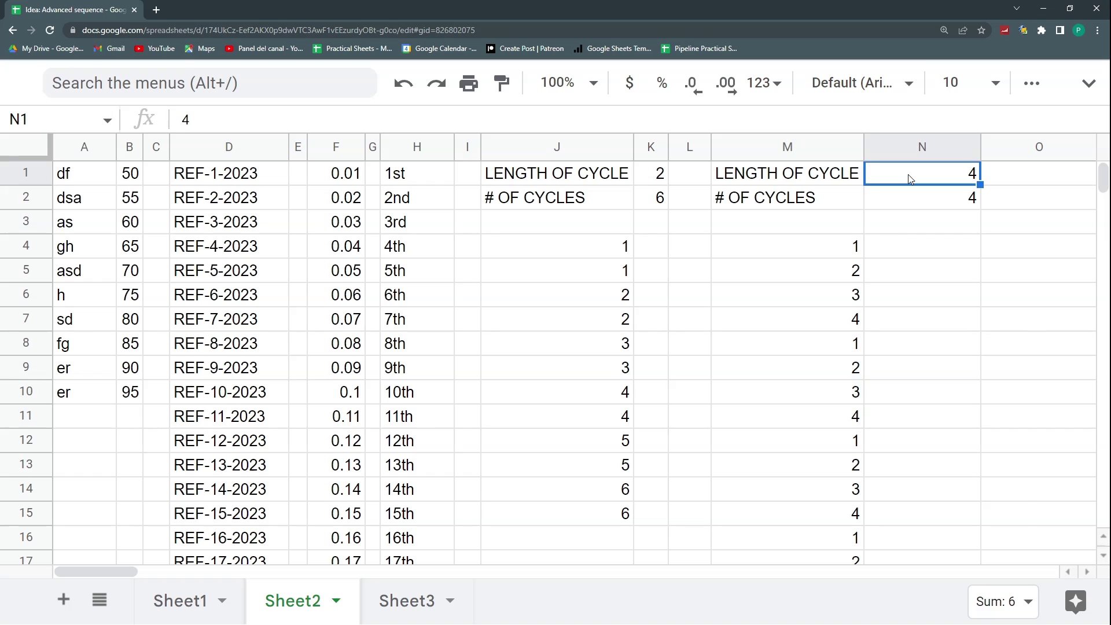
pyautogui.write('5')
pyautogui.press('Return')
pyautogui.write('2')
pyautogui.press('Return')
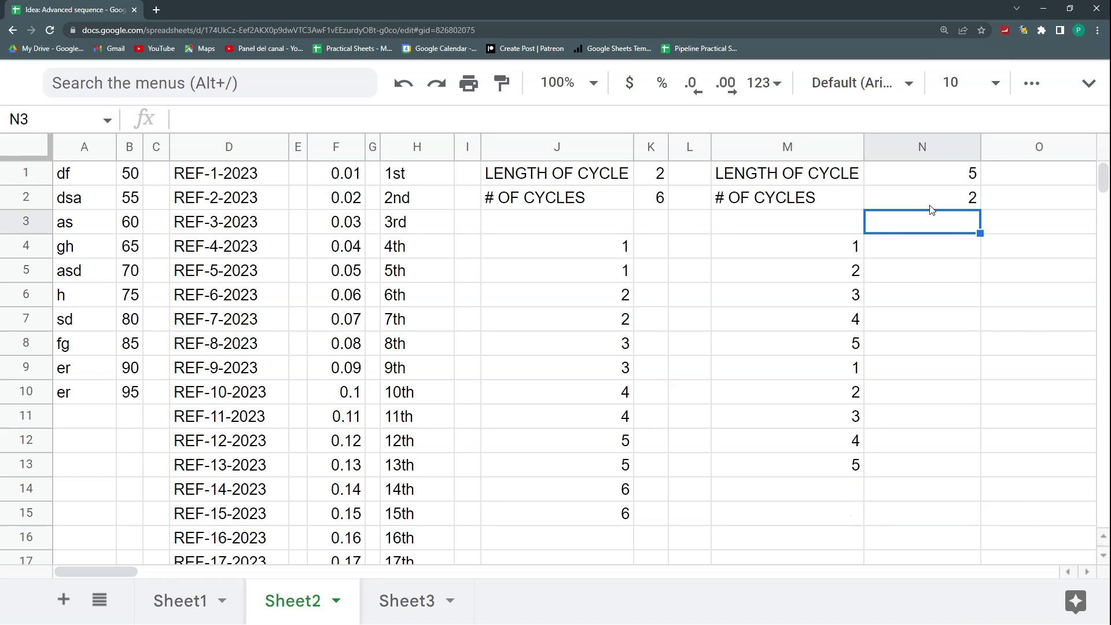
pyautogui.moveTo(826, 243); pyautogui.dragTo(846, 450)
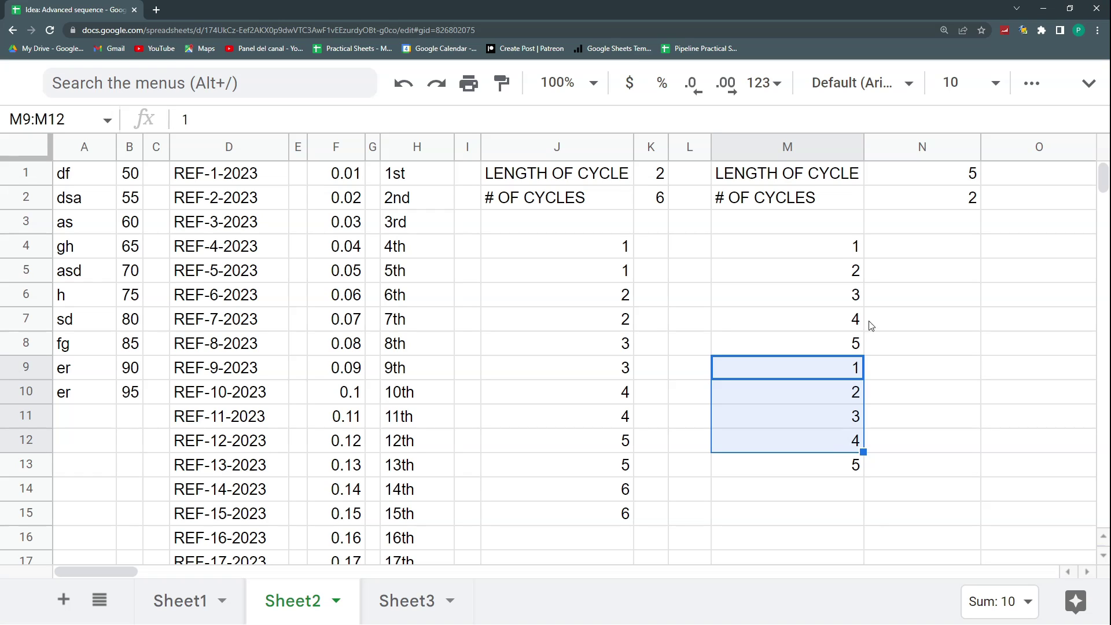
# Examine the N1*N2 row count in M4's formula, leaving the formula as it is.
pyautogui.click(833, 249)
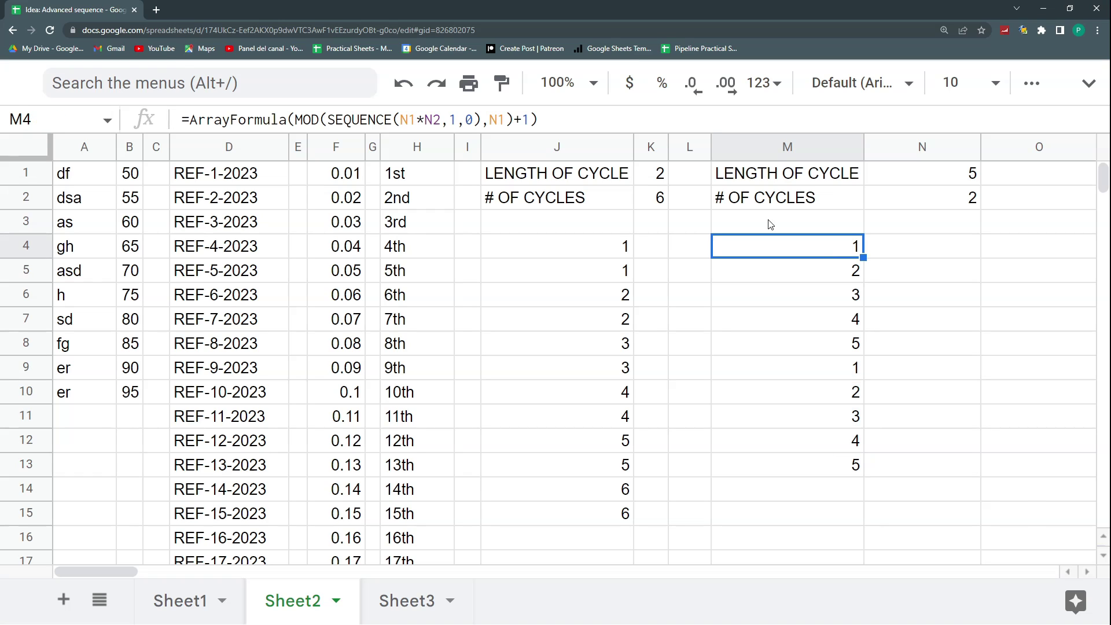
pyautogui.click(412, 120)
pyautogui.moveTo(401, 120); pyautogui.dragTo(426, 120)
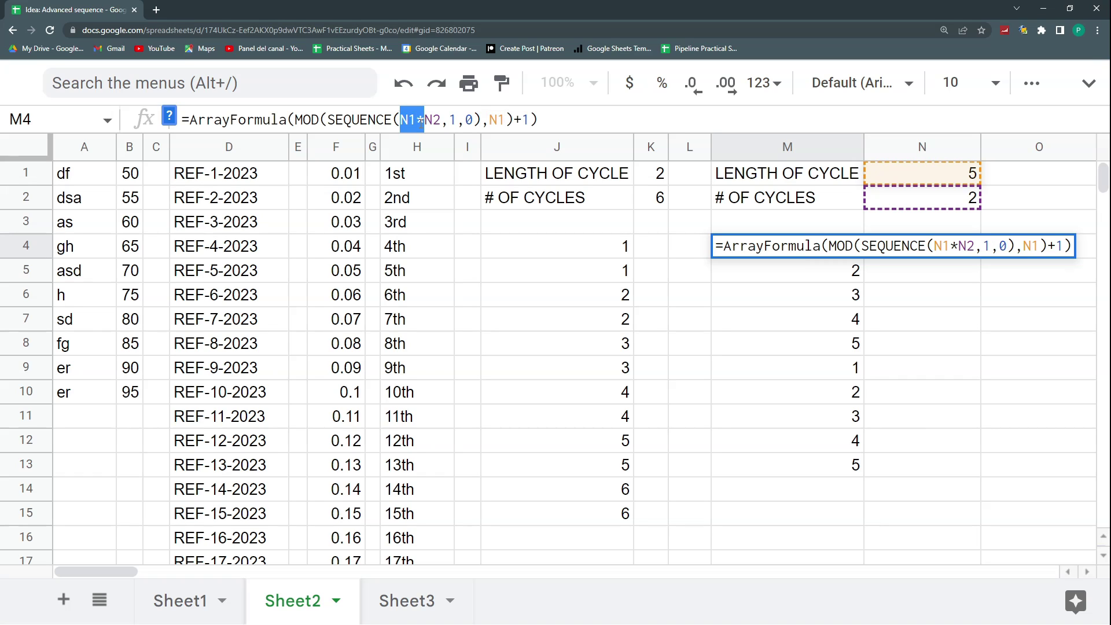
pyautogui.press('Escape')
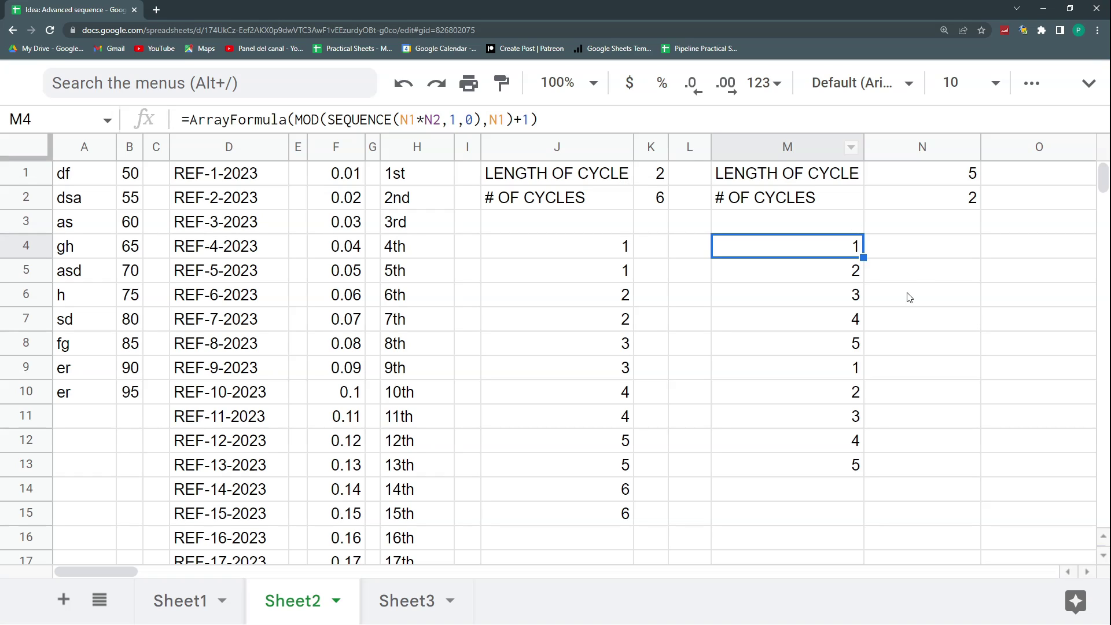
pyautogui.click(920, 273)
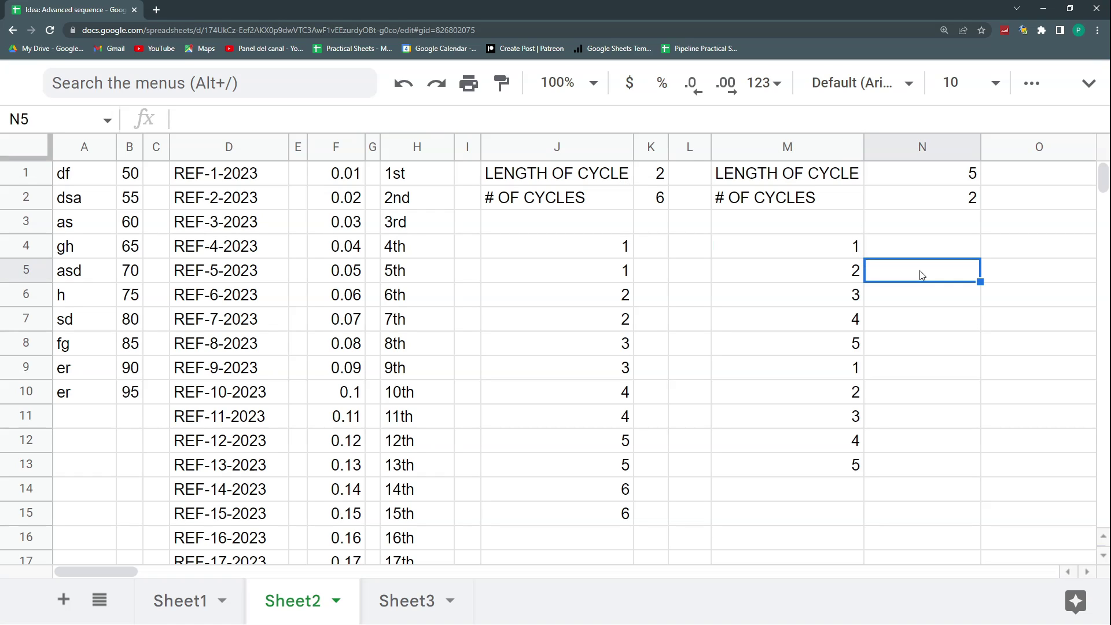